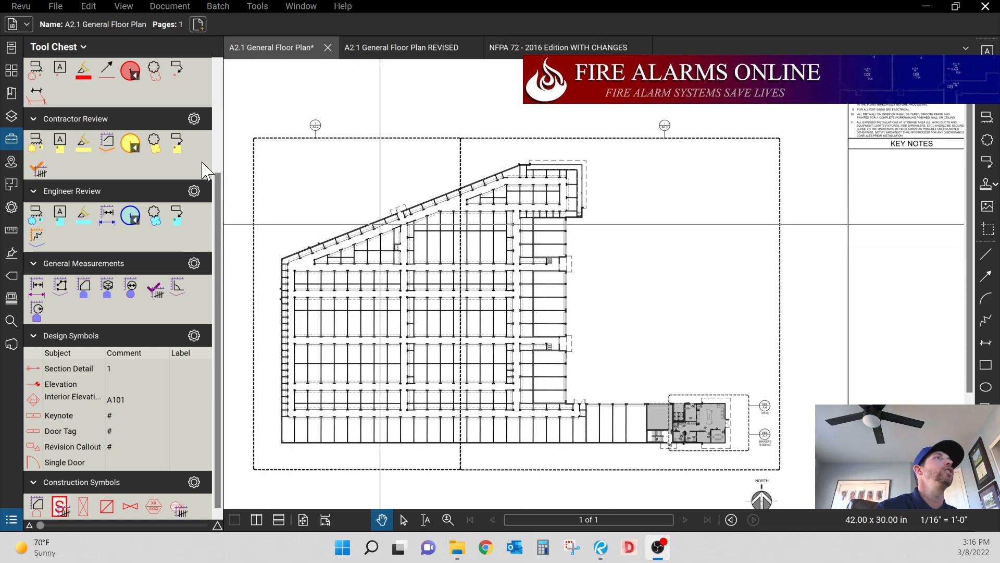
- Switch the workspace from the default Revu profile to the saved custom setup profile
click(131, 142)
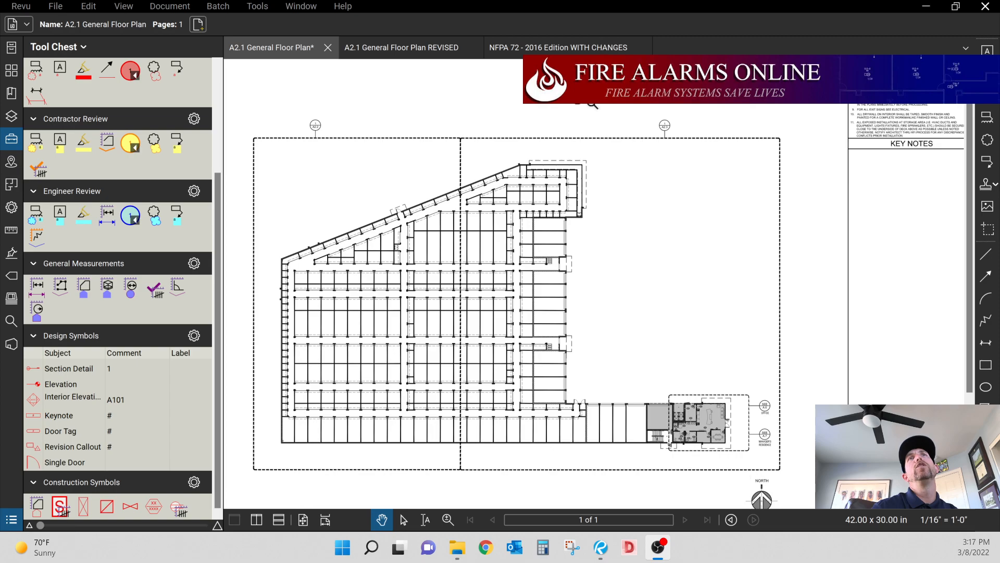
click(12, 5)
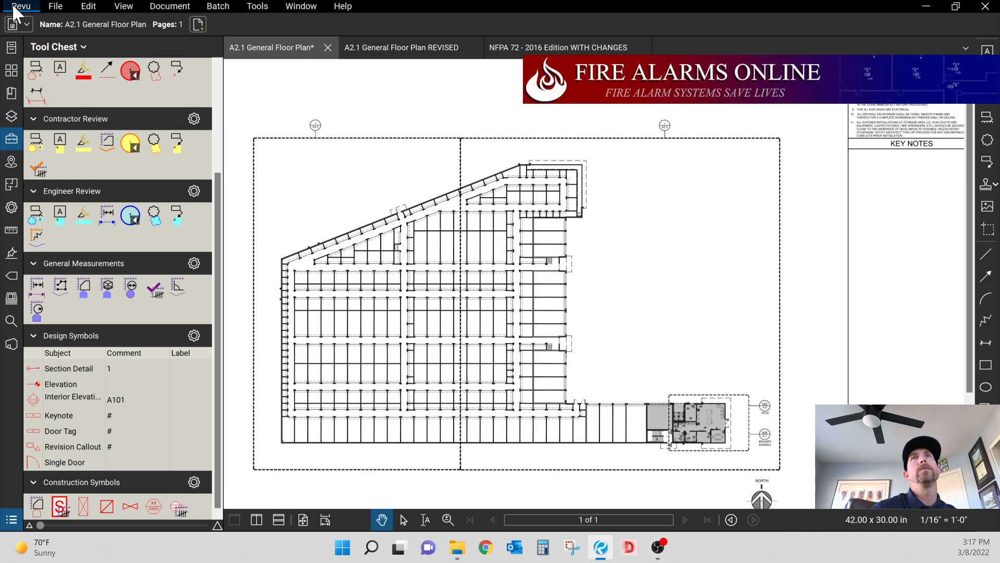
click(15, 6)
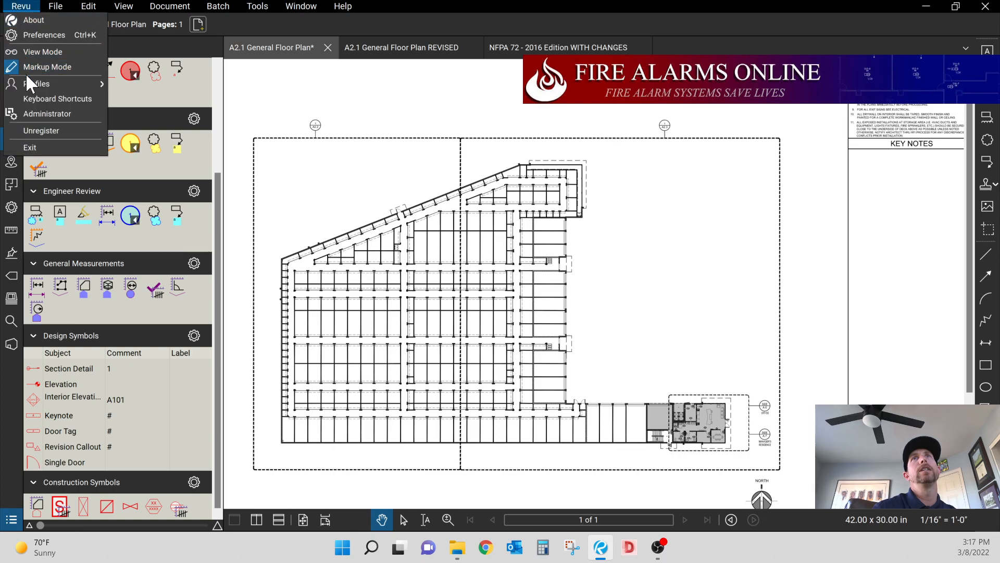
mouse_move(33, 81)
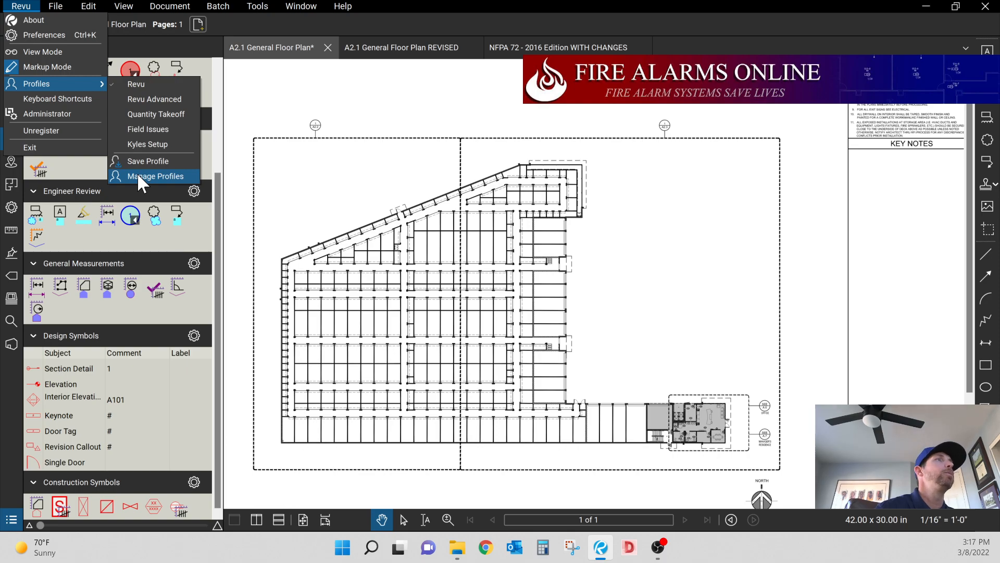
click(154, 144)
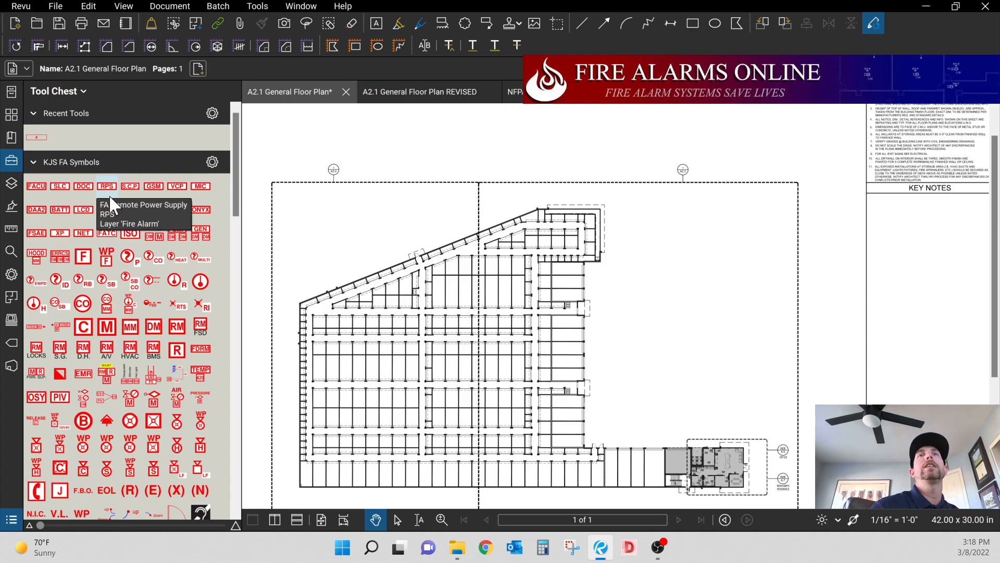
- Browse the custom profile's tool sets, from the fire alarm symbols through the wire circuits and back
scroll(113, 270, down, 10)
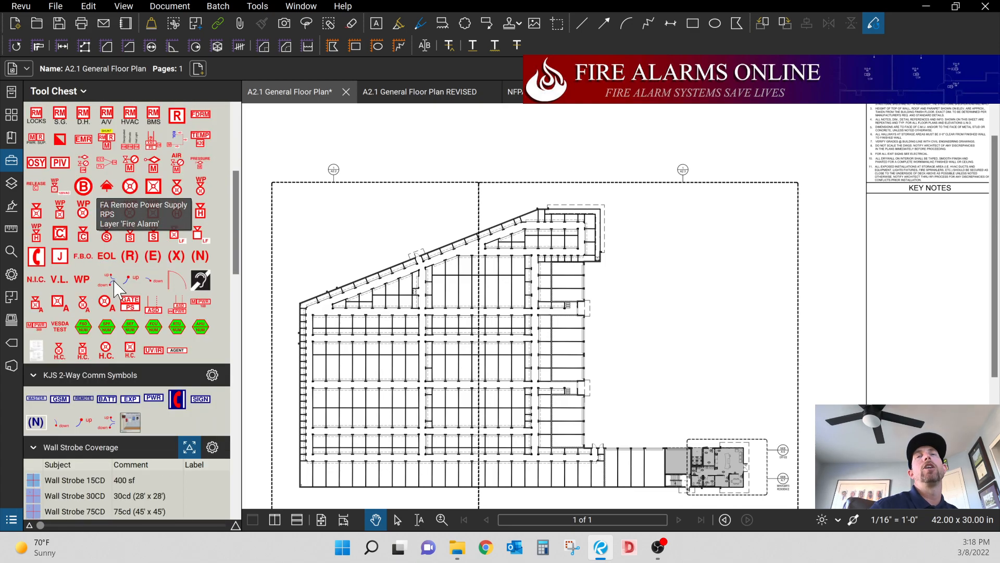
scroll(115, 288, down, 10)
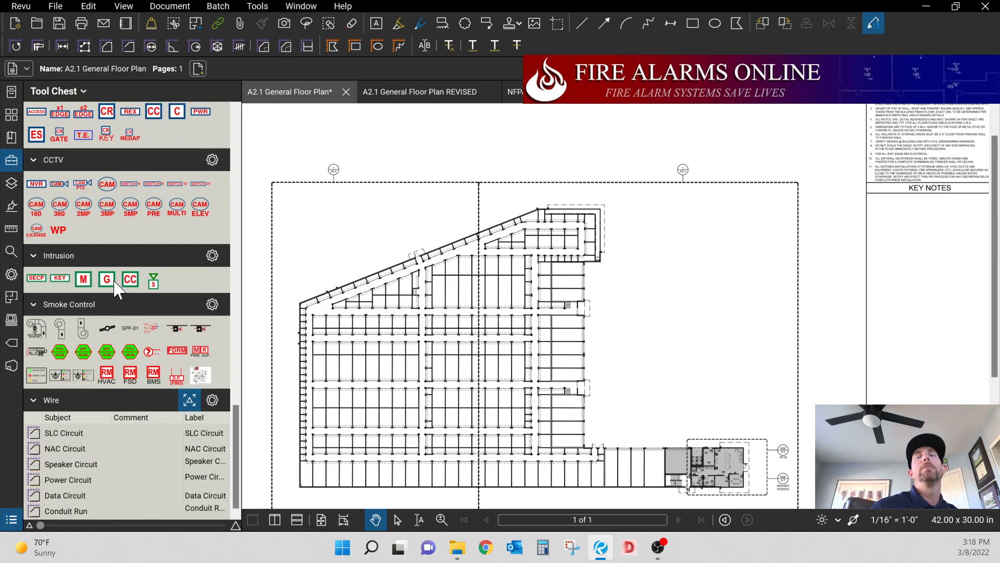
scroll(114, 284, up, 9)
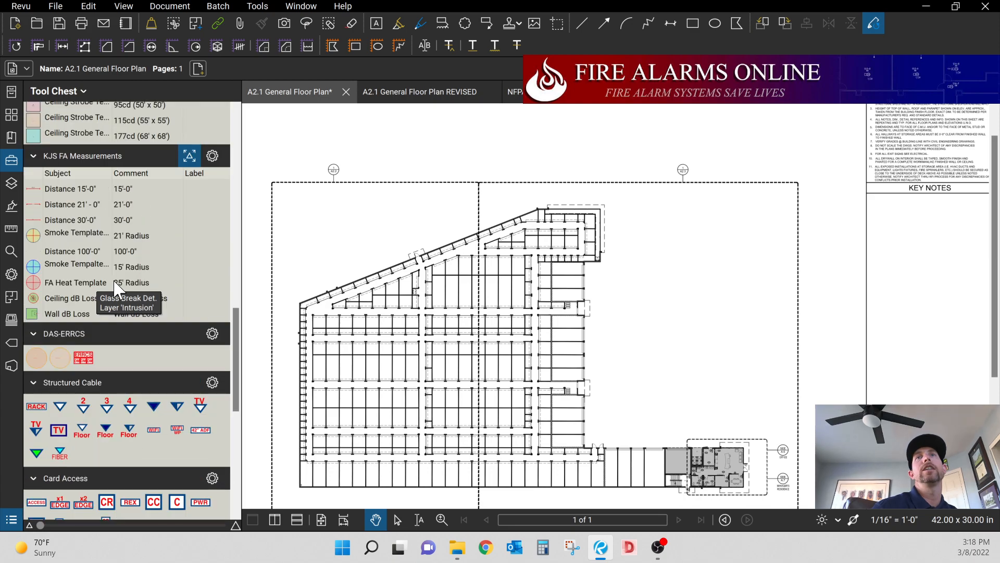
scroll(116, 288, up, 10)
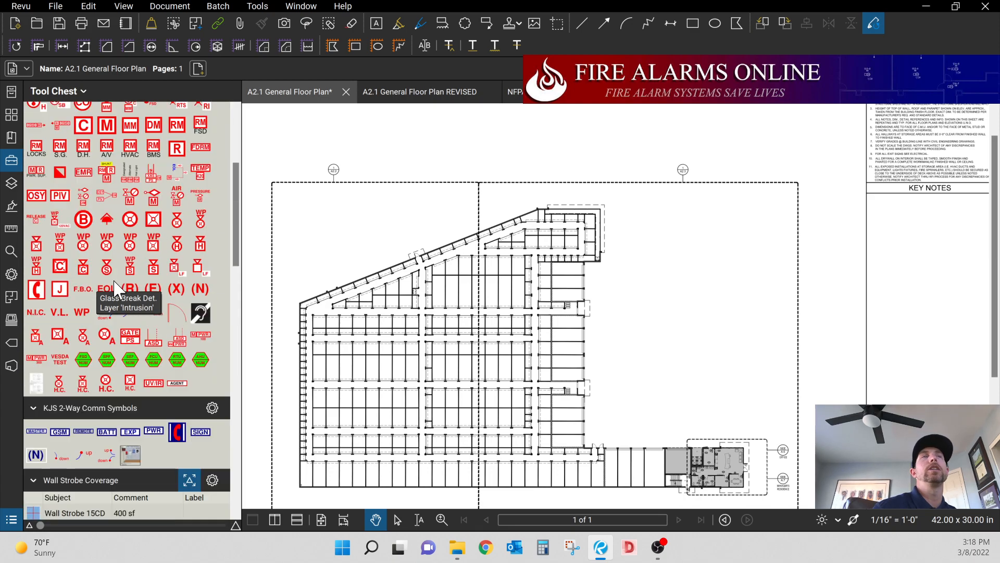
scroll(115, 288, up, 3)
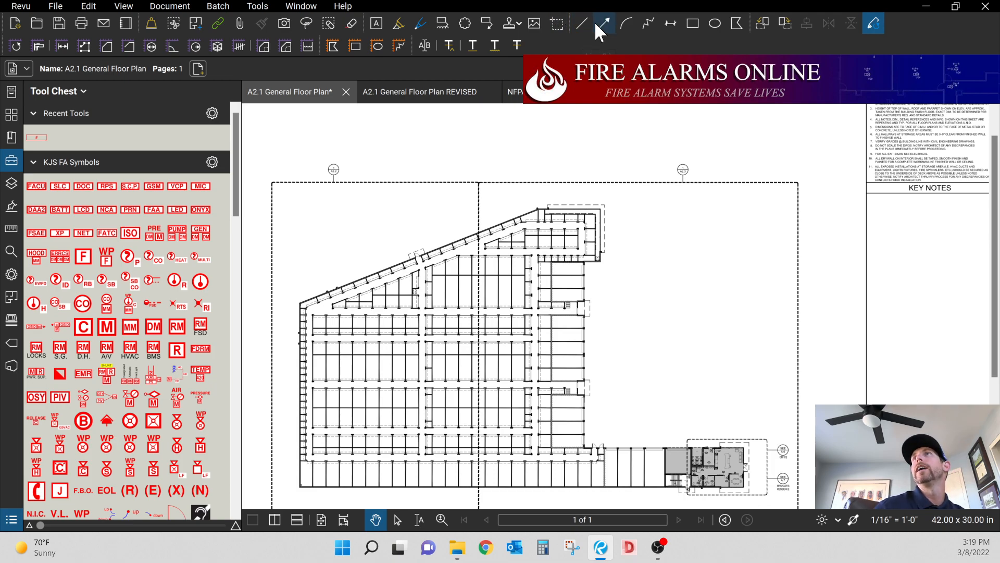
- Rotate the floor plan page counterclockwise and then back clockwise
click(762, 27)
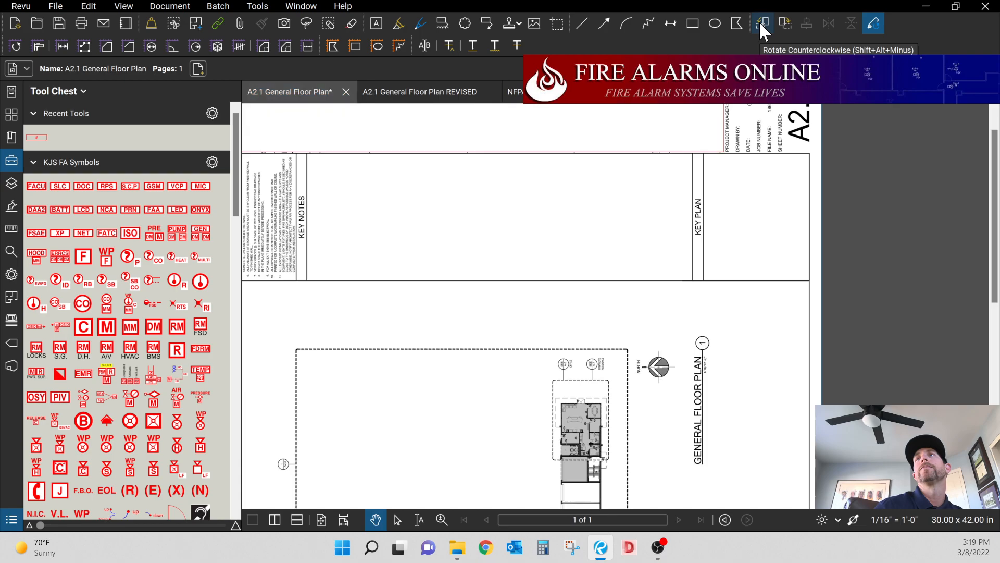
click(791, 20)
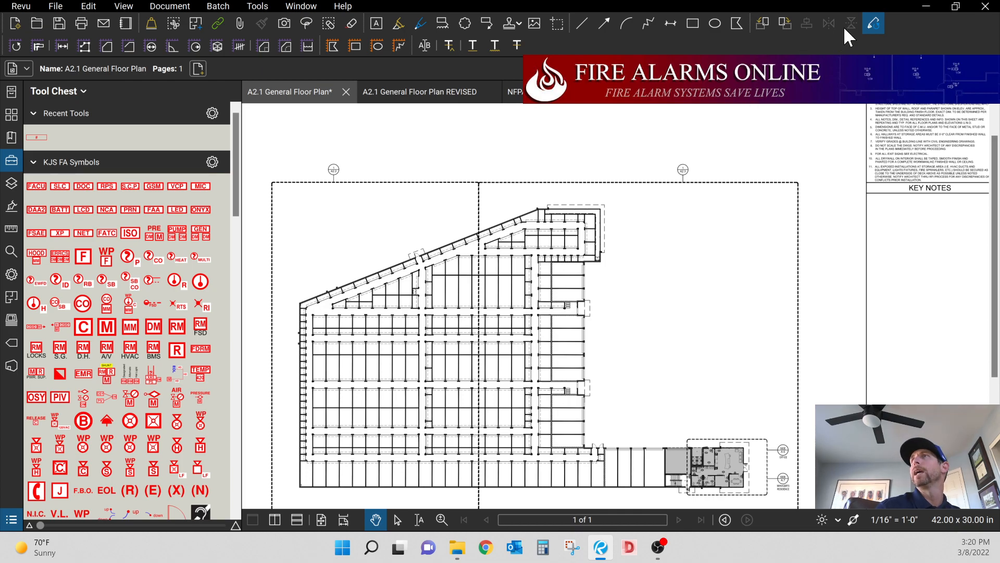
click(869, 23)
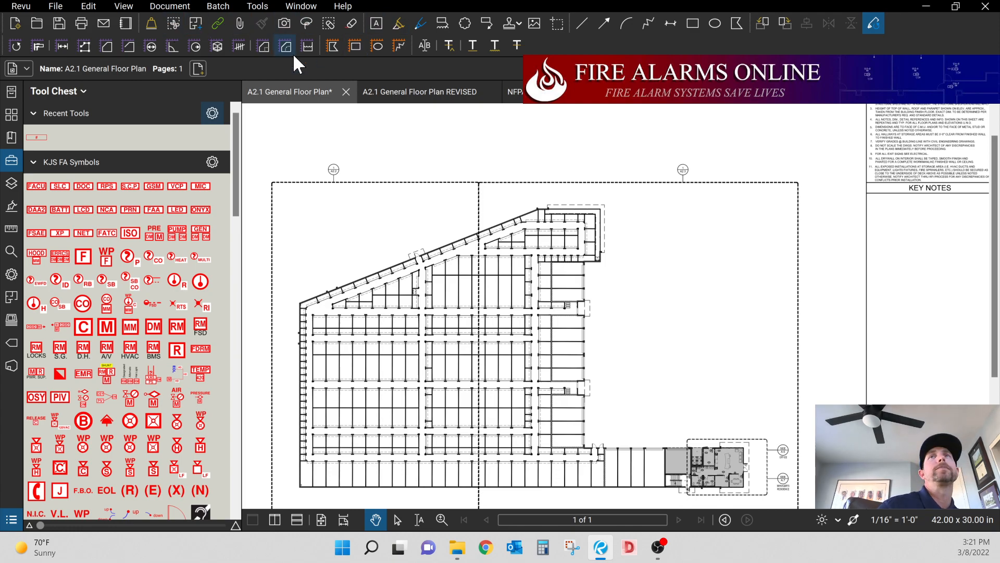
- Show the page thumbnails and review the page commands available for the floor plan sheet
click(11, 114)
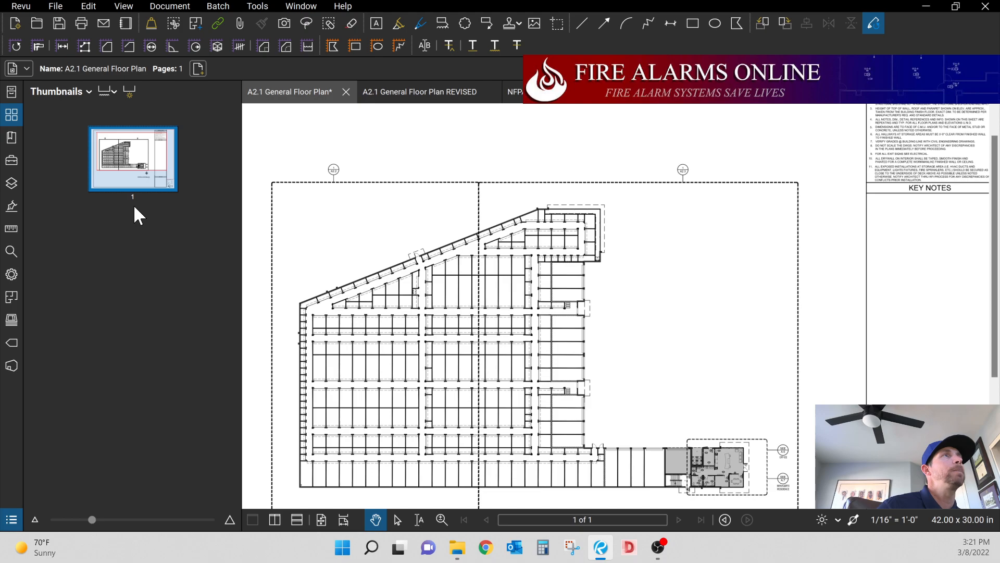
right_click(141, 164)
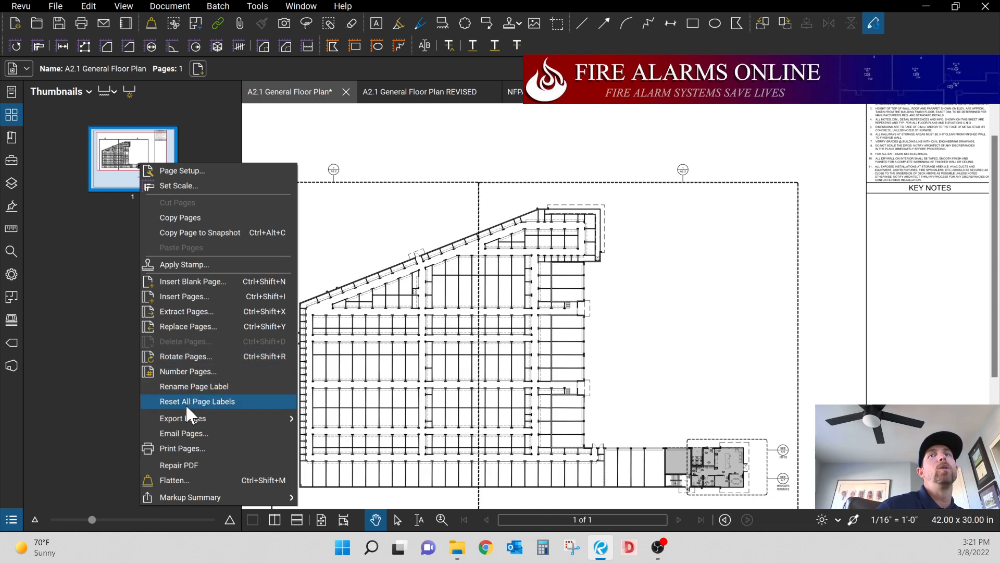
click(88, 225)
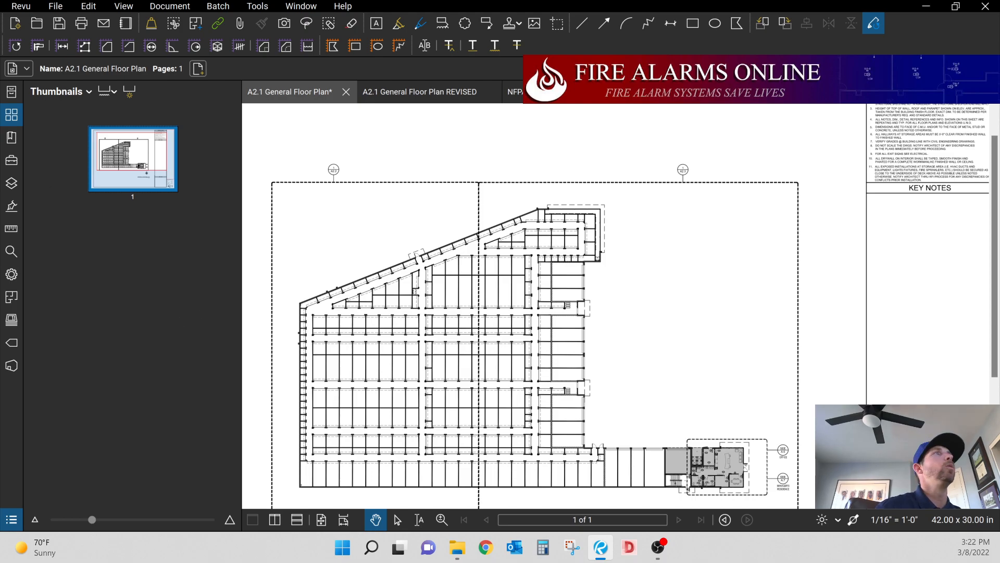
- In the NFPA 72 document's bookmarks, expand Chapters 7 and 17 and go to the SD 60" above FACU bookmark
click(14, 139)
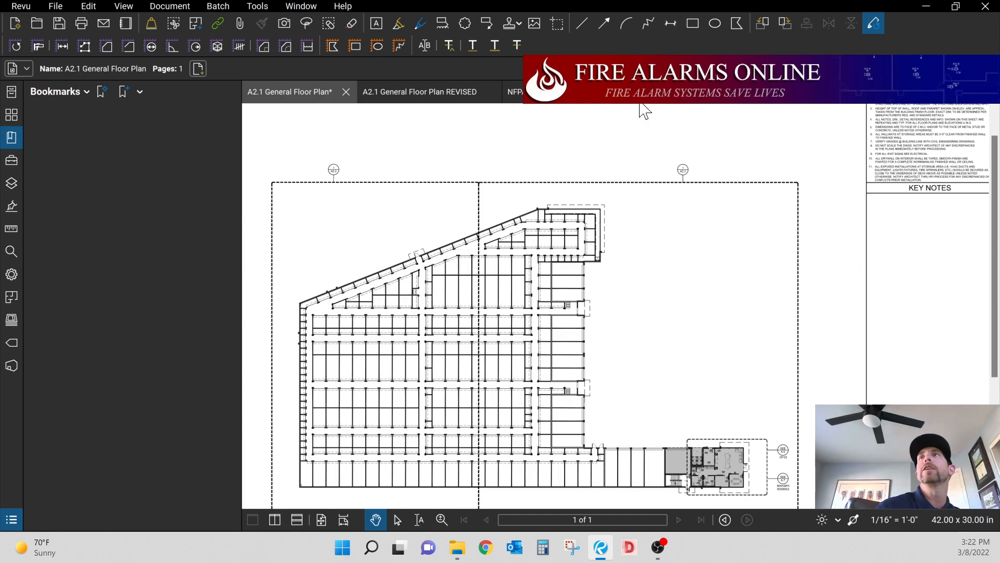
click(564, 97)
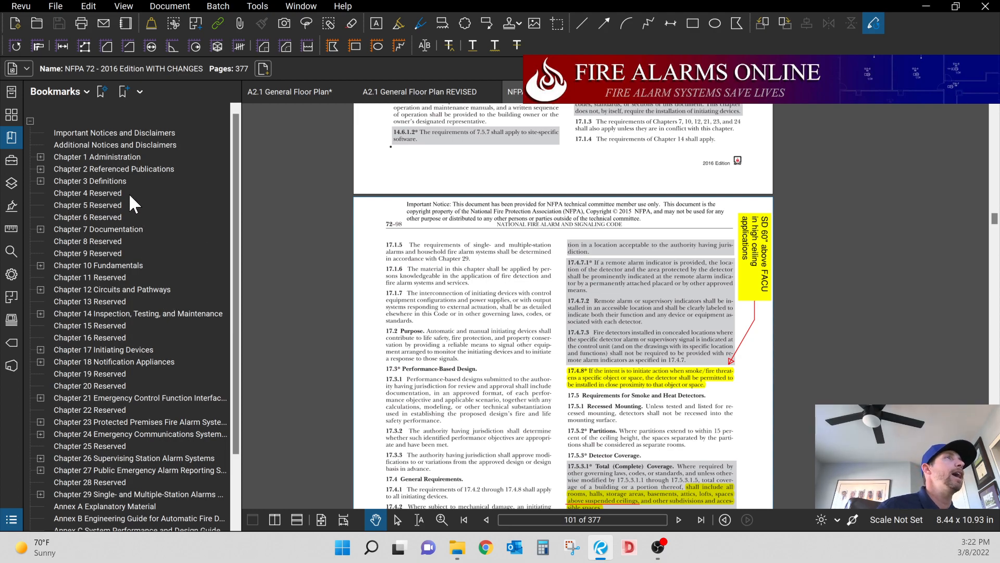
scroll(123, 206, down, 3)
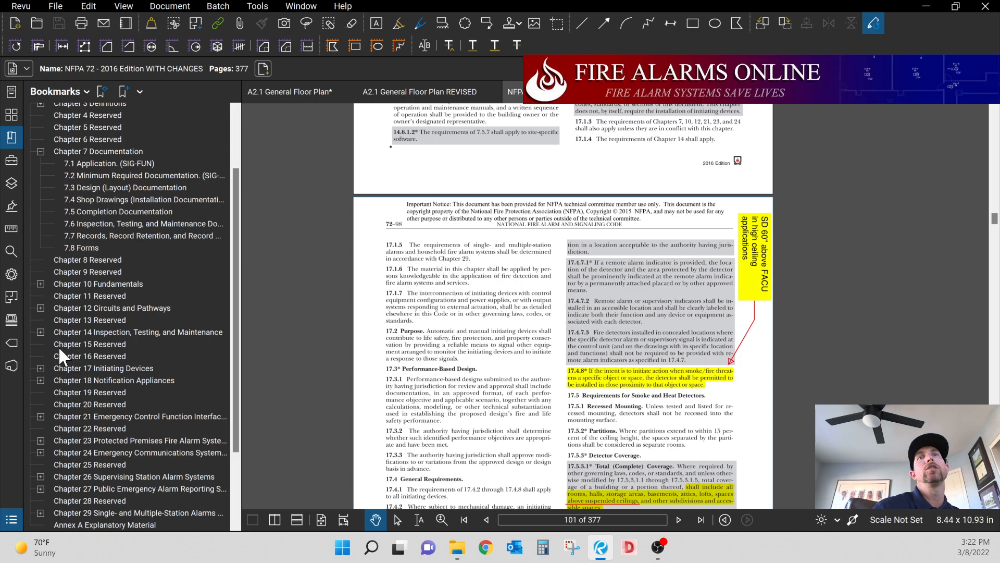
click(40, 368)
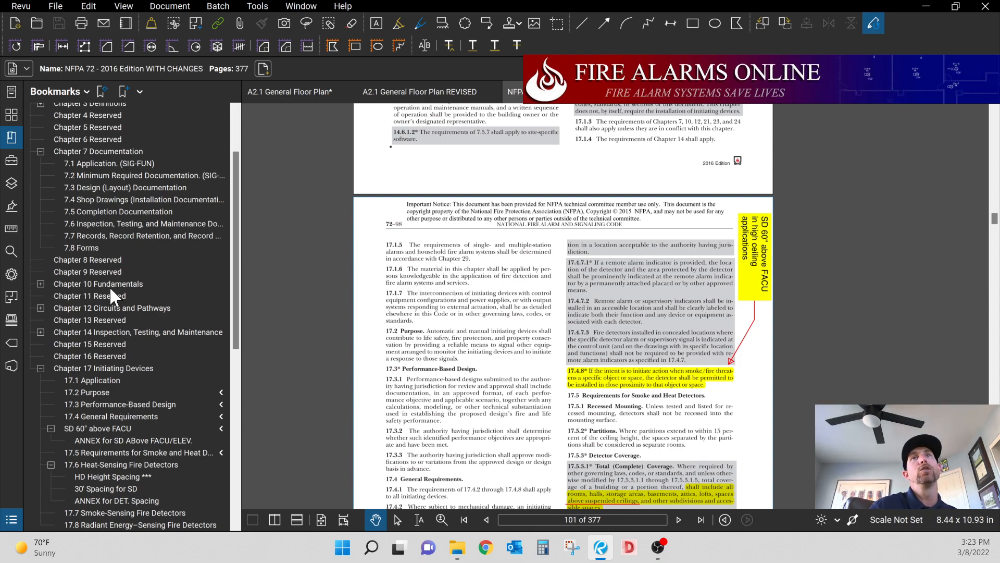
click(104, 430)
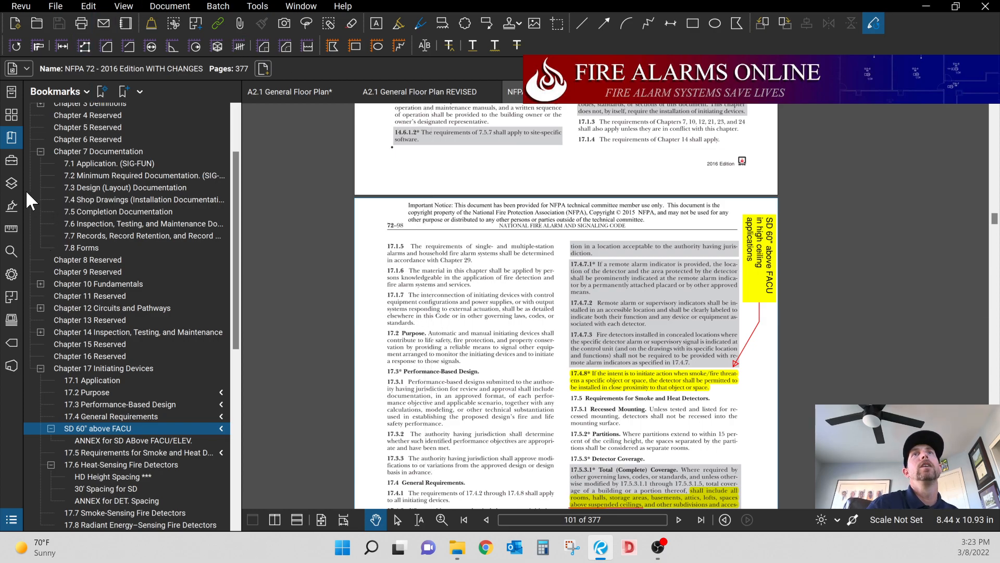
- Examine the Tool Chest sets for fire alarm, two-way communication, strobe coverage, measurements, structured cable, card access, CCTV, intrusion, smoke control and wire
click(11, 160)
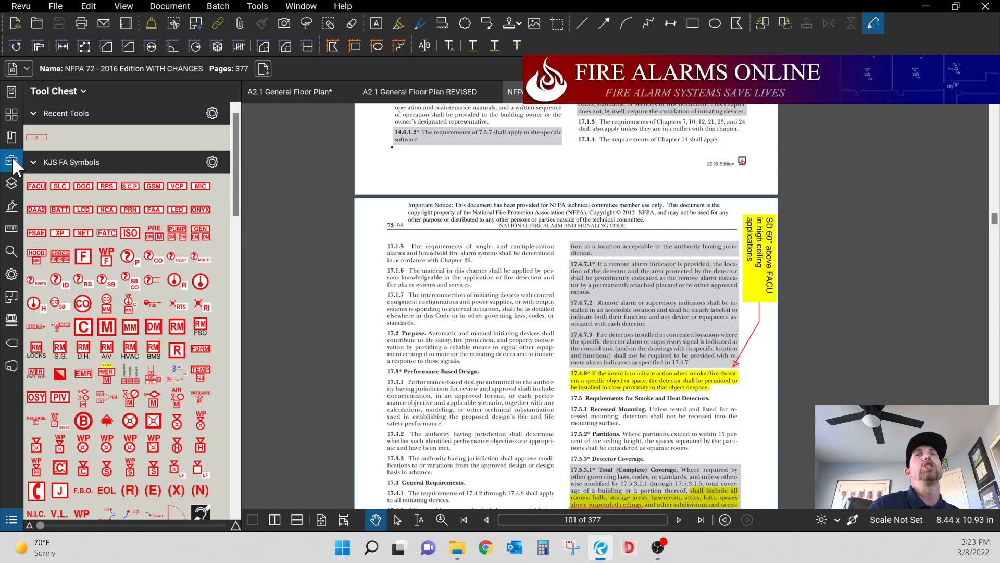
scroll(60, 261, down, 5)
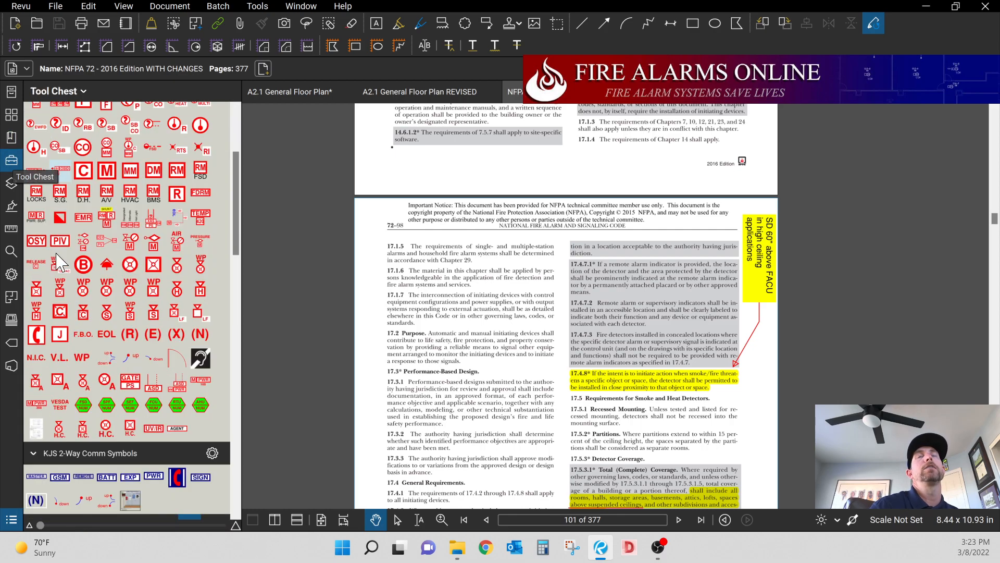
scroll(60, 256, down, 2)
scroll(83, 243, up, 5)
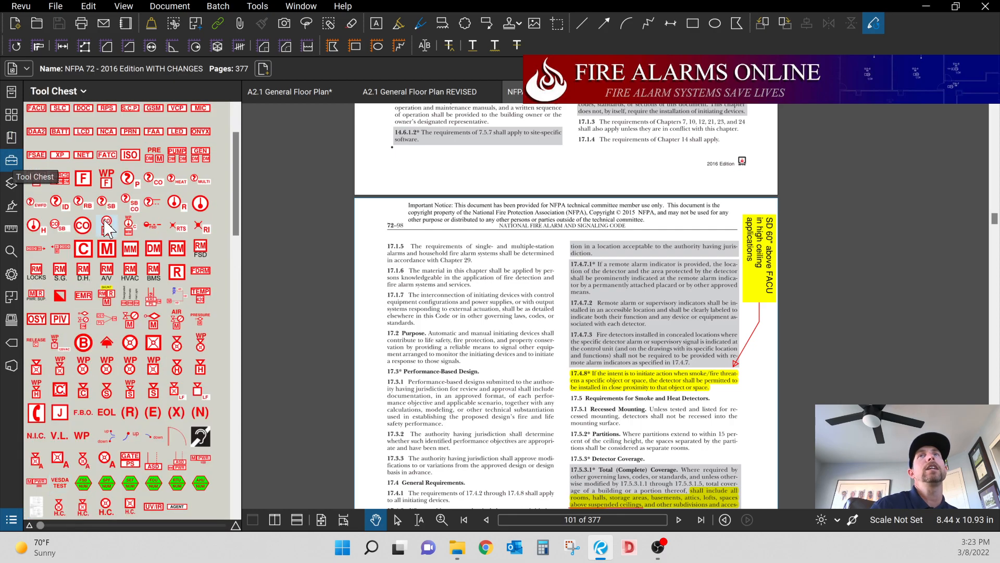
scroll(104, 218, down, 6)
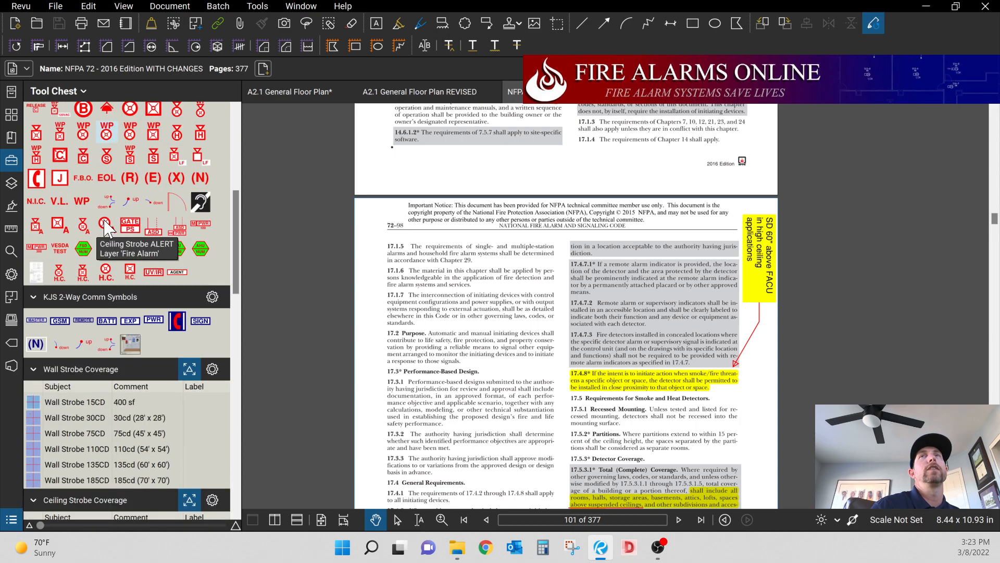
scroll(107, 228, down, 2)
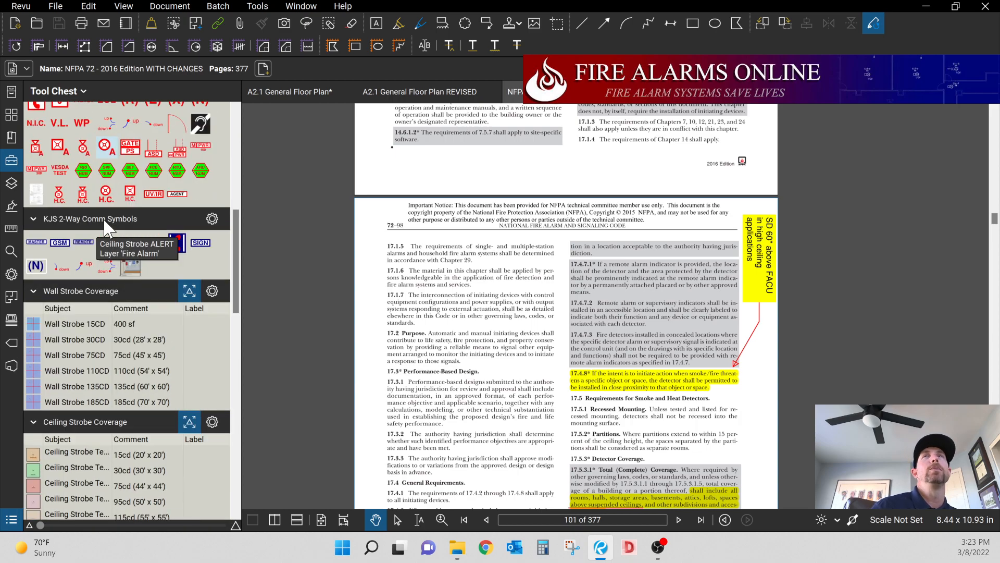
scroll(107, 227, down, 2)
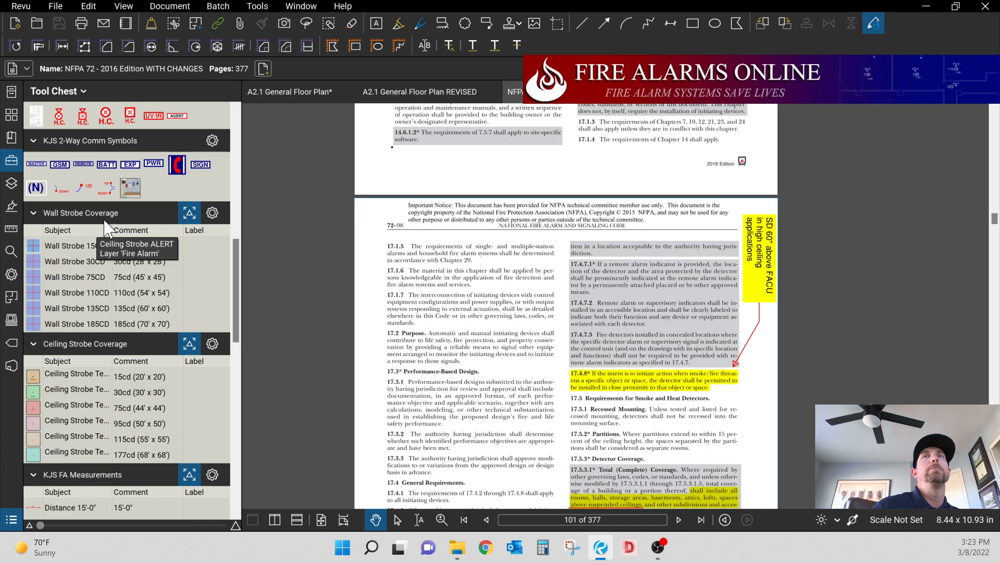
scroll(107, 227, down, 4)
scroll(107, 228, down, 2)
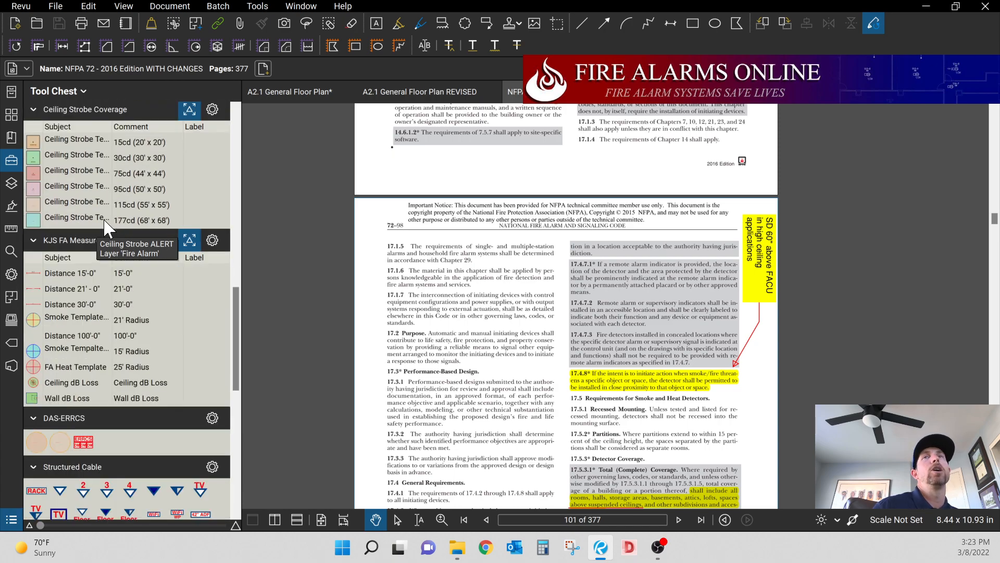
scroll(107, 227, down, 2)
scroll(105, 224, down, 8)
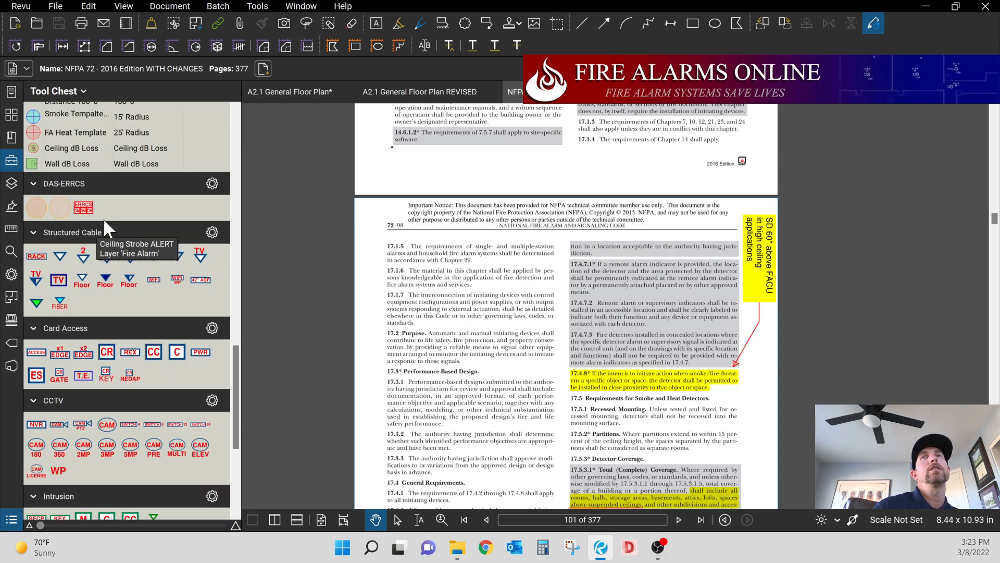
scroll(105, 220, down, 2)
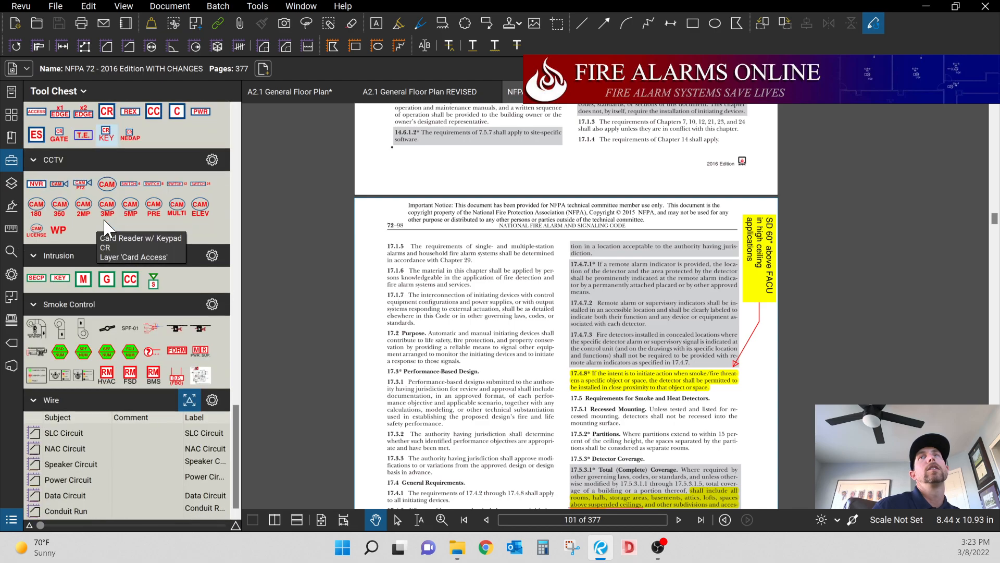
scroll(104, 229, up, 4)
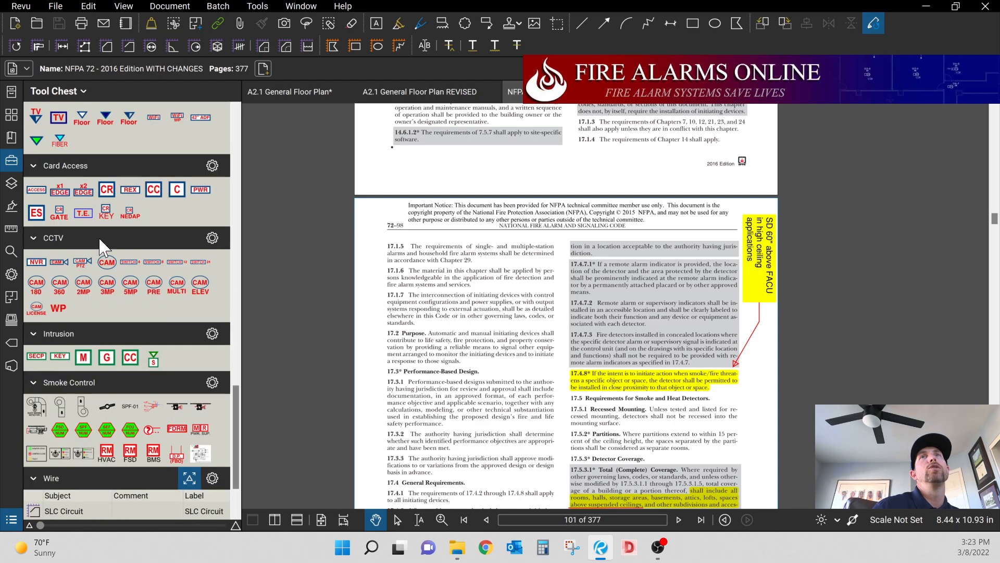
scroll(92, 298, up, 4)
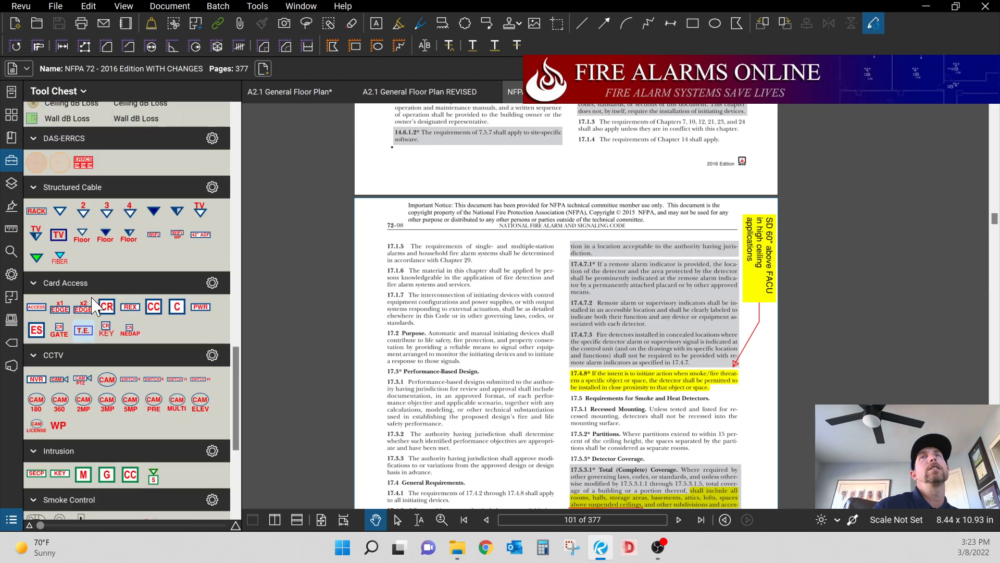
scroll(92, 298, up, 4)
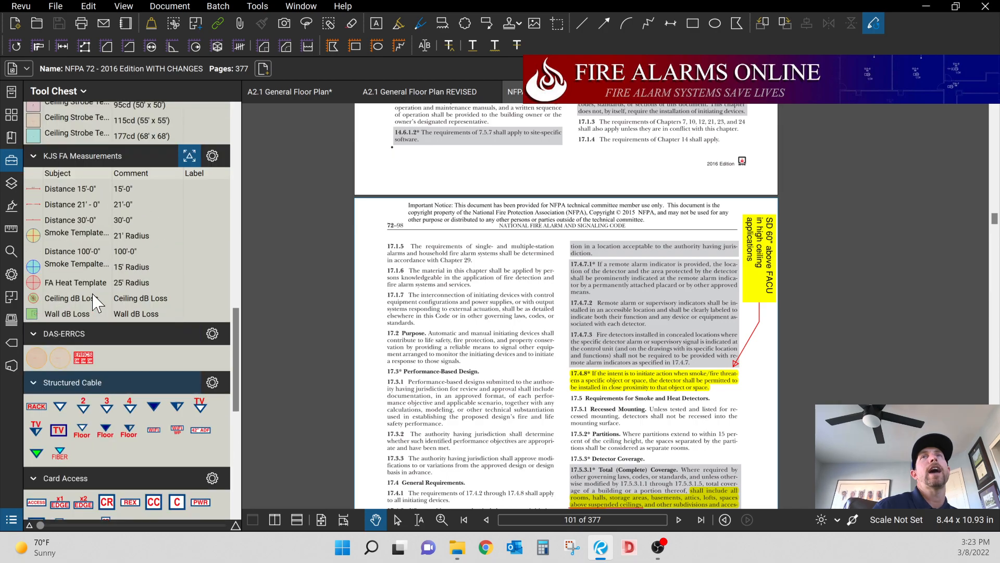
scroll(95, 297, up, 4)
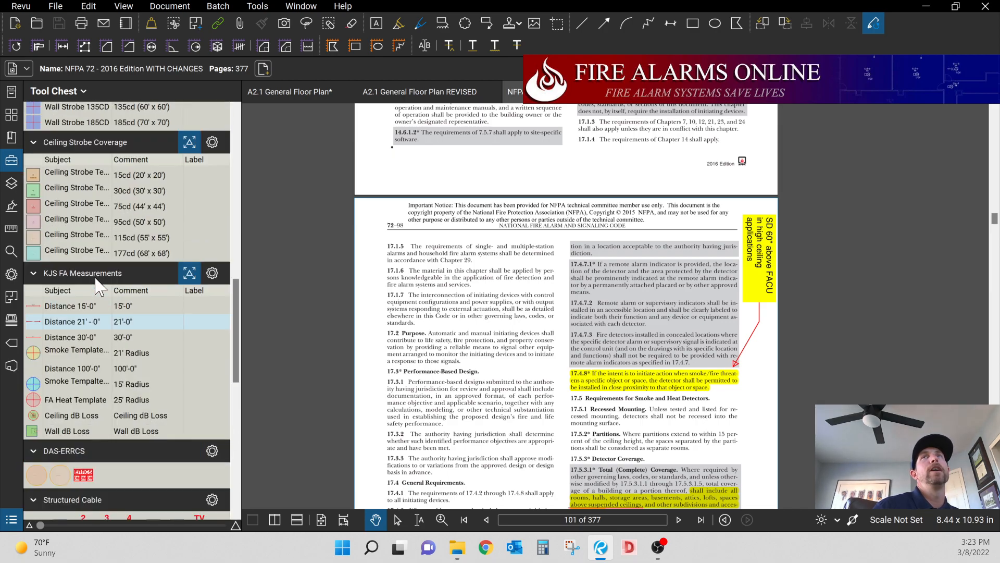
scroll(95, 279, up, 4)
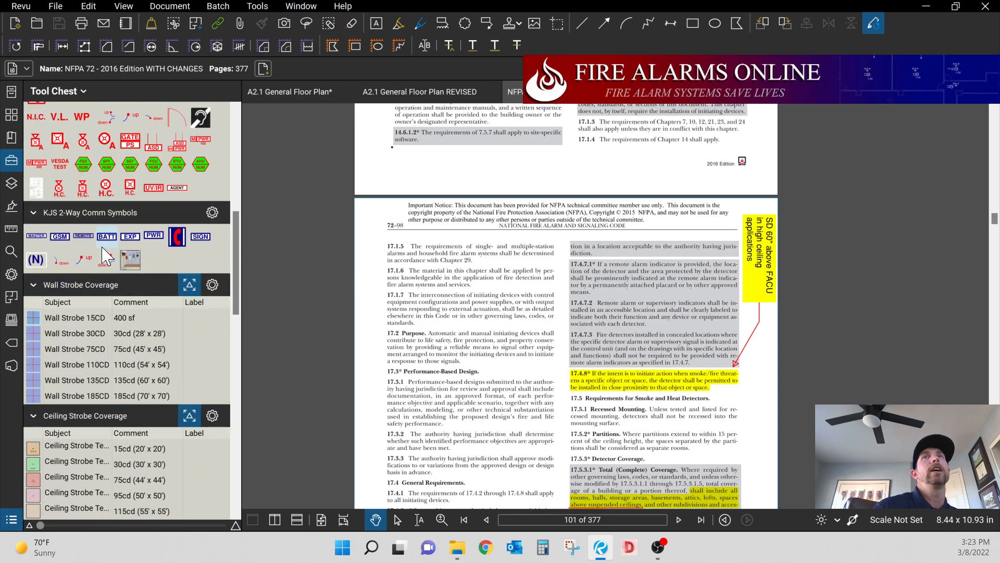
- Check the layers assigned to the FA Monitor Module and 2-Way Call Station symbols and review the remaining Tool Chest sets
scroll(103, 254, up, 6)
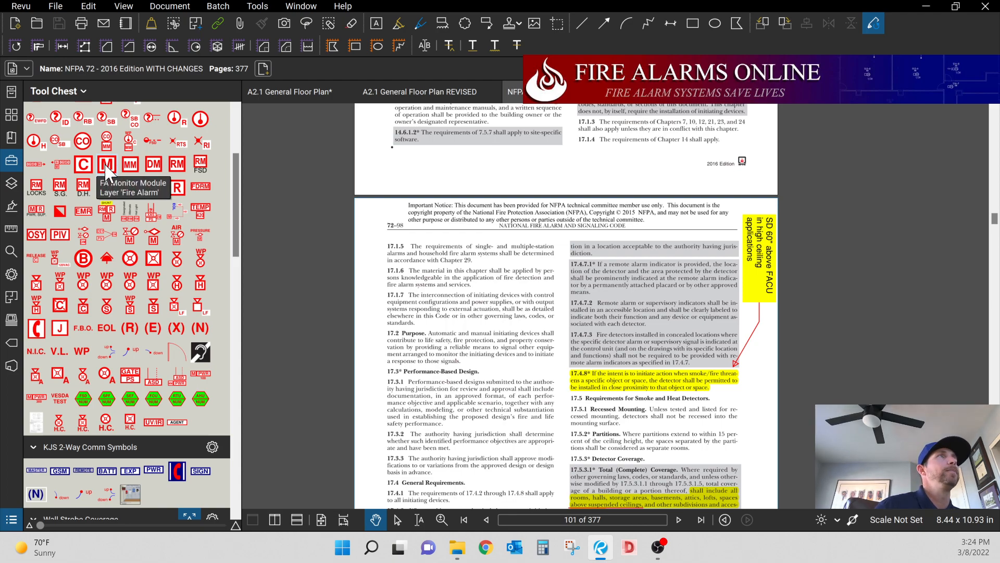
scroll(140, 243, down, 6)
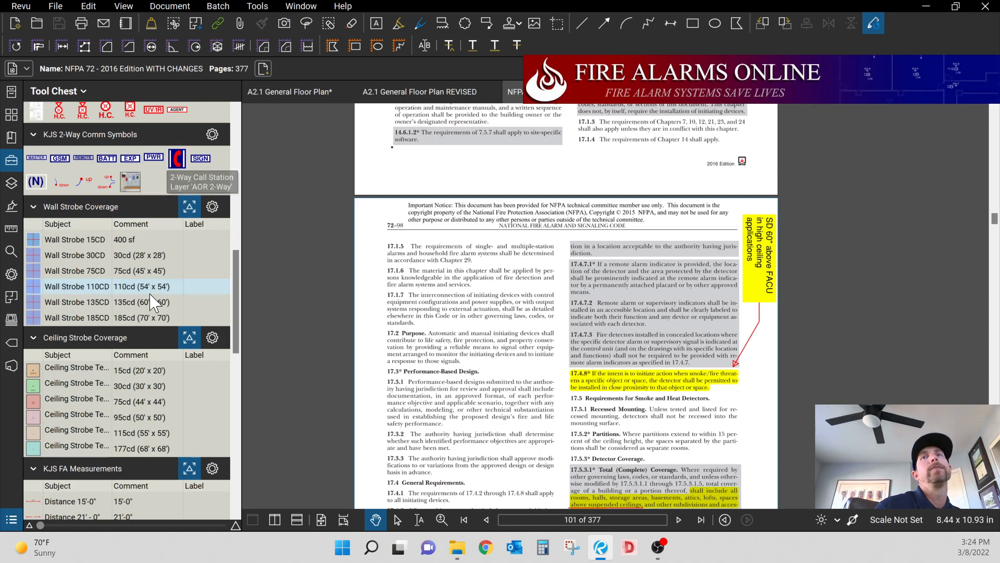
scroll(125, 328, down, 3)
scroll(125, 336, down, 7)
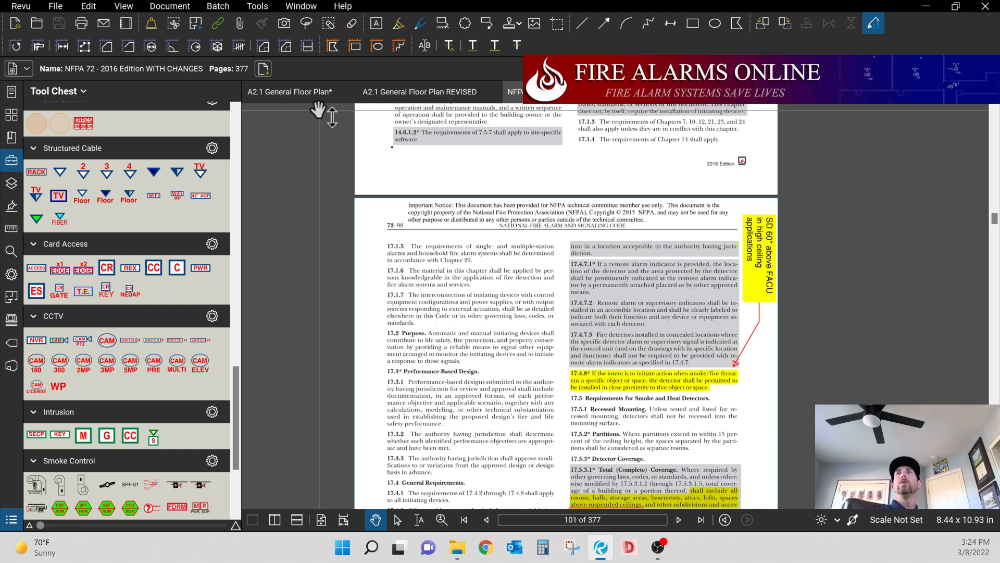
- Switch to the A2.1 General Floor Plan drawing and place a CCTV CAM symbol in the blank area above the building
click(299, 94)
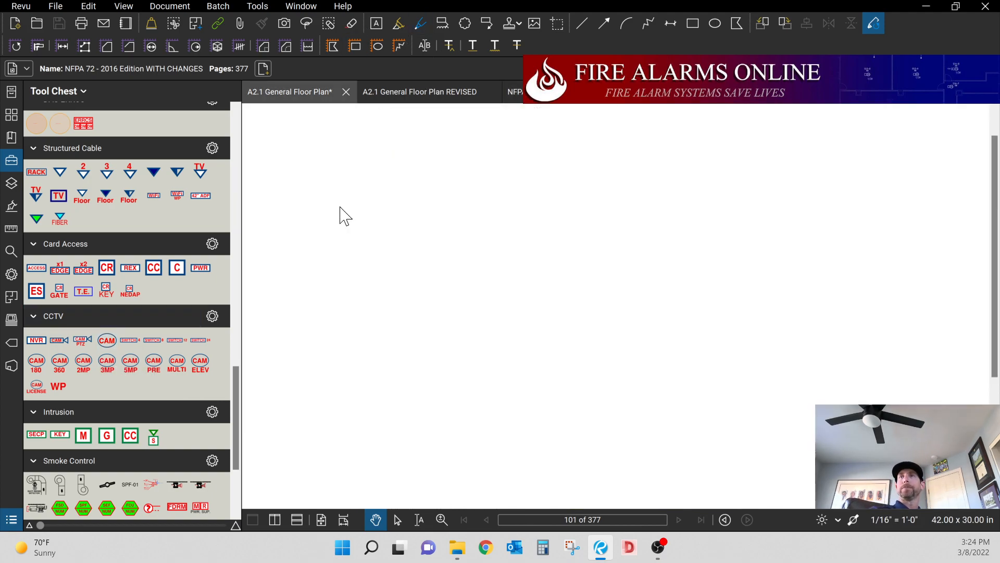
scroll(365, 236, up, 5)
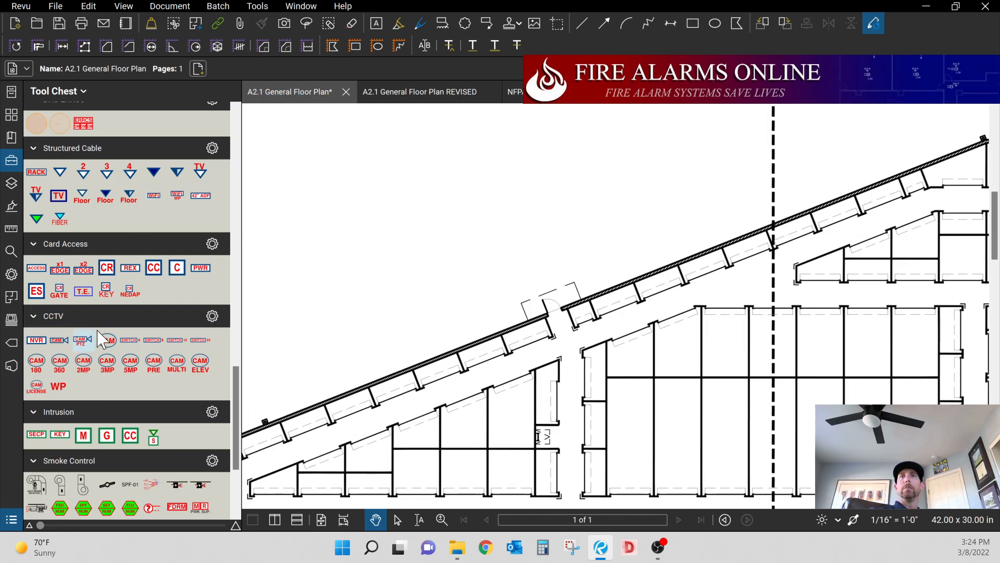
click(107, 341)
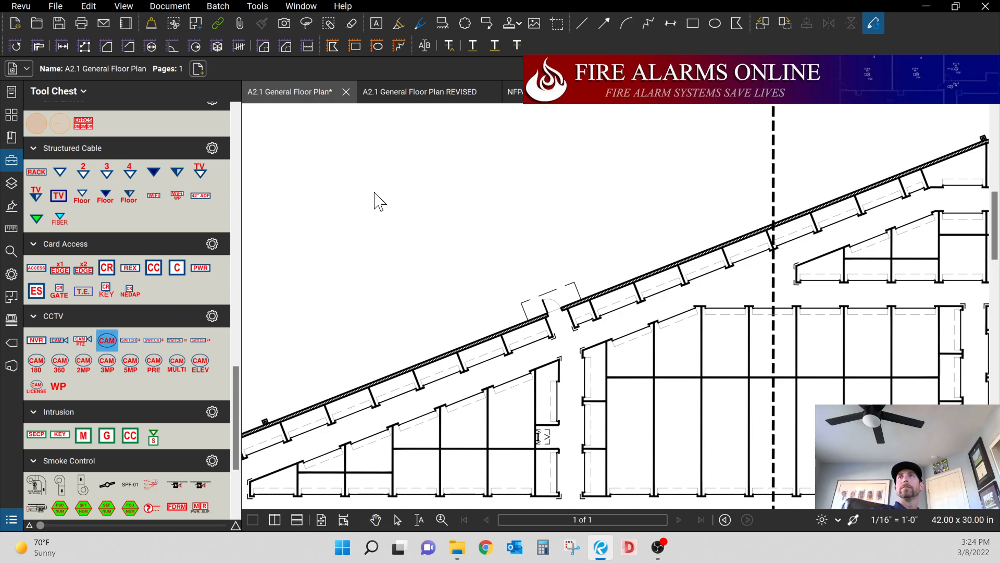
click(393, 179)
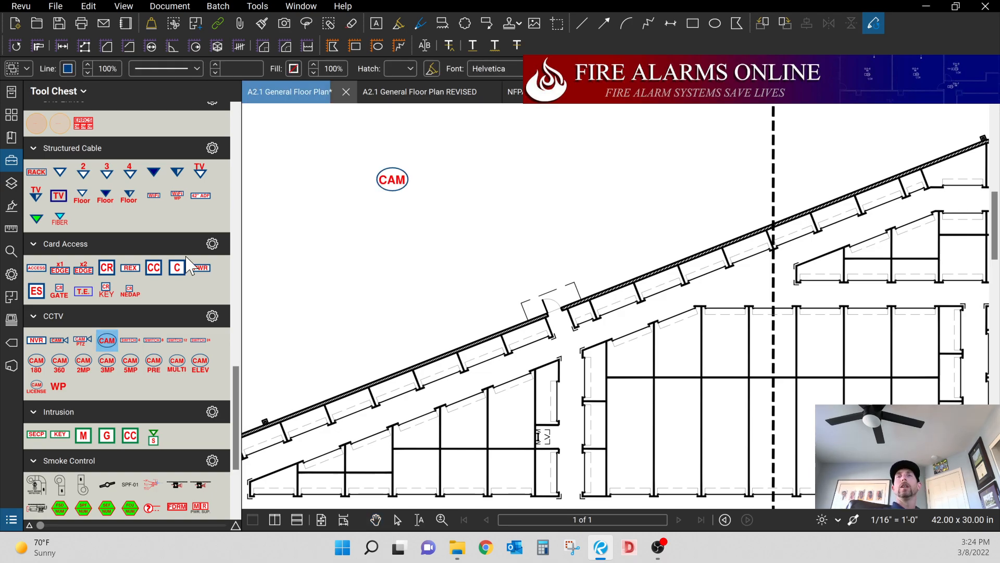
- Place the boxed F symbol from the KJS FA Symbols set just below the CAM symbol
scroll(111, 240, up, 2)
scroll(111, 233, up, 15)
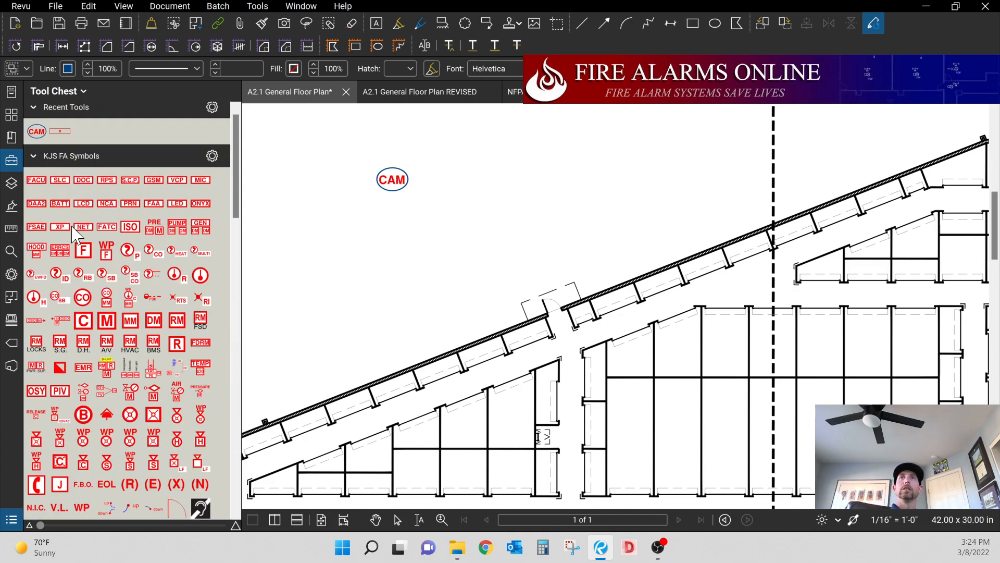
click(81, 252)
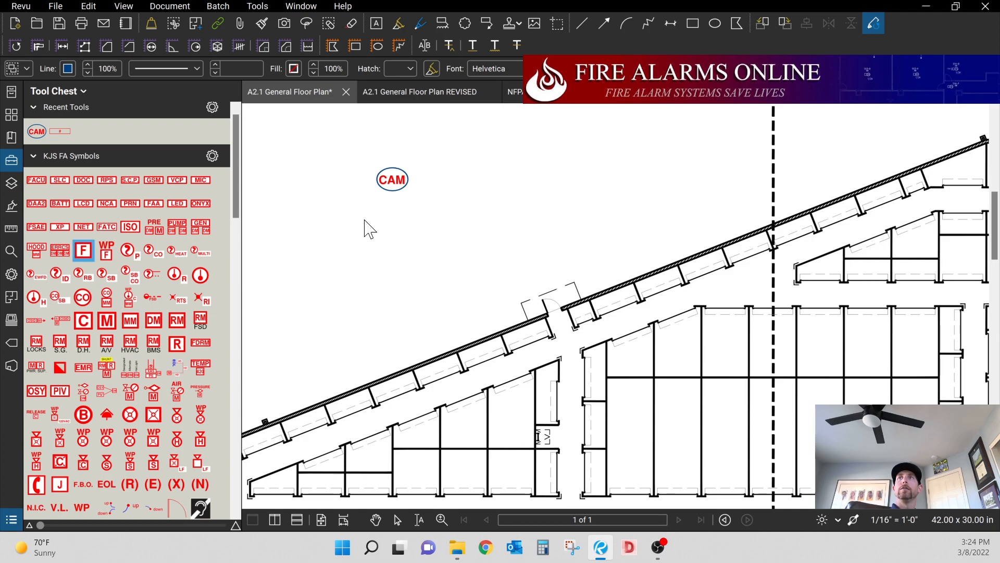
click(378, 219)
- Place one 2-Way Call Station symbol from the KJS 2-Way Comm Symbols set below the F symbol
scroll(112, 342, down, 15)
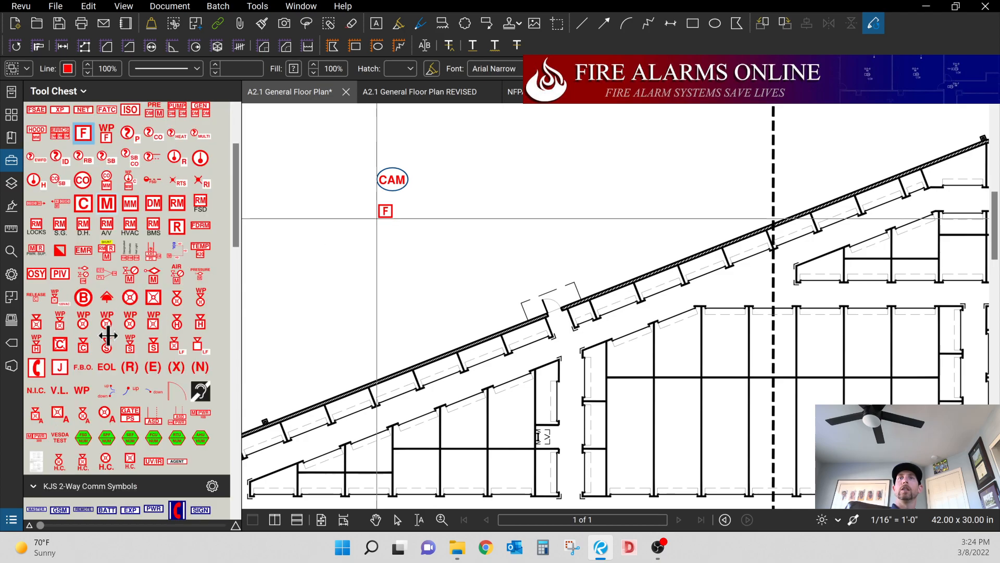
scroll(123, 227, up, 8)
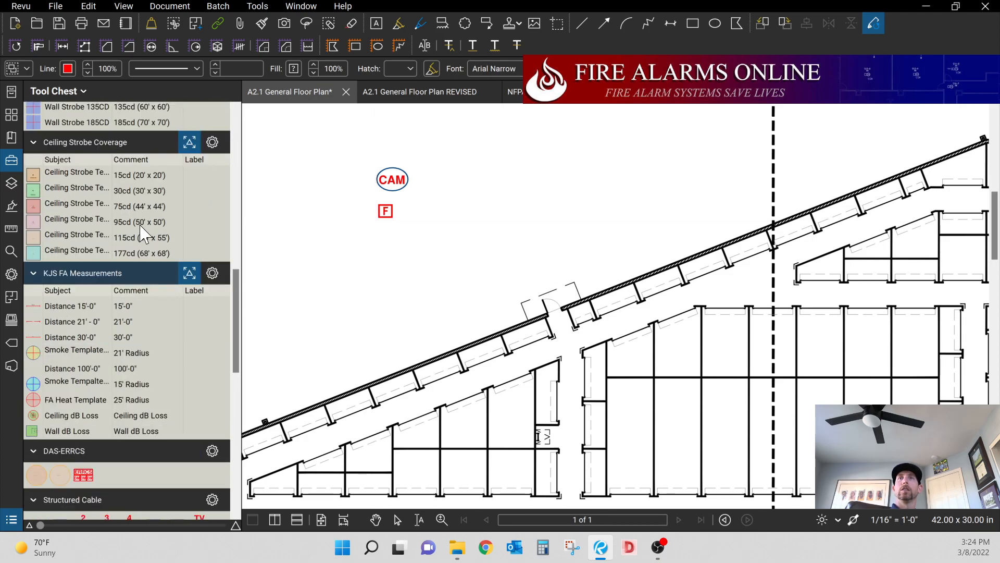
scroll(177, 237, up, 3)
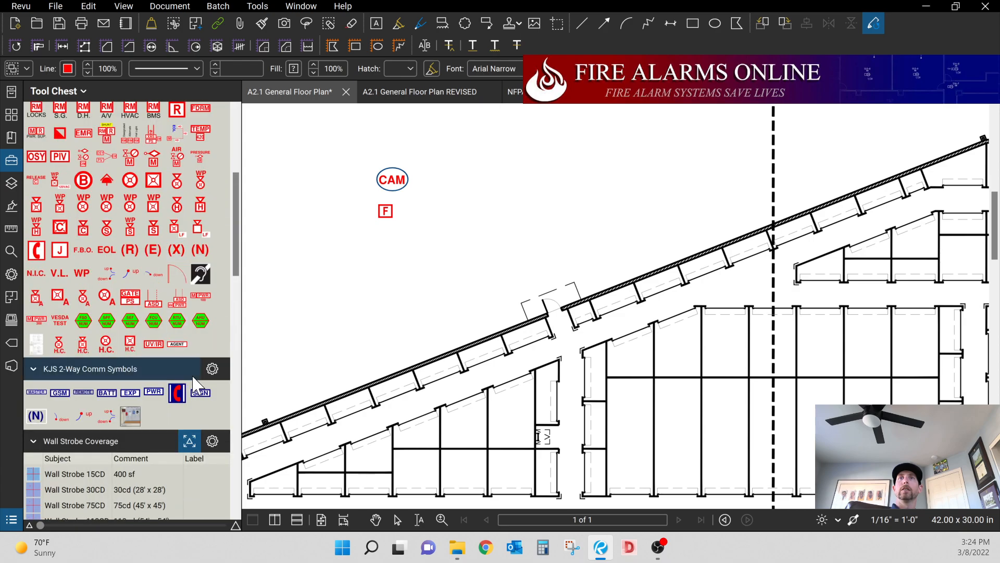
click(177, 395)
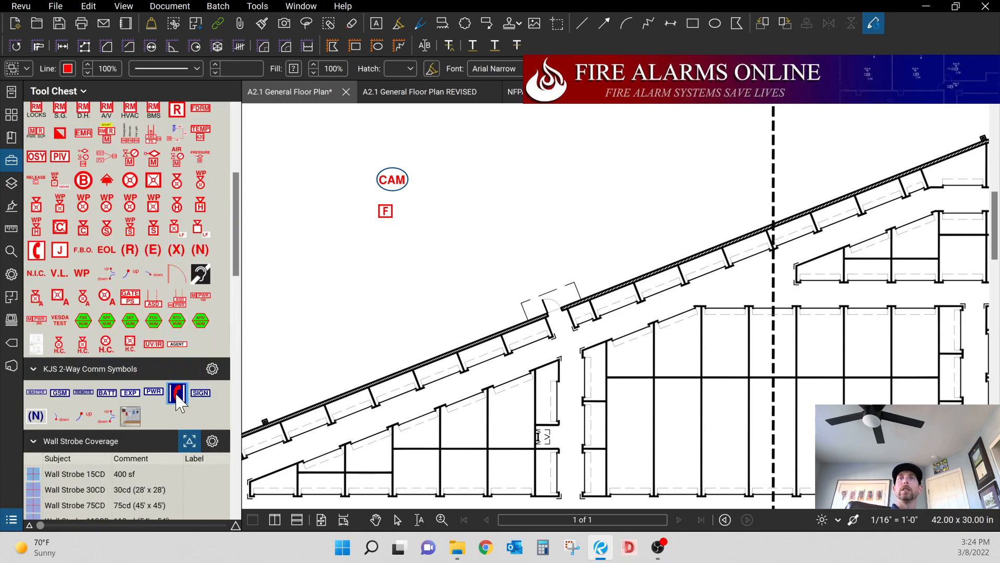
click(376, 254)
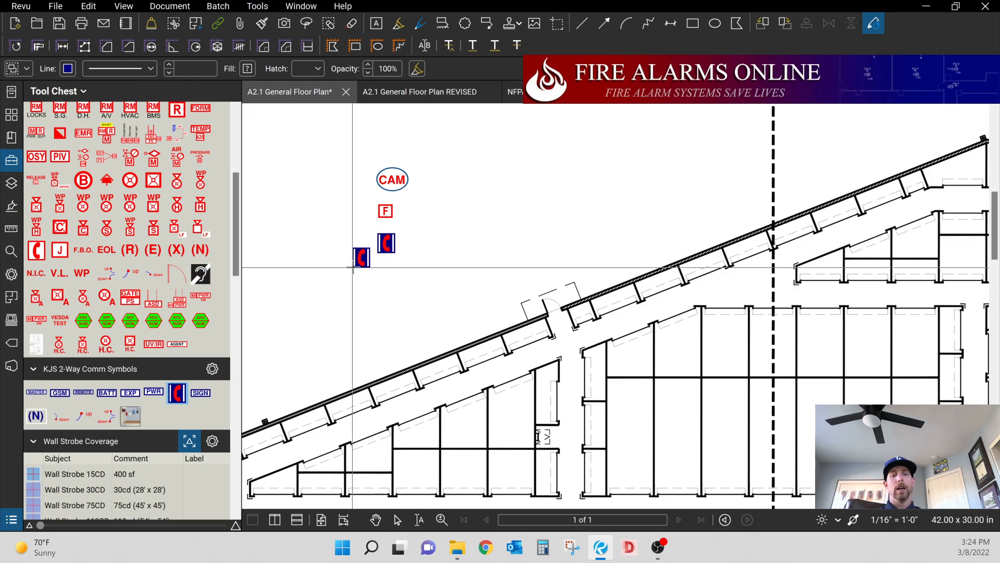
key(Escape)
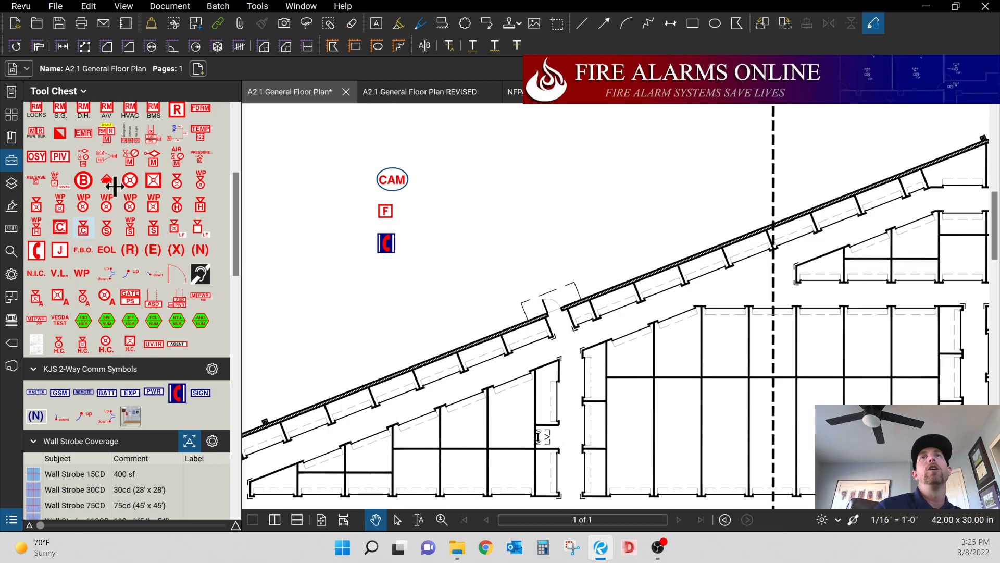
- Show the drawing's layers and hide the CCTV and AOR 2-Way layers, leaving Fire Alarm visible
click(12, 185)
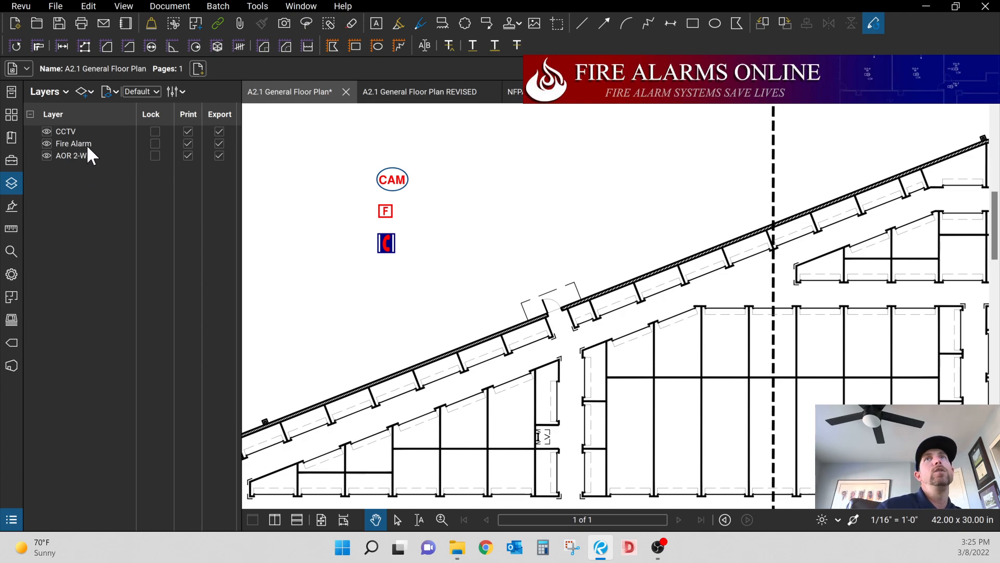
click(46, 130)
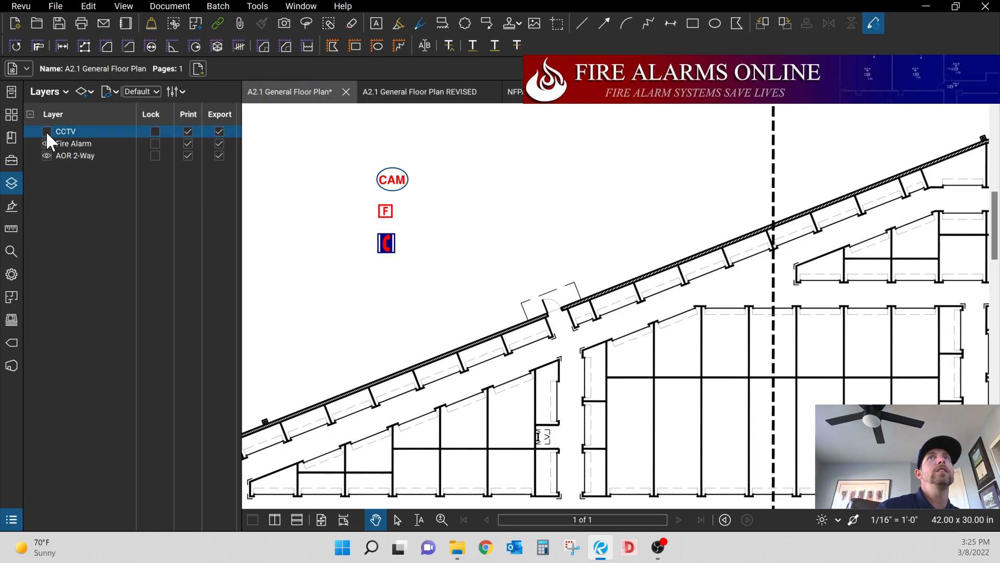
click(45, 155)
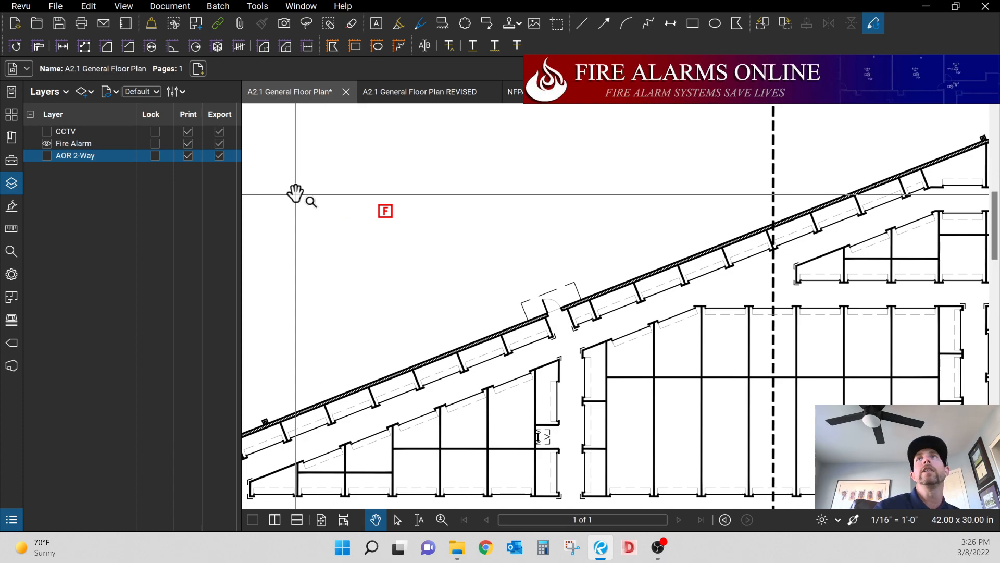
- View the signatures and measurement settings, and examine the scale noted under the General Floor Plan title
click(11, 206)
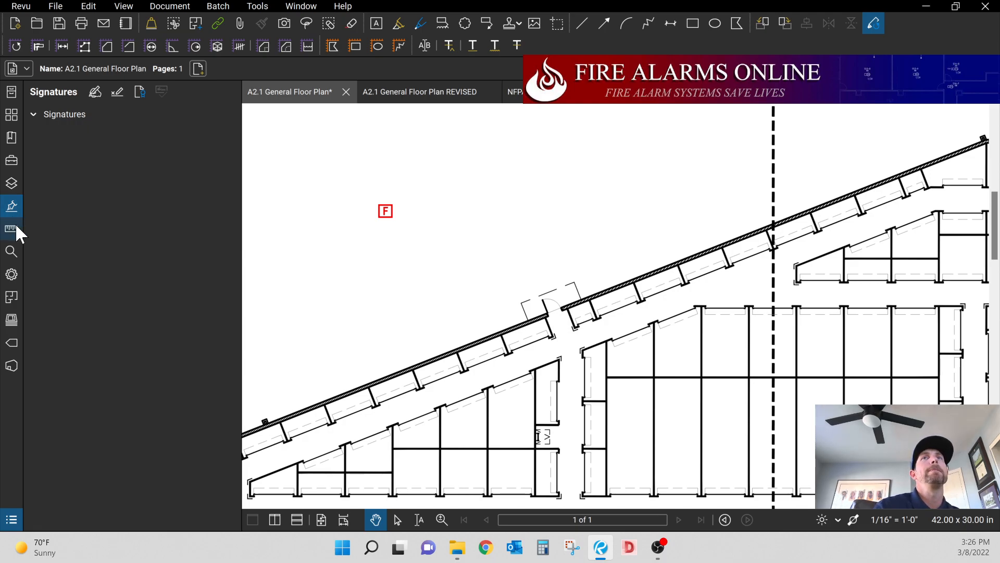
click(16, 227)
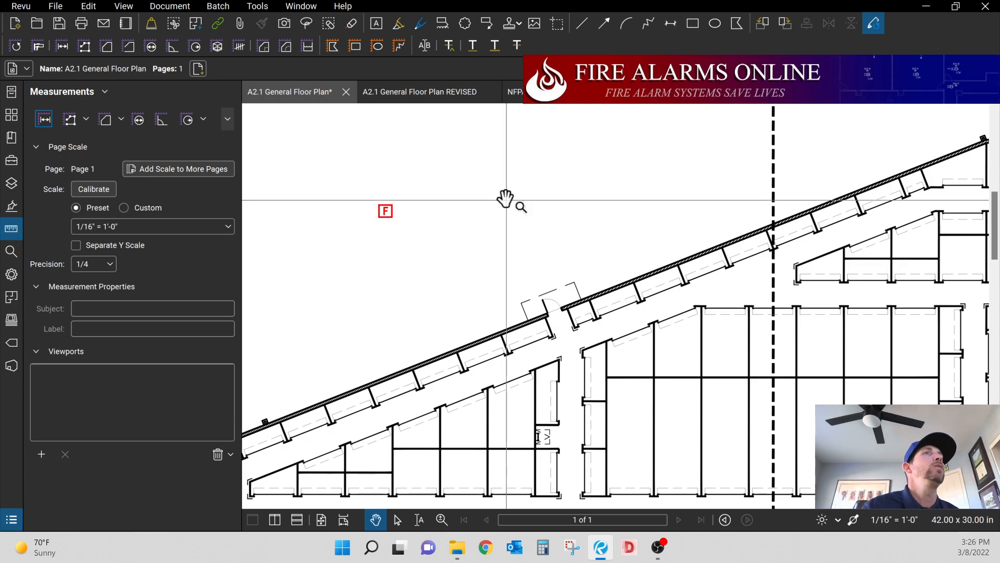
scroll(505, 198, down, 4)
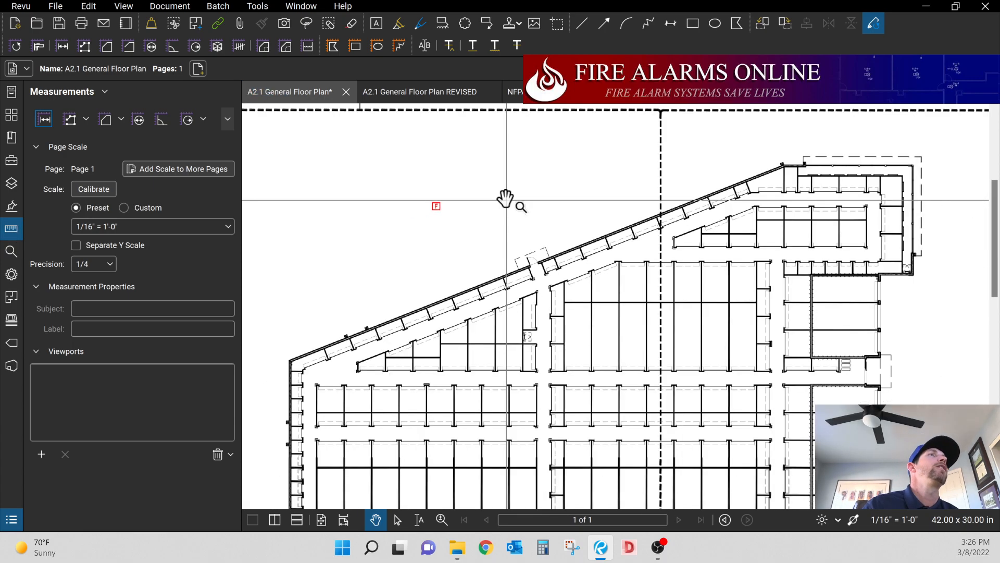
scroll(505, 198, down, 4)
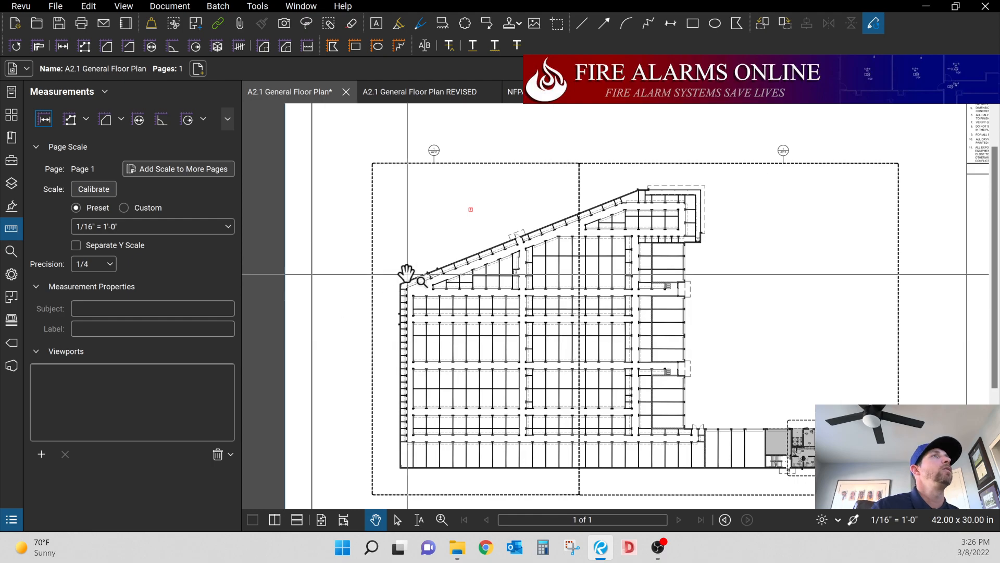
scroll(488, 283, down, 2)
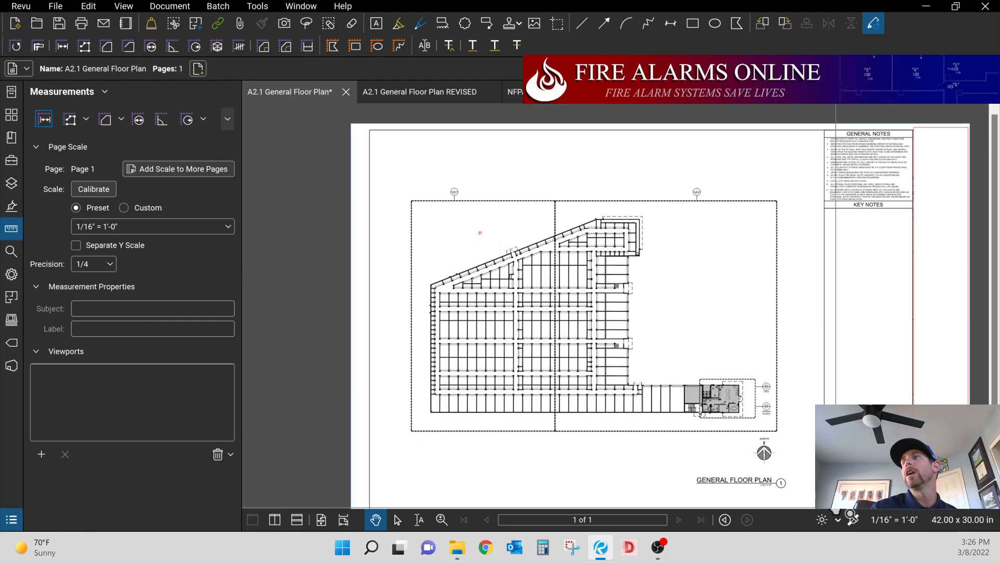
scroll(833, 503, up, 5)
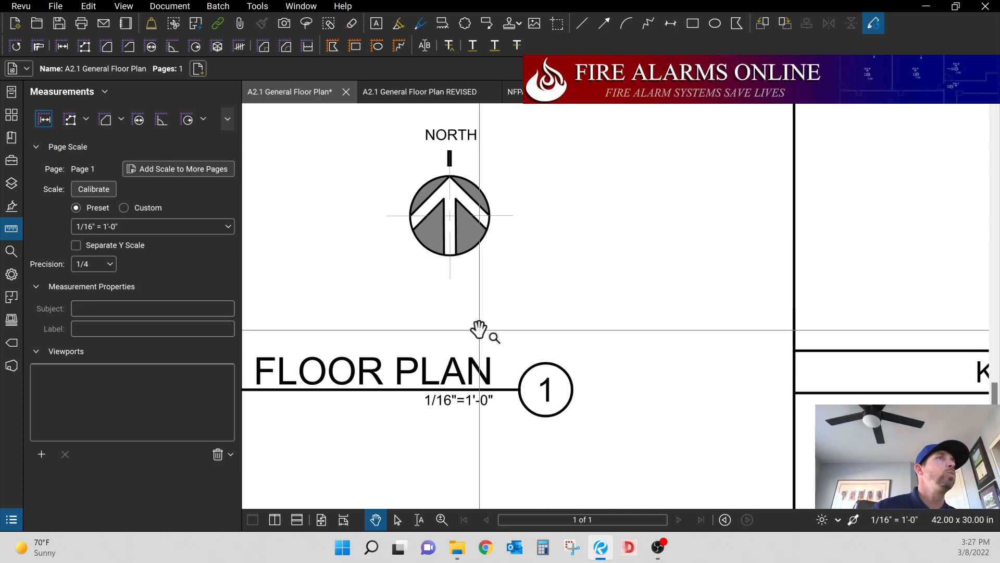
scroll(479, 328, down, 3)
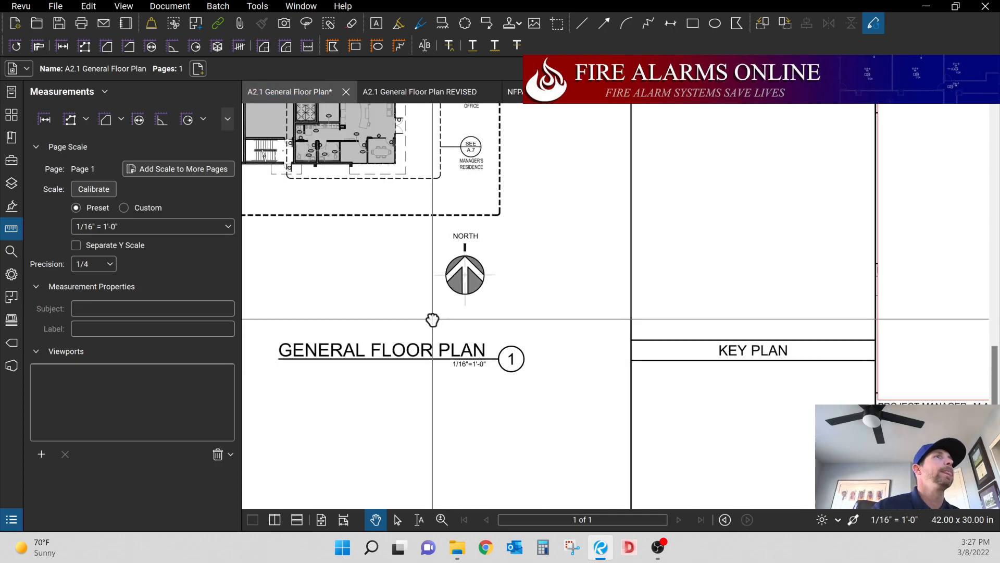
drag(433, 324, 468, 364)
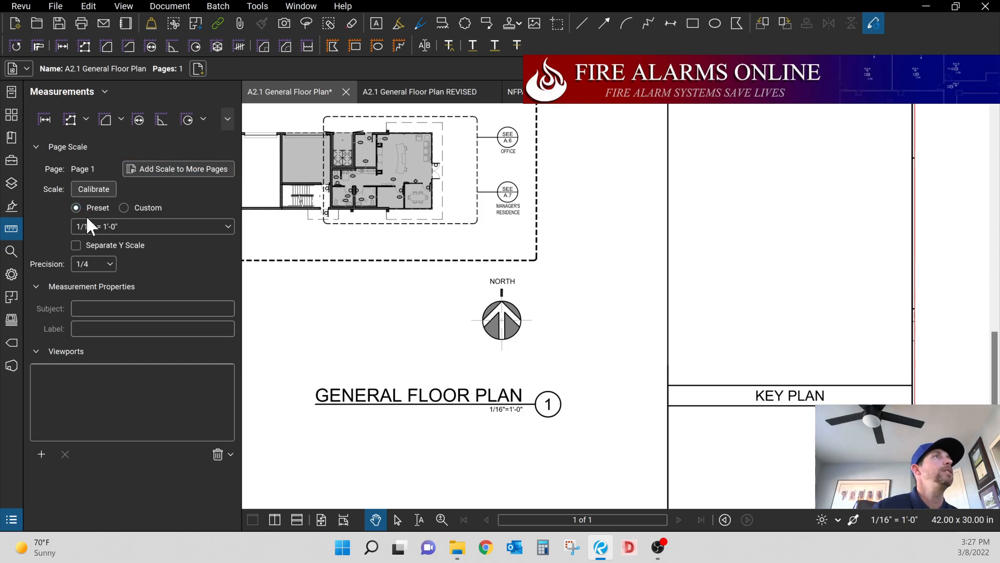
- Review the available preset page scales and choose 1/16" = 1'-0" for the floor plan
click(96, 229)
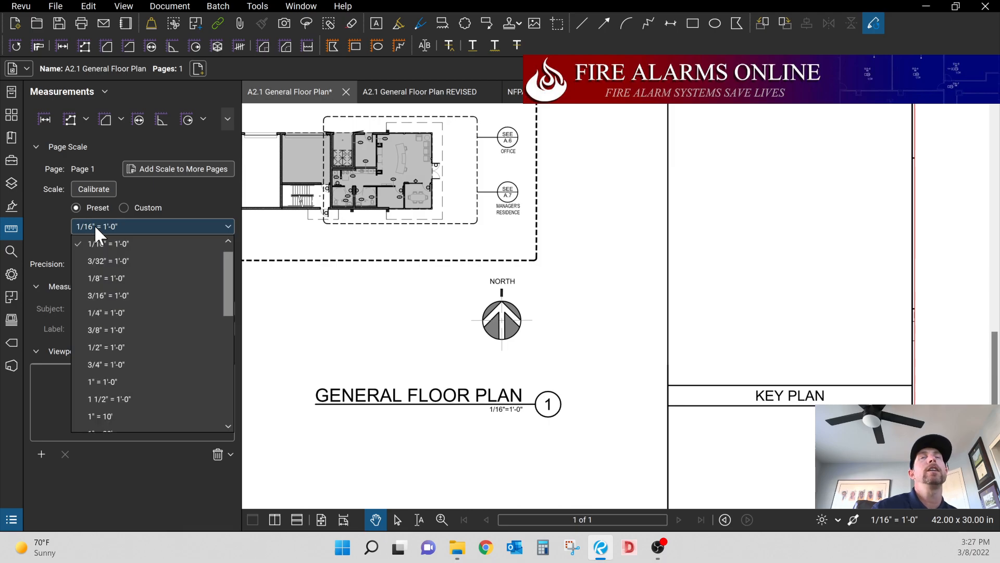
scroll(112, 271, up, 1)
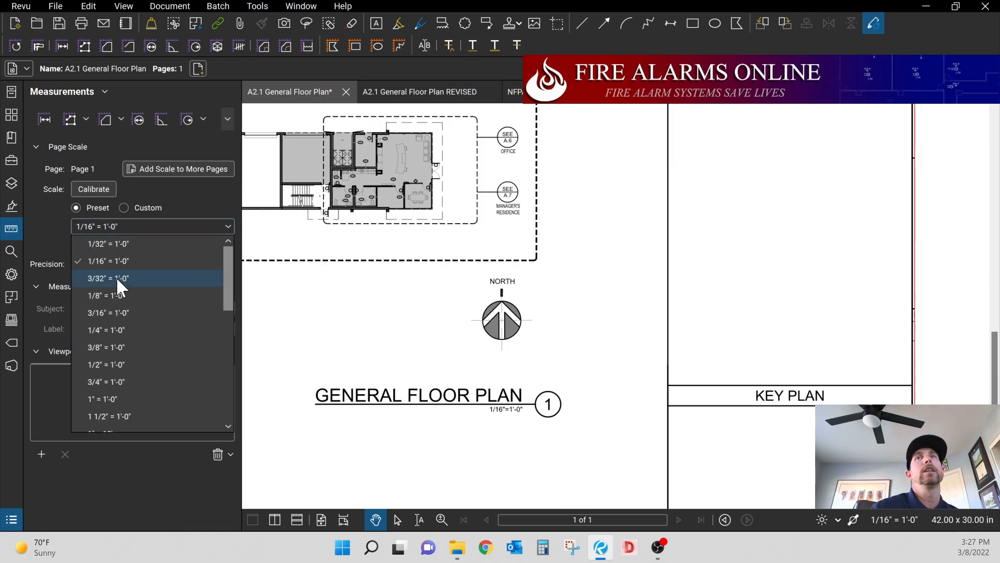
scroll(116, 277, down, 2)
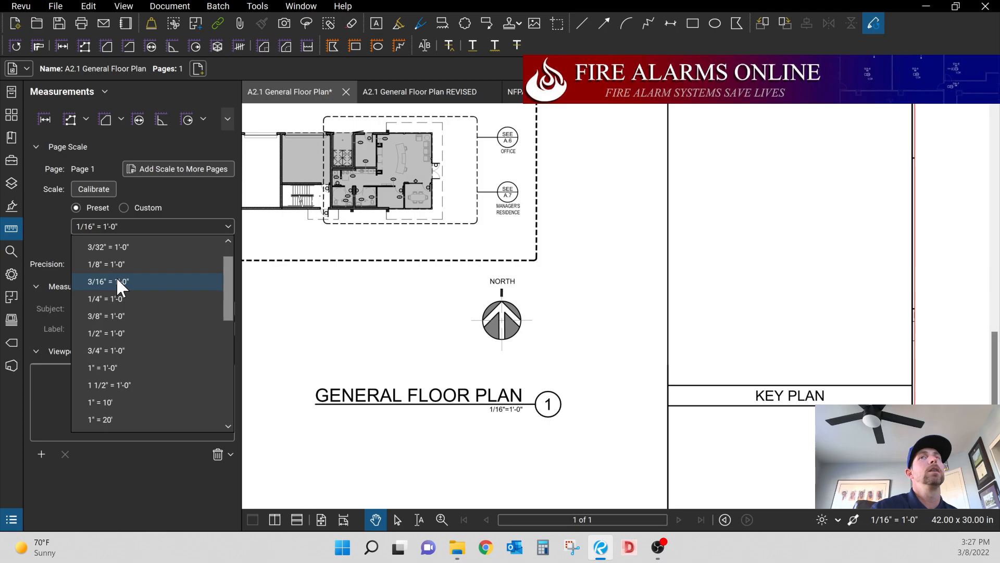
scroll(118, 280, down, 5)
scroll(118, 331, down, 3)
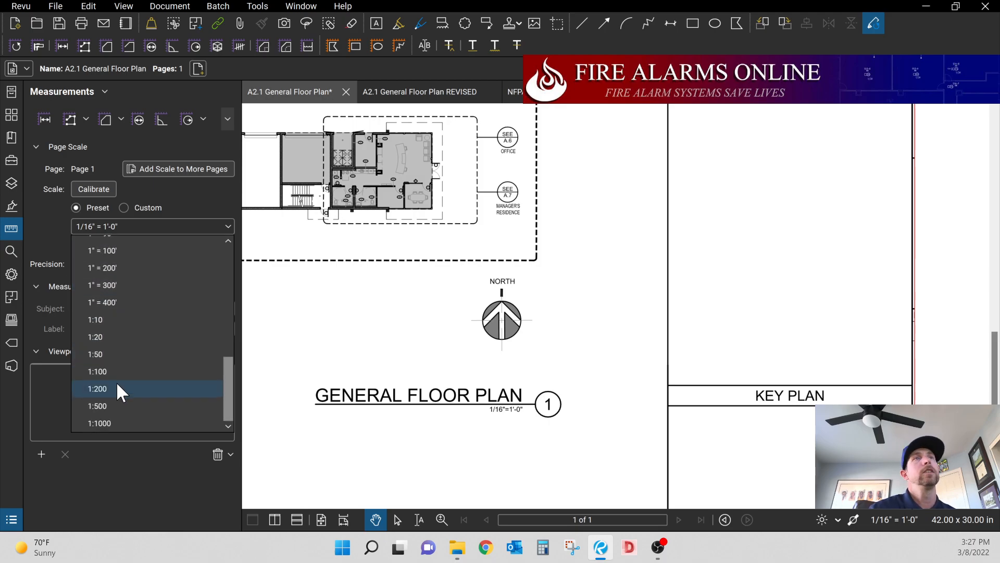
scroll(123, 386, up, 7)
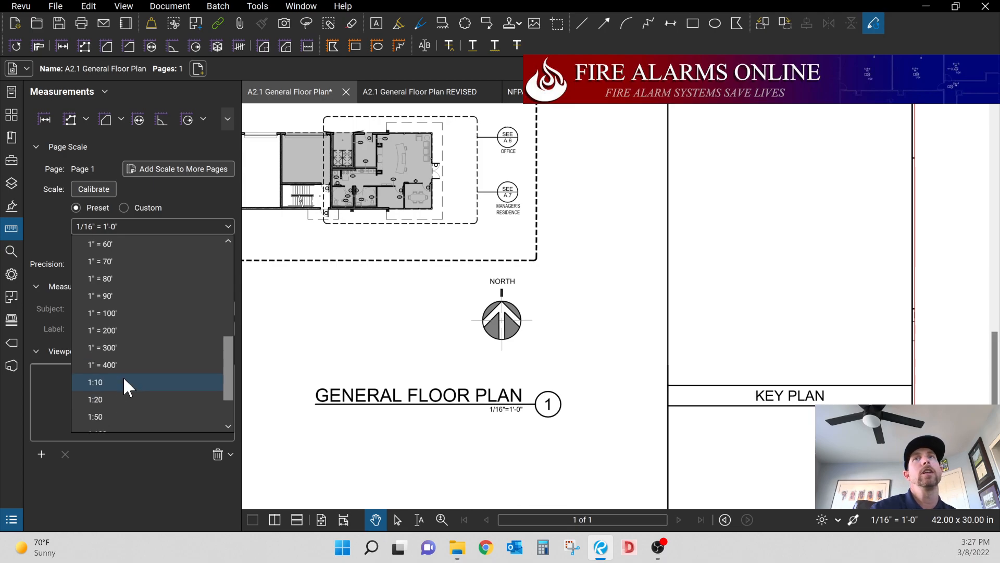
scroll(123, 376, up, 5)
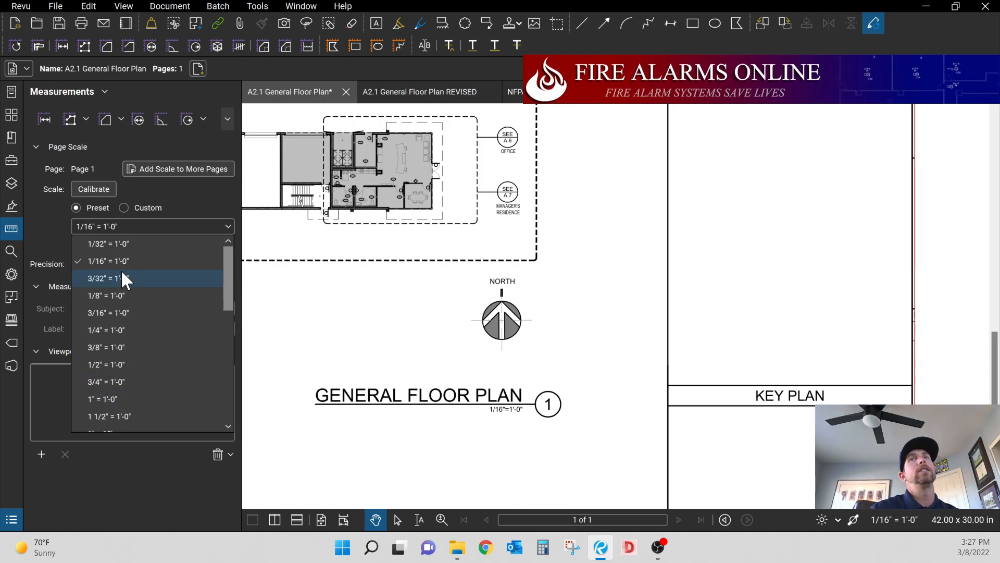
click(101, 261)
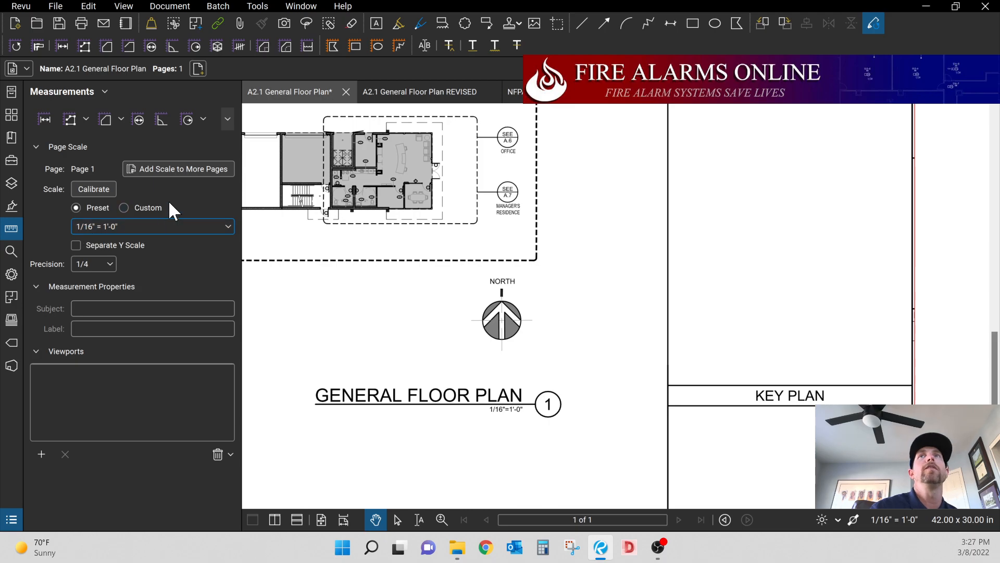
- Apply the preset 1/16" = 1'-0" scale with 1/4 precision to the current page only, after viewing the page range options
click(169, 172)
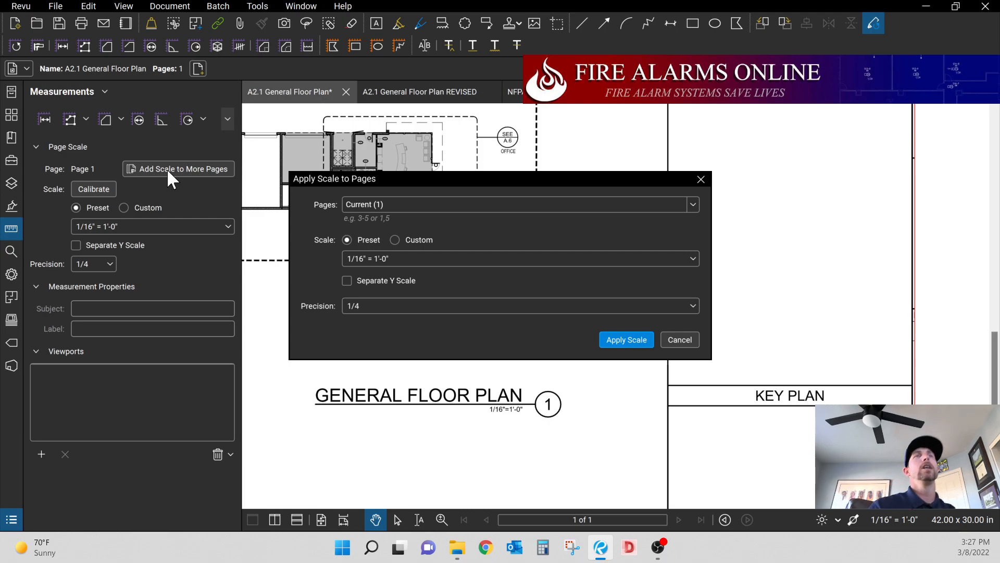
click(693, 205)
click(693, 204)
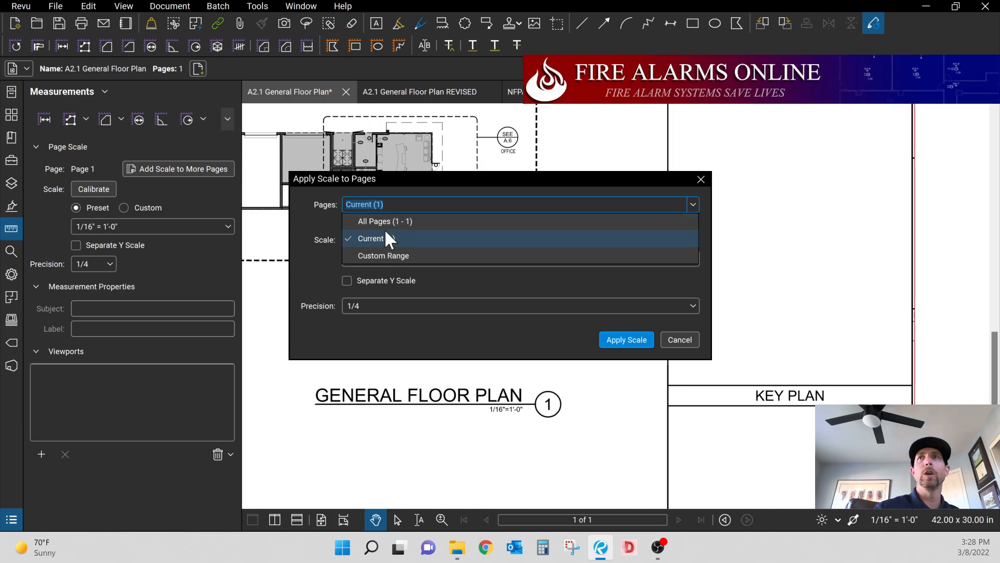
click(632, 335)
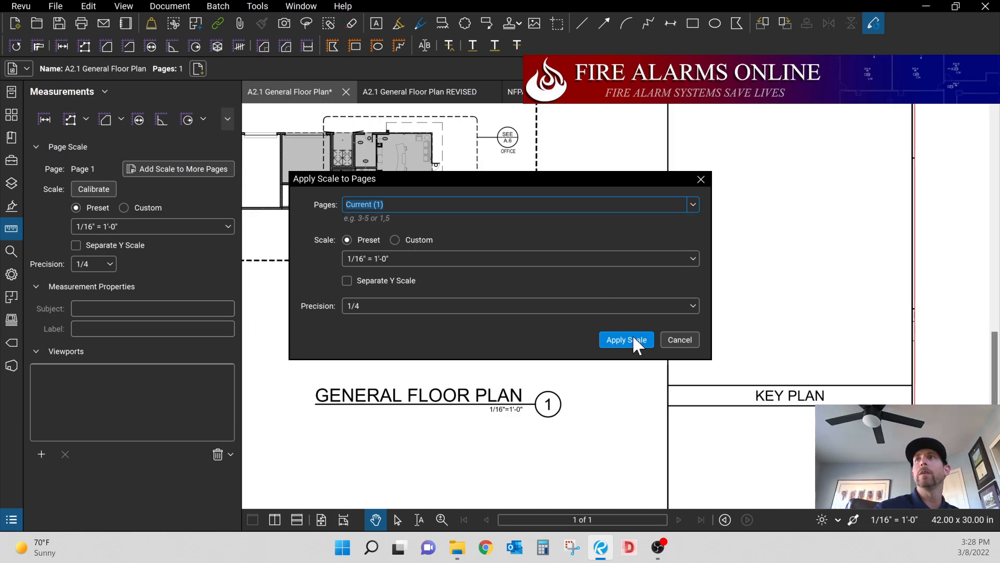
click(627, 339)
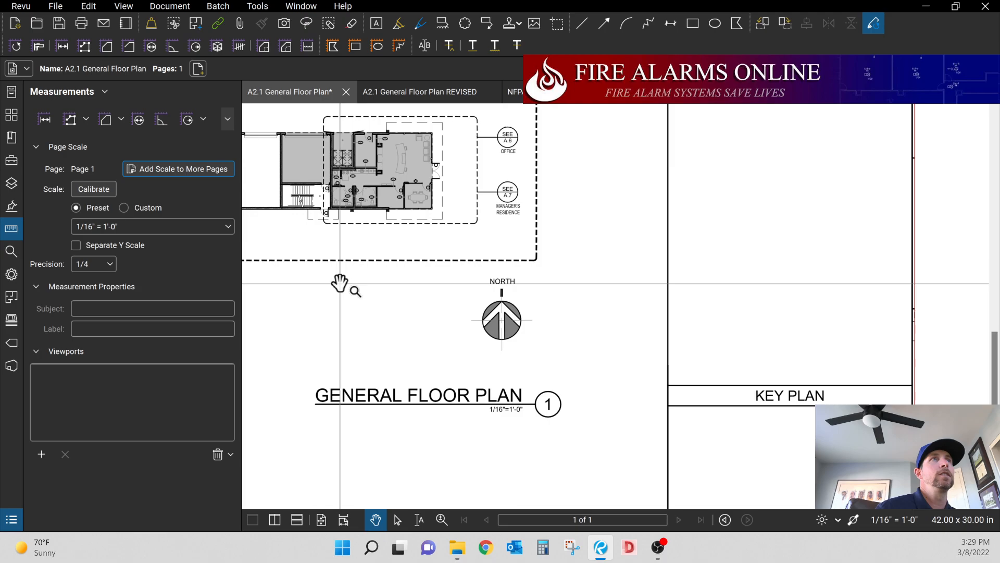
- Calibrate a custom page scale across the door 12 opening beside the stairs
mouse_move(339, 284)
mouse_down()
mouse_move(364, 326)
mouse_move(373, 380)
mouse_move(416, 414)
mouse_move(505, 424)
mouse_up()
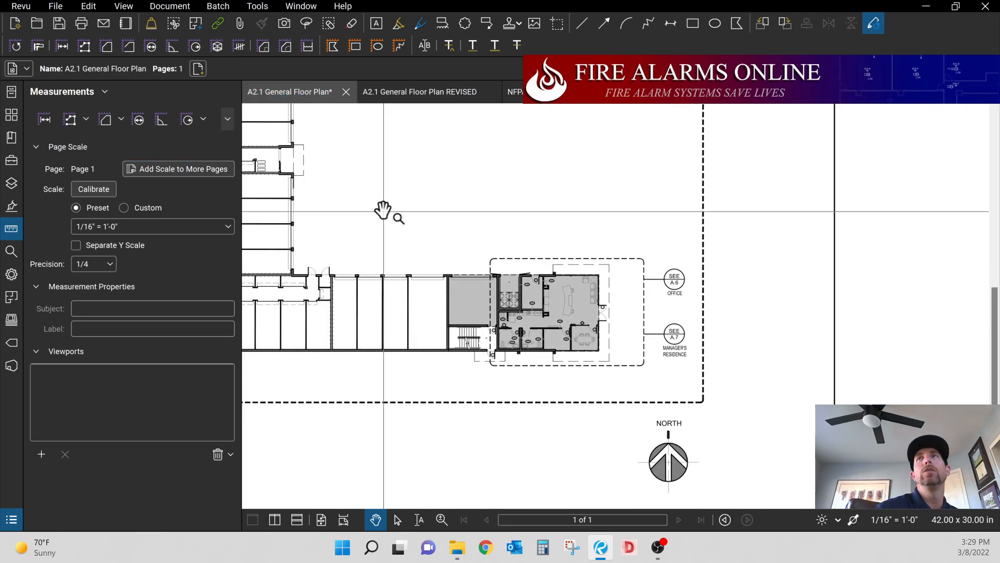
drag(370, 170, 466, 270)
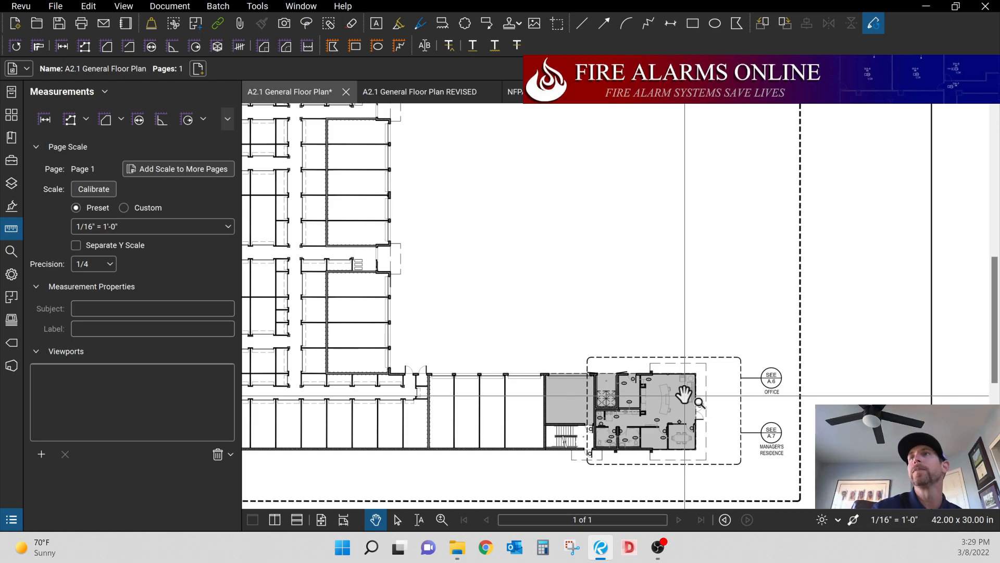
scroll(640, 382, up, 5)
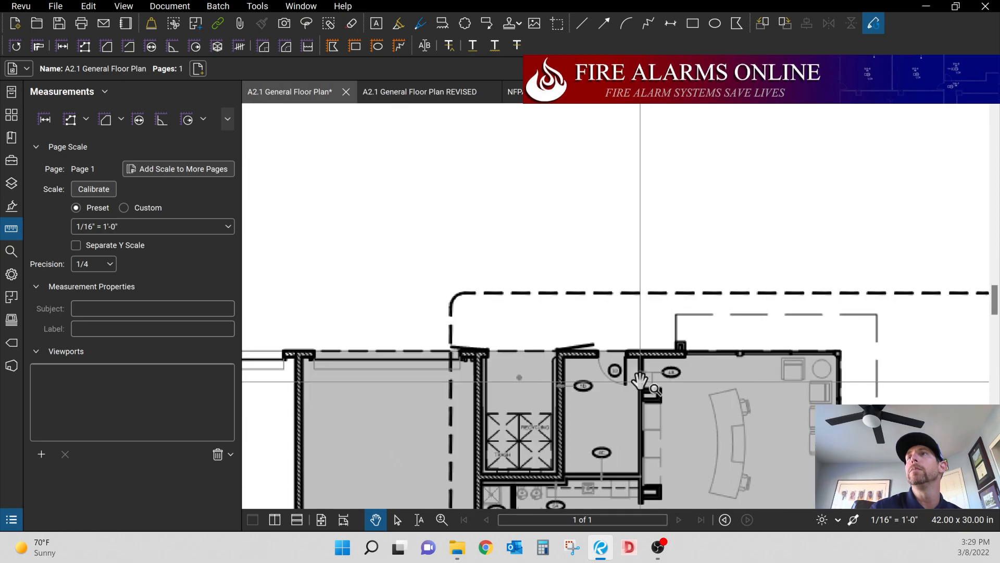
scroll(639, 381, up, 3)
scroll(551, 313, down, 4)
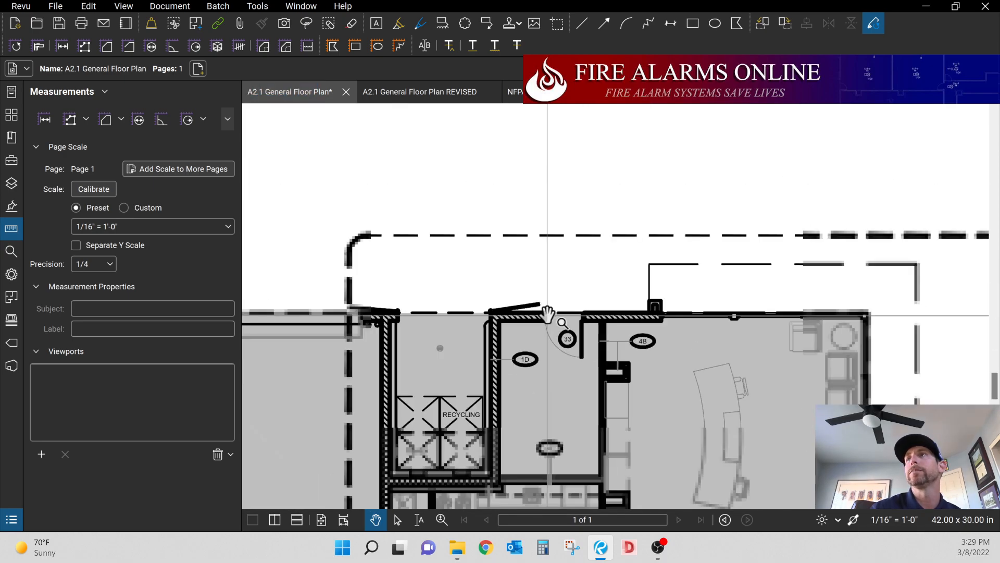
scroll(644, 310, down, 4)
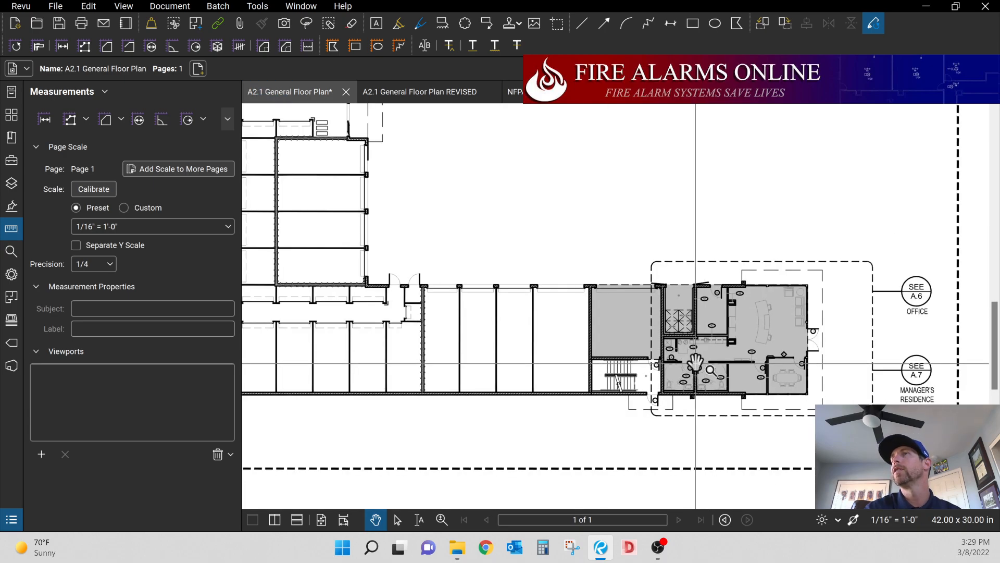
scroll(696, 364, up, 8)
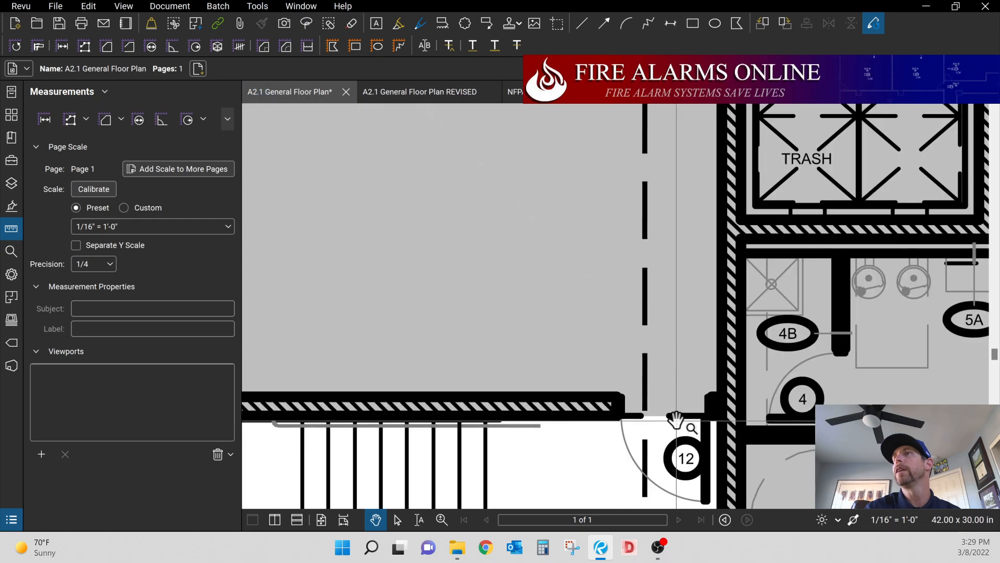
drag(675, 419, 375, 363)
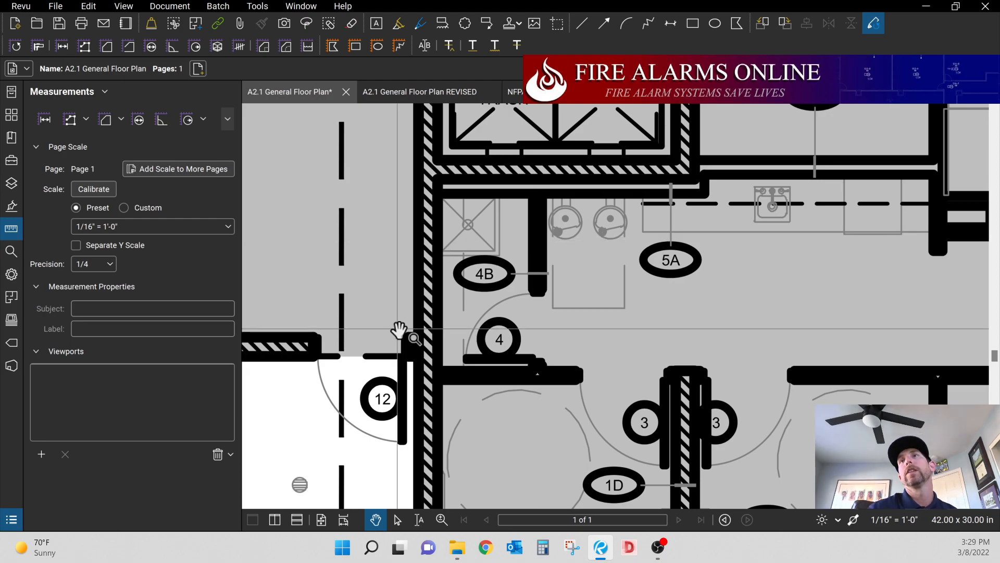
click(125, 207)
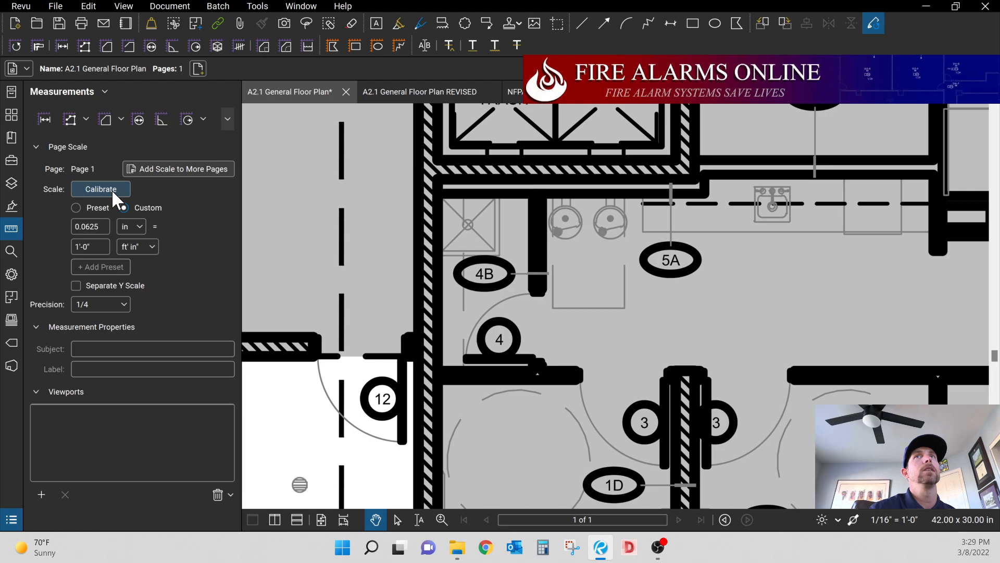
click(112, 189)
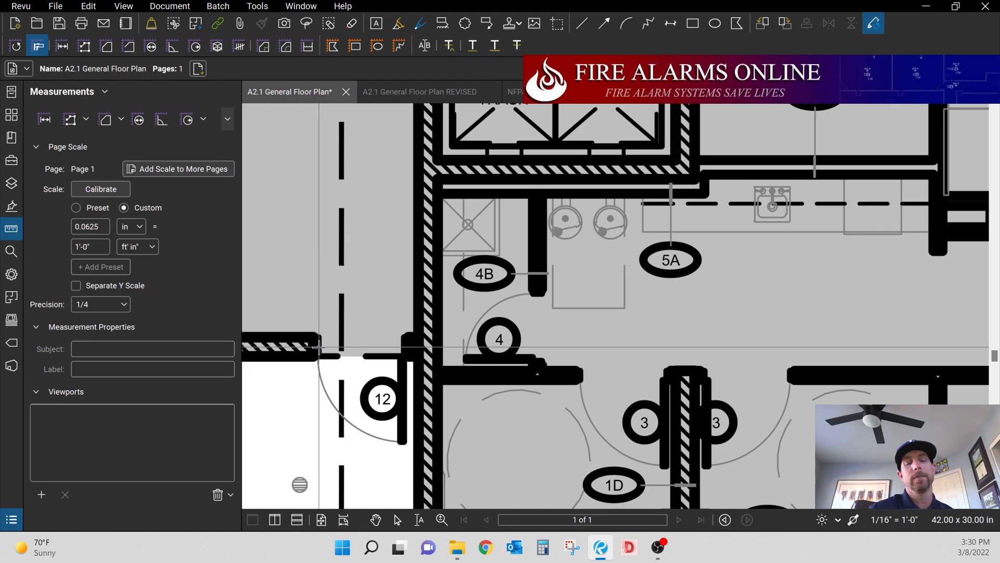
click(318, 346)
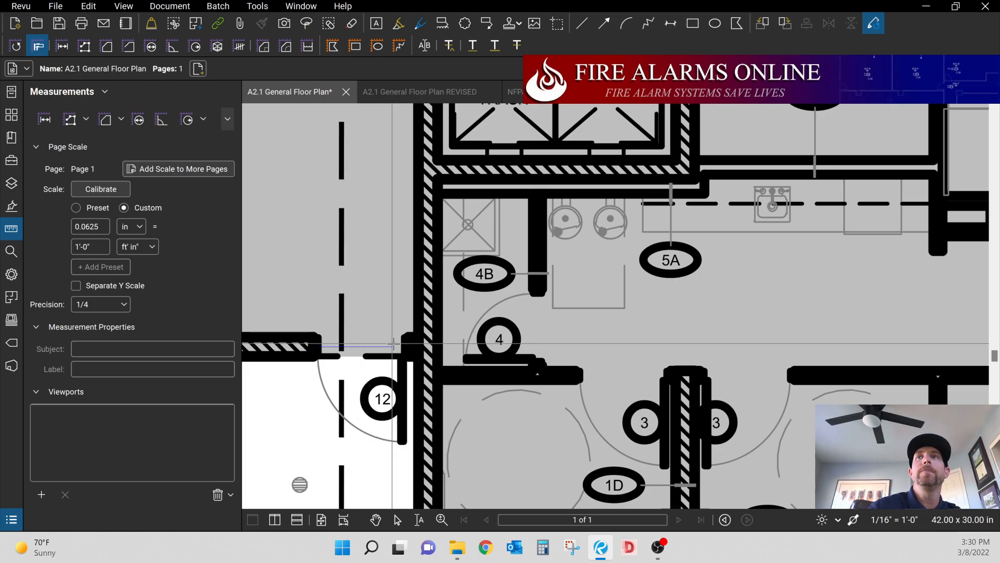
key(Escape)
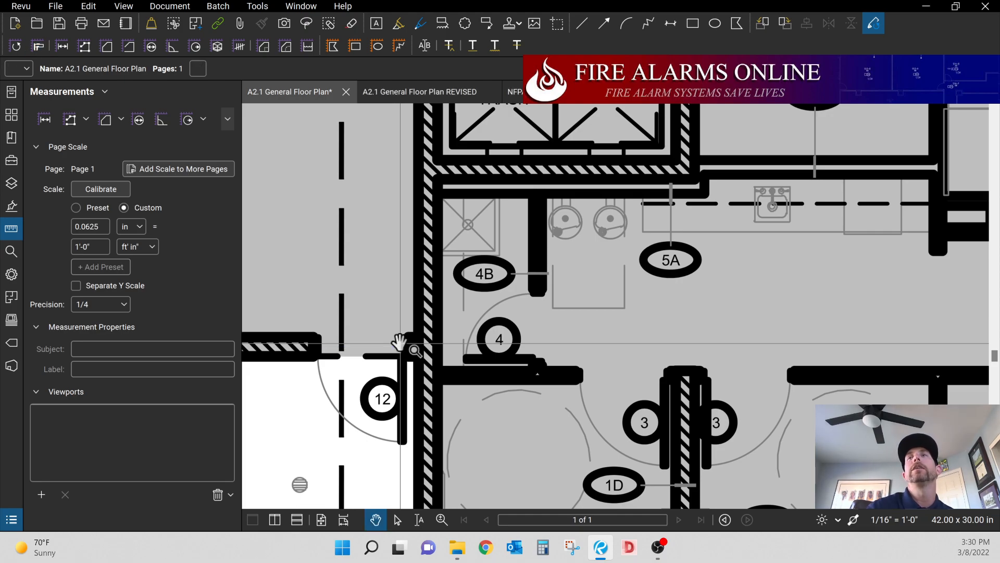
click(398, 341)
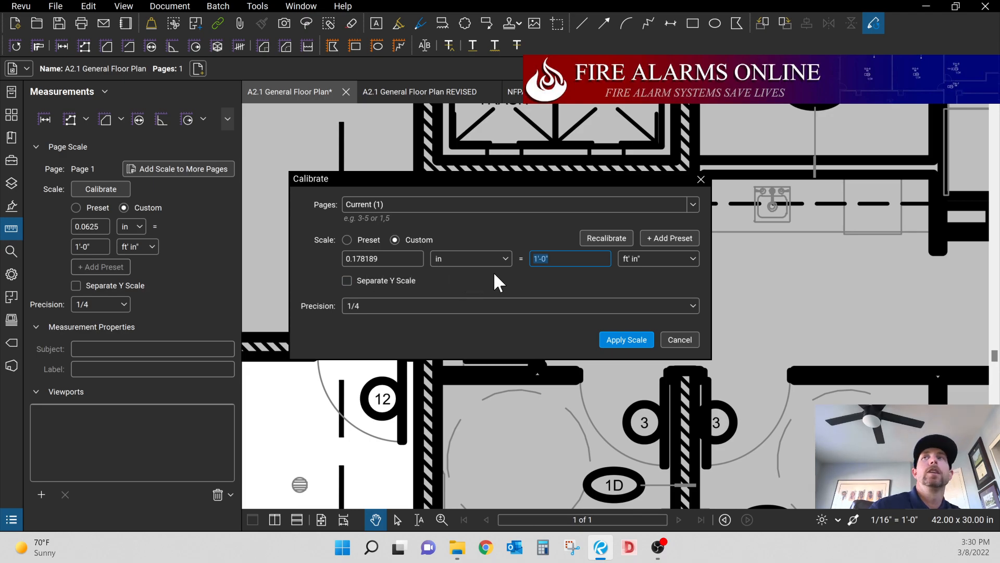
- Set the calibrated distance to 3'-0" and apply the custom scale to the current page
click(536, 259)
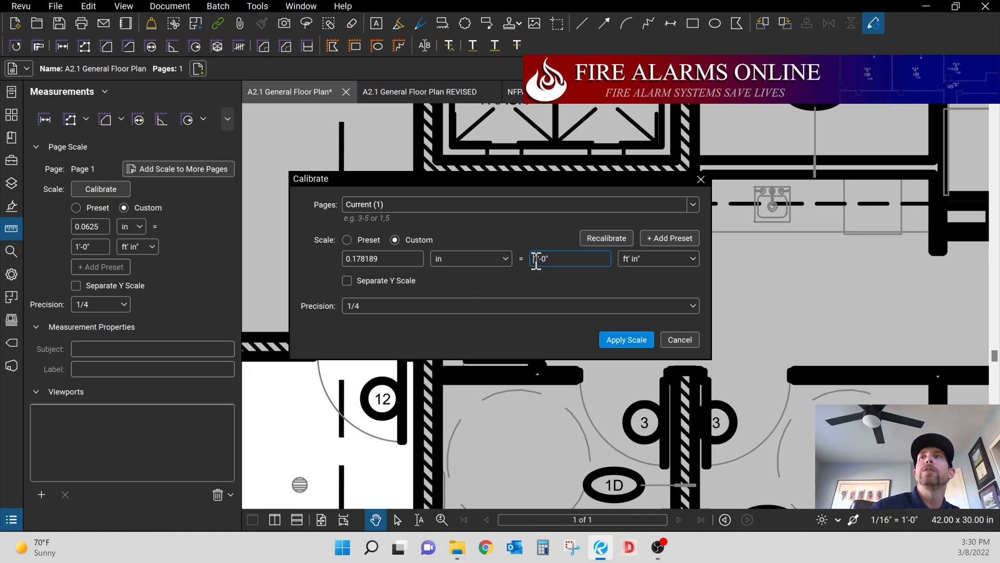
key(BackSpace)
key(BackSpace)
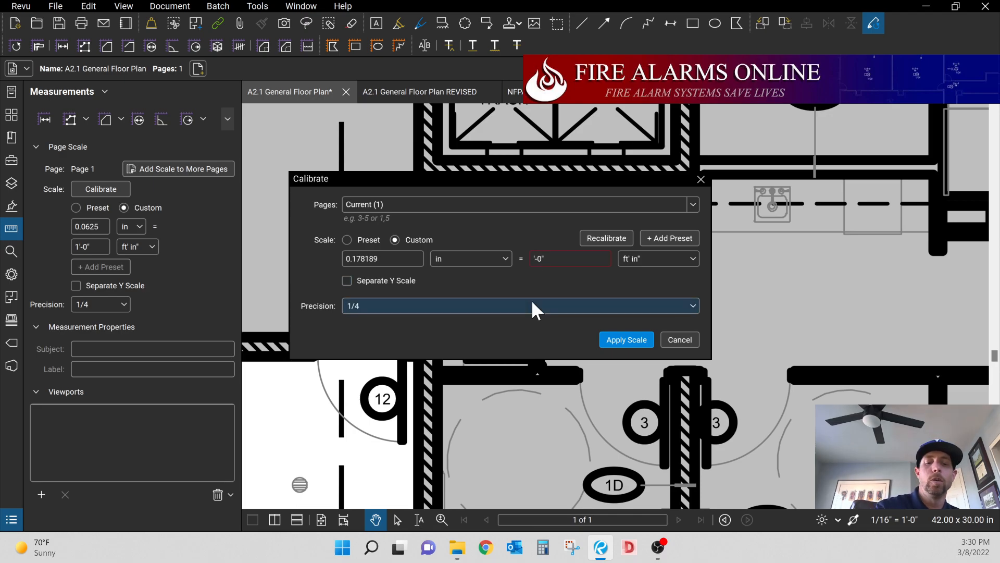
text(3')
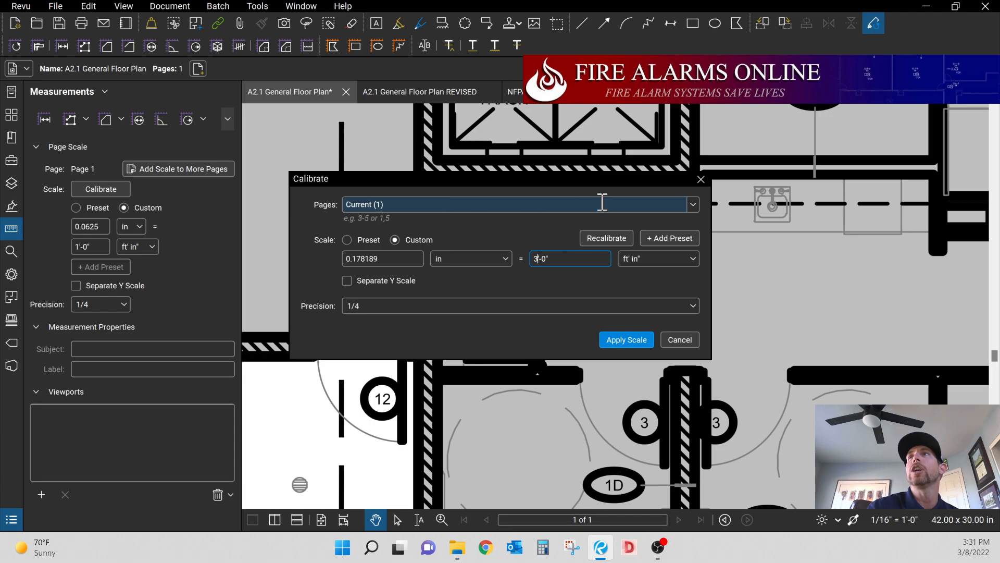
click(692, 205)
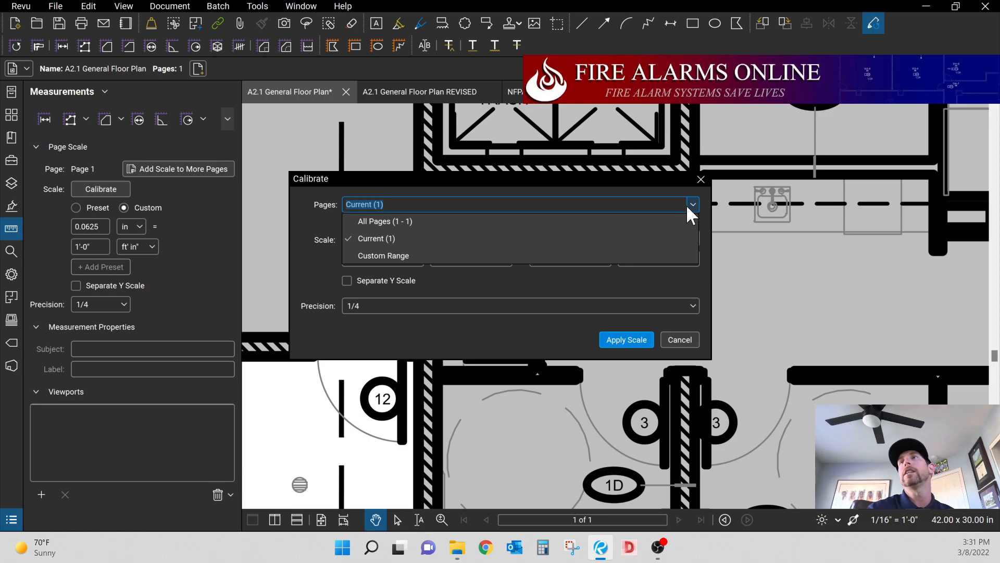
click(523, 329)
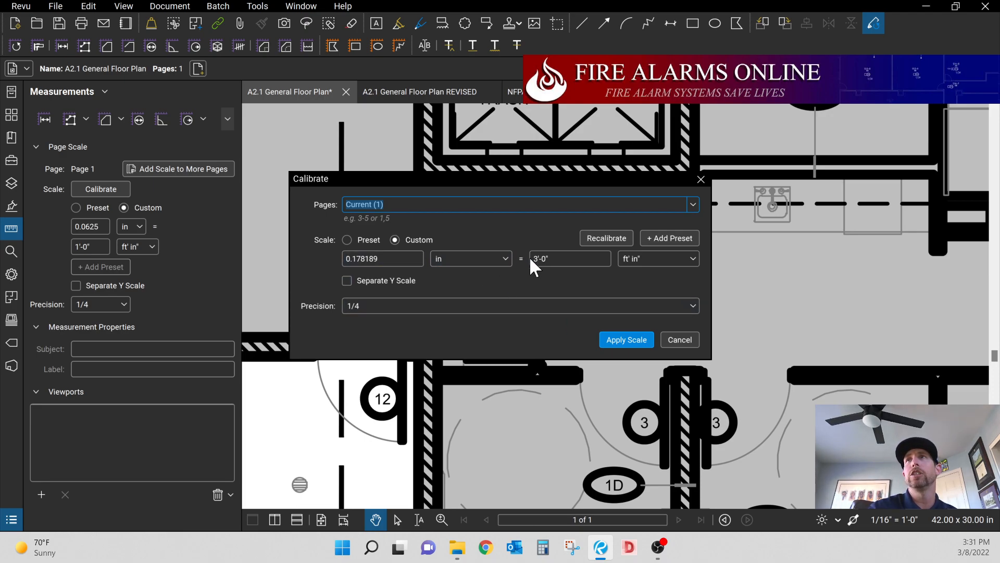
click(605, 336)
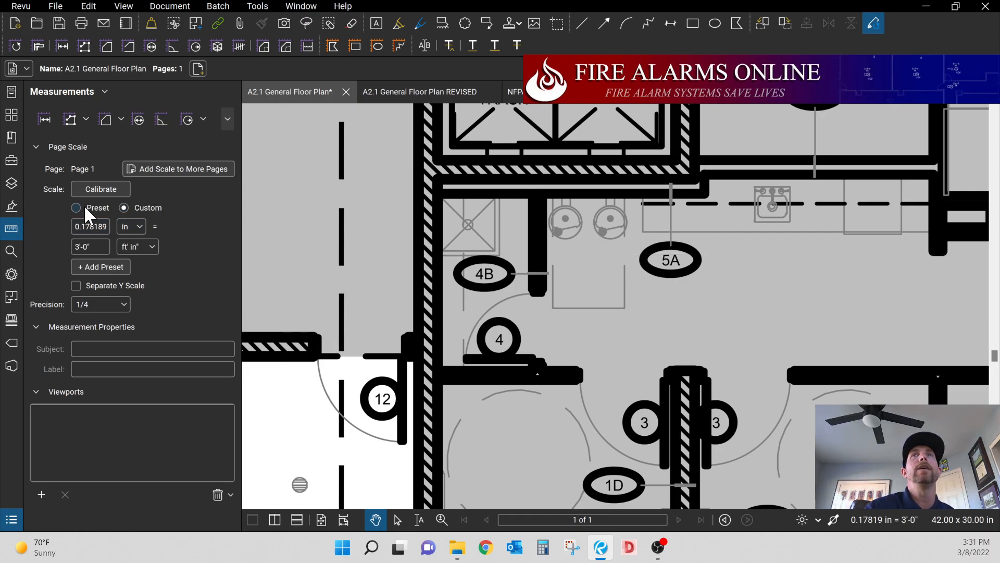
- Check the calibration with a length measurement across the door 12 opening
click(17, 231)
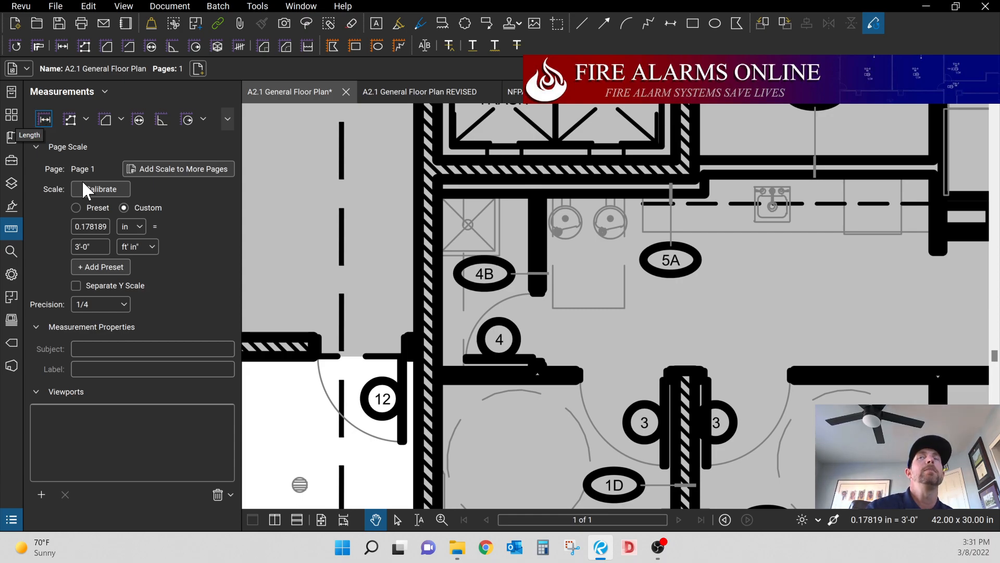
click(44, 119)
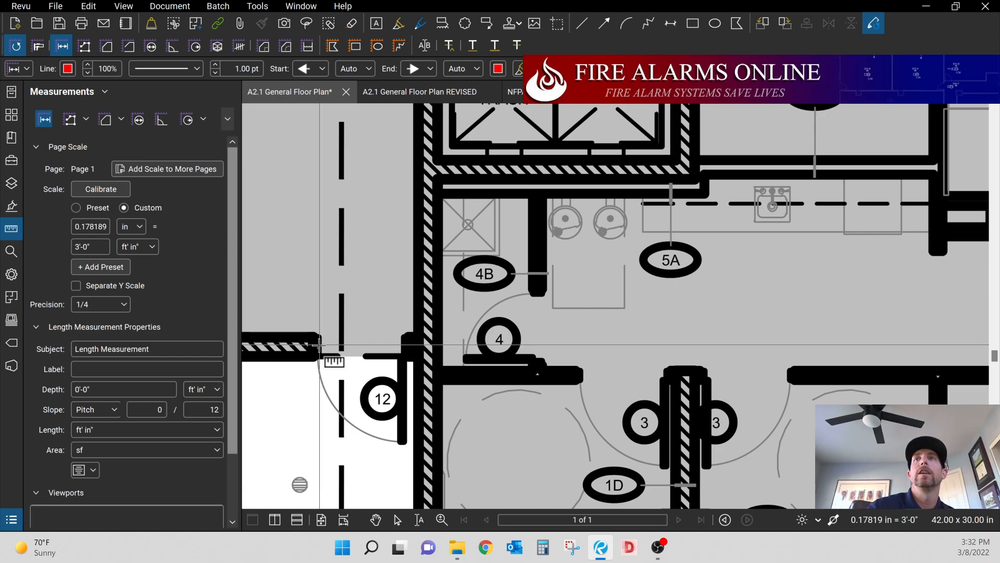
click(318, 345)
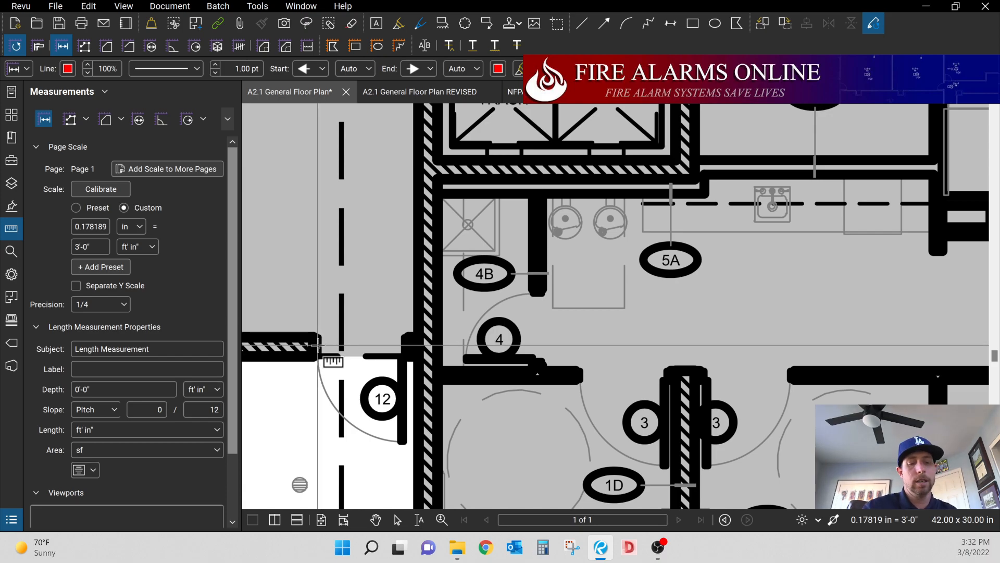
click(401, 344)
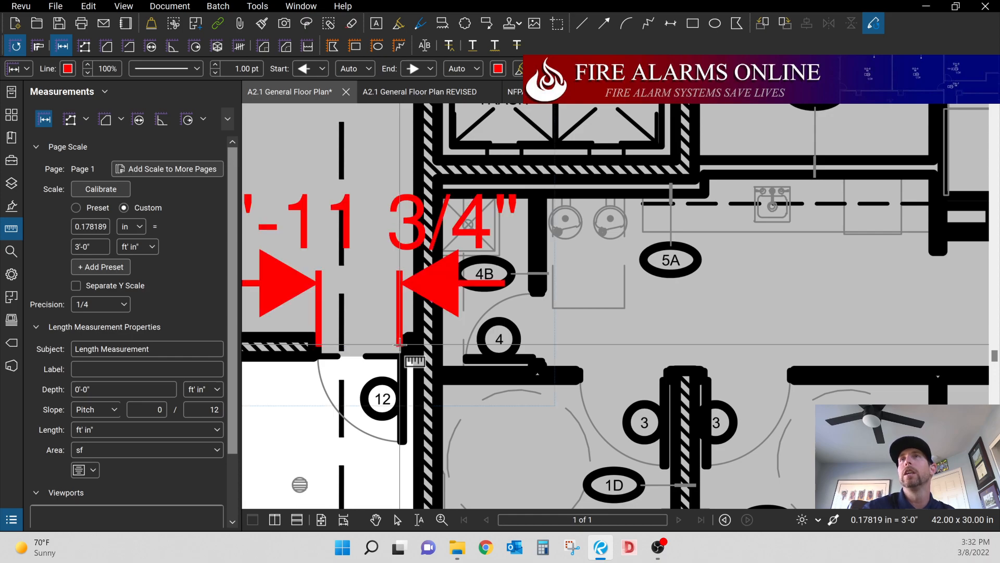
scroll(404, 345, down, 3)
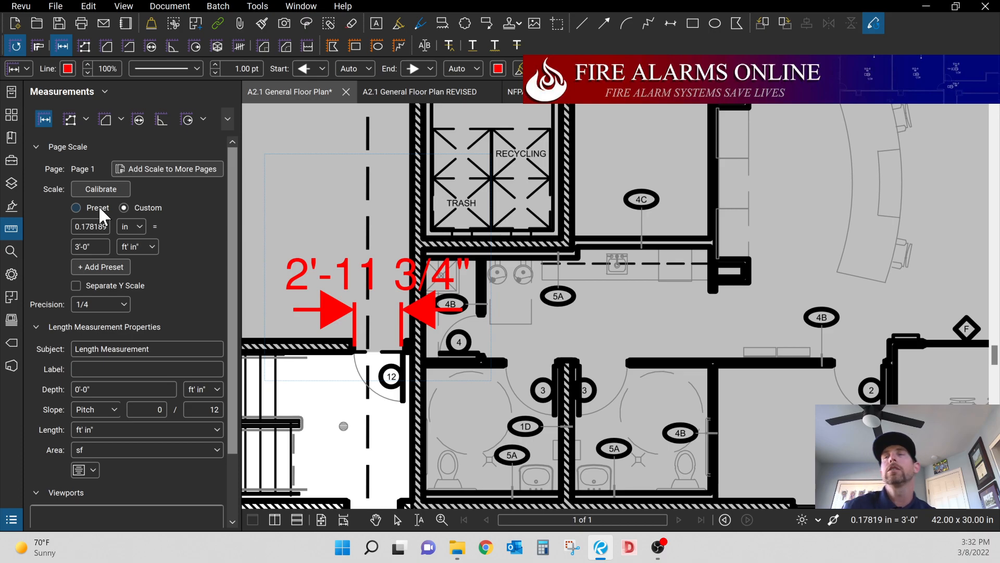
scroll(113, 195, down, 1)
scroll(395, 234, down, 3)
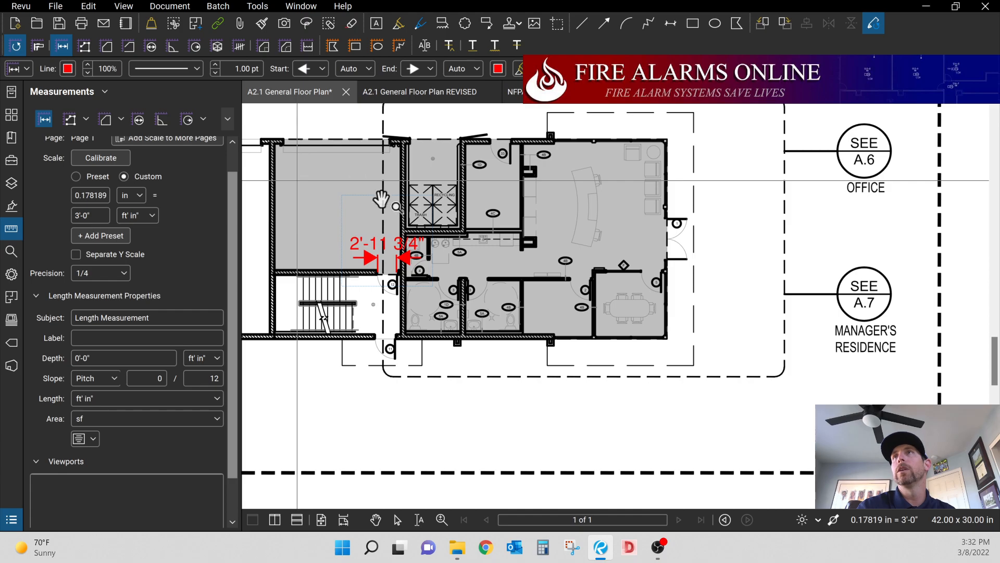
key(Escape)
scroll(508, 323, down, 3)
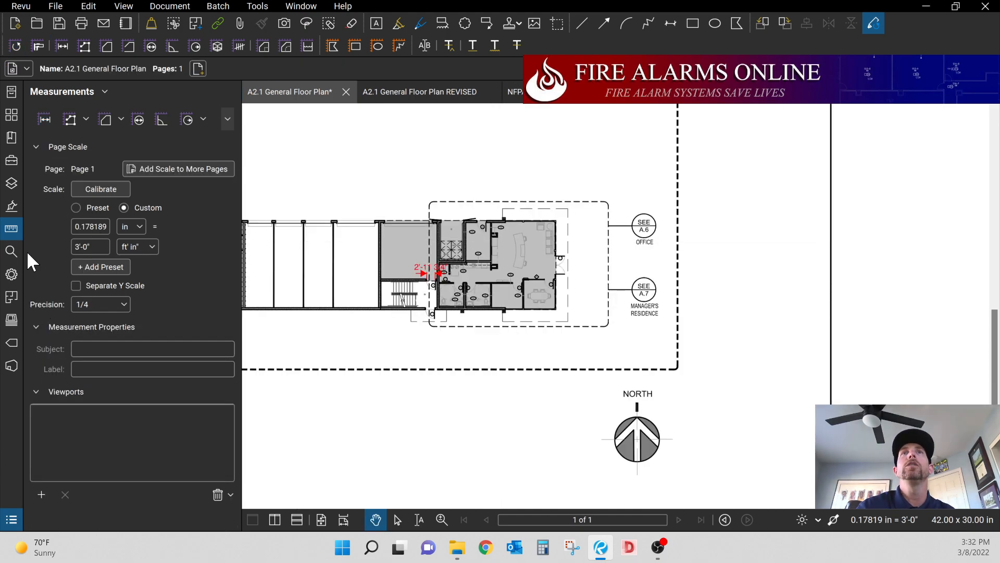
- Browse the Tool Chest sets from Wall Strobe Coverage and KJS FA Measurements through Smoke Control to the SLC Circuit tool under Wire
click(12, 161)
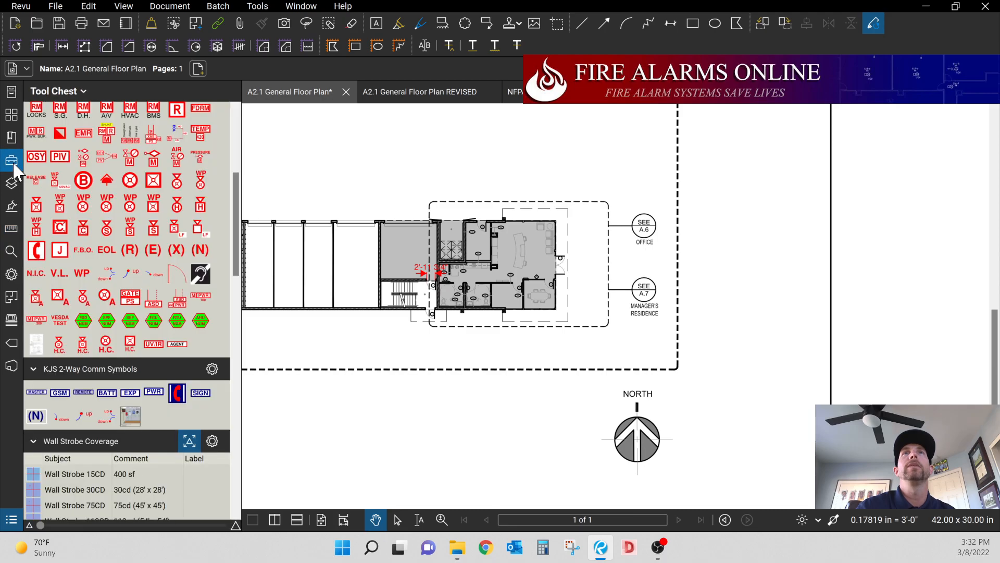
scroll(104, 249, down, 10)
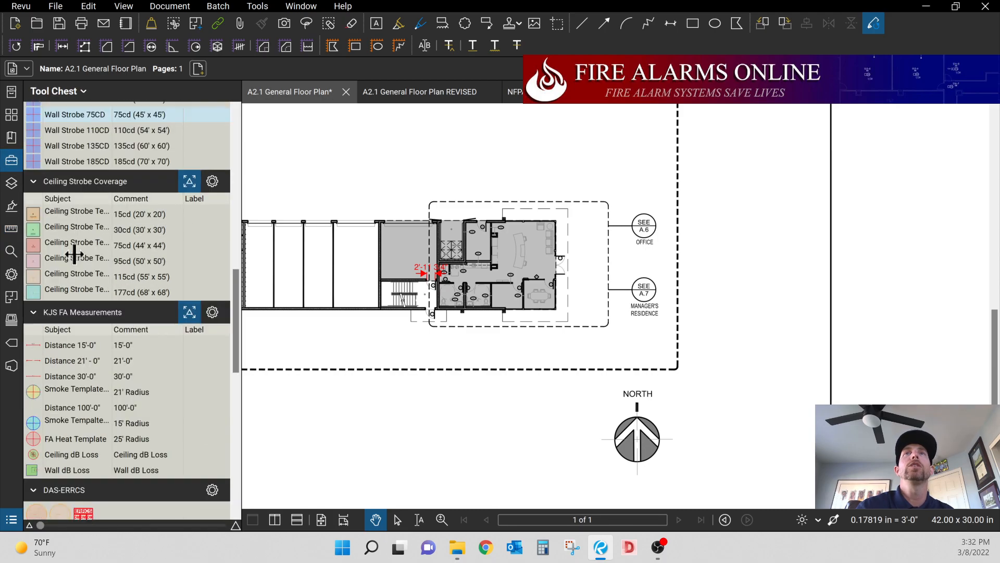
scroll(74, 203, up, 2)
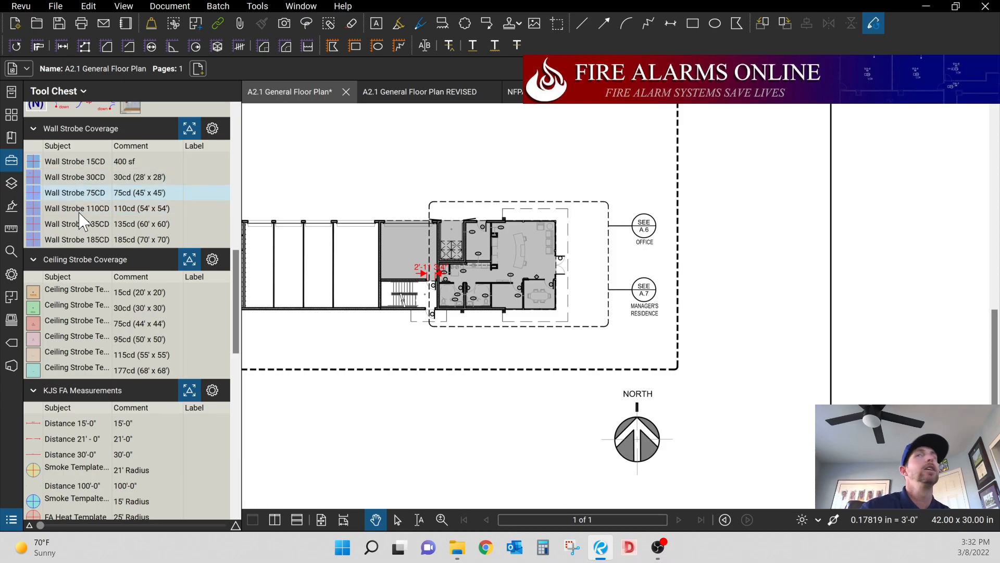
scroll(106, 342, down, 1)
scroll(106, 341, down, 7)
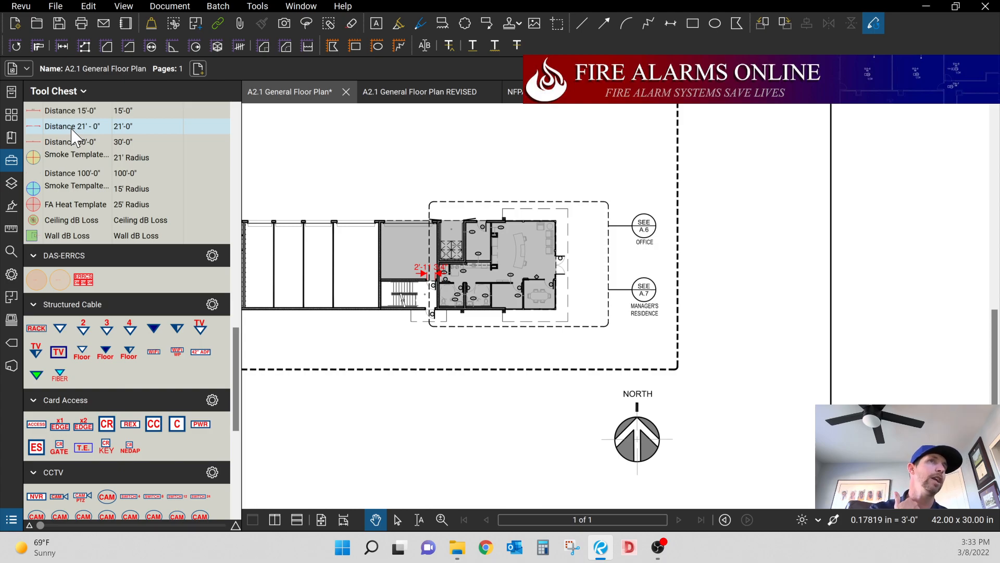
scroll(75, 203, down, 8)
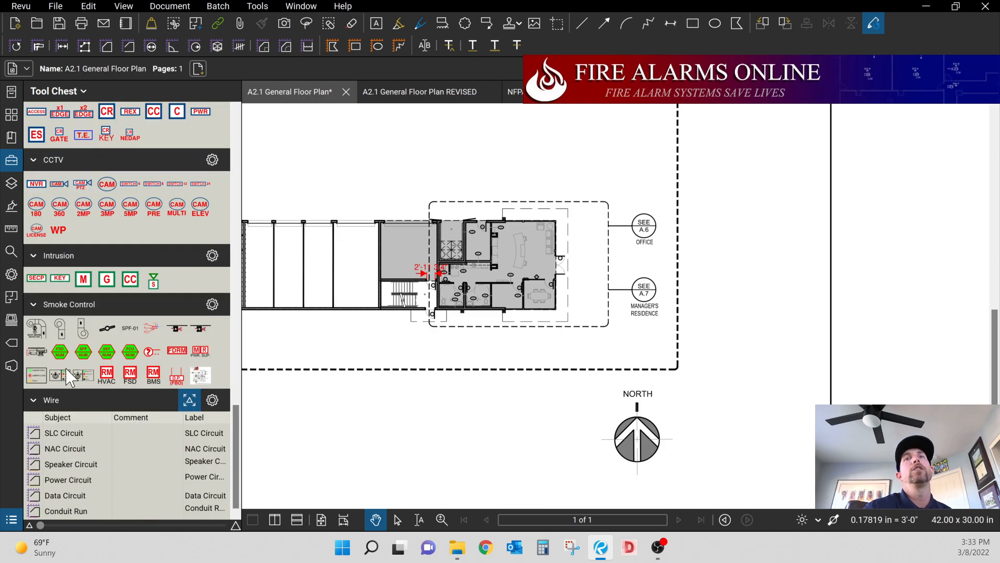
click(67, 435)
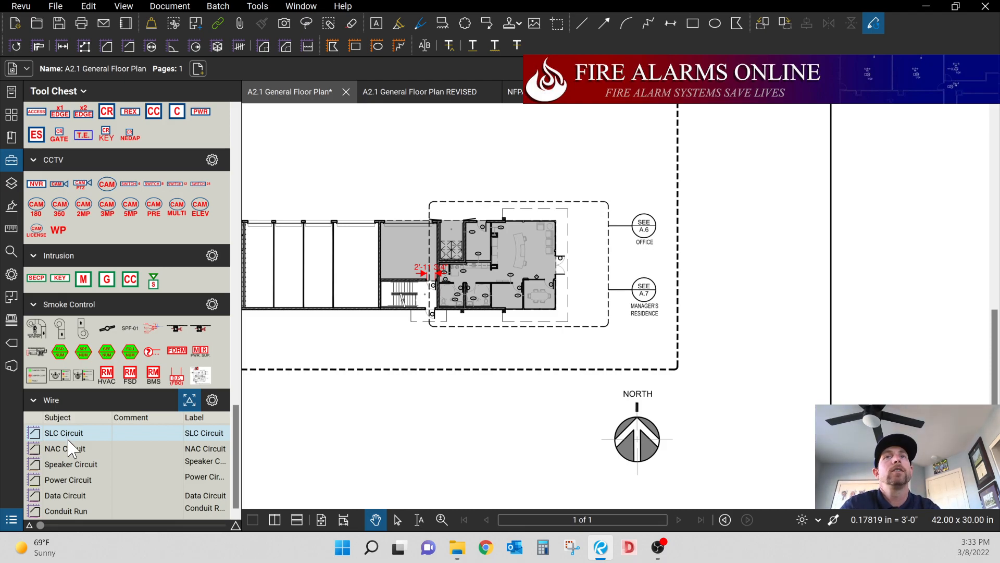
- Review the NAC, Speaker, Power and Data Circuit and Conduit Run tools in the Wire set
click(71, 447)
click(77, 462)
click(76, 476)
click(76, 495)
click(69, 505)
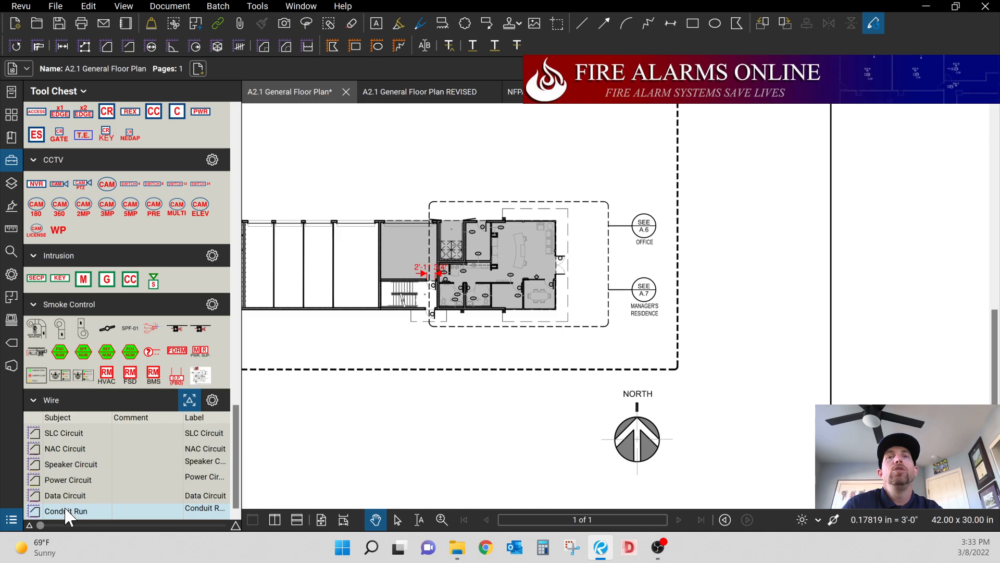
- Draw a six-segment Conduit Run about 156 ft long, zigzagging from above the building down past the stairs
click(64, 508)
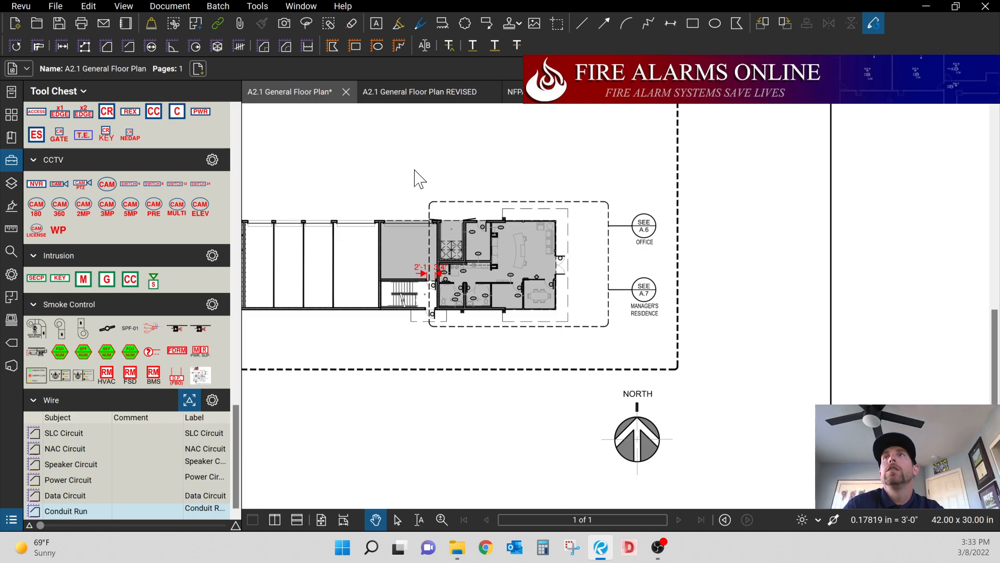
click(321, 159)
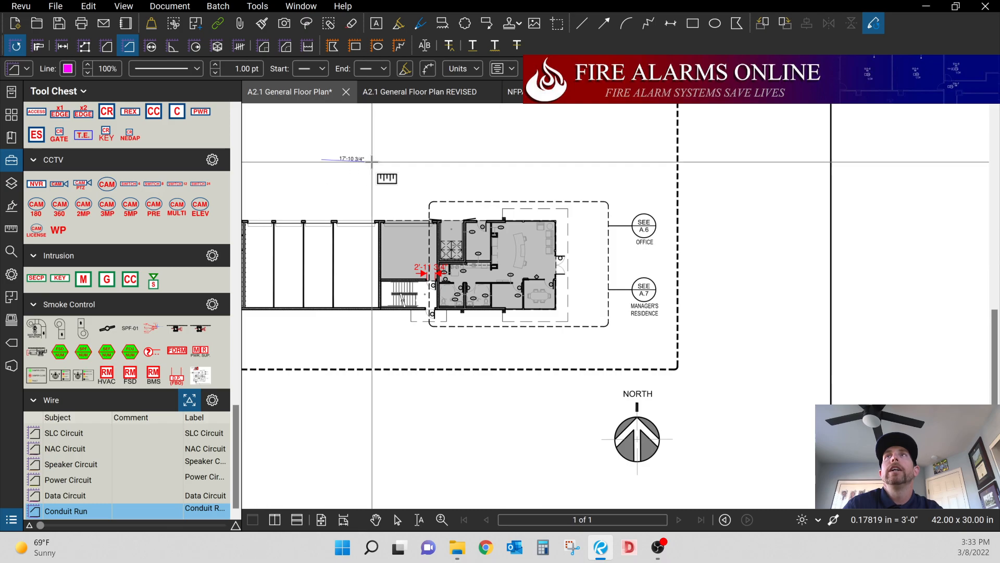
click(420, 164)
click(416, 209)
click(320, 207)
click(322, 256)
click(388, 258)
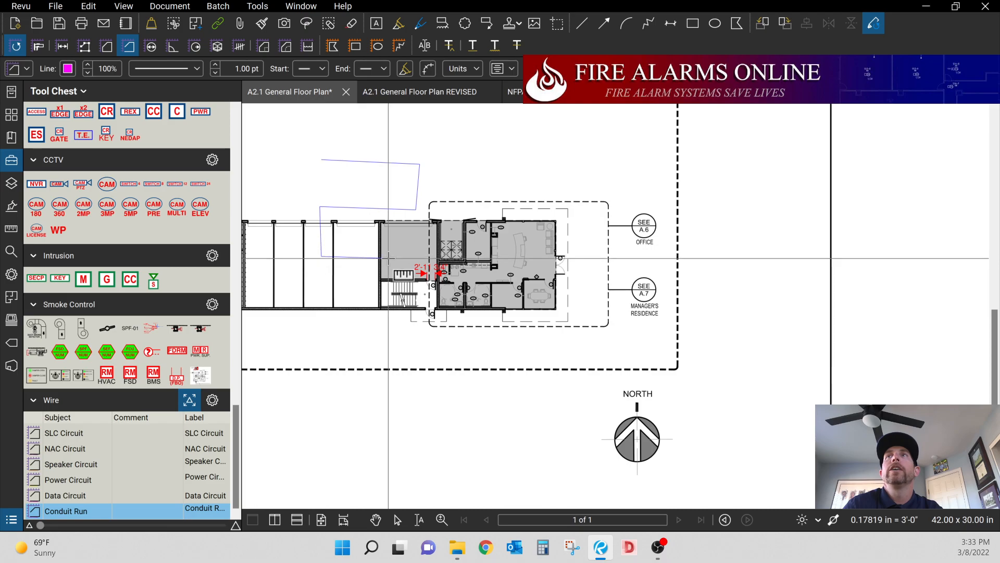
click(389, 342)
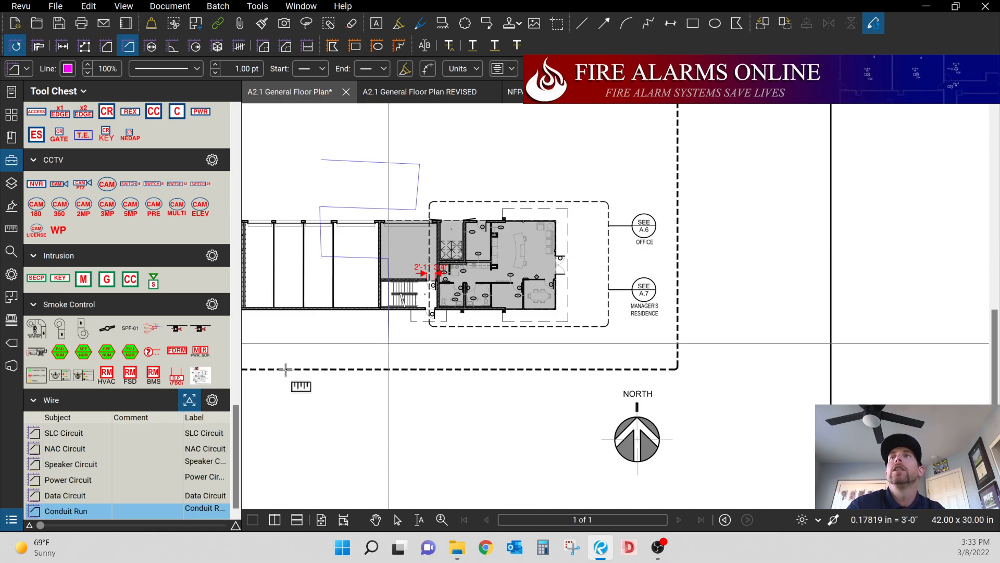
key(Return)
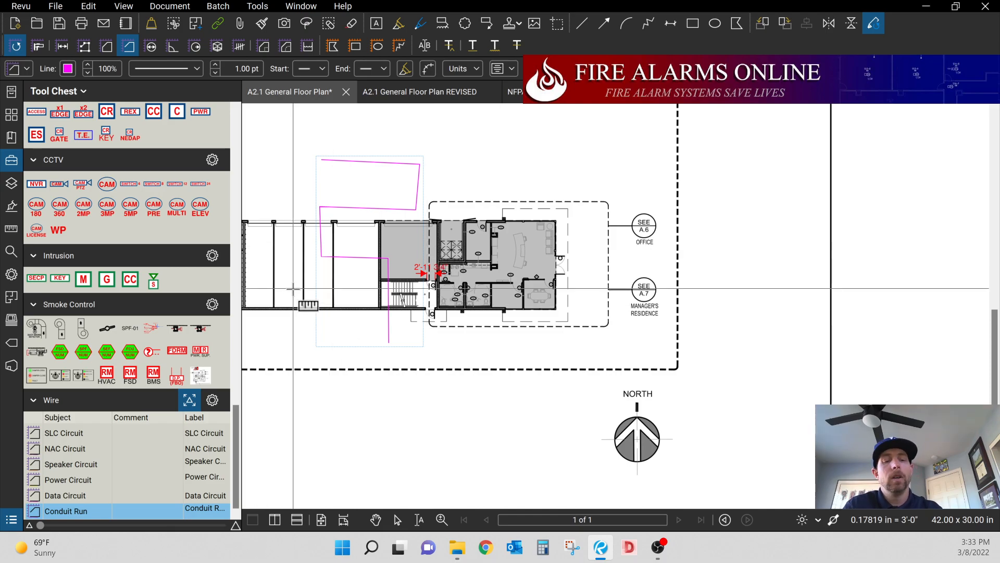
key(Escape)
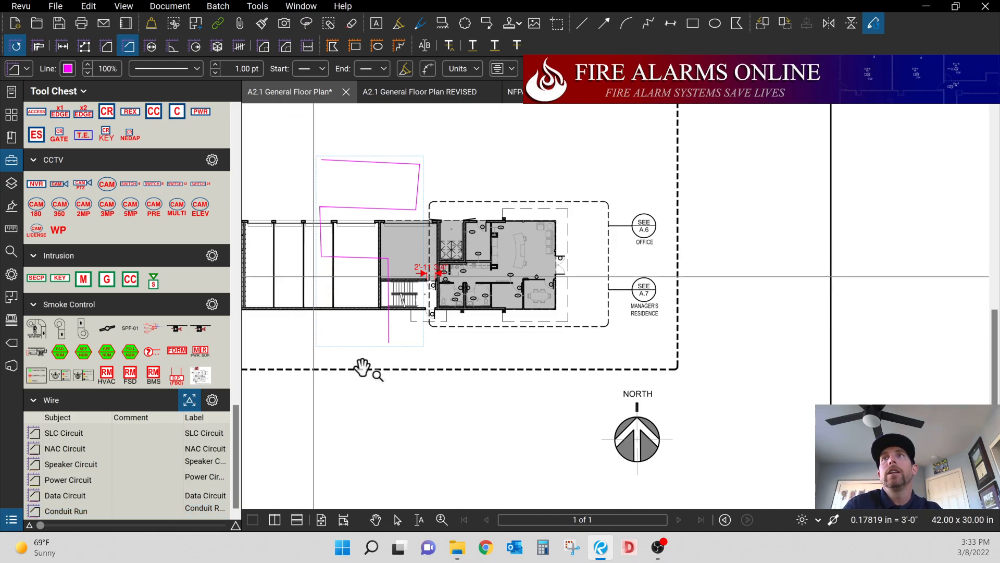
key(Escape)
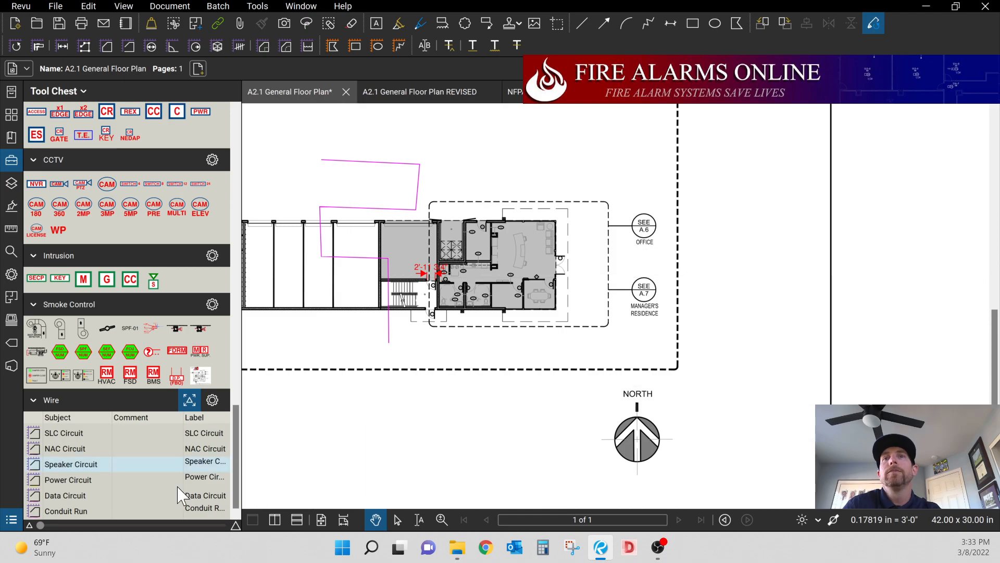
- Examine the Length Measurement and Conduit Run entries in the Markups List with all other groups collapsed, and close the list
click(11, 520)
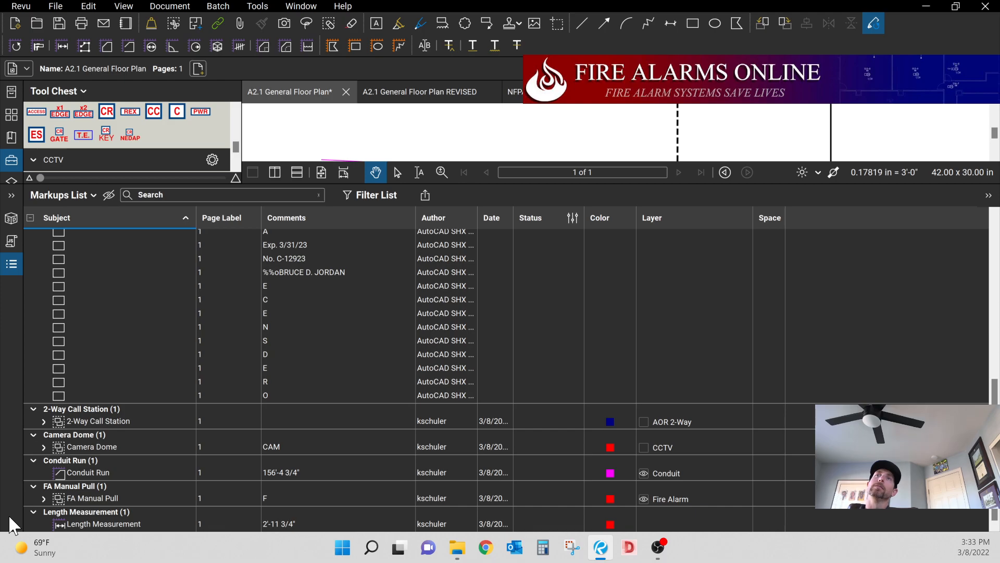
click(30, 218)
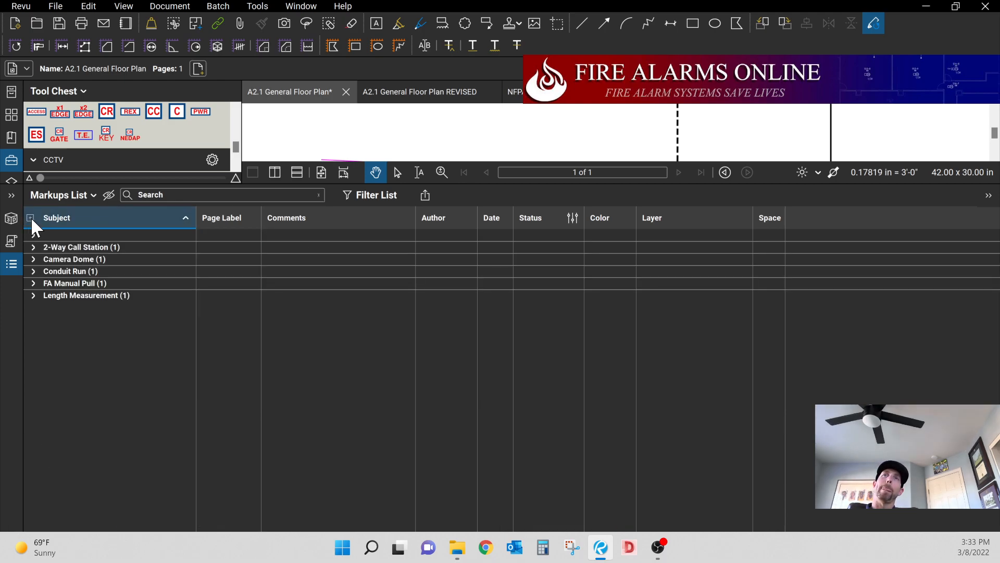
click(34, 295)
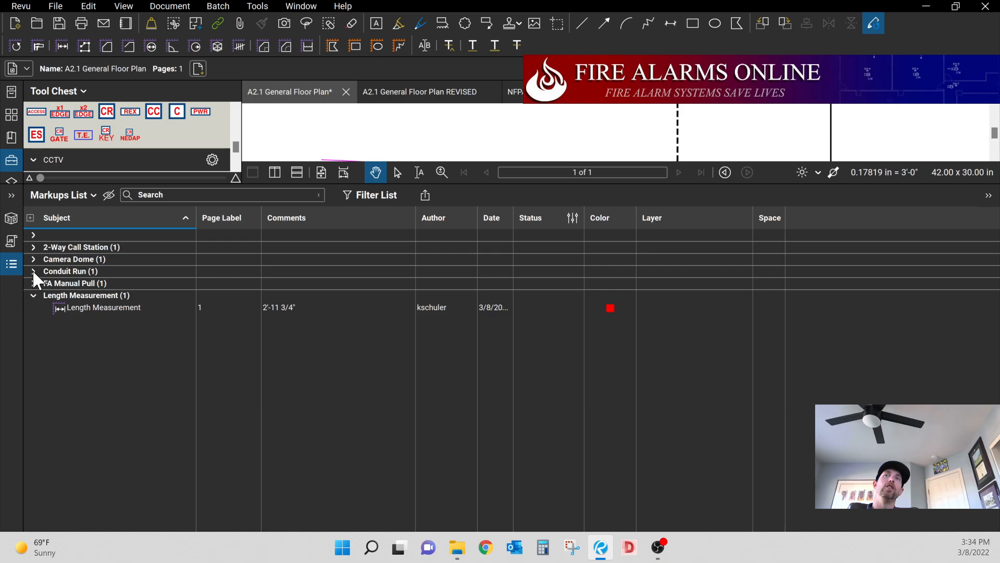
click(34, 271)
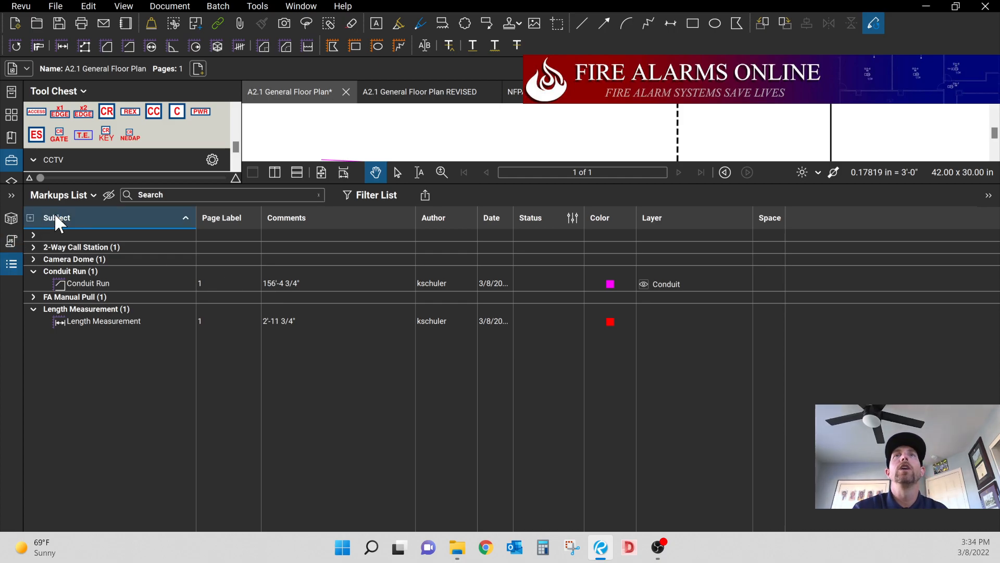
click(11, 258)
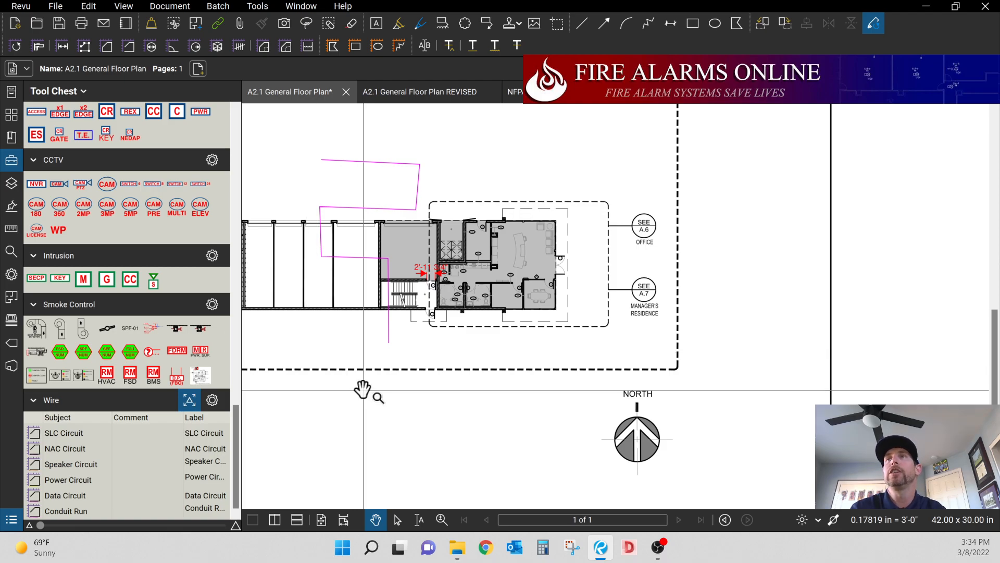
- Place the 21' radius Smoke Template on the building's lower wing and move it west over the double doors
scroll(364, 392, down, 2)
drag(351, 363, 480, 386)
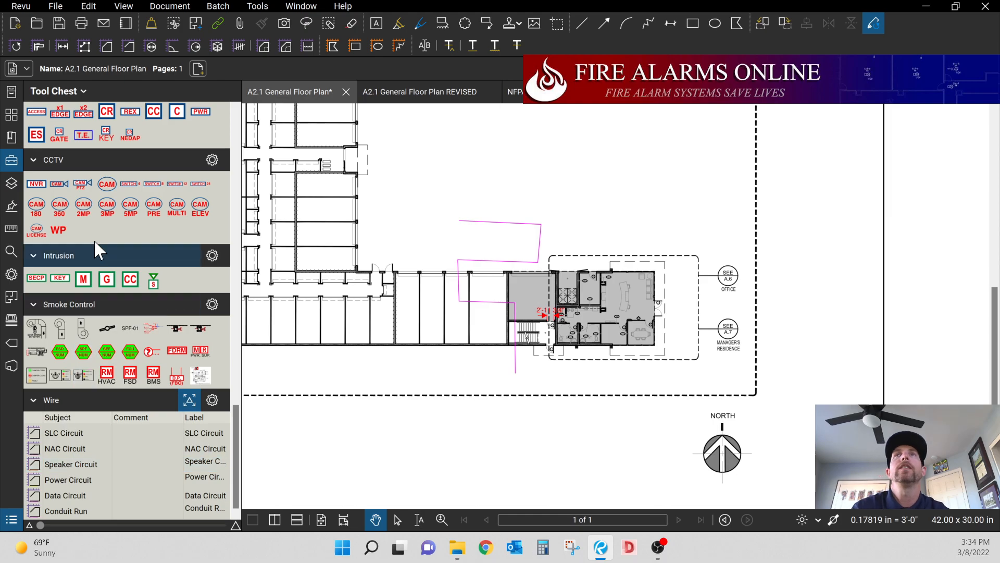
scroll(101, 226, up, 6)
scroll(101, 226, up, 3)
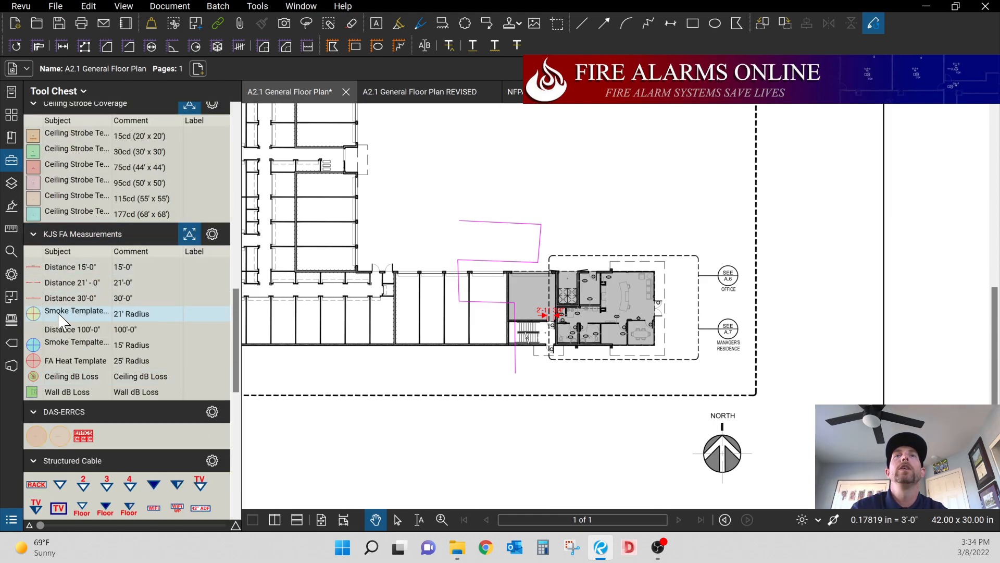
click(60, 319)
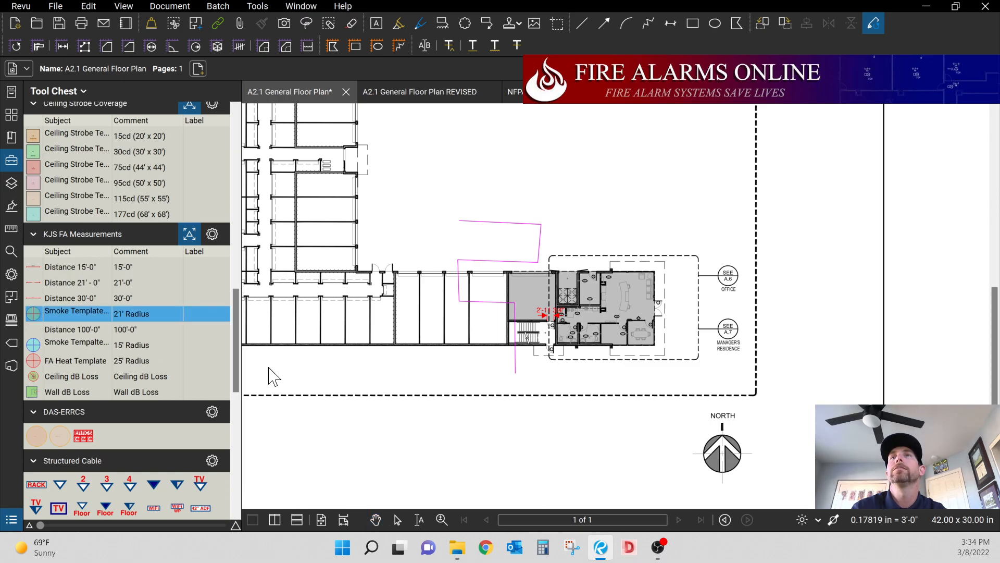
click(328, 363)
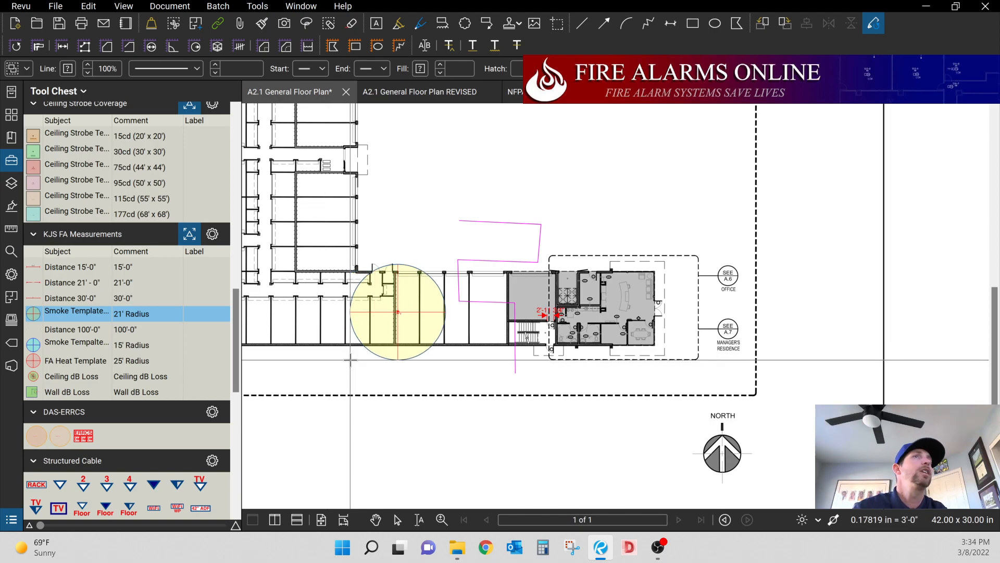
click(451, 360)
key(Escape)
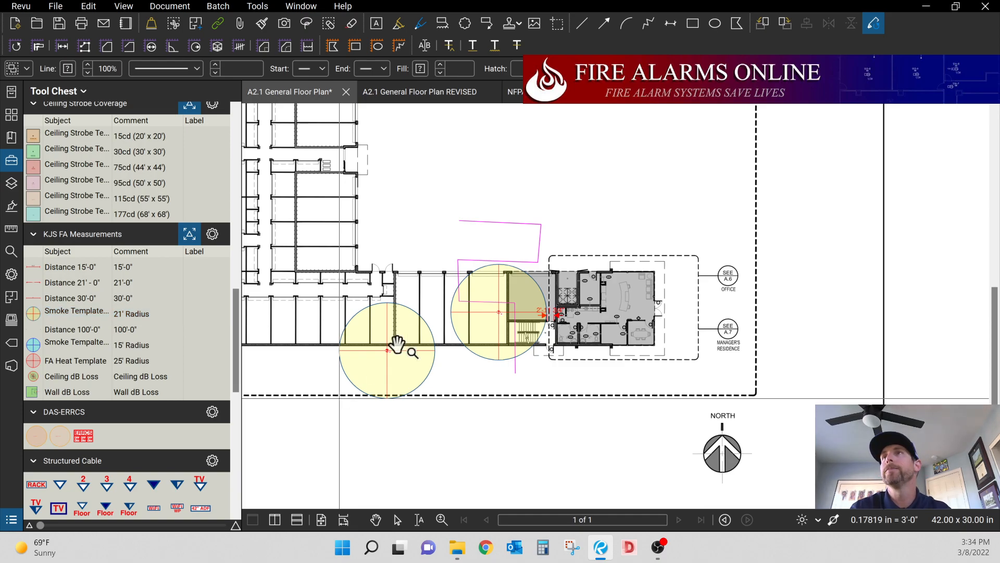
click(450, 338)
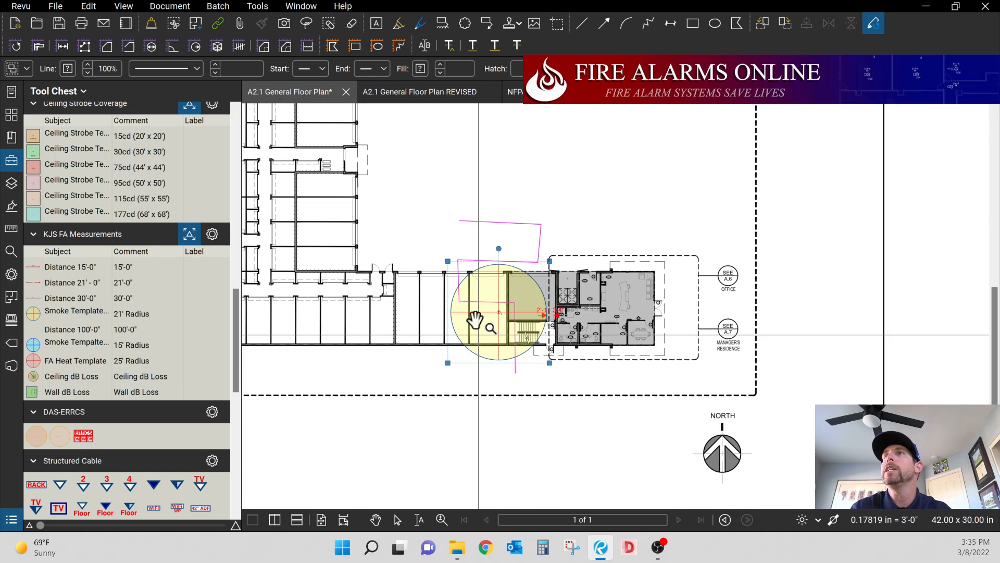
drag(475, 319, 407, 305)
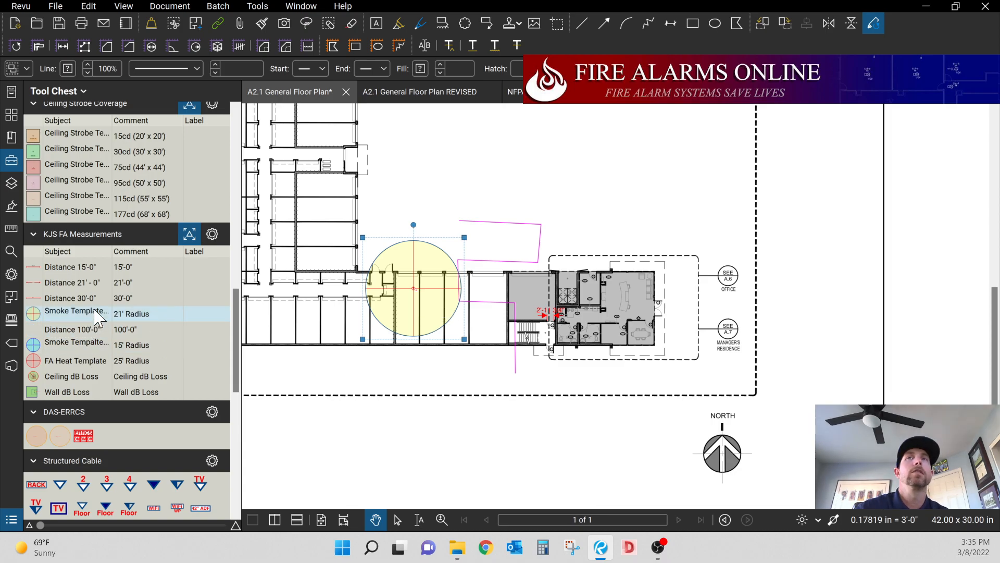
- Place the 15' radius Smoke Template inside the 21' radius coverage circle
click(77, 345)
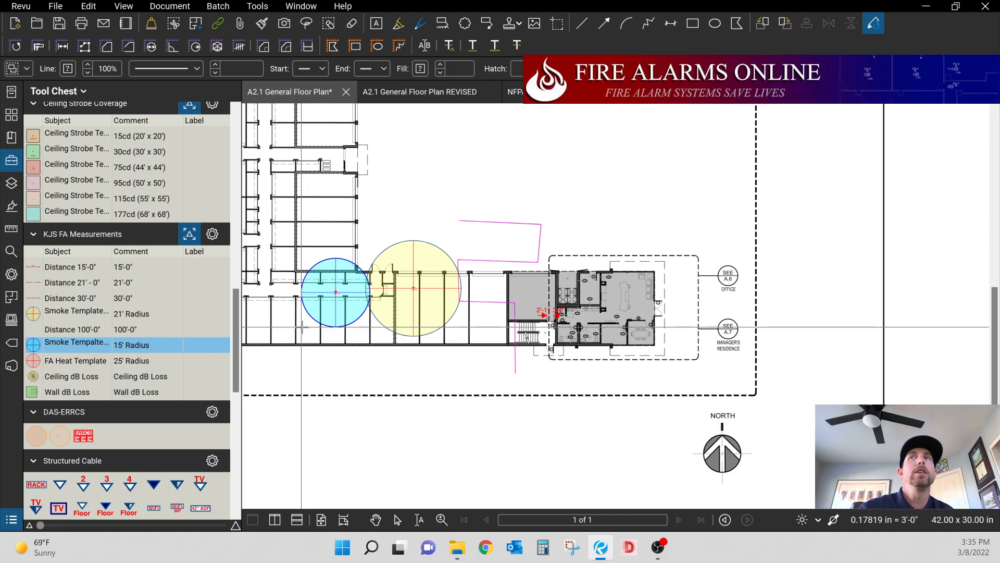
click(374, 327)
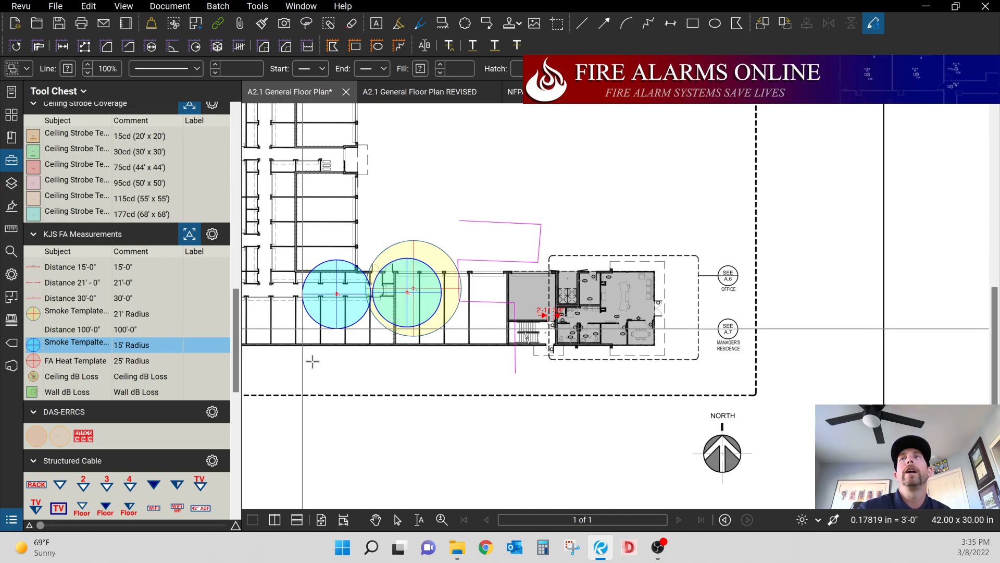
key(Escape)
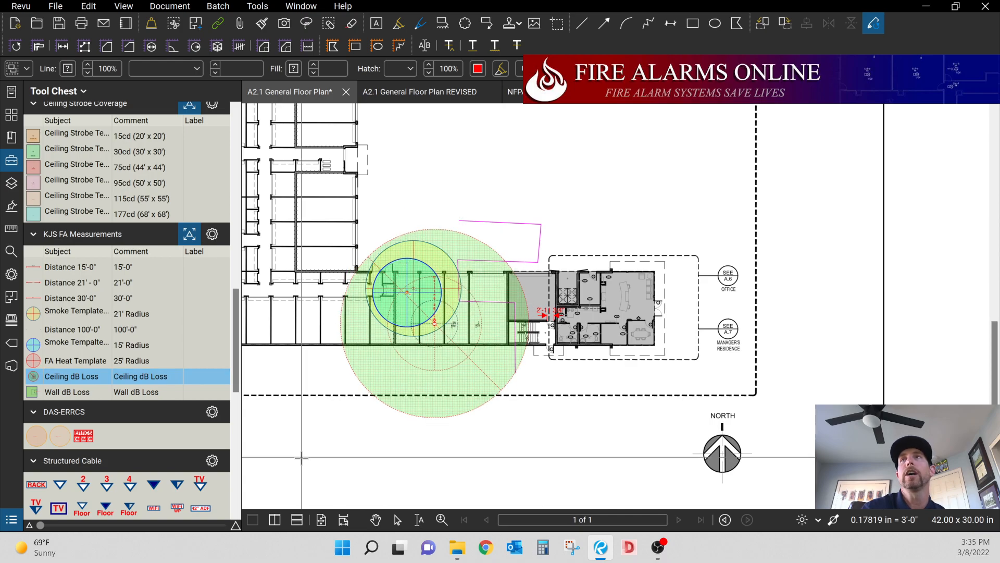
- Preview the Ceiling dB Loss template's coverage rings against the floor plan without placing it
scroll(304, 432, down, 2)
scroll(346, 329, up, 3)
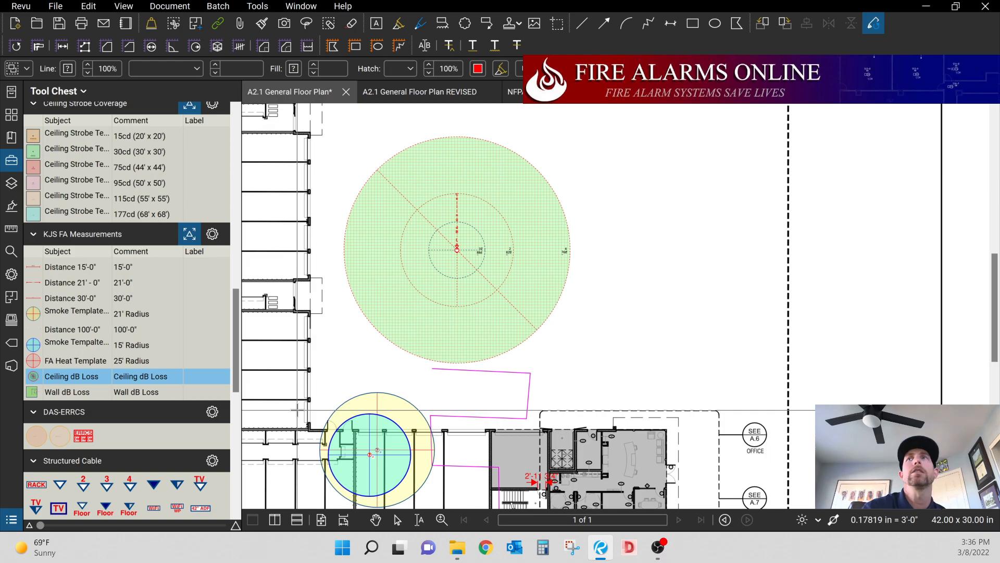
scroll(298, 410, down, 3)
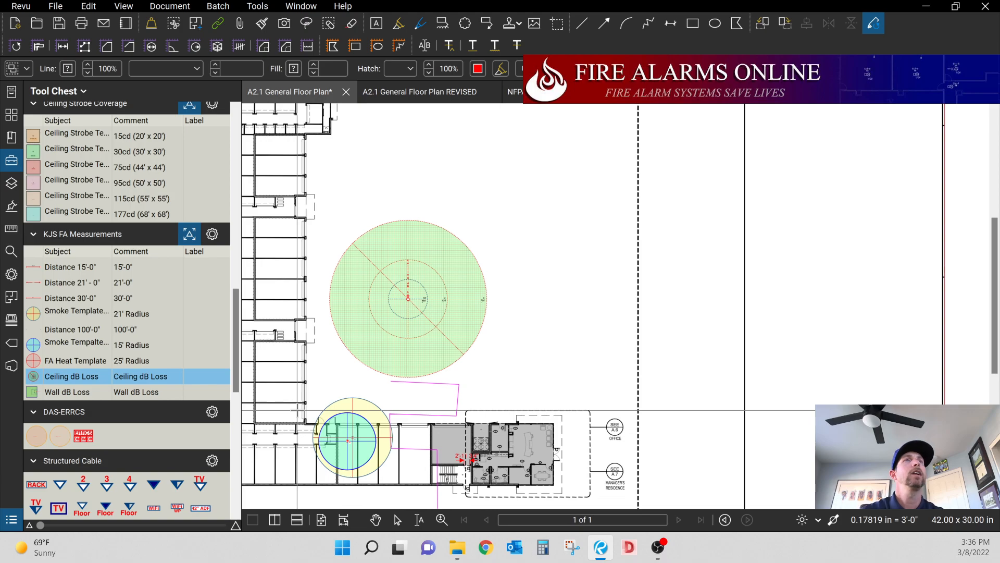
key(Escape)
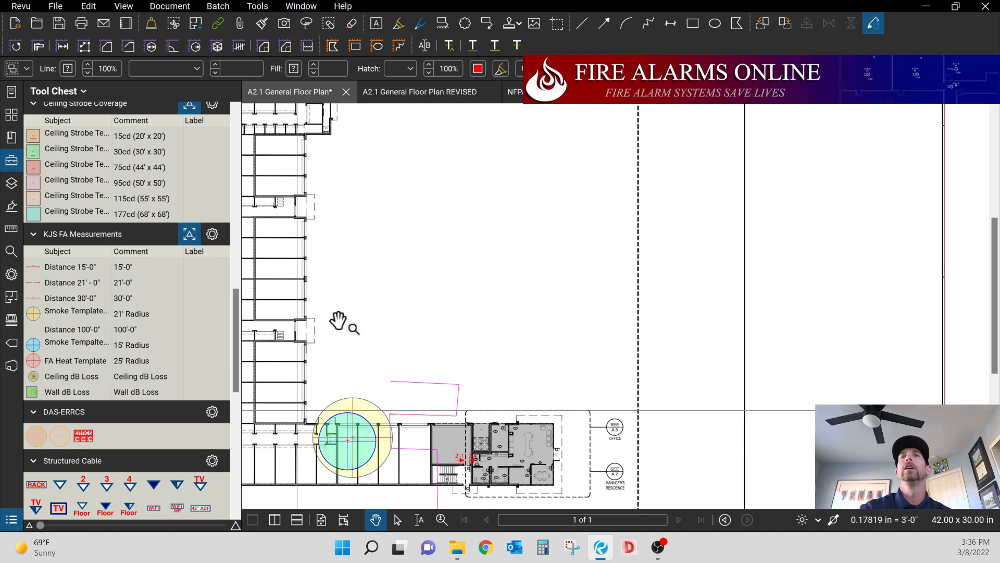
- Browse the remaining Tool Chest sets and examine the text search options for the current document
scroll(84, 326, down, 3)
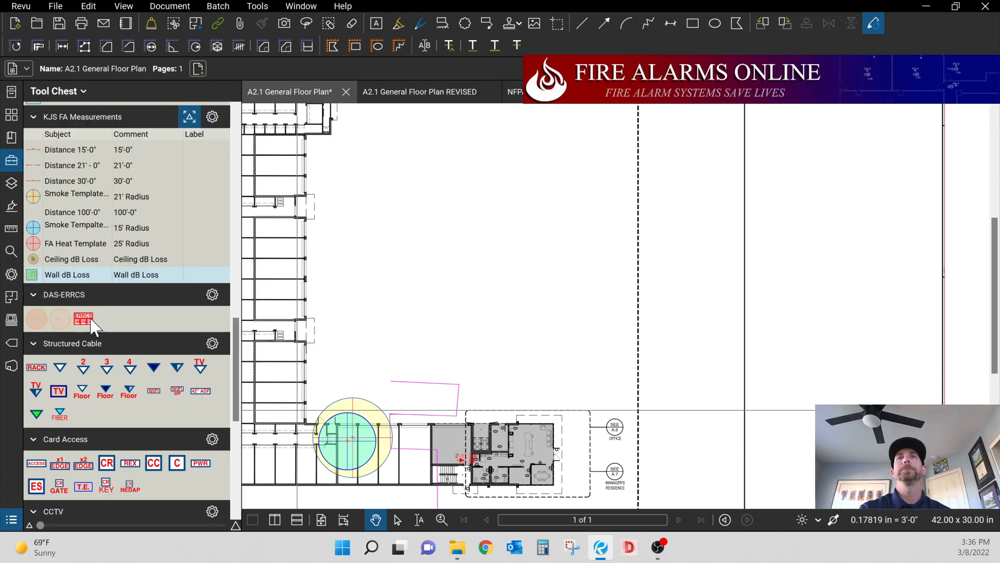
scroll(89, 327, up, 15)
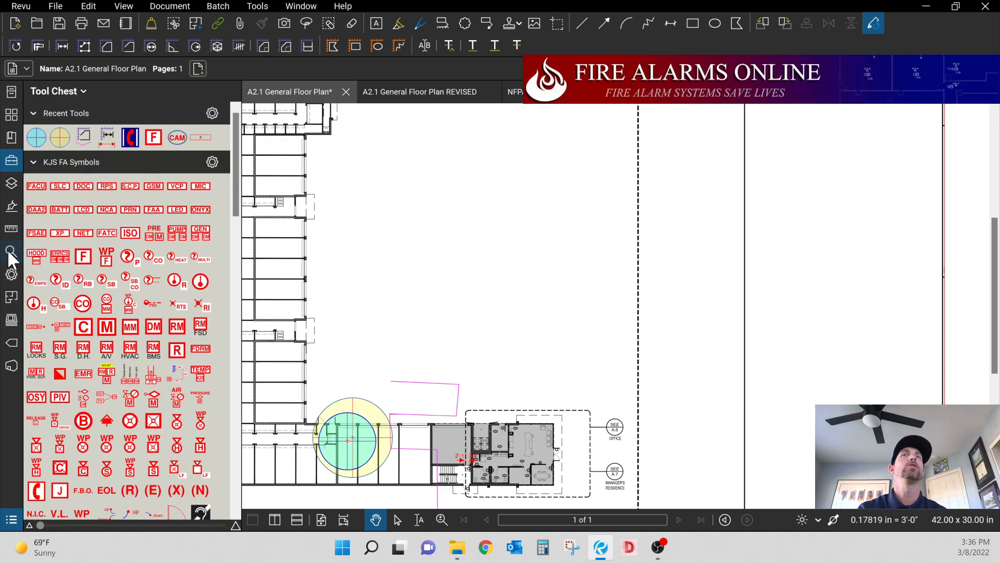
click(11, 253)
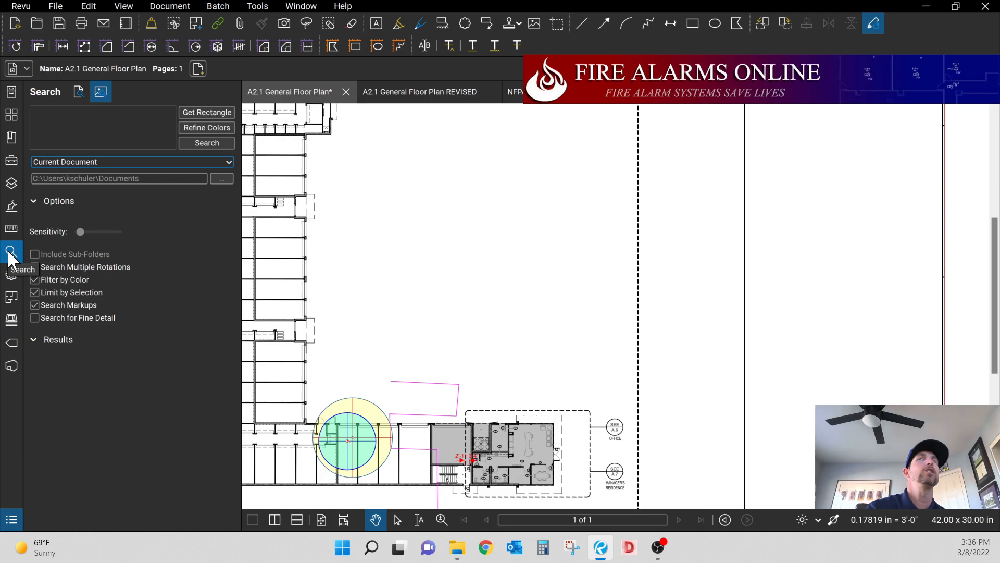
click(80, 87)
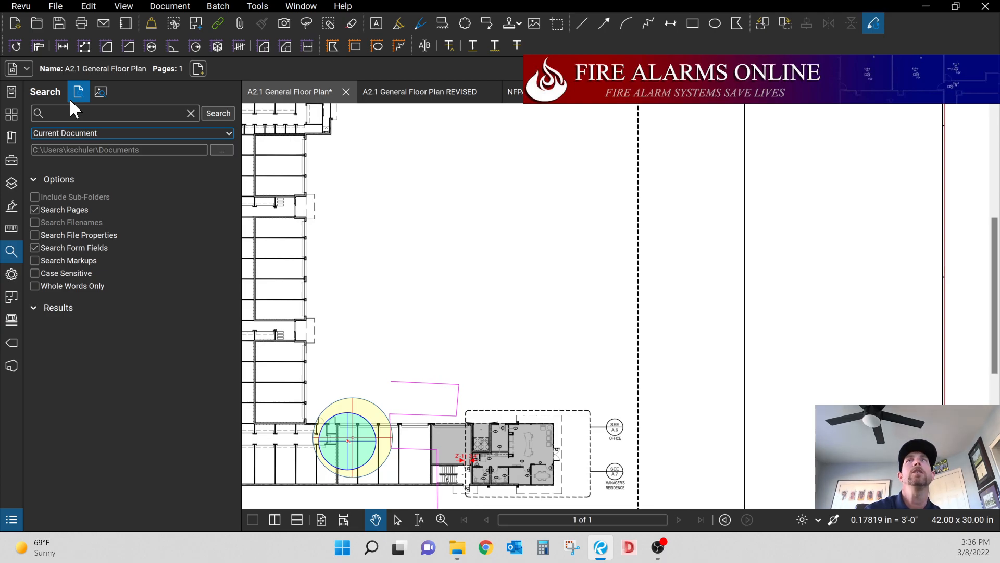
click(61, 111)
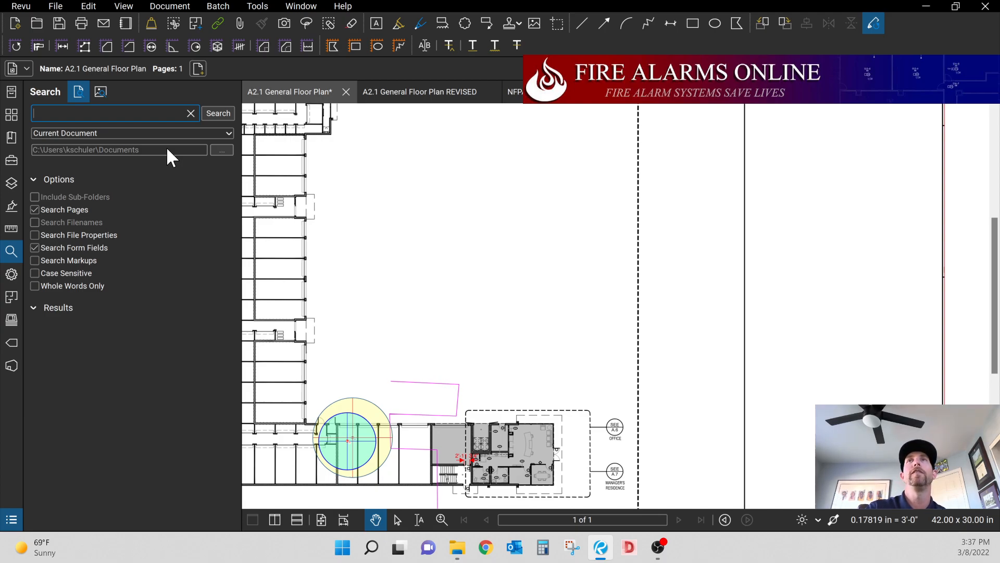
- Switch to visual search and capture the SEE A.6 OFFICE callout as the symbol to search for
click(100, 94)
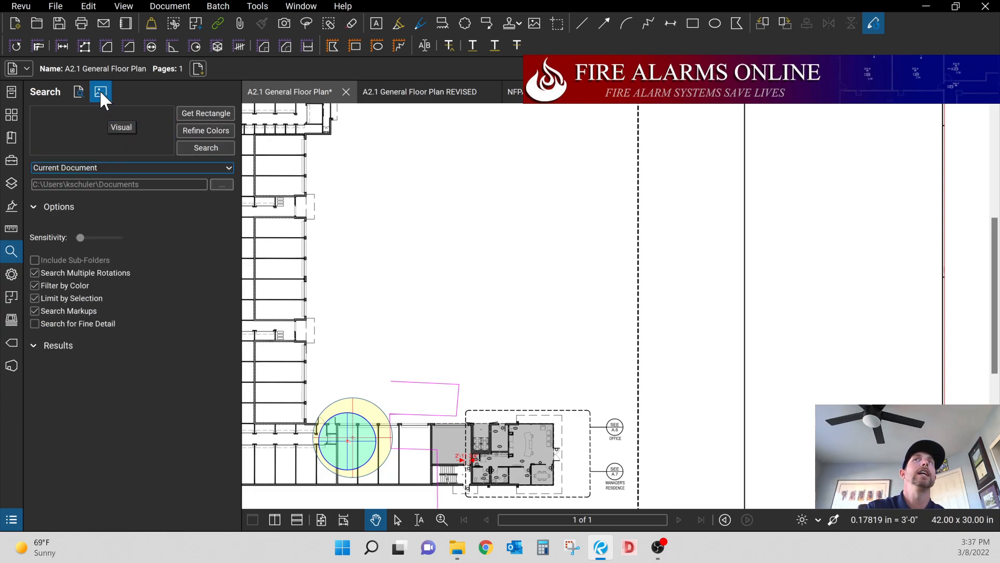
click(207, 111)
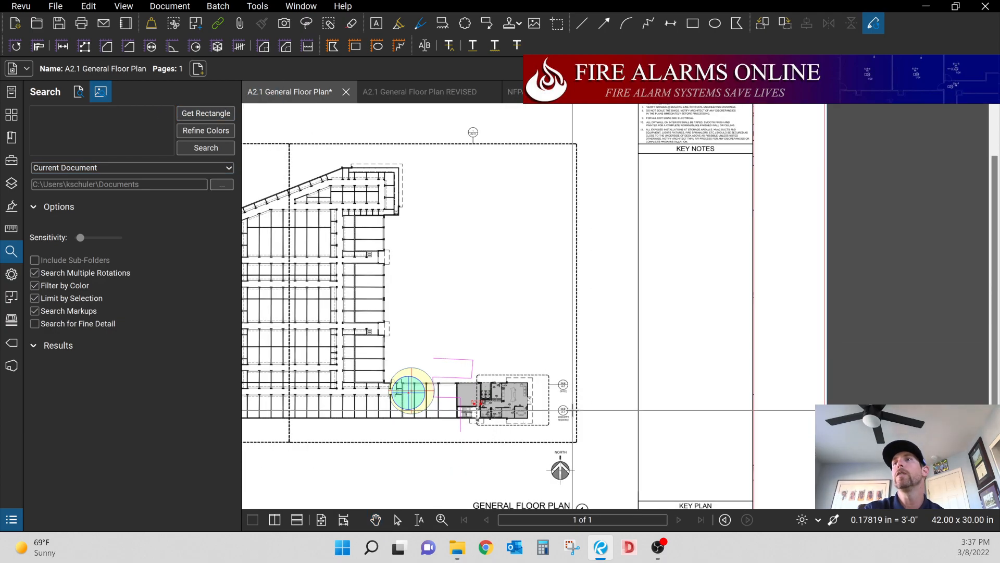
scroll(568, 401, up, 4)
scroll(560, 384, up, 4)
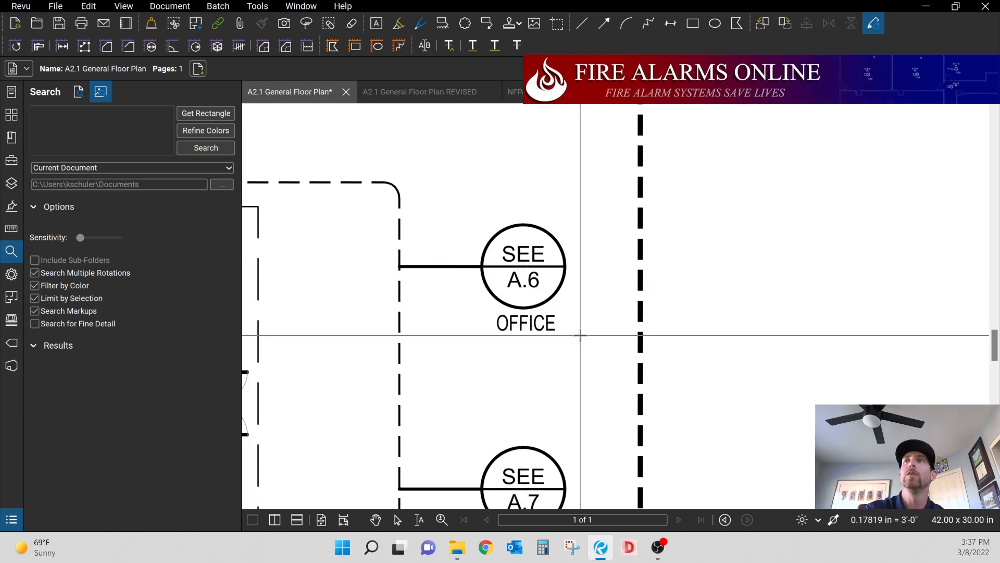
drag(574, 336, 472, 206)
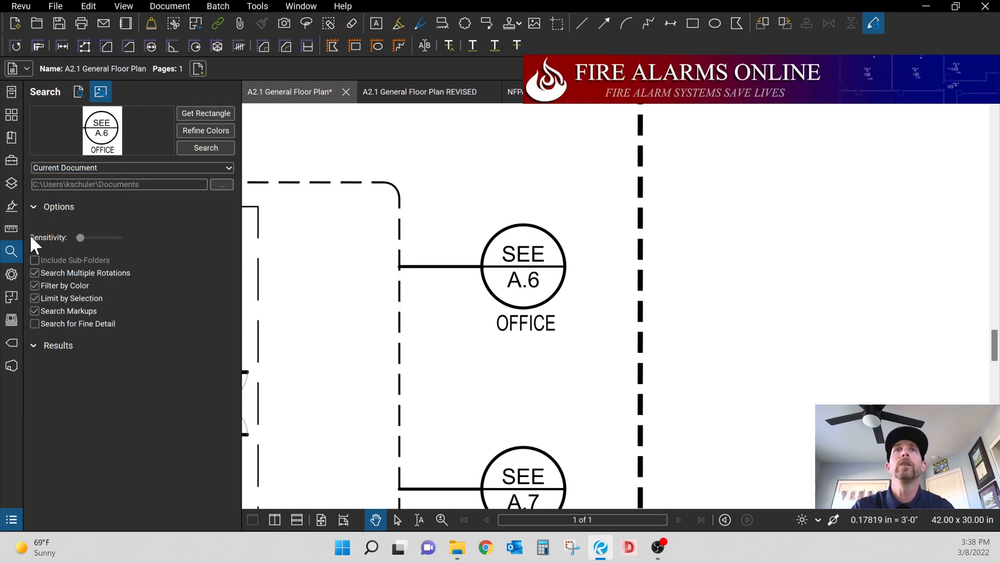
- Review the document's file properties, Spaces and Bluebeam Studio sign-in options, and glance at the other open floor plan
click(11, 270)
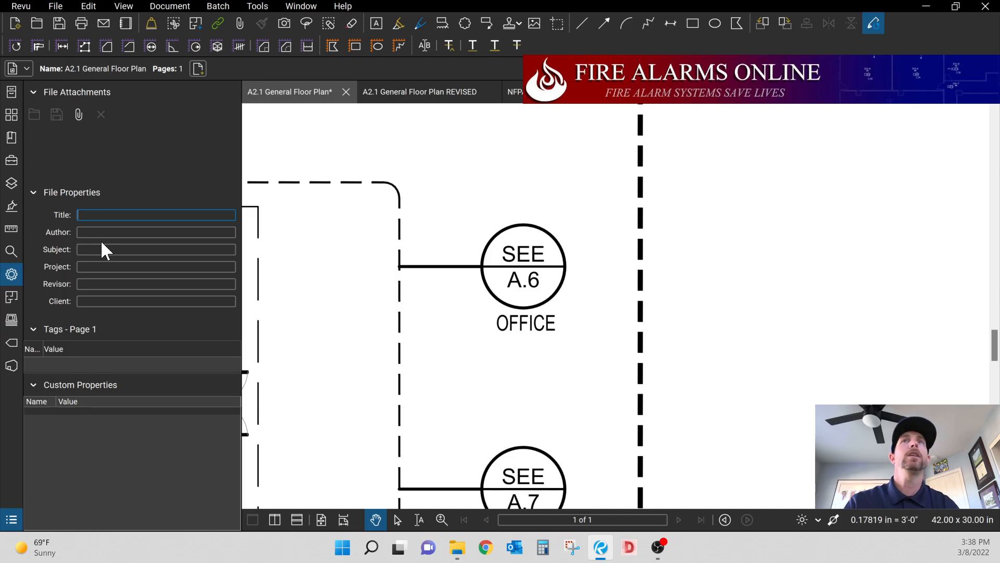
click(10, 299)
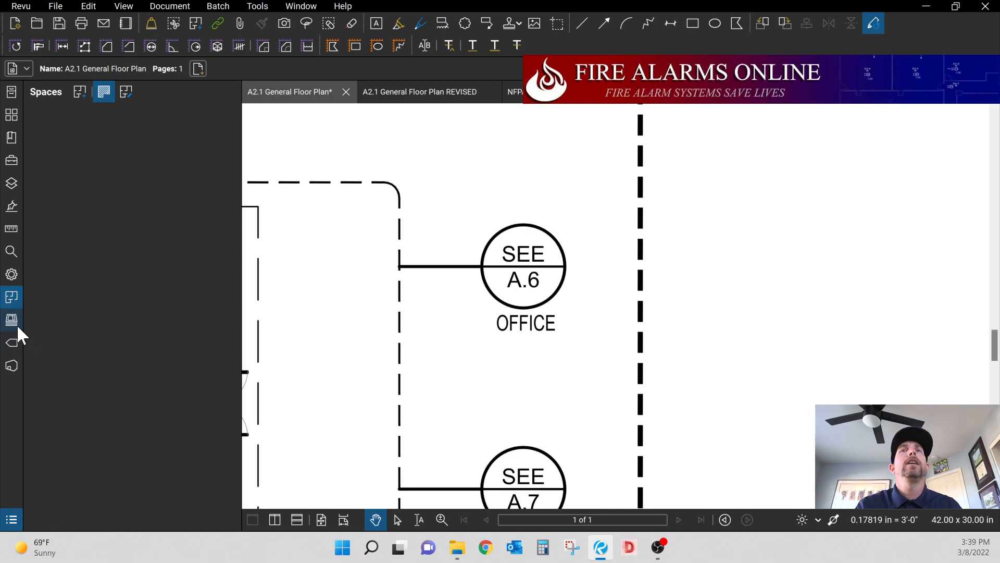
click(13, 367)
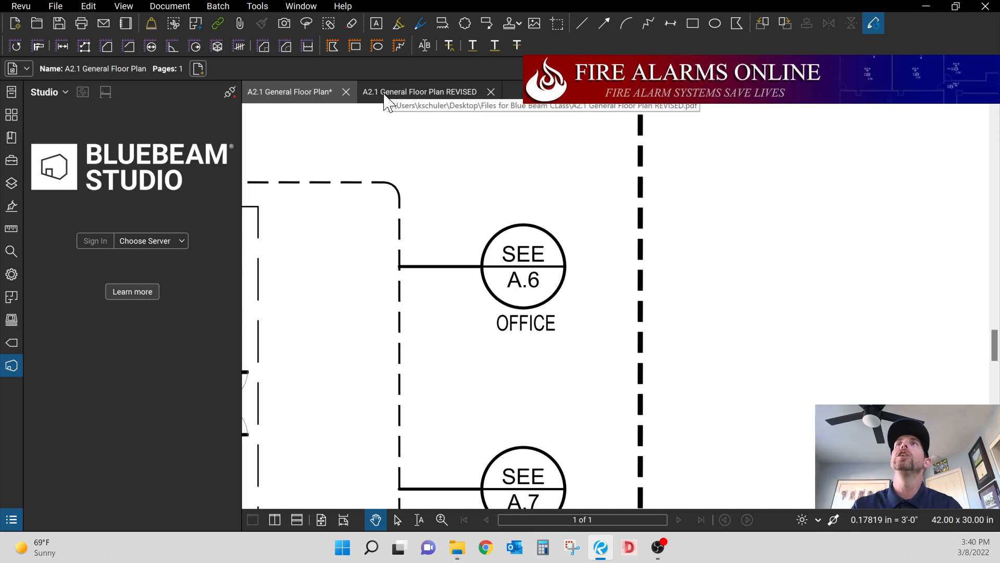
drag(389, 103, 293, 90)
click(435, 94)
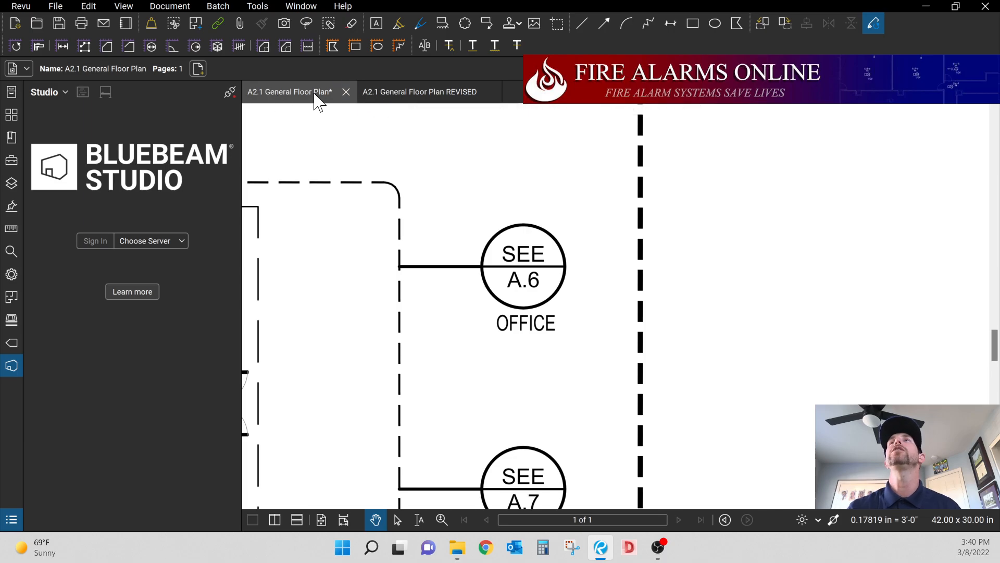
- Examine the General Floor Plan's overall layout and the corridors at the building's northwest corner alongside the Tool Chest symbols
click(11, 161)
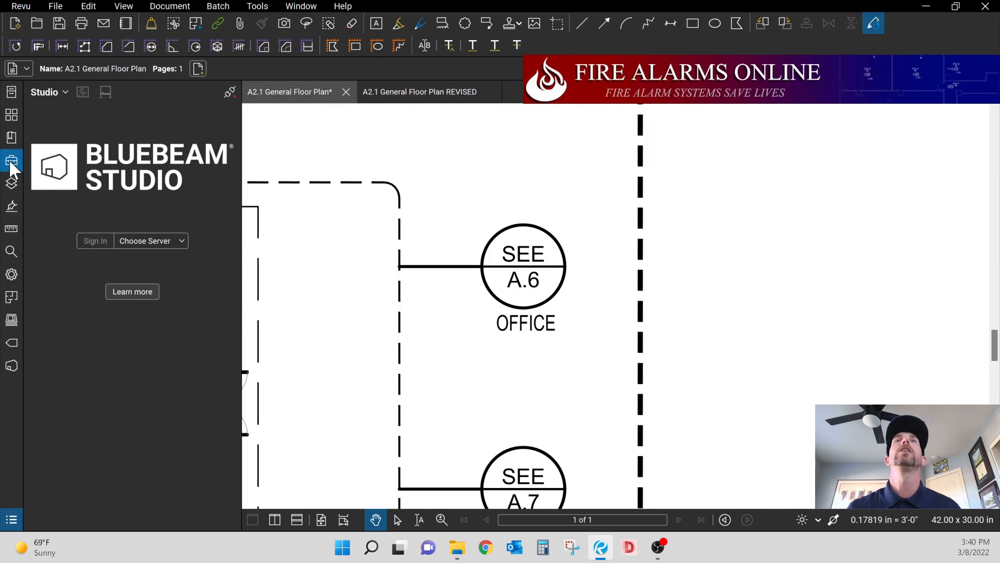
scroll(500, 256, down, 8)
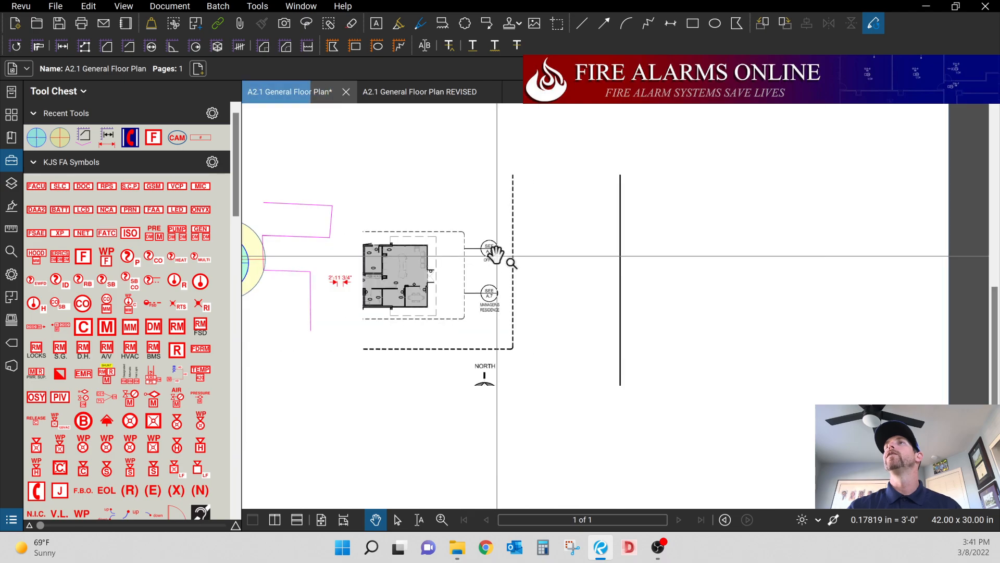
scroll(495, 255, down, 8)
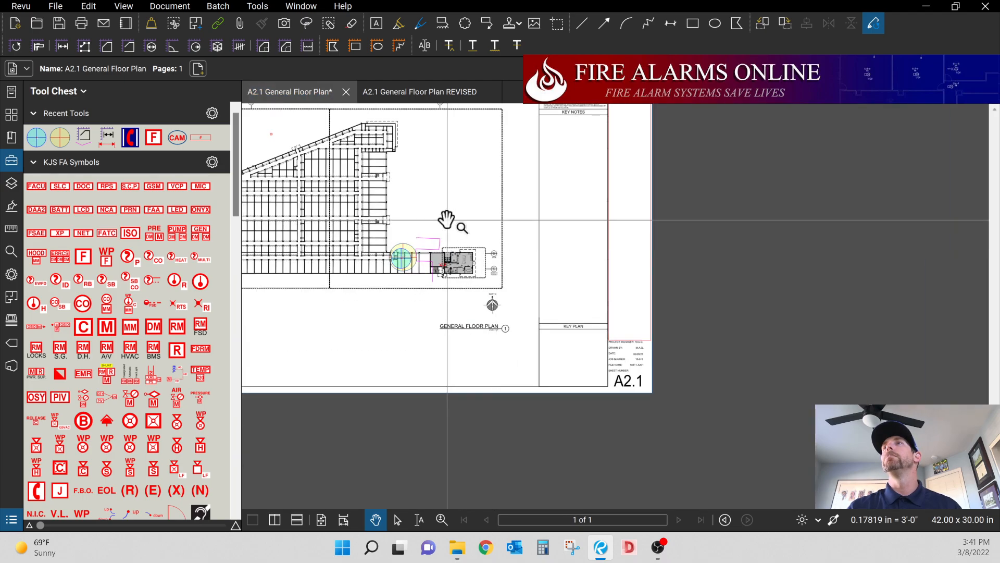
drag(428, 196, 568, 278)
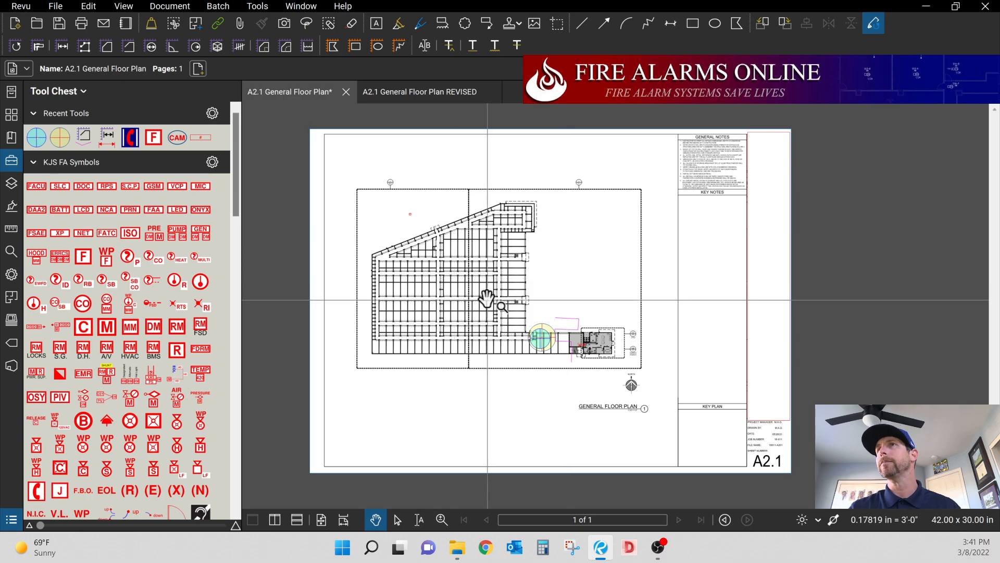
scroll(488, 296, up, 5)
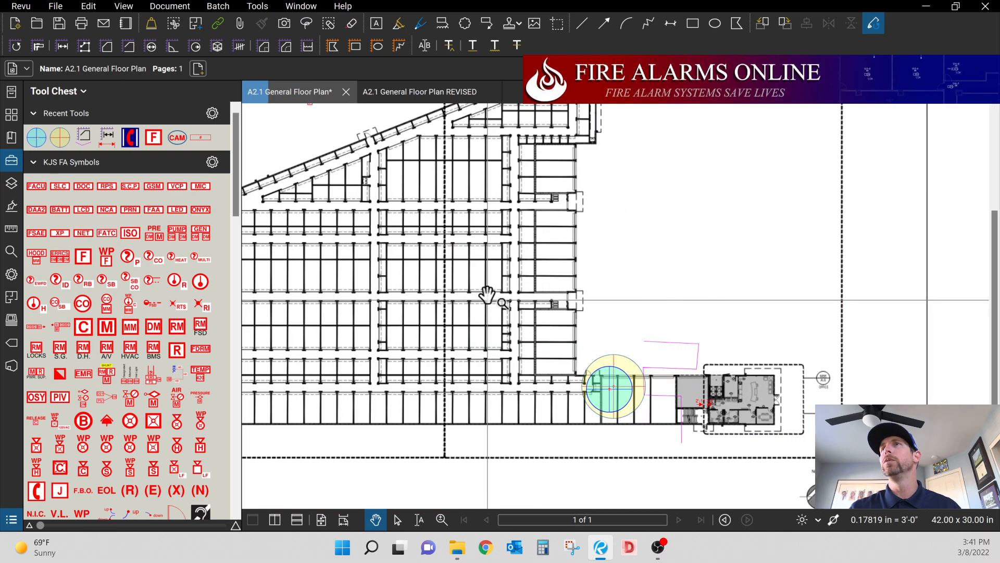
scroll(607, 239, down, 2)
drag(698, 244, 705, 263)
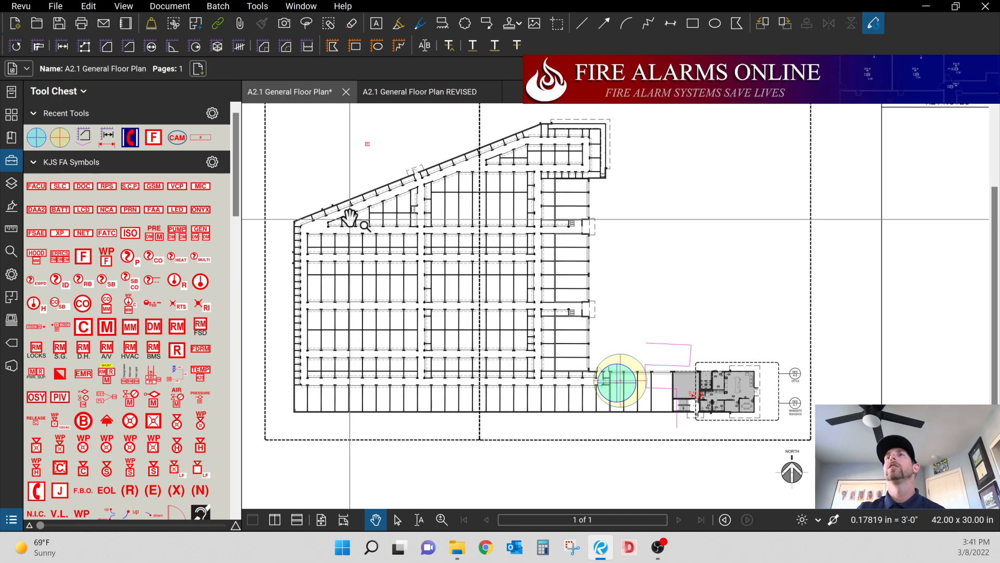
scroll(346, 218, up, 2)
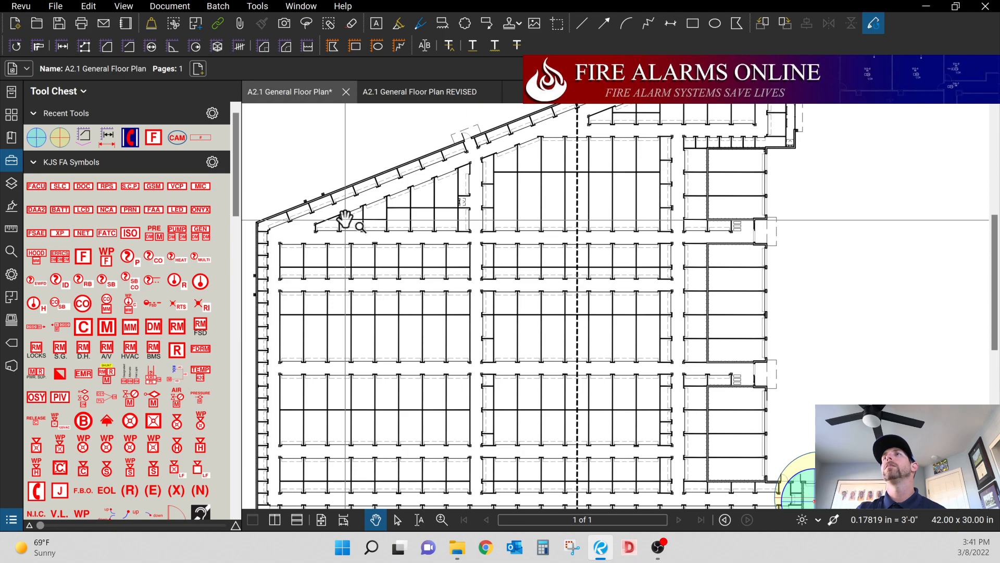
drag(335, 225, 390, 230)
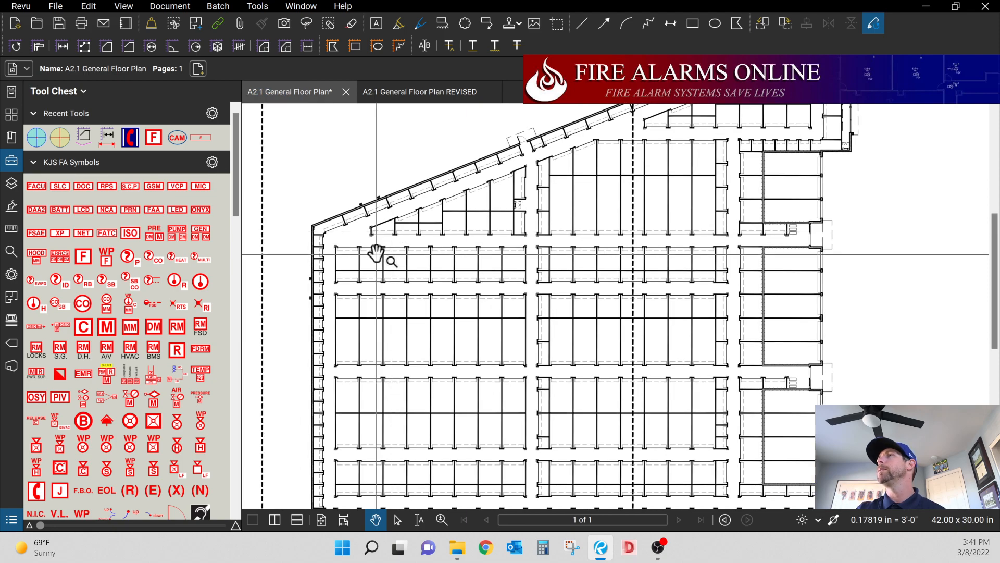
scroll(364, 258, up, 2)
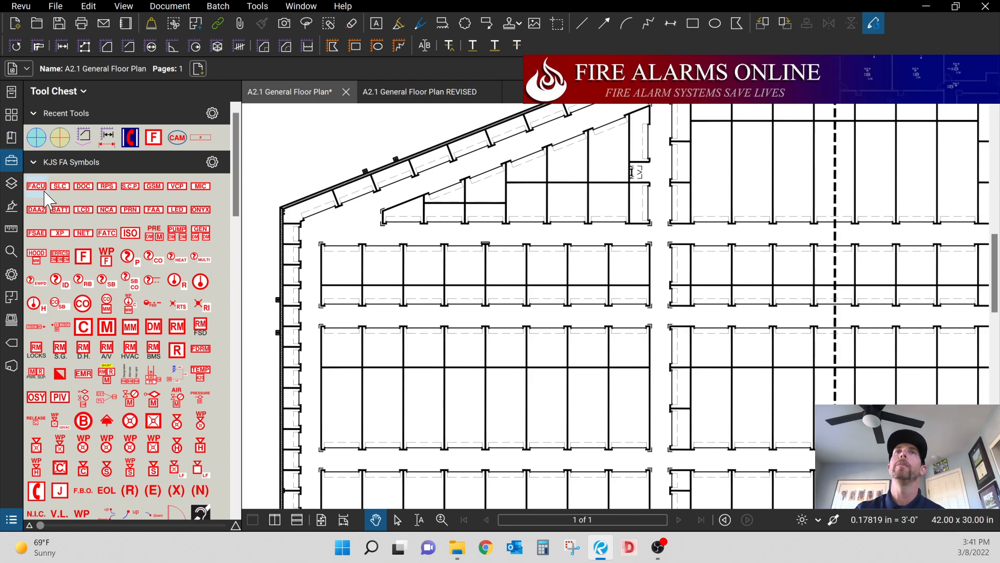
- Set the page scale of the General Floor Plan to the 1/16" = 1'-0" preset
click(9, 229)
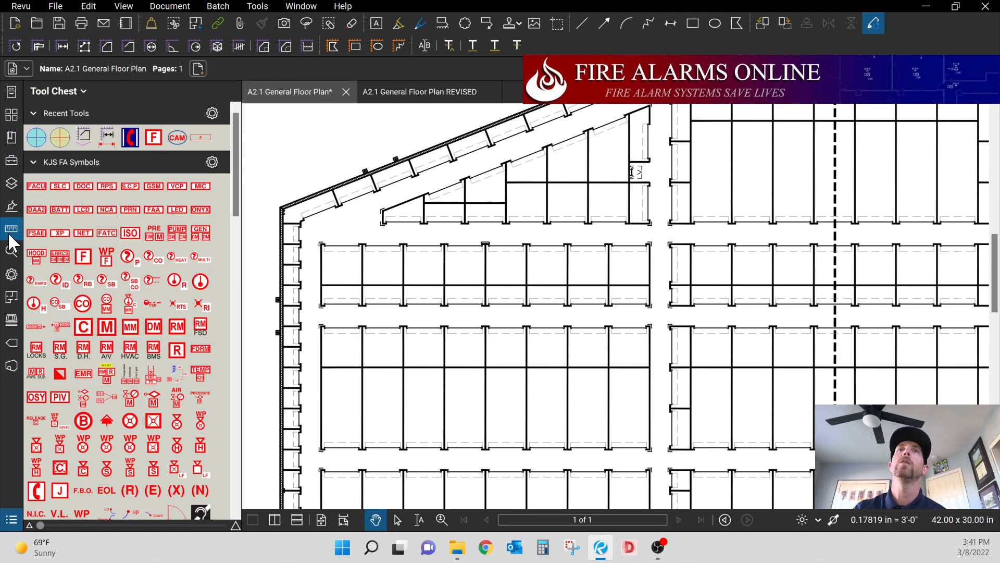
click(82, 206)
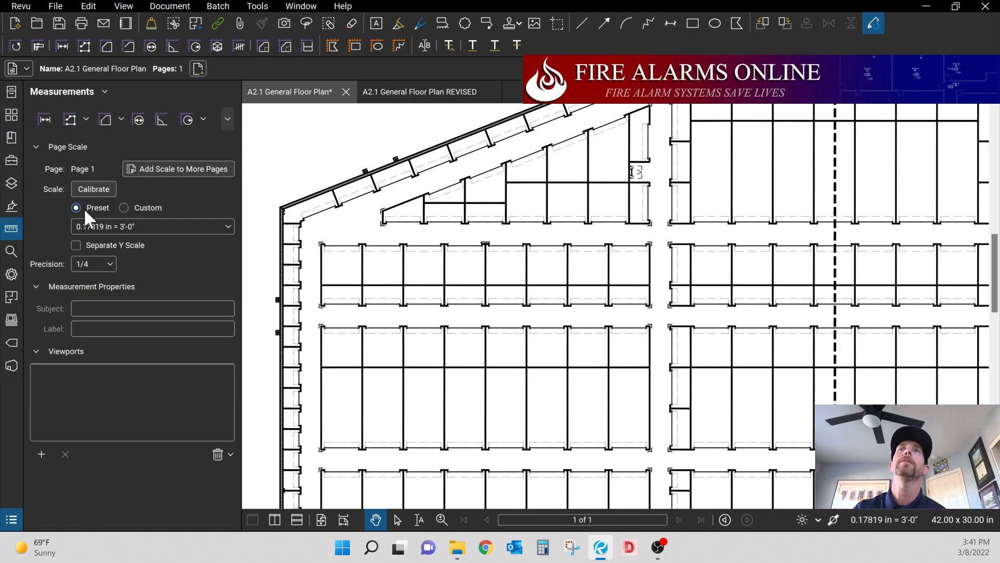
click(87, 225)
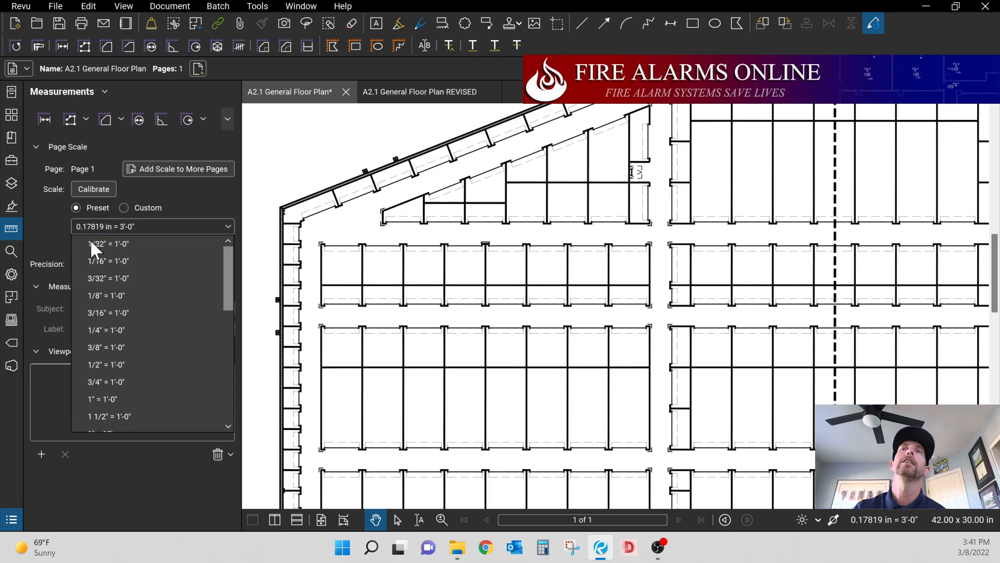
click(98, 260)
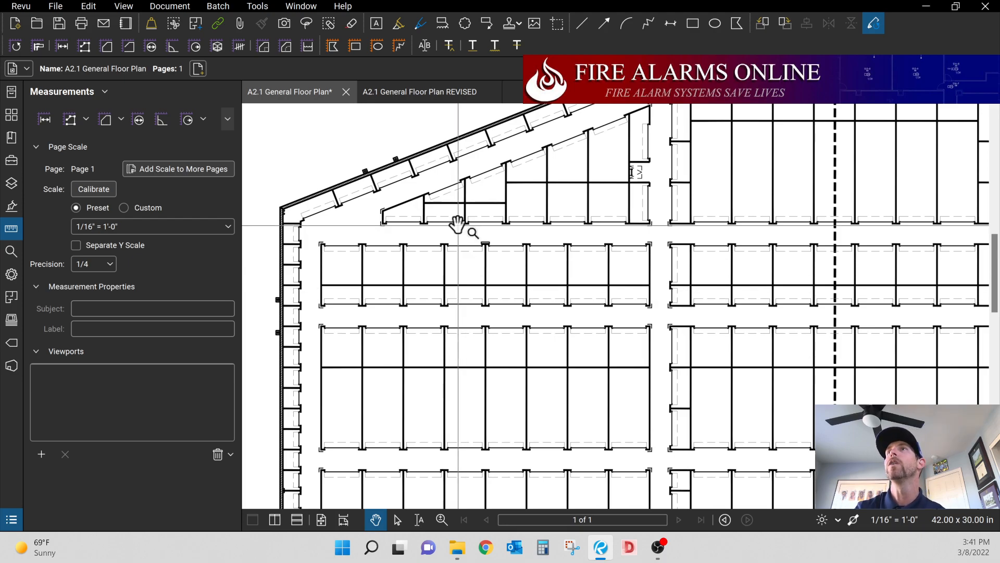
- Place a Distance 15'-0" measurement from the KJS FA Measurements set in the corridor near the building's northwest corner
click(14, 160)
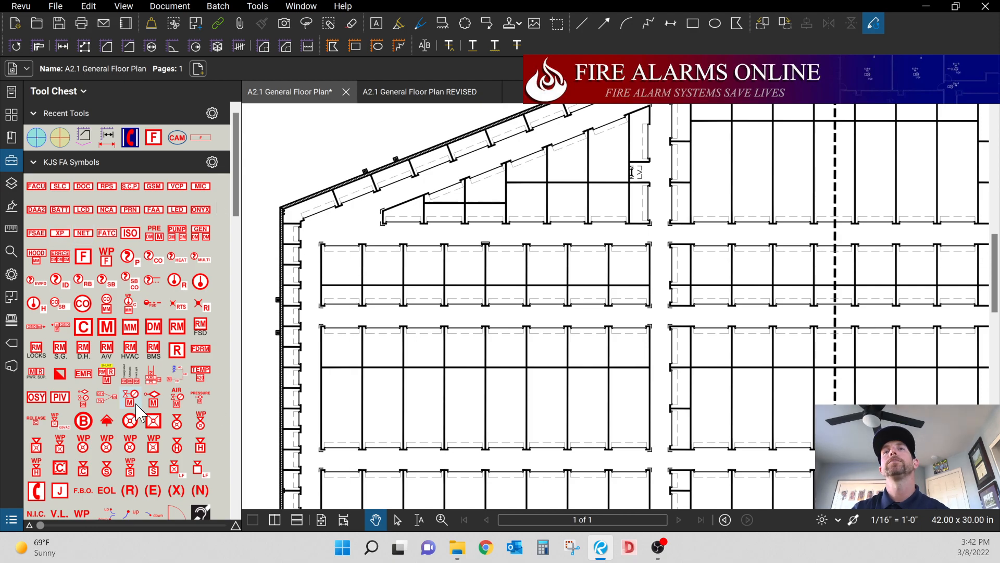
scroll(139, 411, down, 3)
scroll(140, 412, down, 10)
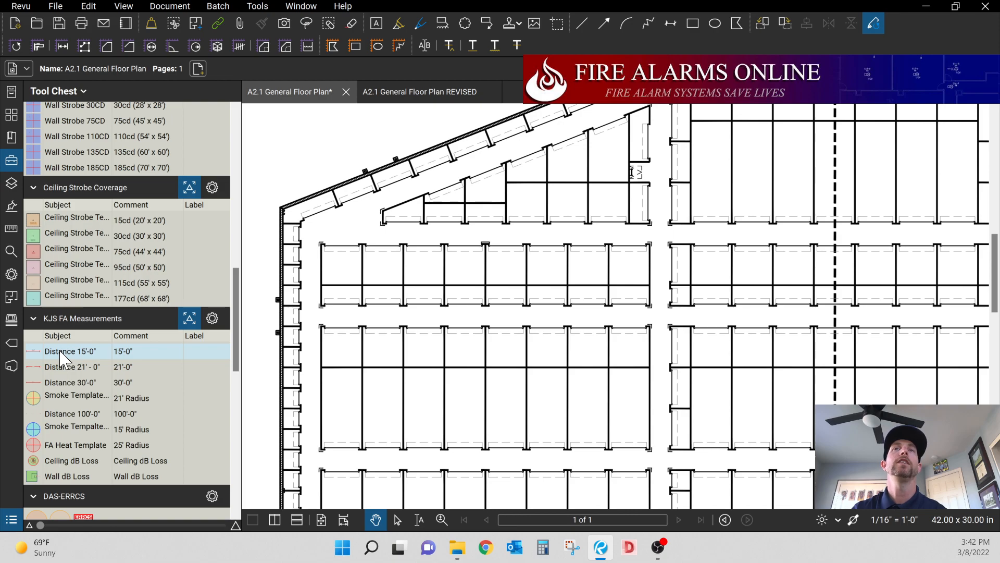
click(61, 351)
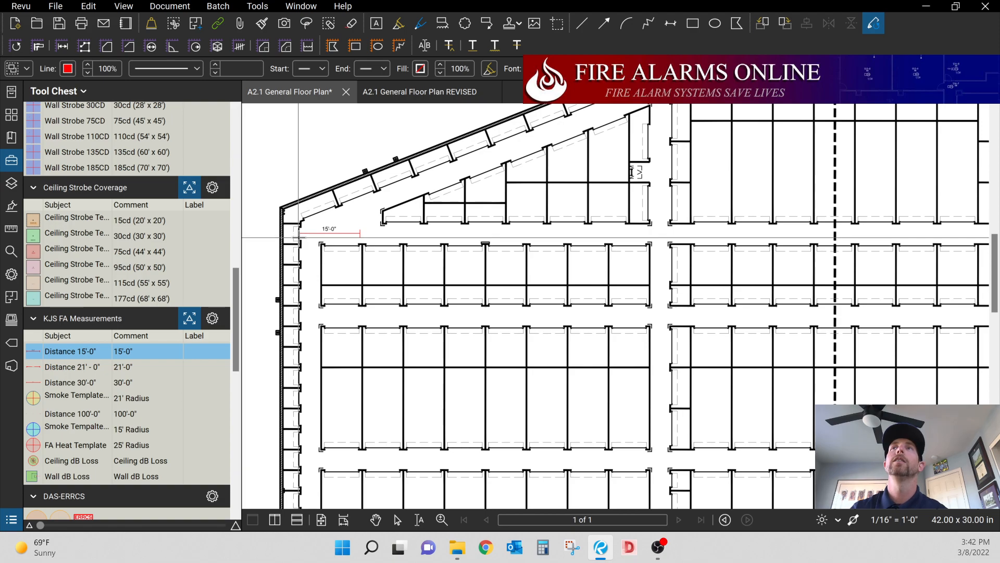
click(298, 237)
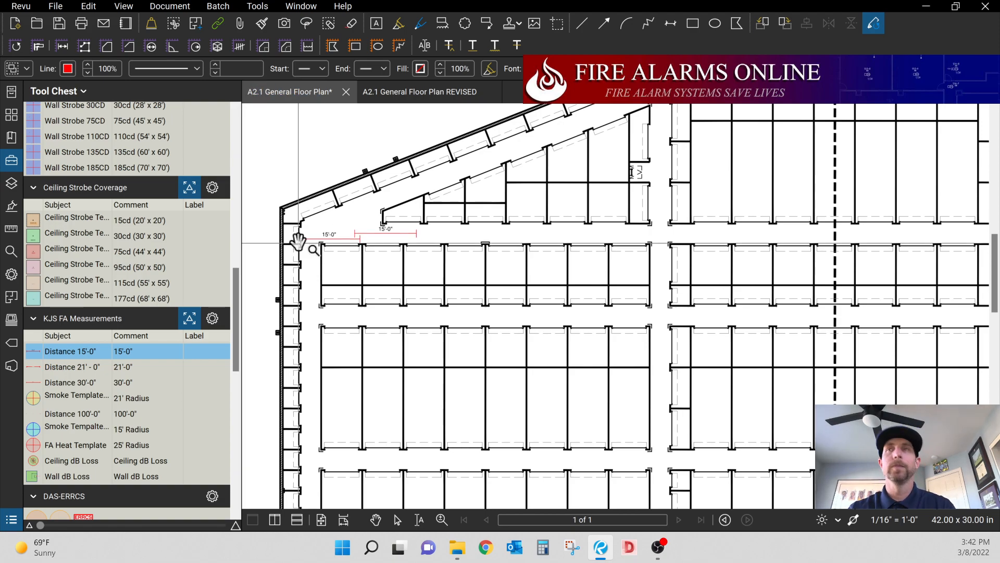
key(Escape)
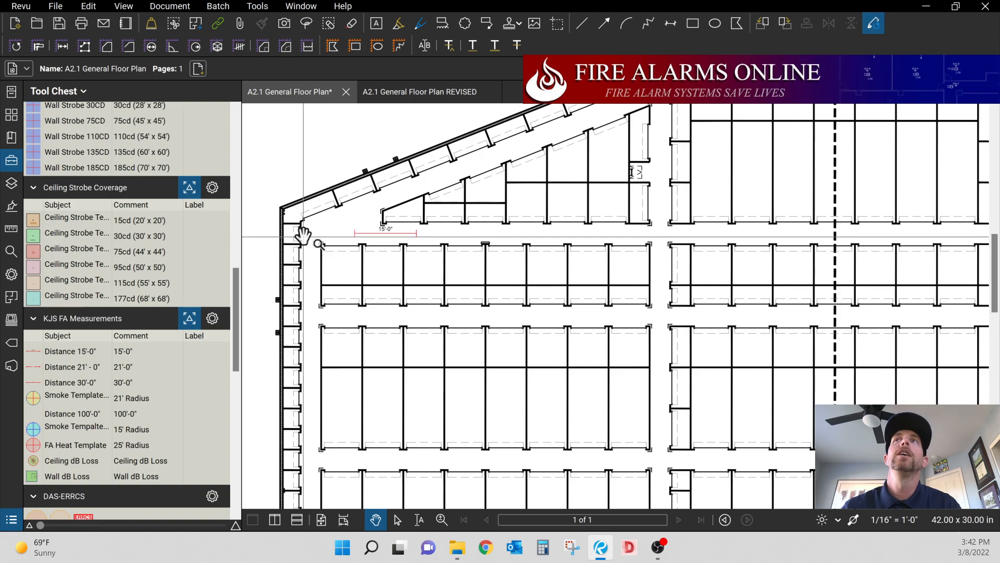
- Move the 15'-0" measurement so it starts at the west wall of the corridor
click(365, 235)
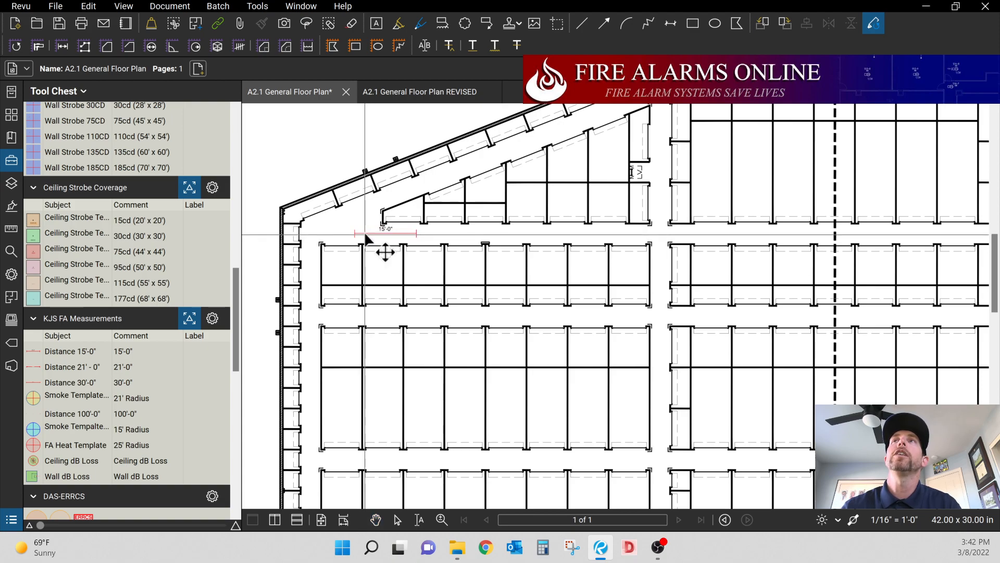
click(366, 238)
drag(366, 238, 310, 238)
click(305, 272)
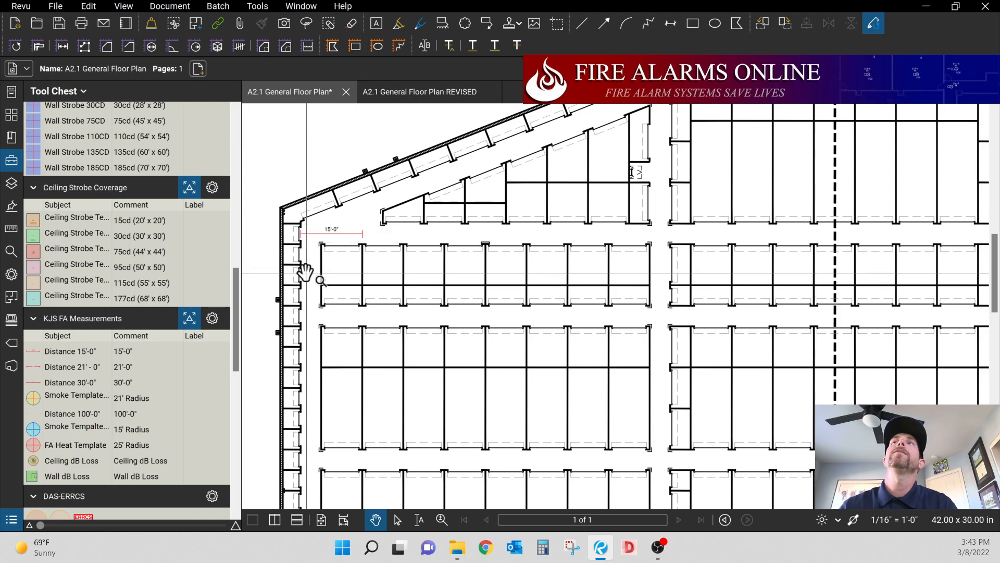
scroll(131, 247, up, 10)
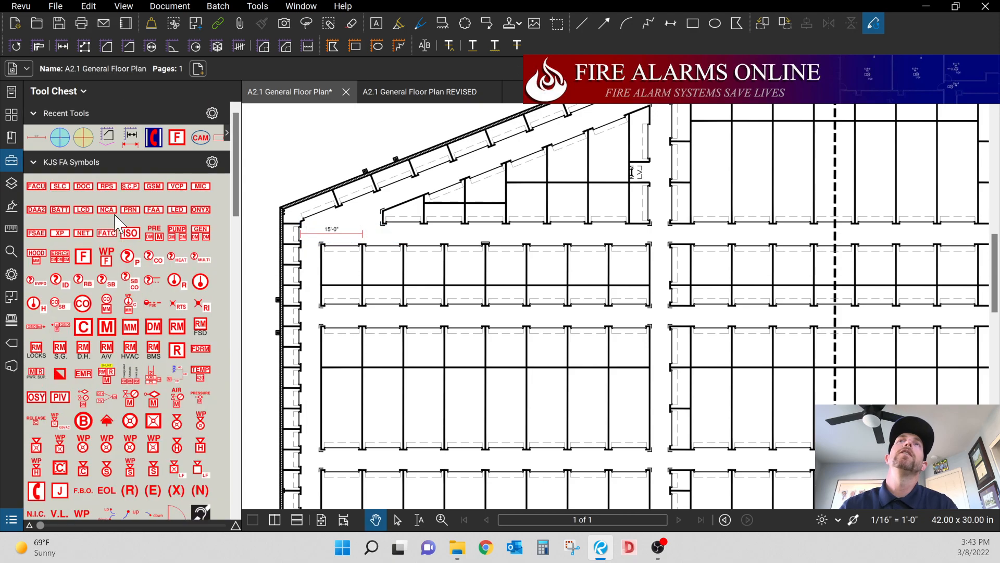
click(37, 138)
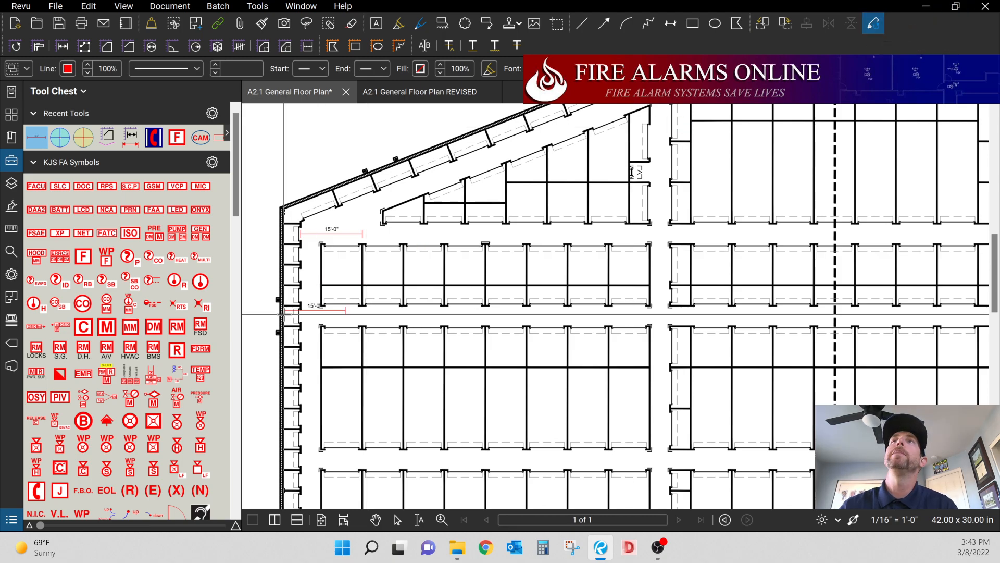
key(Escape)
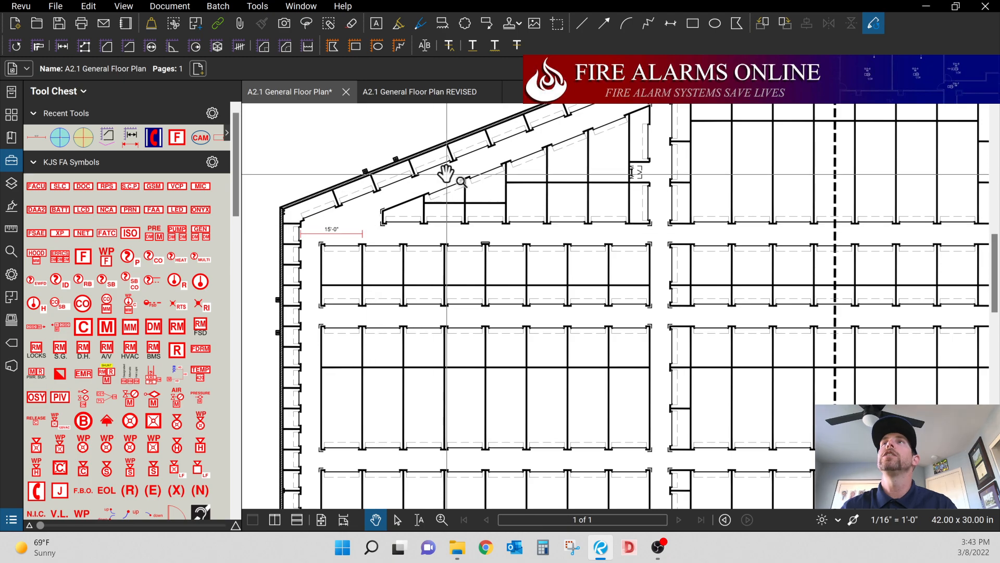
click(363, 233)
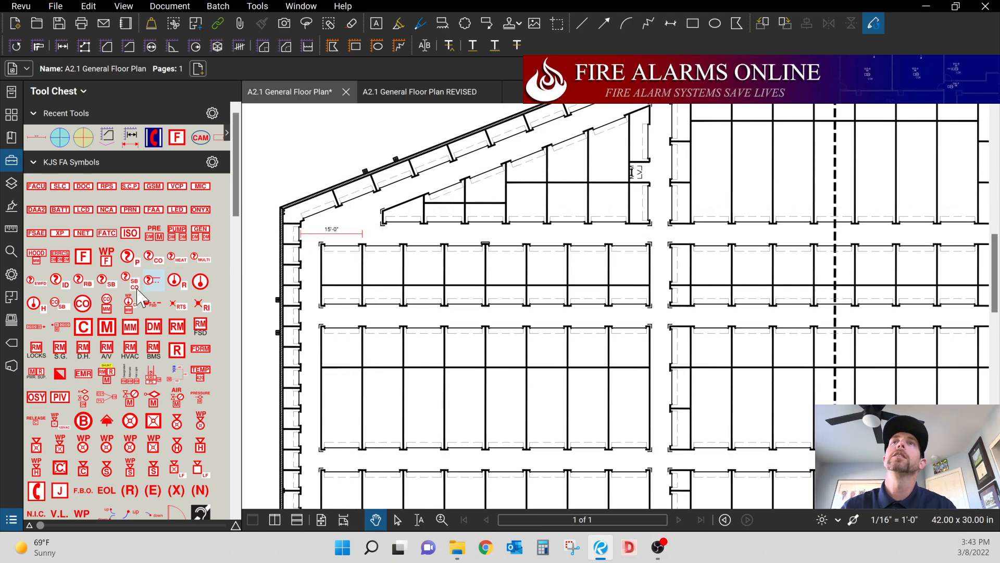
- Place a Distance 100'-0" measurement from the KJS FA Measurements set along the corridor east of the 15'-0" measurement
scroll(134, 292, down, 3)
scroll(132, 300, down, 3)
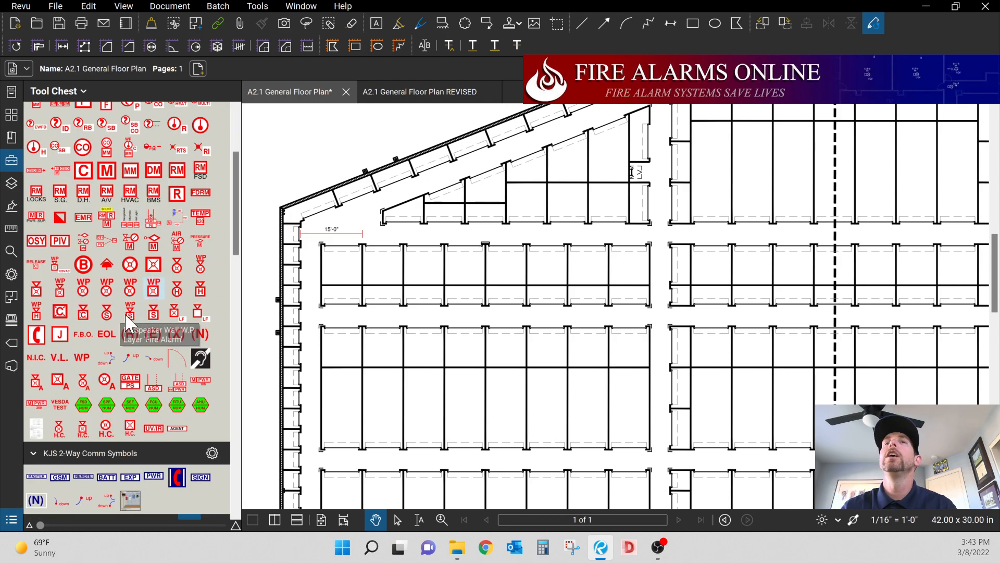
scroll(120, 334, down, 5)
scroll(97, 358, down, 2)
scroll(99, 360, down, 4)
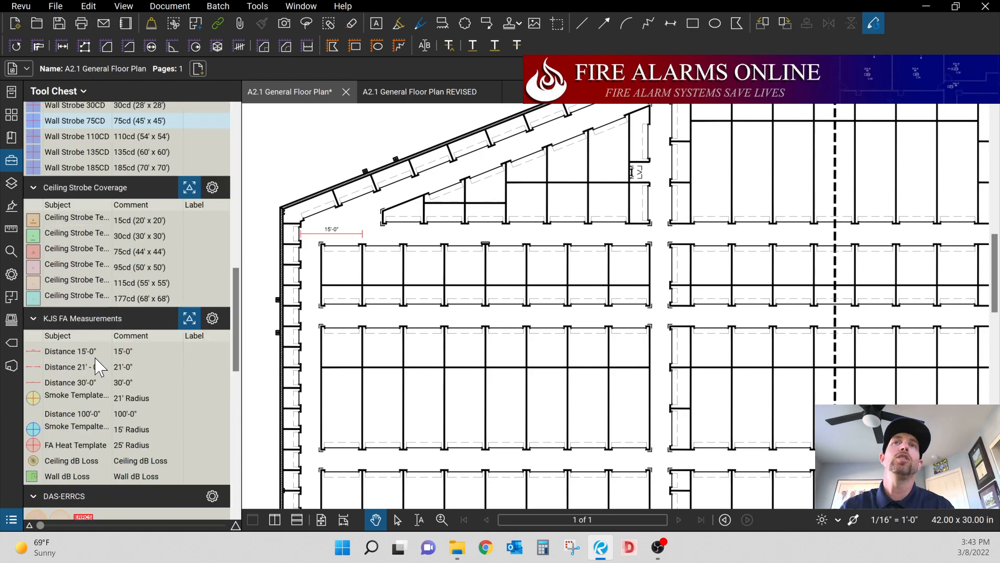
click(73, 416)
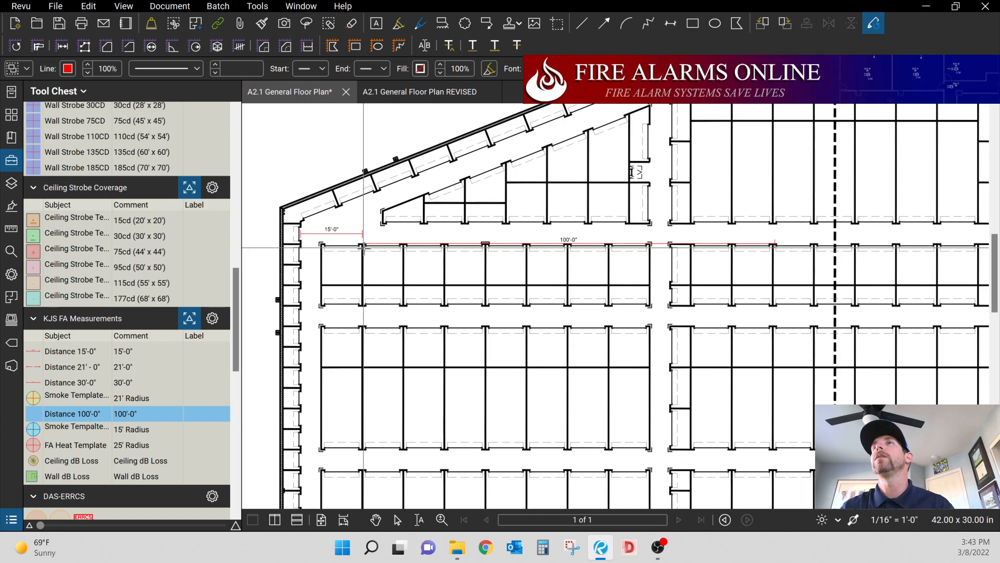
click(363, 248)
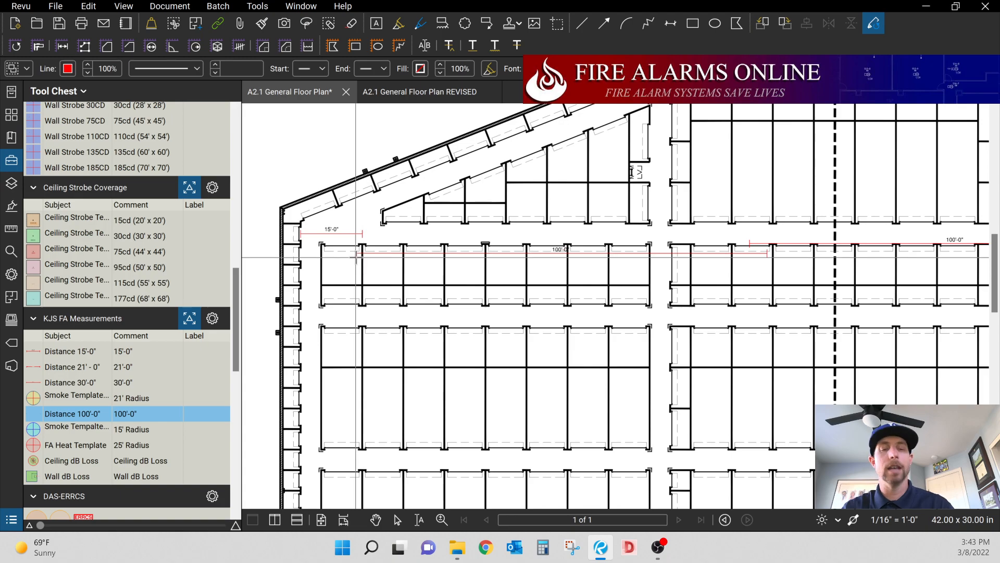
key(Escape)
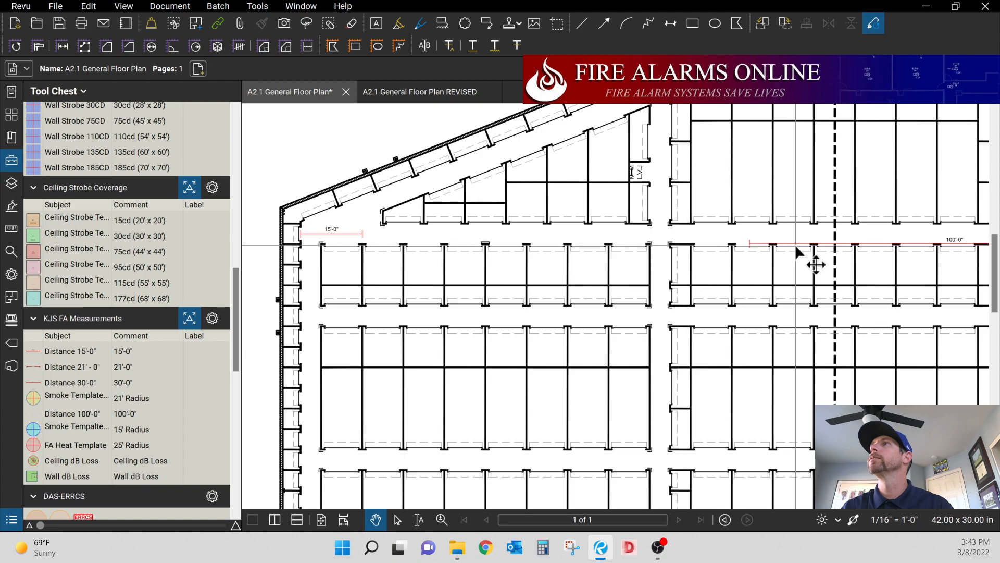
- Move the 100'-0" measurement so it starts at the east end of the 15'-0" measurement
click(798, 248)
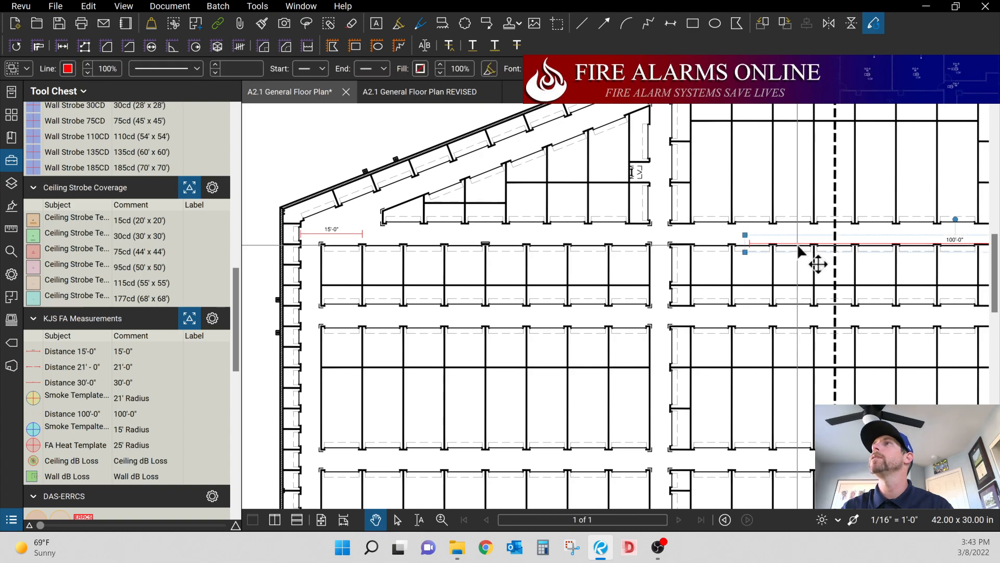
drag(802, 250, 415, 227)
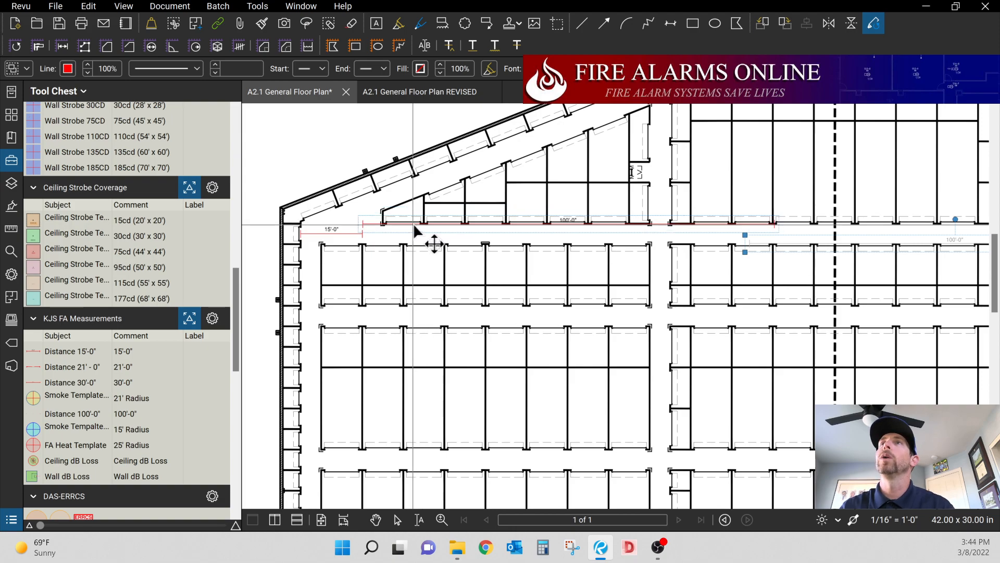
key(Escape)
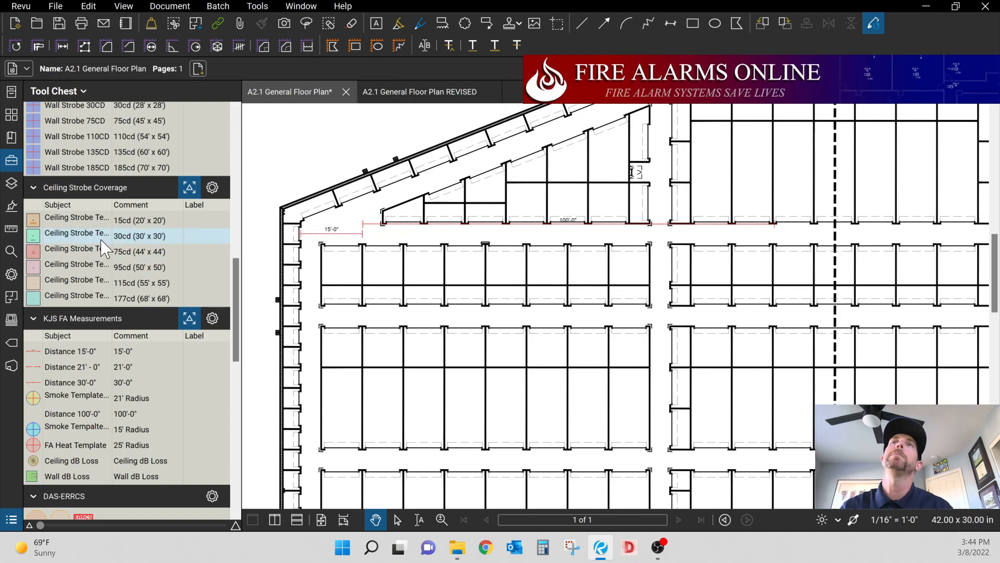
- Place a circle-and-triangle wall appliance symbol from KJS FA Symbols at each end of the 100'-0" measurement in the corridor
scroll(104, 247, up, 2)
scroll(104, 247, up, 5)
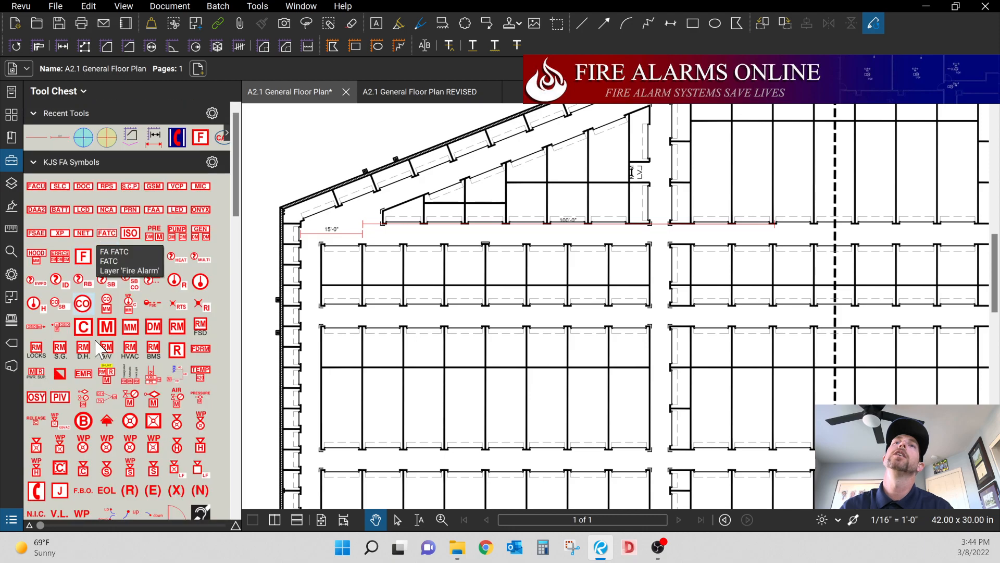
click(177, 423)
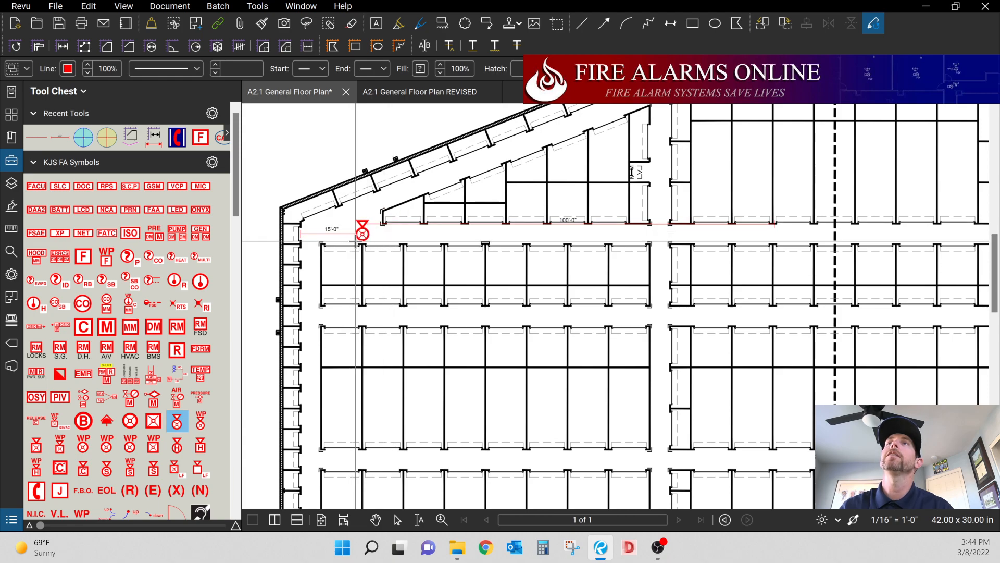
click(362, 247)
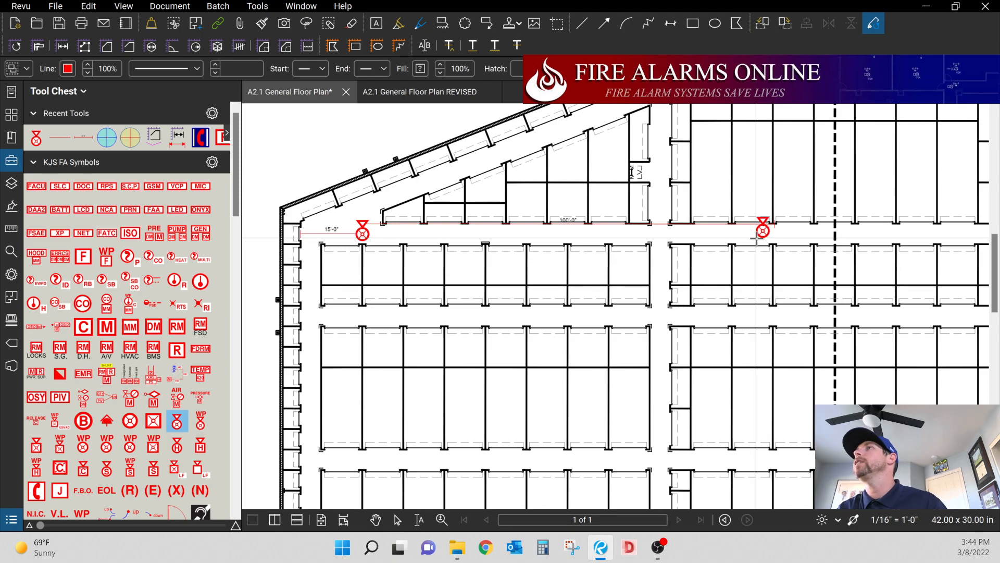
click(651, 238)
scroll(654, 242, down, 3)
scroll(667, 245, up, 5)
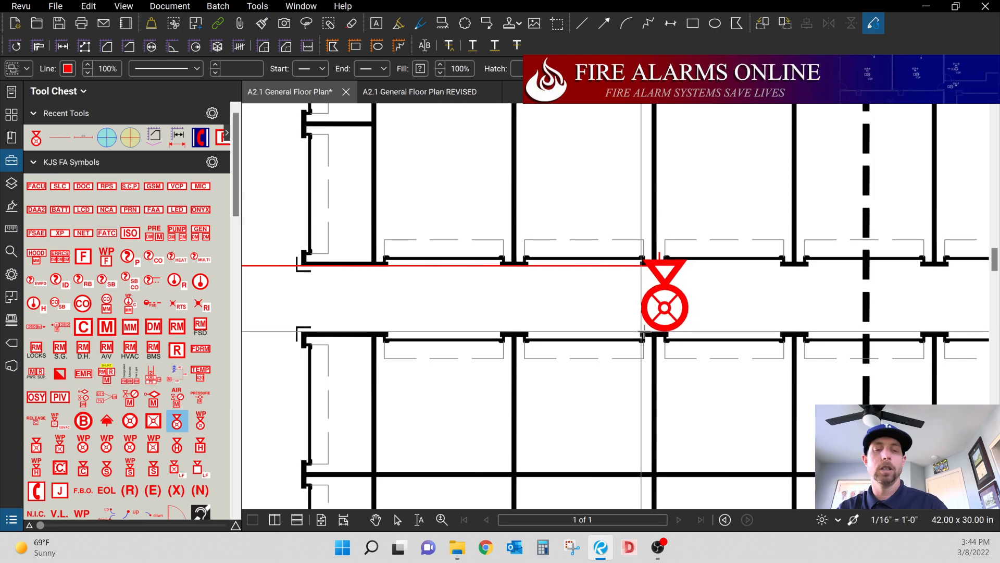
click(642, 332)
key(Escape)
scroll(640, 281, down, 8)
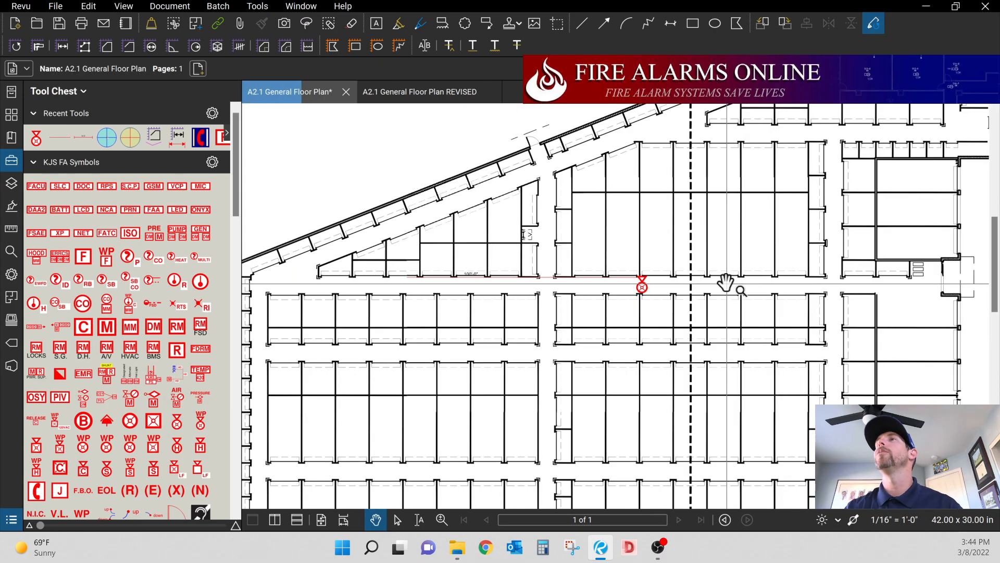
scroll(726, 283, down, 1)
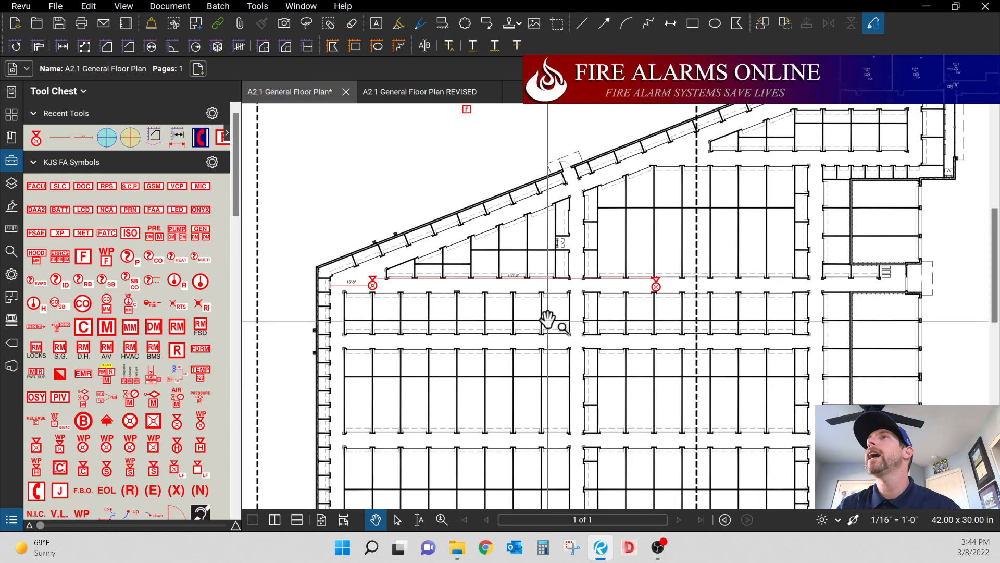
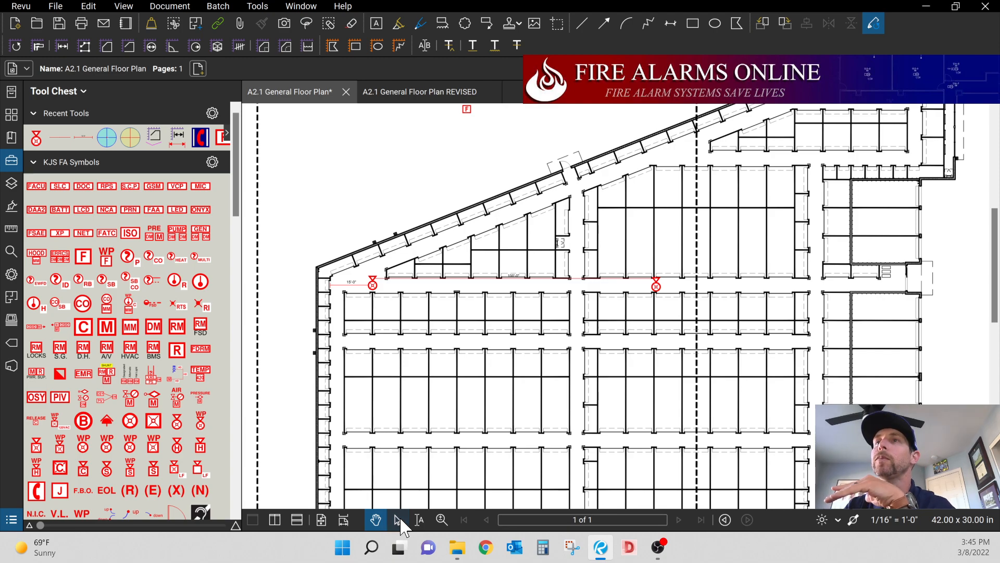
- Copy both appliance symbols with their 15'-0" and 100'-0" measurements into the next corridor south, aligned to its west wall
click(399, 520)
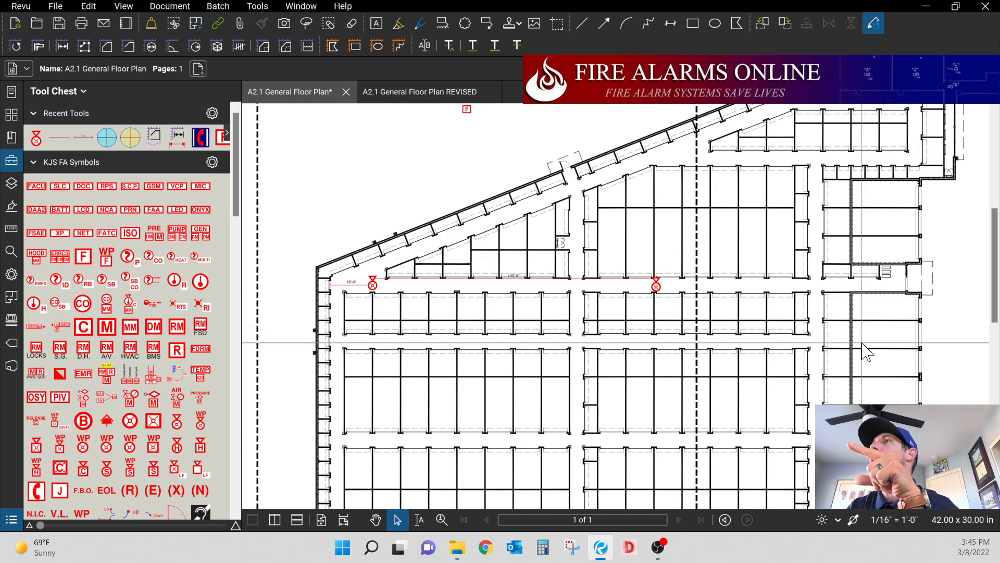
drag(861, 342, 446, 228)
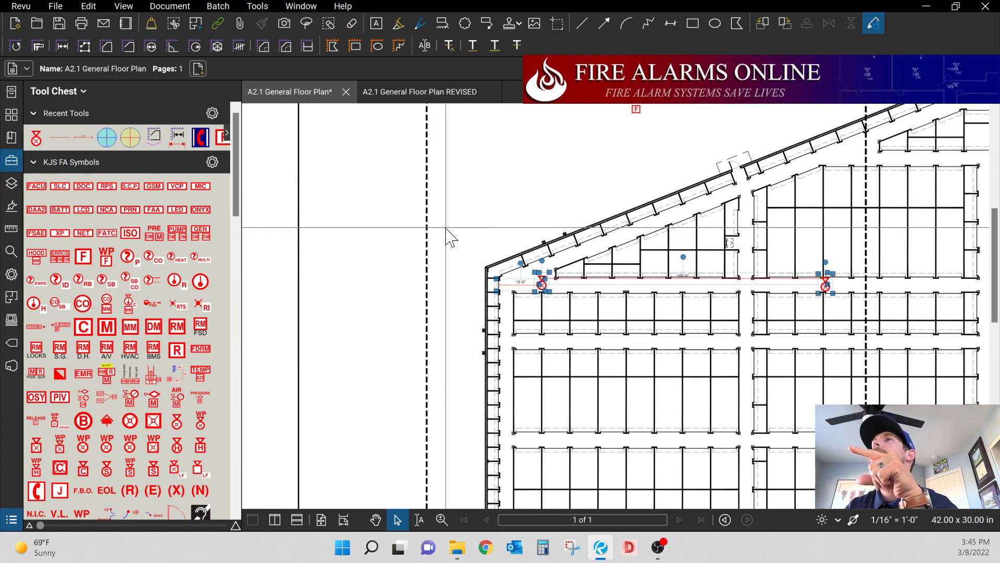
scroll(413, 304, down, 2)
scroll(758, 316, up, 2)
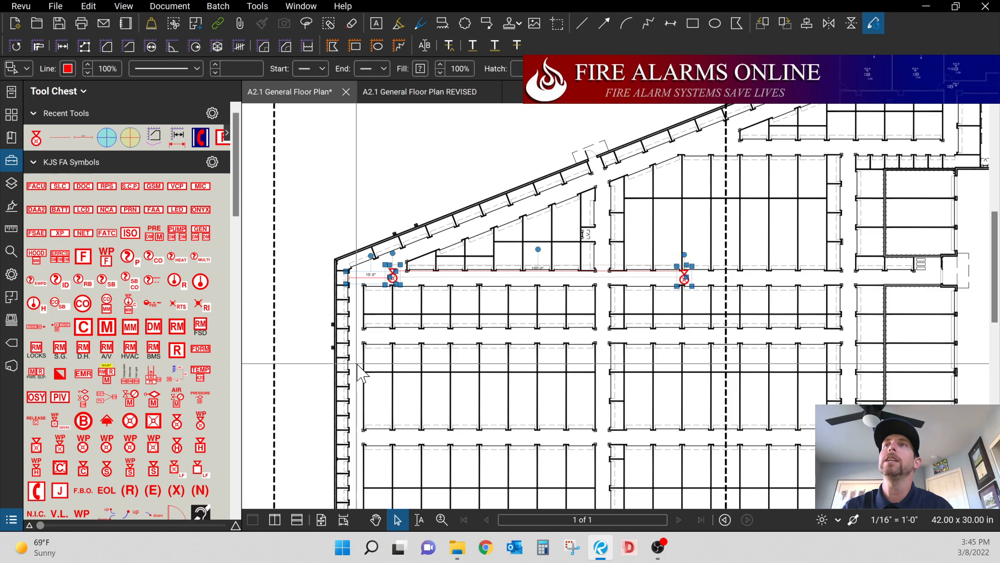
key(ctrl+v)
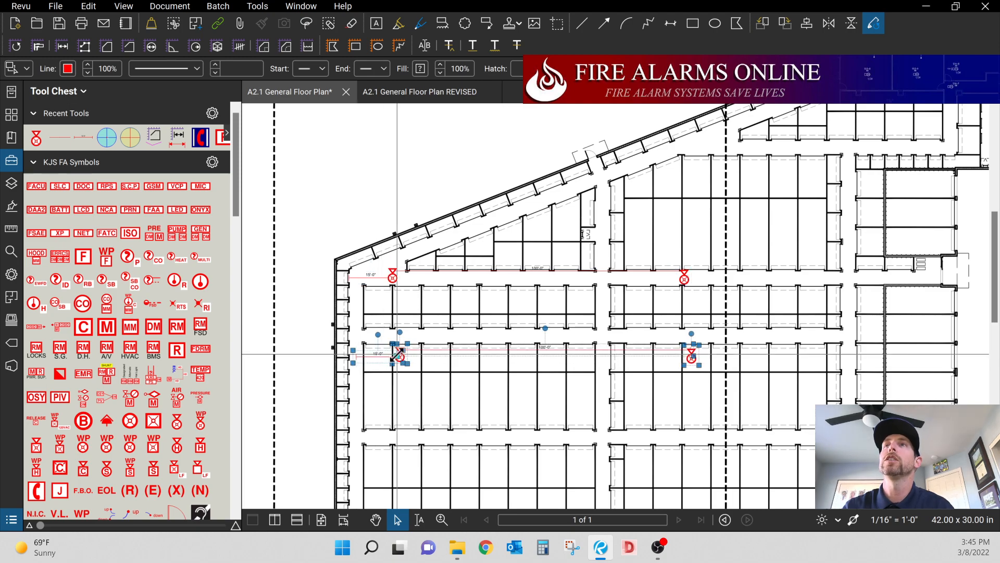
drag(405, 356, 396, 345)
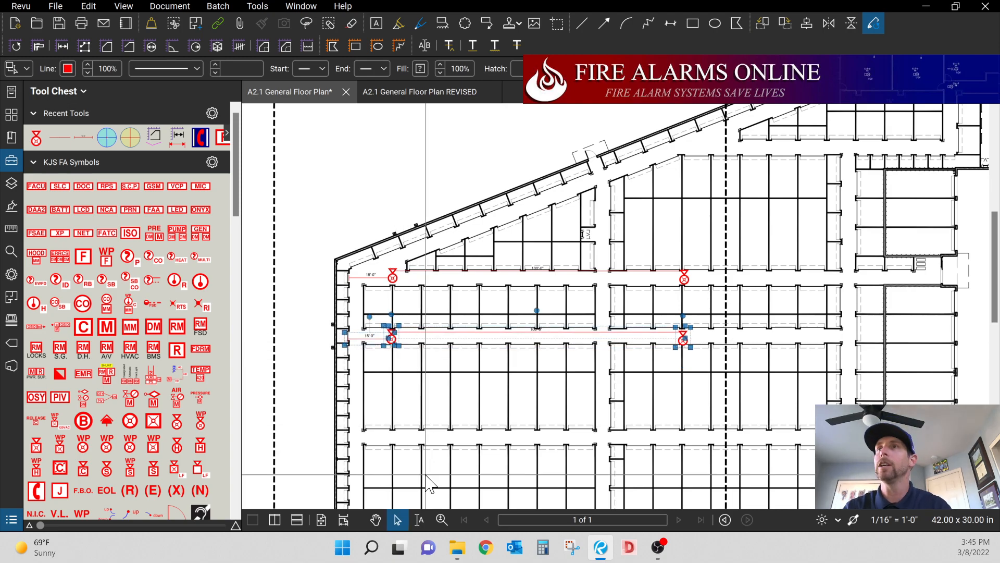
- Paste another copy of the symbols and measurements into the third corridor south and align it to the west wall
key(ctrl+v)
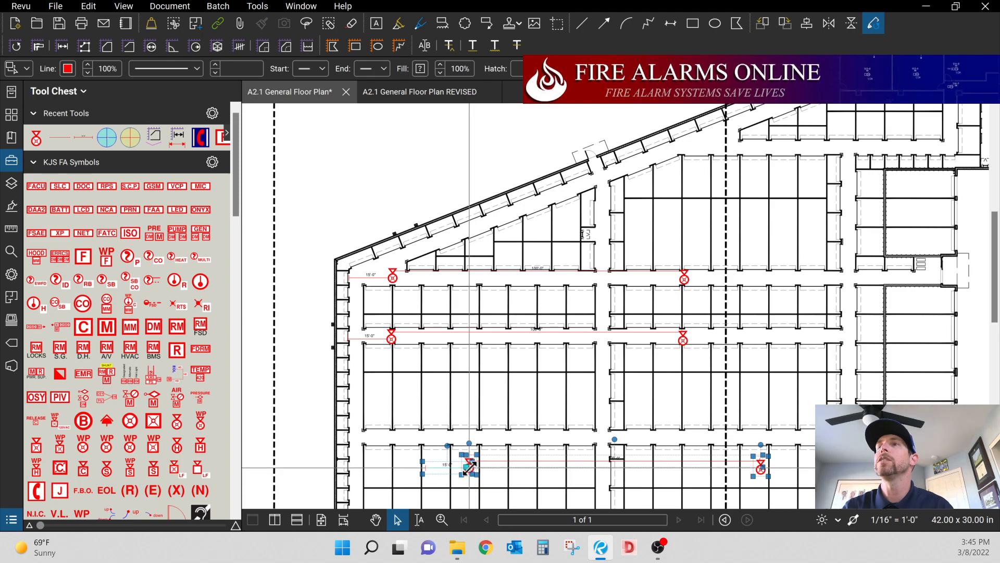
drag(475, 472, 420, 439)
drag(409, 437, 397, 441)
click(429, 409)
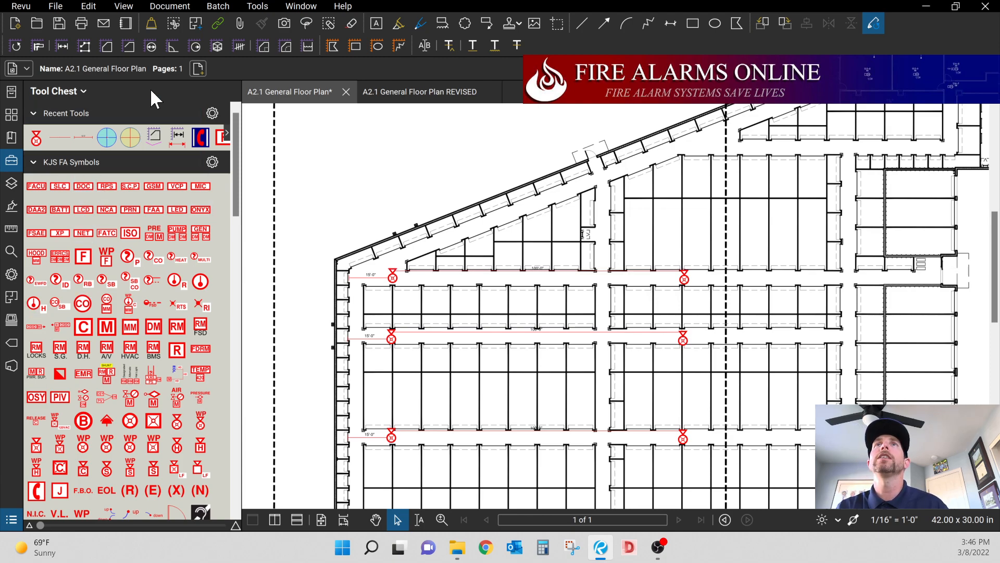
- Place a yellow 21' radius smoke template between the second and third corridors and shift it against the west exterior wall
click(130, 137)
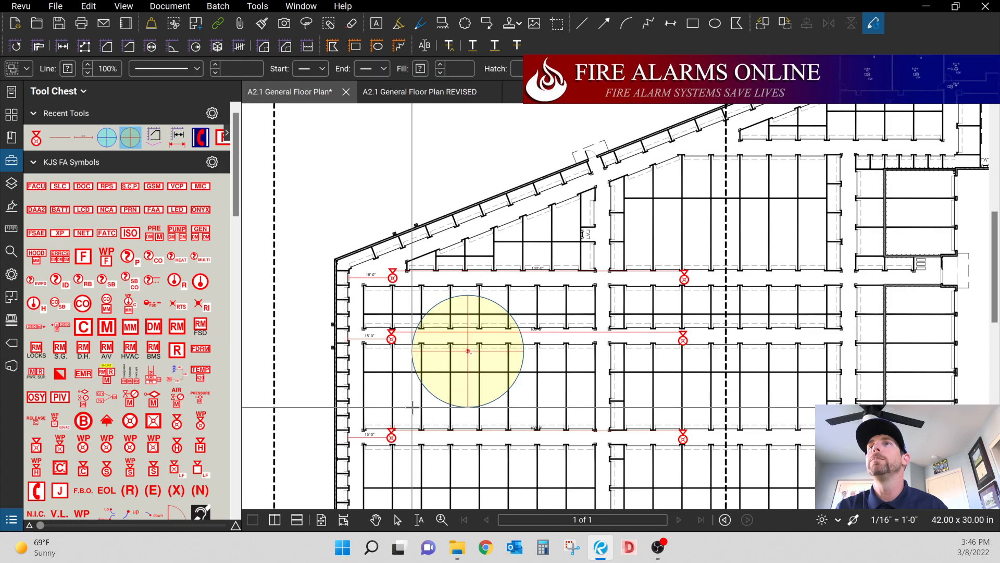
click(317, 450)
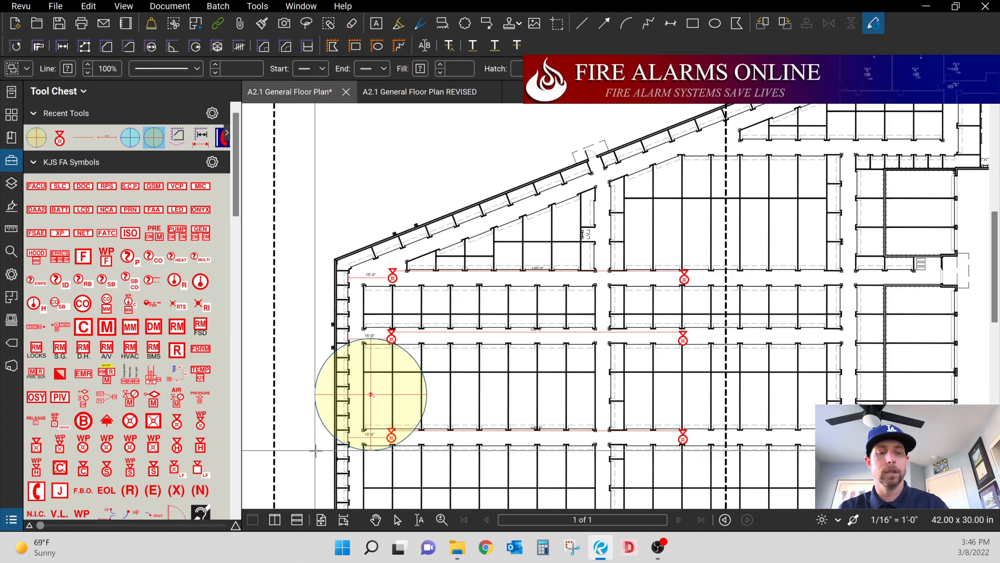
key(Escape)
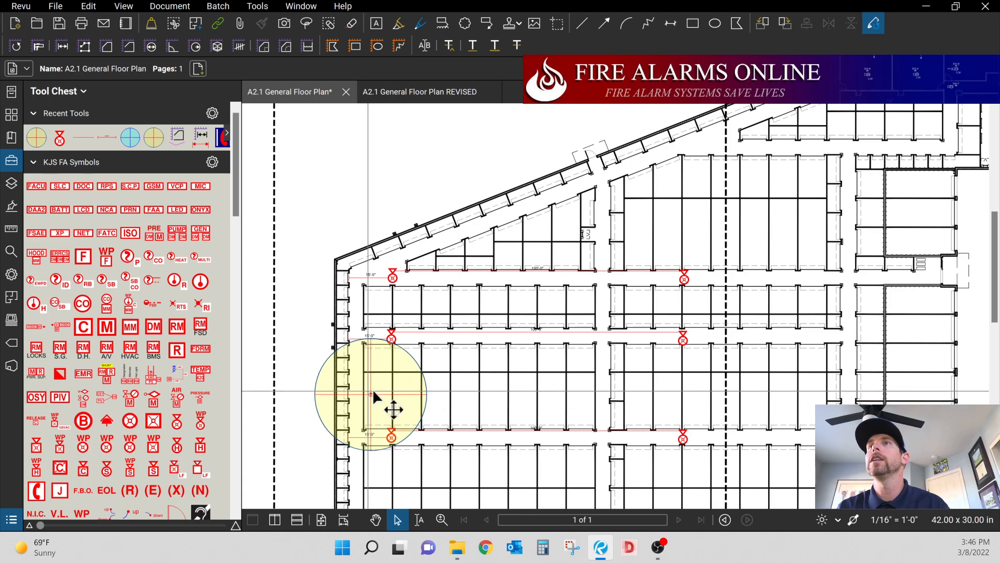
drag(385, 398, 358, 391)
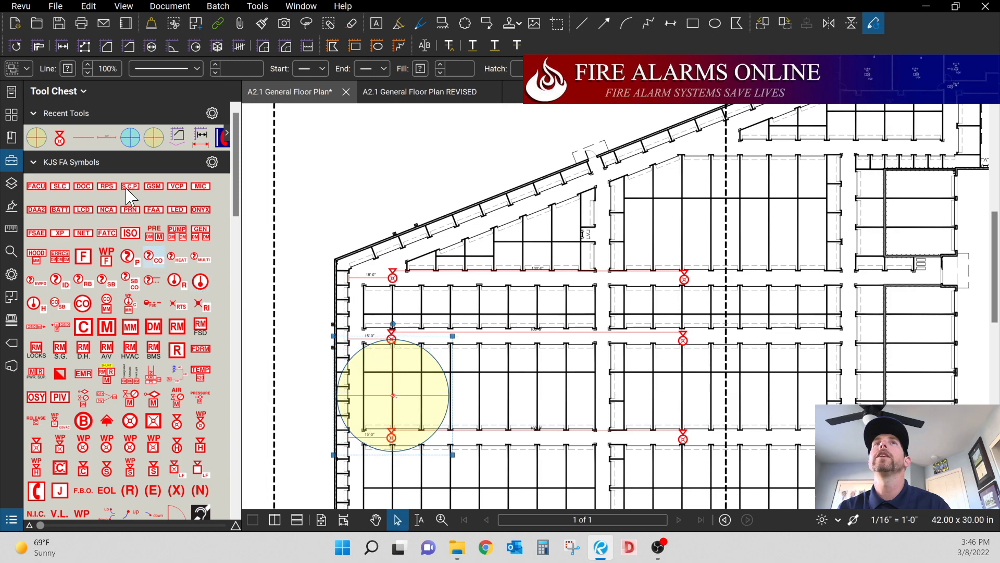
- Place two more yellow 21' radius smoke templates edge to edge, continuing the row eastward from the first template
click(35, 136)
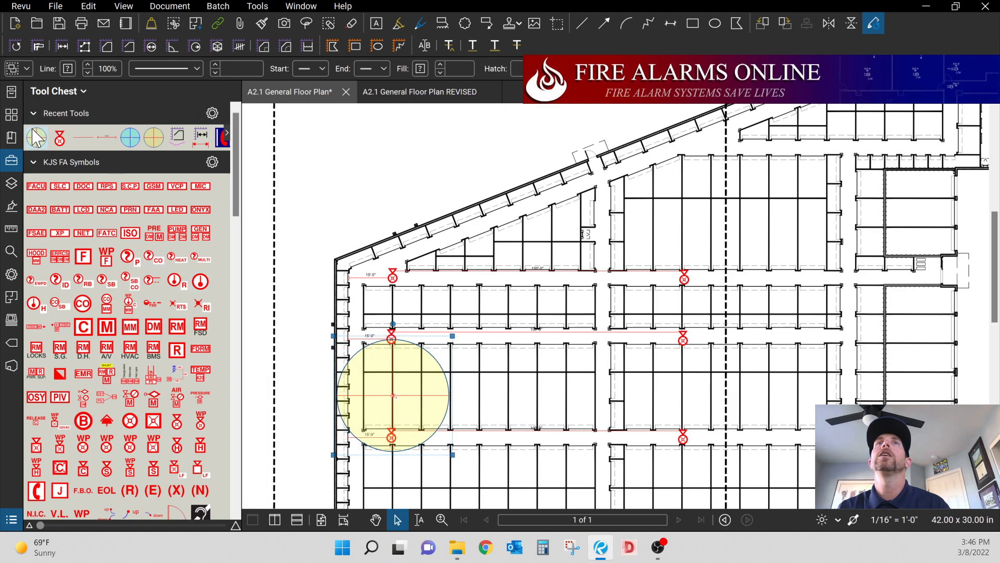
click(495, 417)
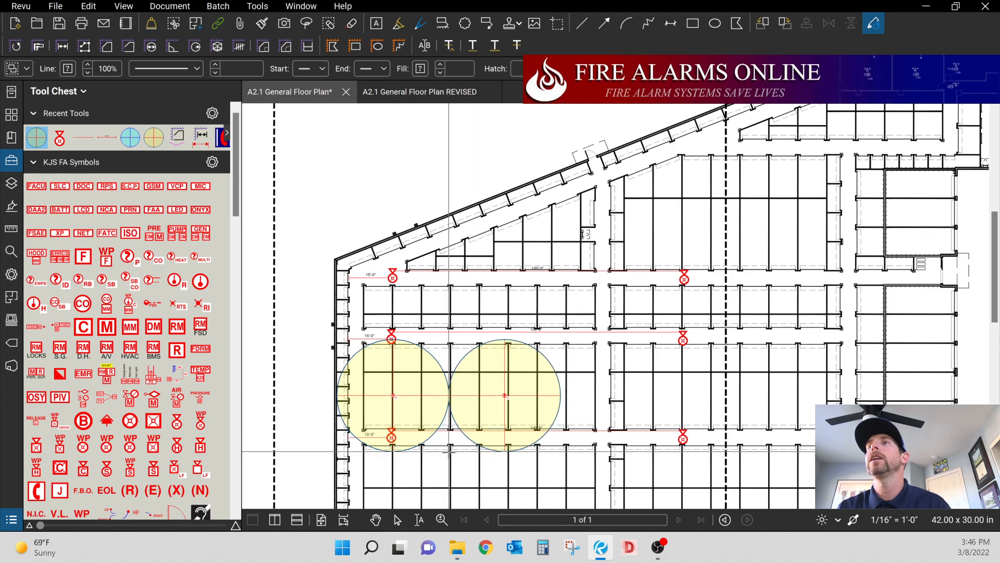
click(451, 451)
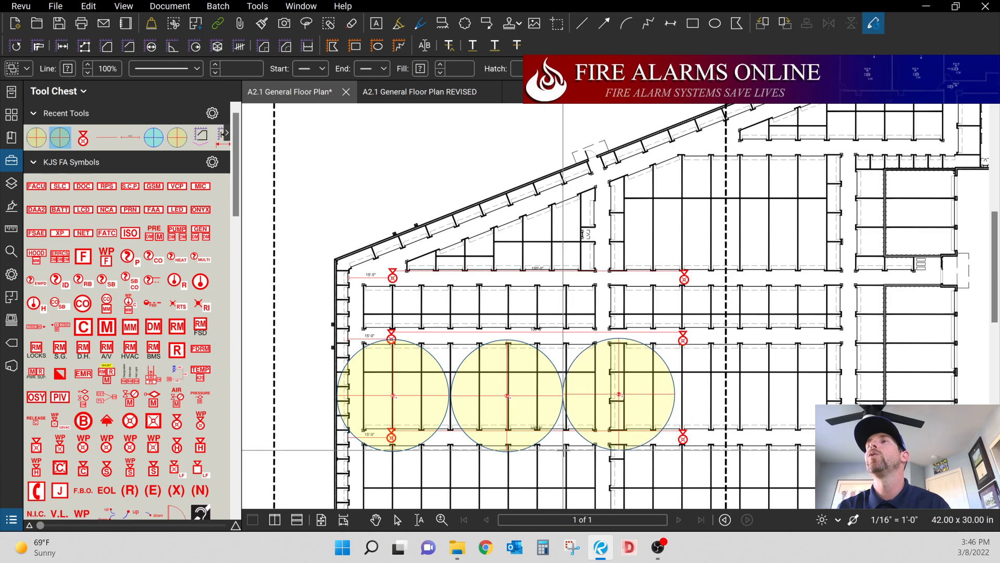
click(563, 449)
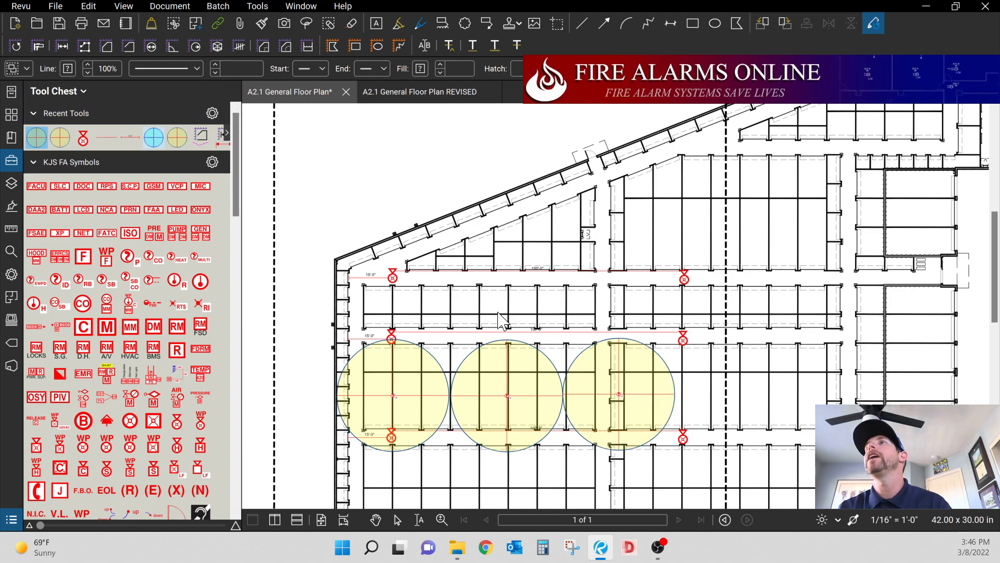
- Place three blue 15' radius smoke templates edge to edge, running westward through the rooms north of the first corridor
click(152, 138)
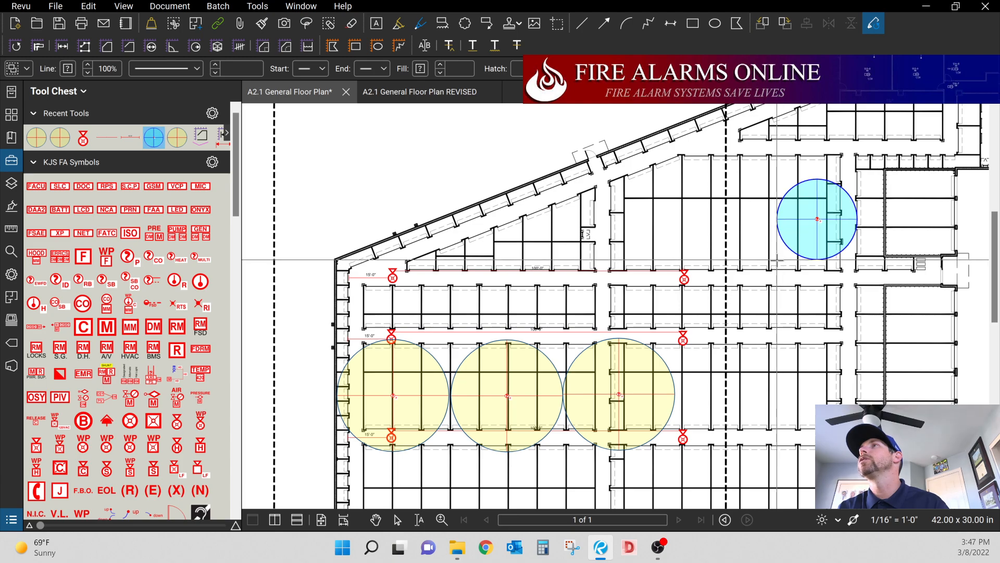
click(752, 270)
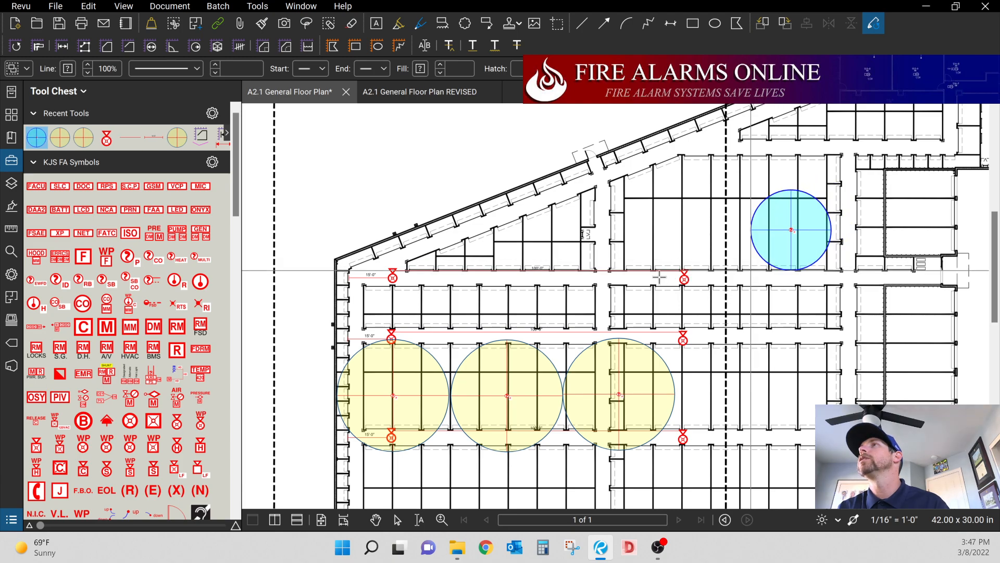
click(668, 271)
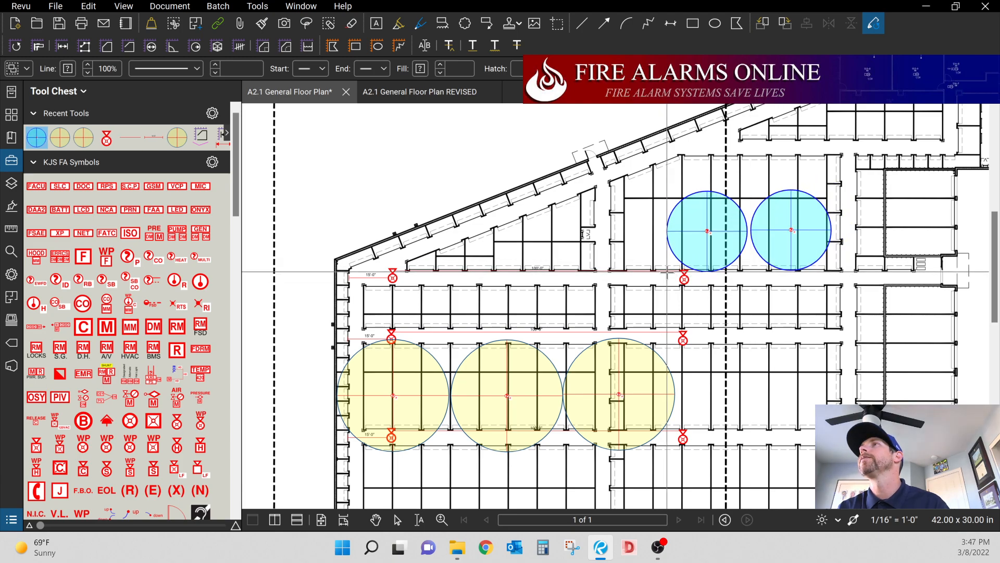
click(670, 270)
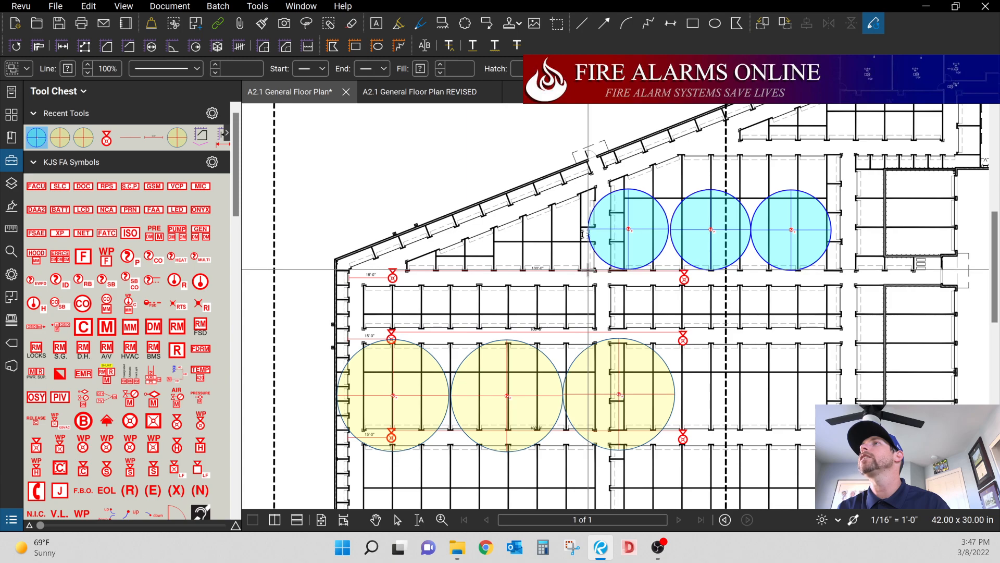
click(589, 271)
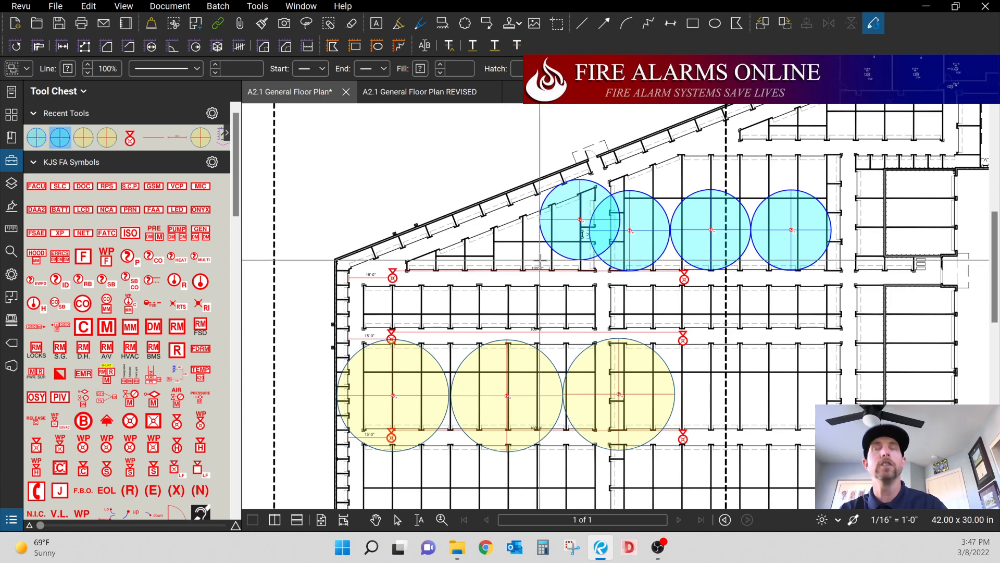
- Place the 15cd (20' x 20') ceiling strobe coverage template on the dashed boundary line at the plan's northwest corner
key(Escape)
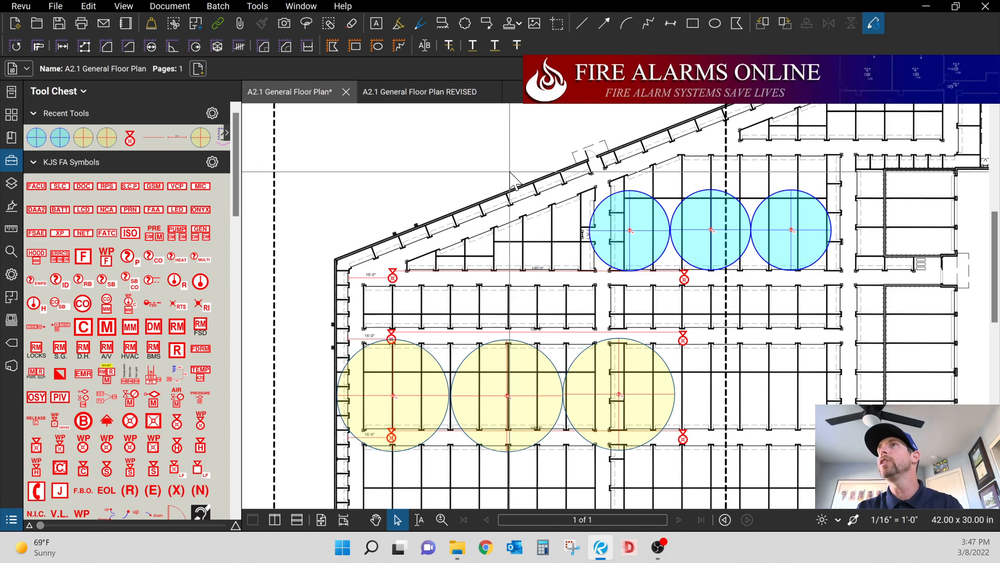
scroll(510, 174, down, 3)
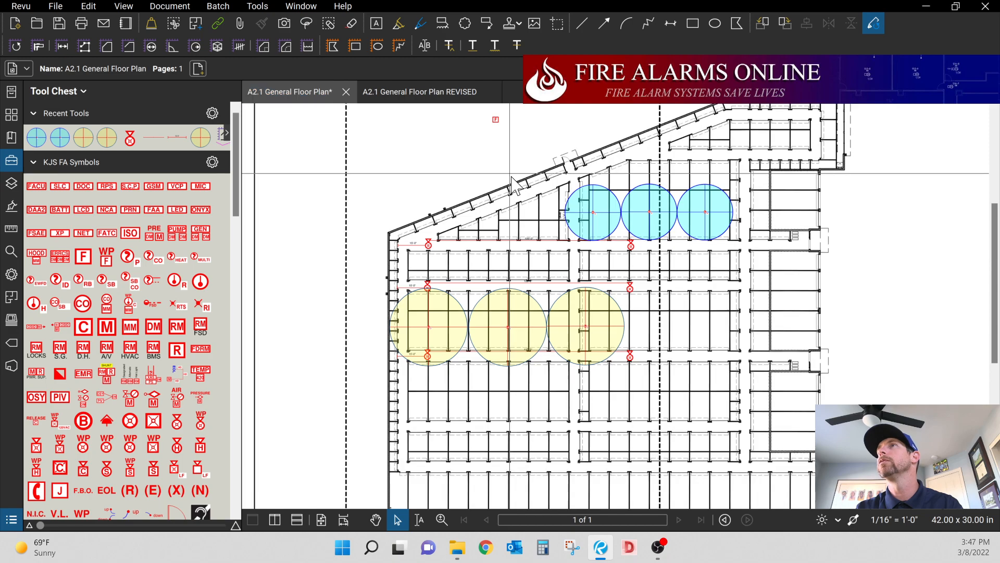
scroll(677, 221, up, 1)
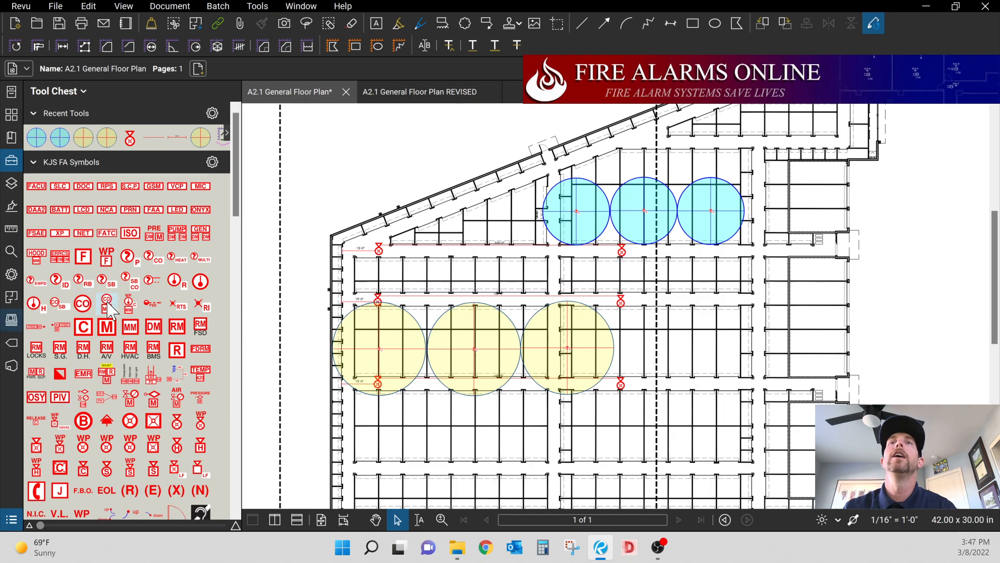
scroll(109, 310, down, 15)
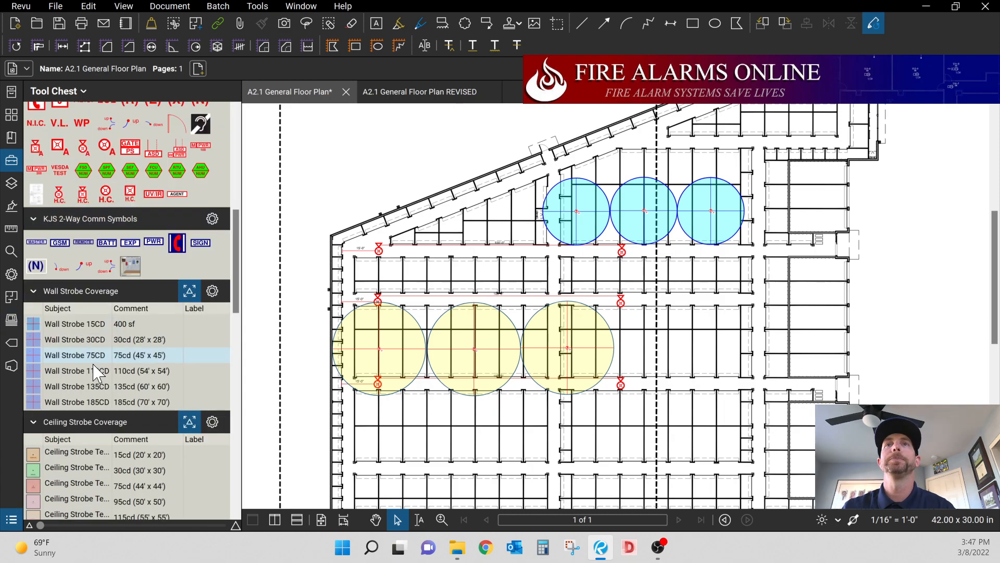
scroll(94, 359, down, 6)
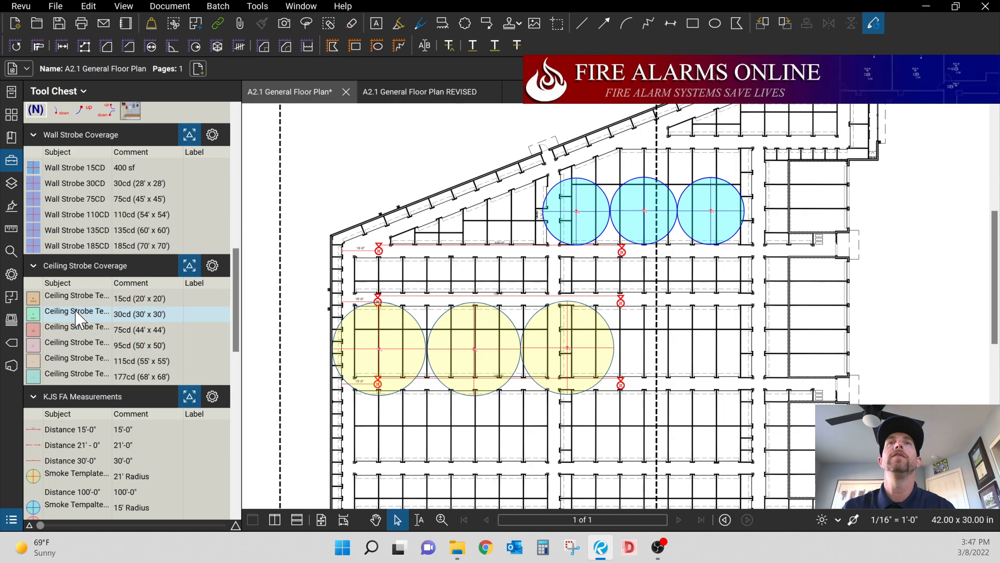
click(69, 300)
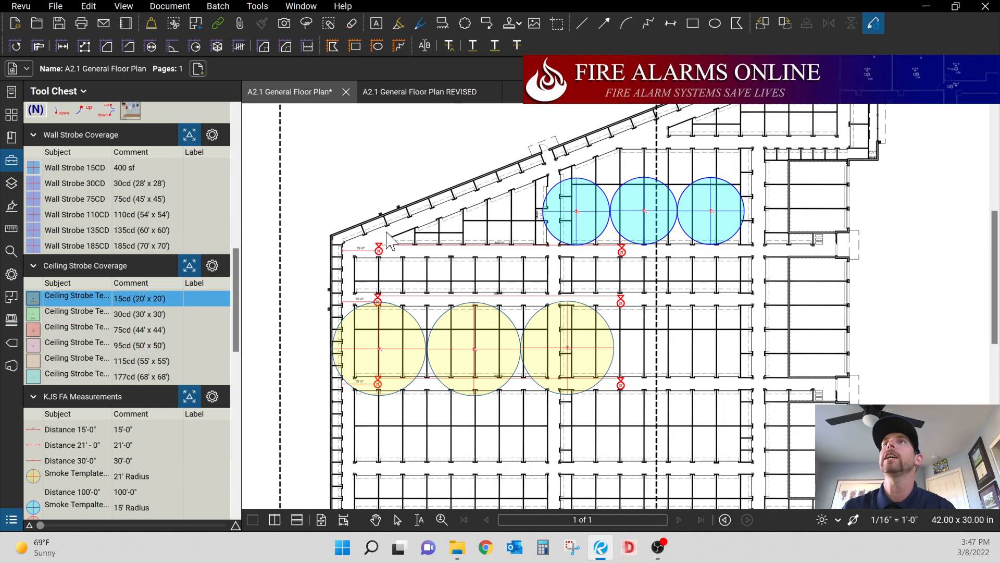
scroll(397, 321, down, 5)
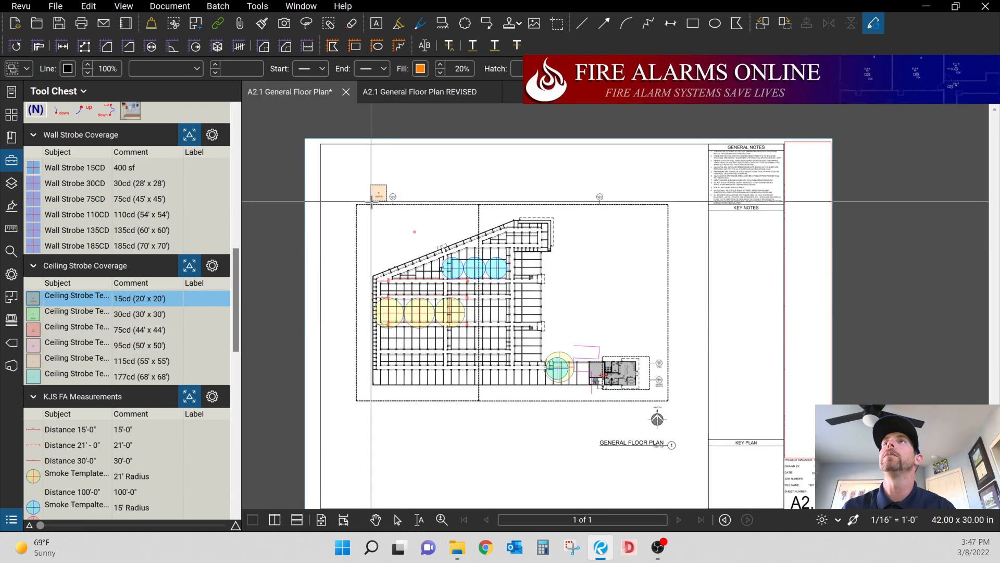
scroll(372, 200, up, 4)
scroll(371, 199, up, 4)
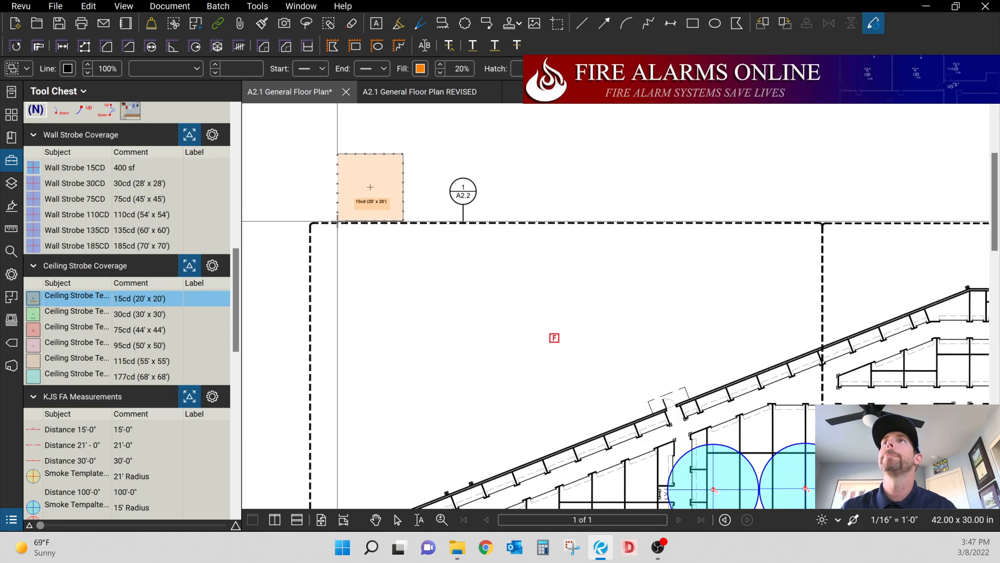
click(332, 223)
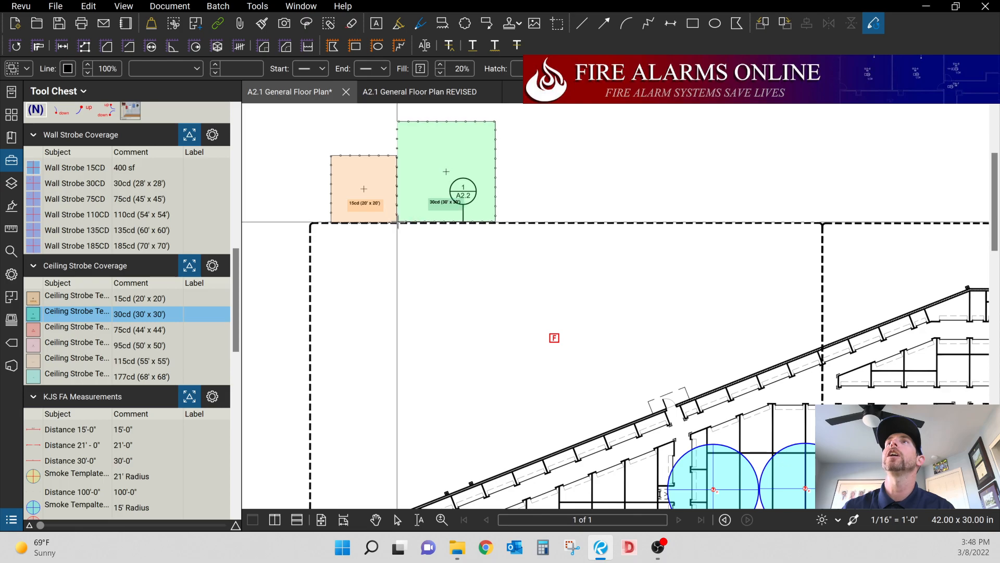
- Place the 30cd (30' x 30'), 75cd (44' x 44') and 95cd (50' x 50') ceiling strobe templates eastward along the dashed boundary line
click(397, 223)
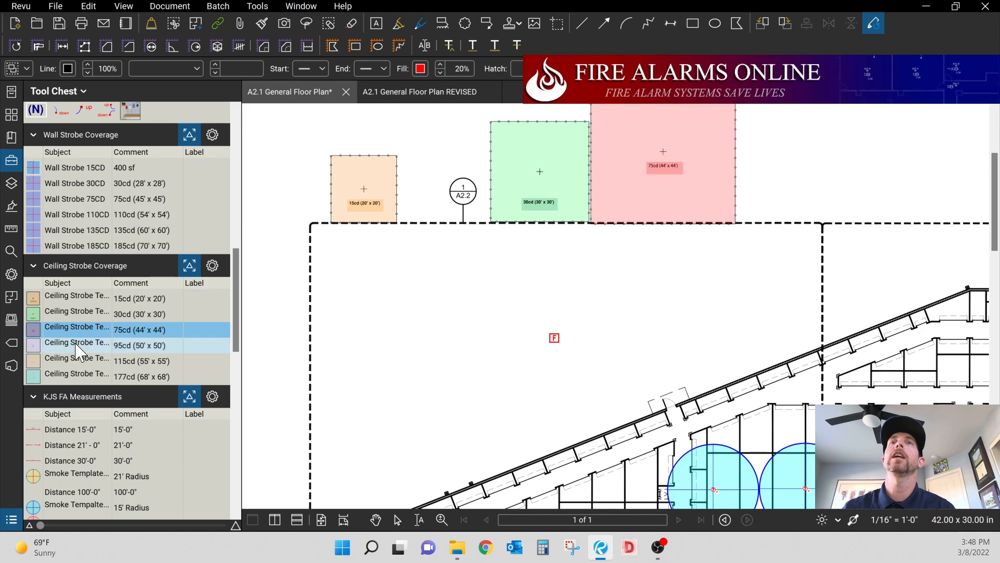
click(128, 348)
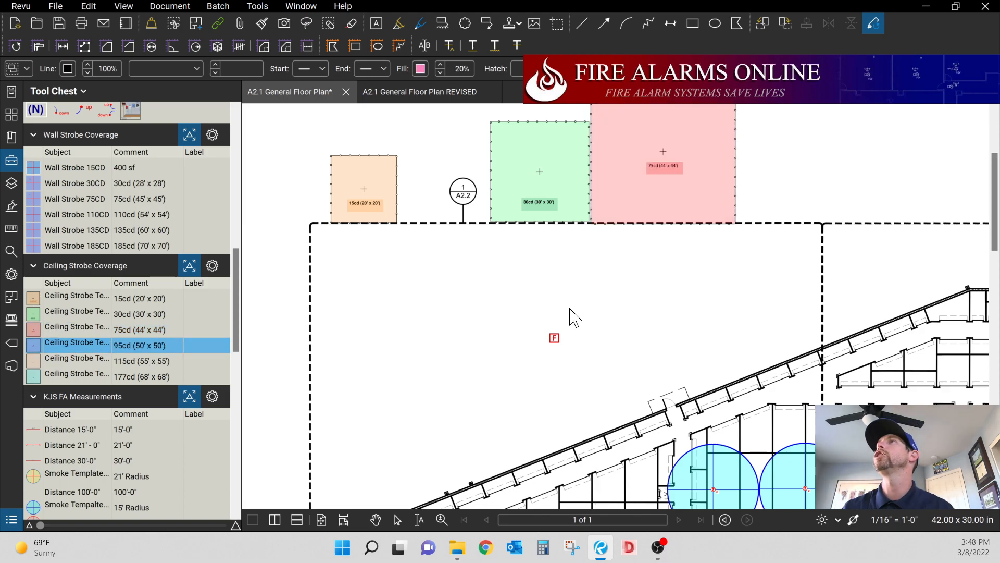
scroll(573, 315, down, 2)
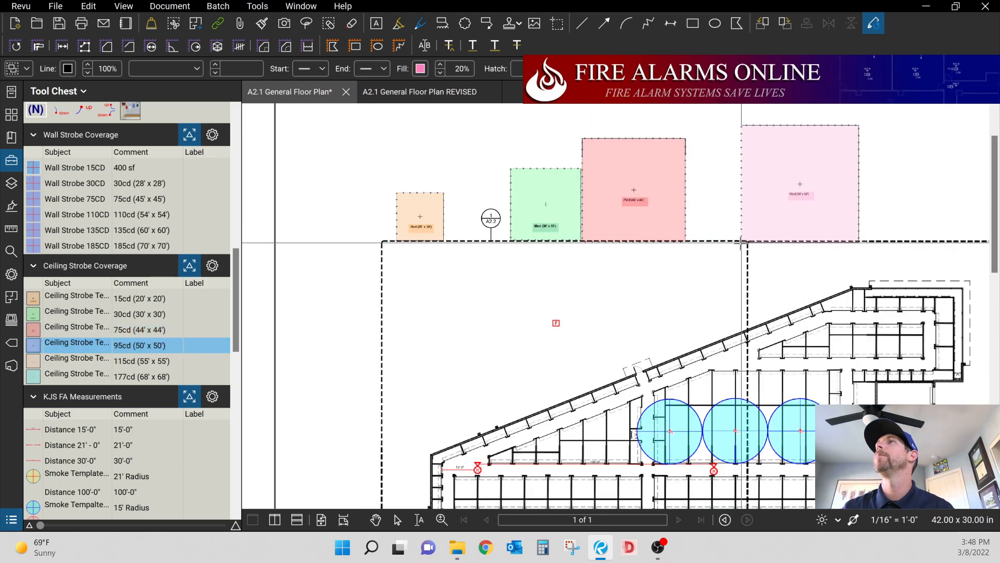
click(687, 242)
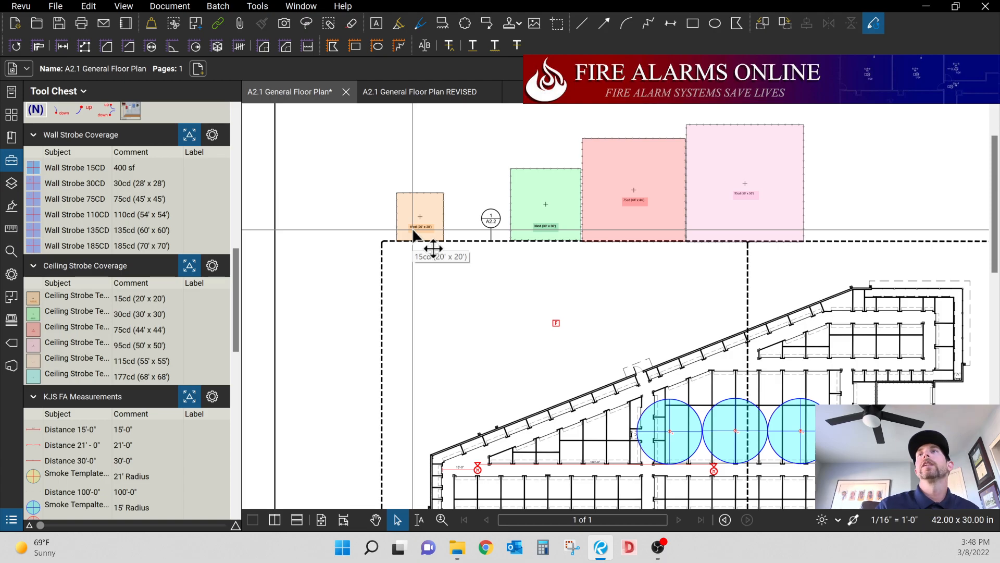
- Examine the strobe coverage, fire alarm measurement, DAS-ERRCS, structured cable, card access, CCTV, intrusion and smoke control tool sets
scroll(172, 292, down, 3)
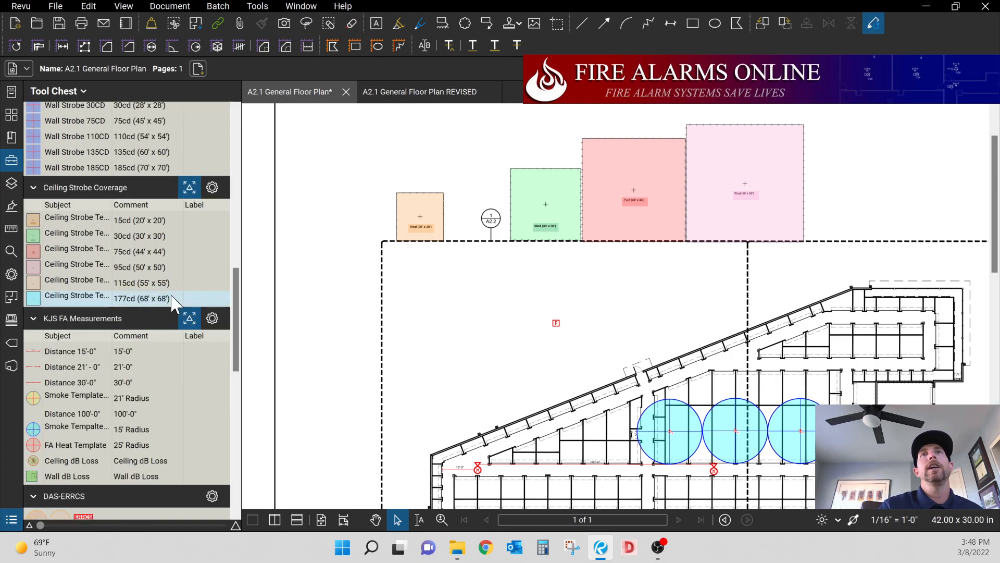
scroll(96, 180, up, 3)
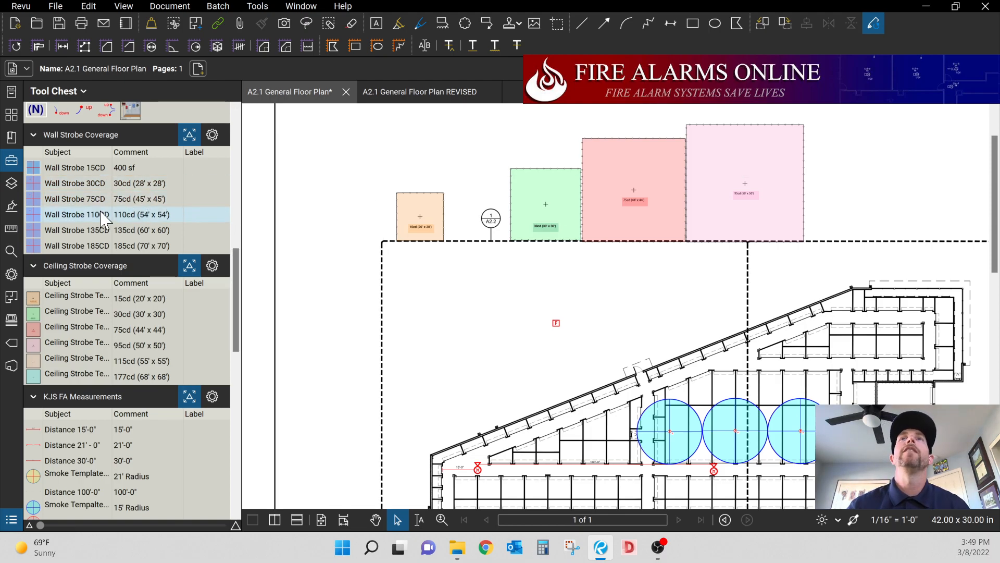
scroll(102, 219, down, 10)
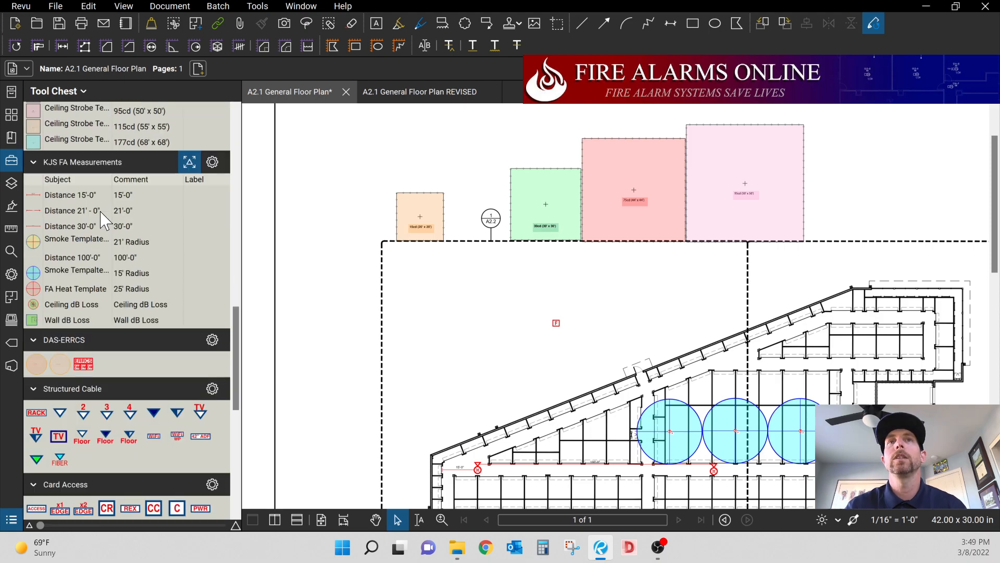
scroll(103, 219, down, 2)
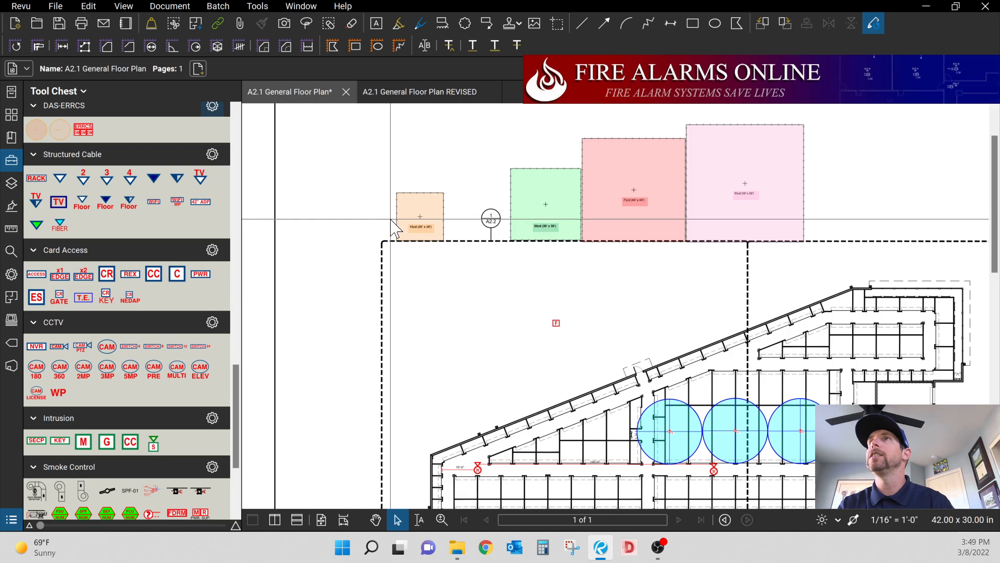
scroll(335, 213, down, 2)
scroll(405, 280, up, 1)
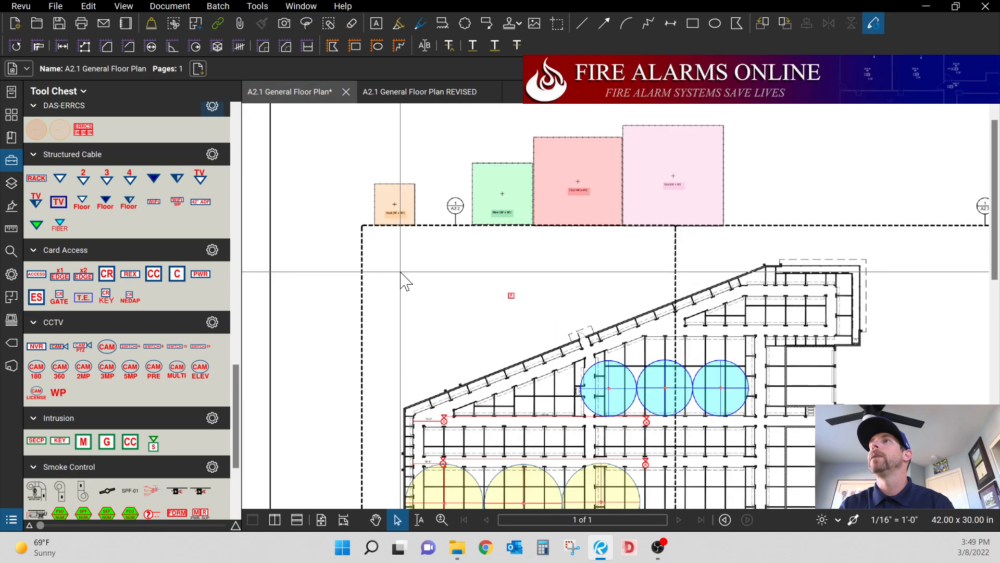
scroll(516, 359, up, 3)
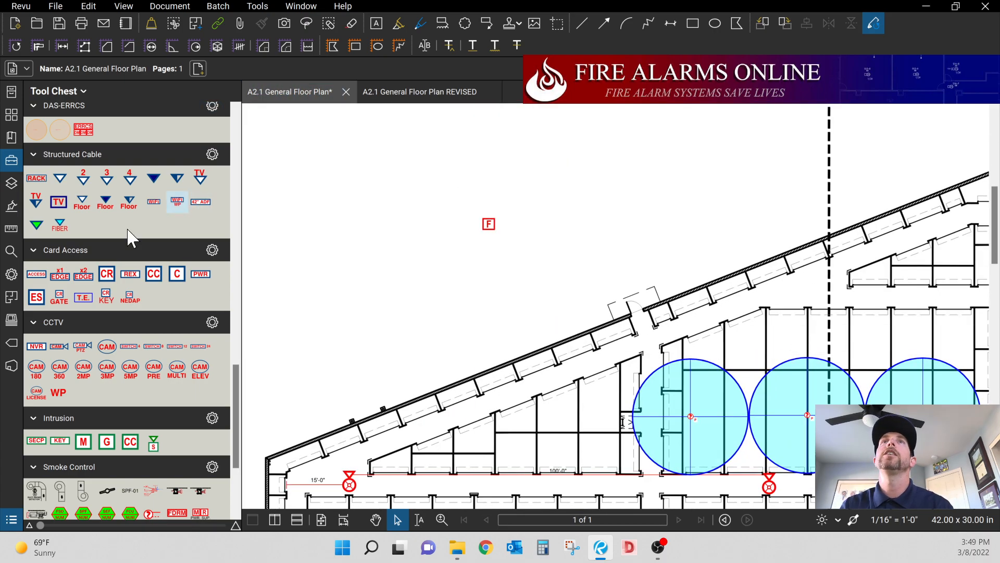
- Place an FACU symbol beside the F symbol northwest of the building and a smoke detector symbol with subscript P below it
scroll(80, 215, up, 15)
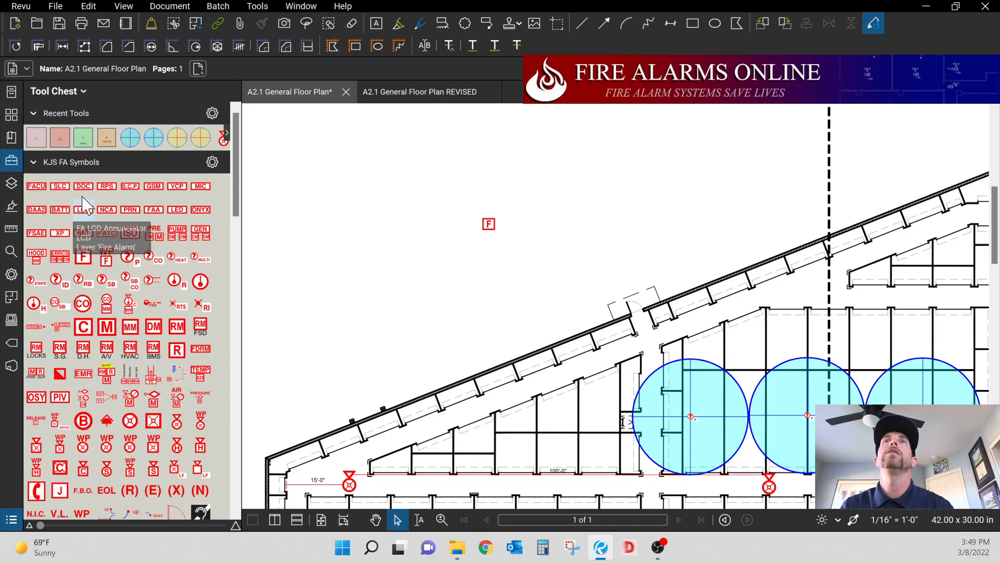
click(37, 191)
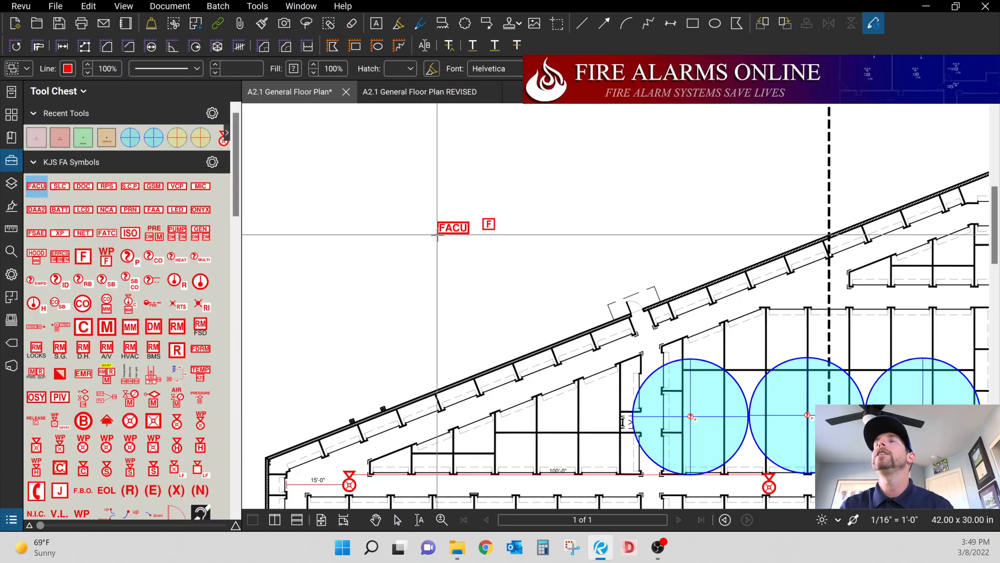
click(439, 229)
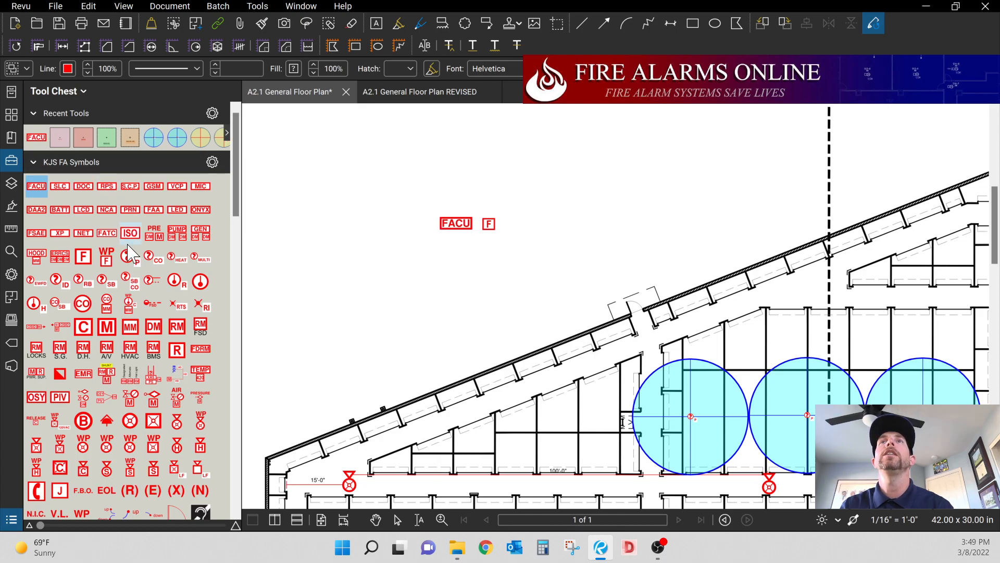
click(459, 259)
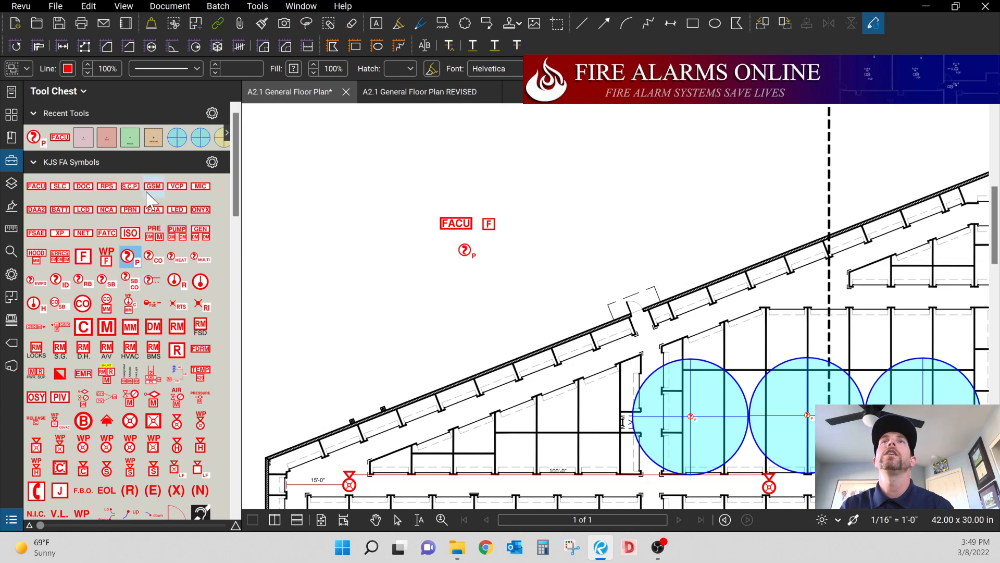
- Stack a DOC symbol and a GSM symbol above the FACU symbol
click(88, 187)
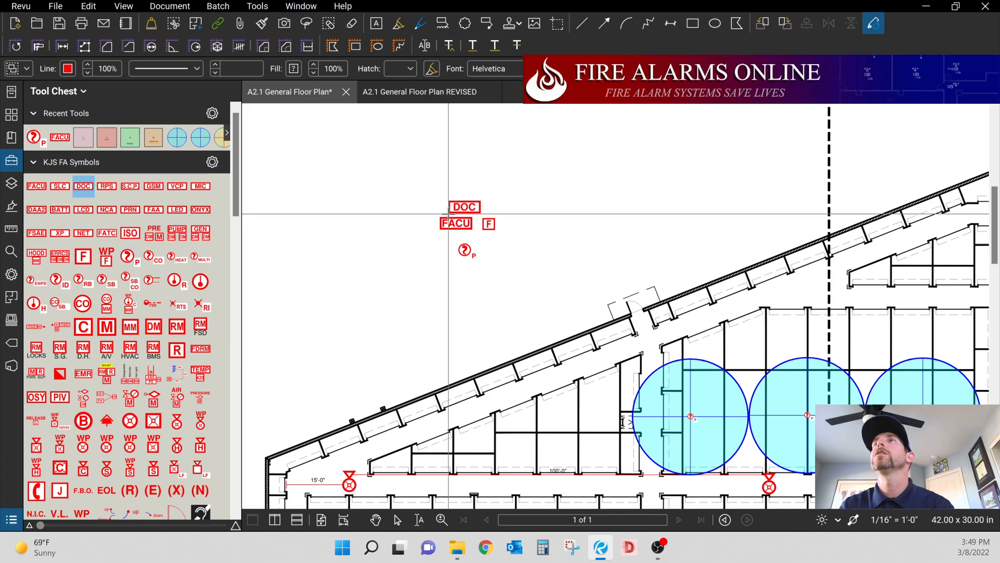
click(439, 214)
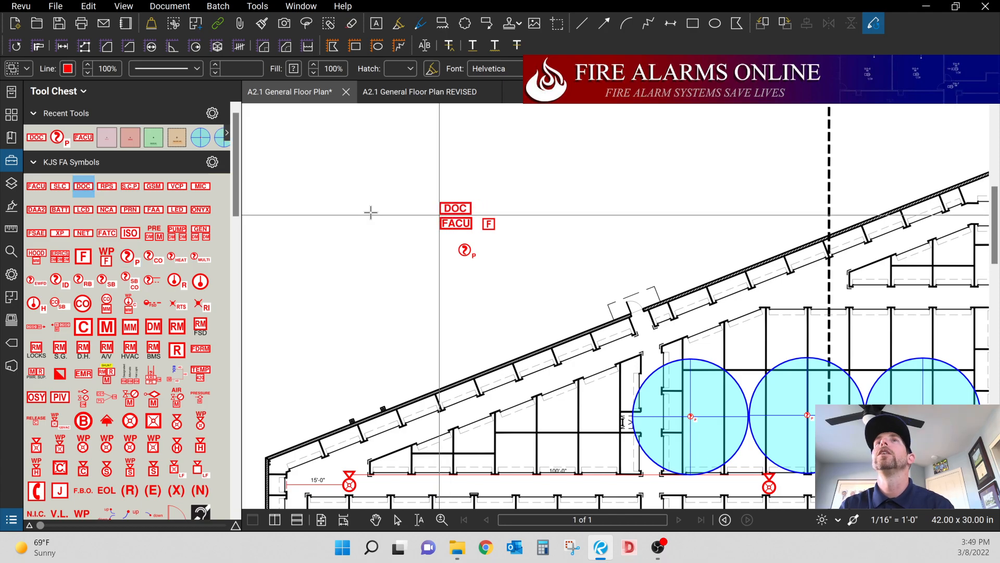
click(155, 189)
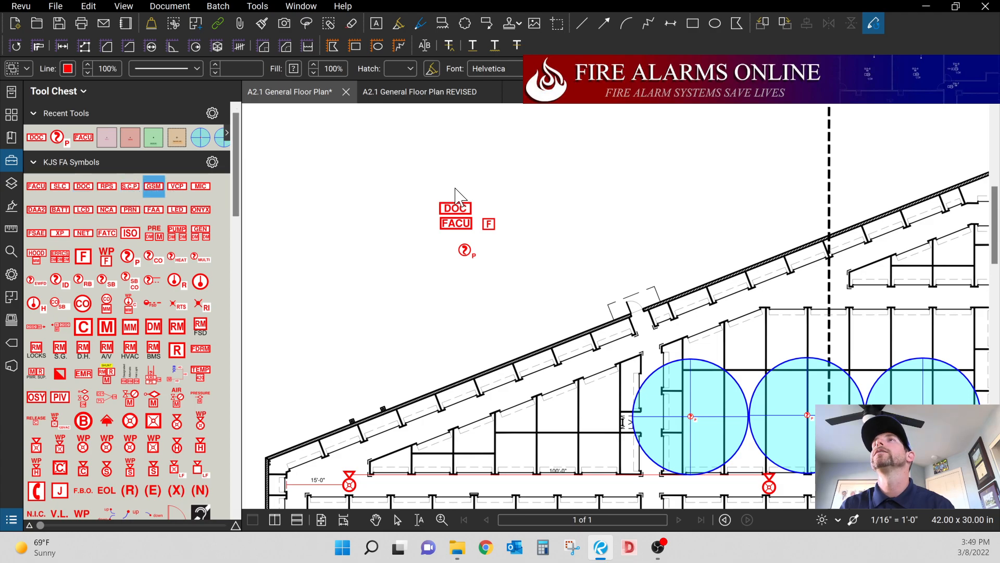
click(438, 198)
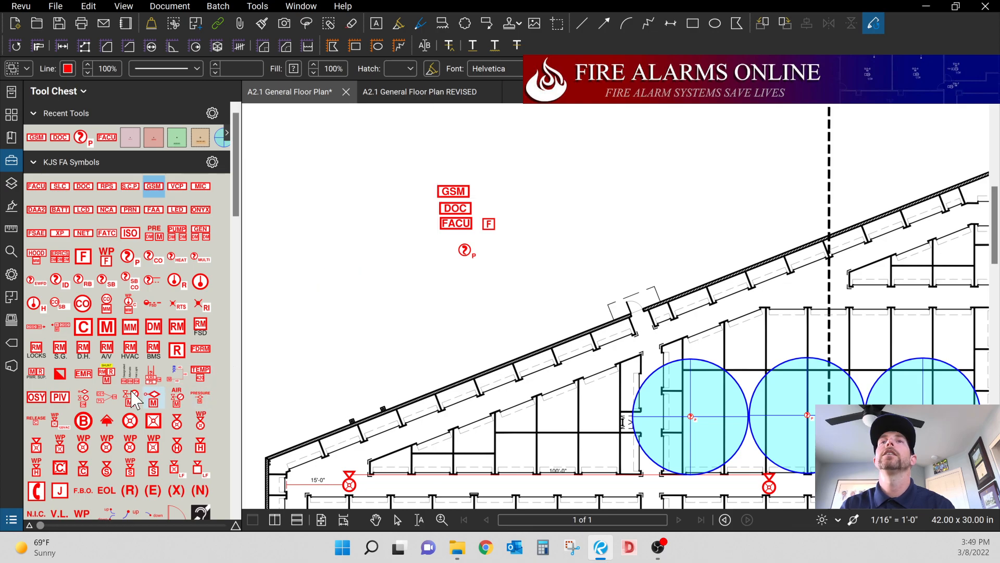
- Place the combined device symbol group with the DM module below the FACU symbol and a CO detector symbol west of it
click(86, 398)
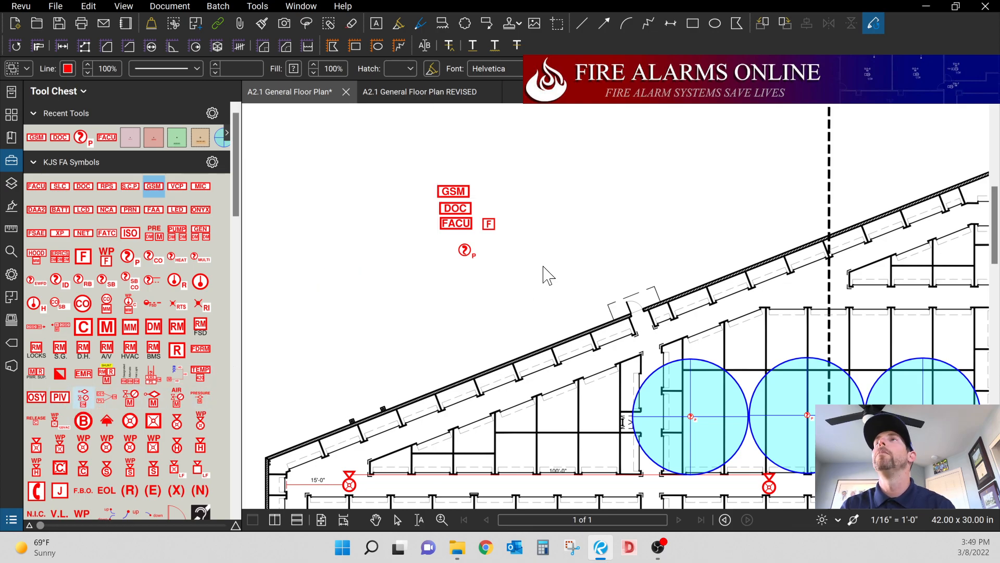
click(432, 295)
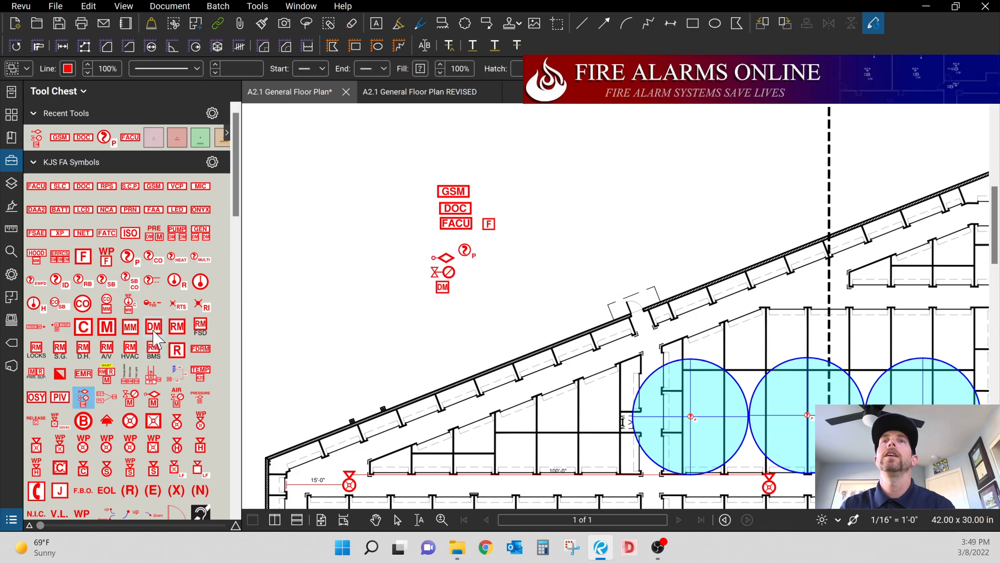
click(83, 304)
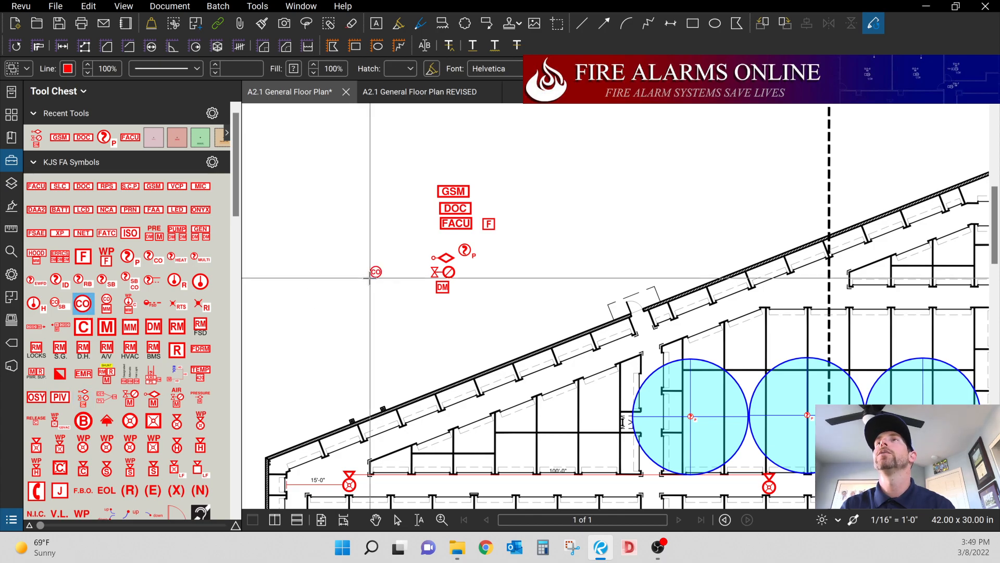
click(370, 278)
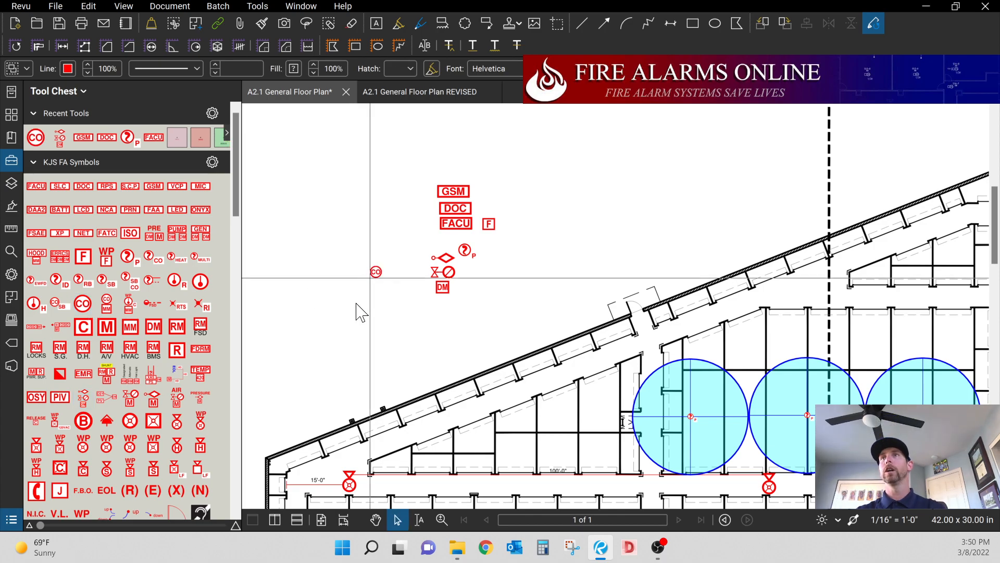
key(Escape)
scroll(337, 337, down, 3)
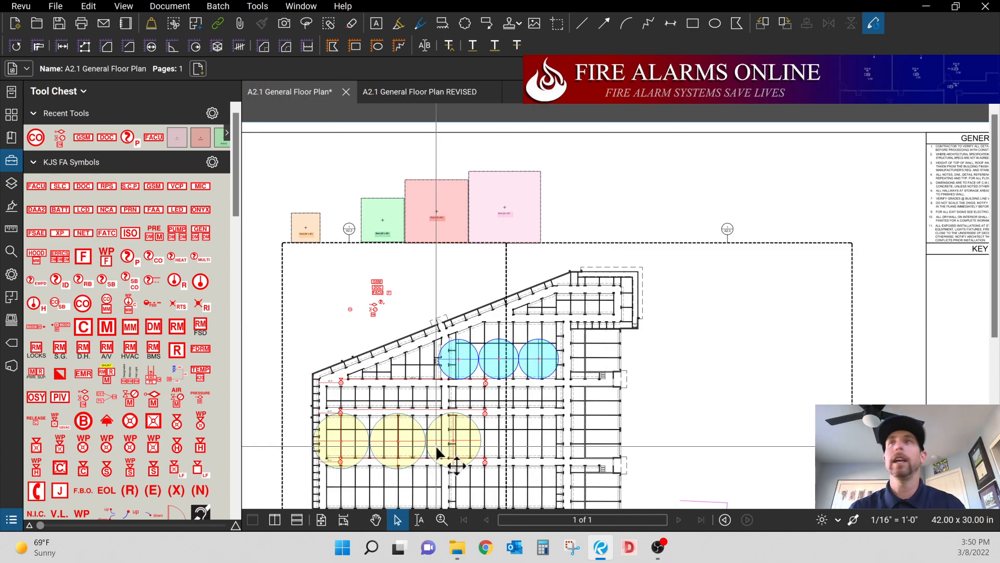
scroll(447, 453, down, 2)
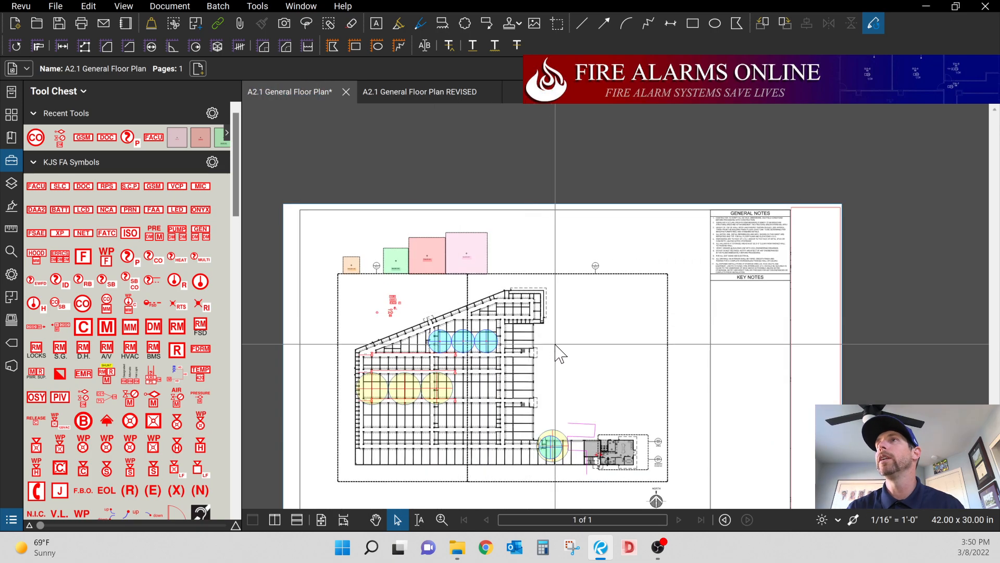
scroll(558, 353, up, 3)
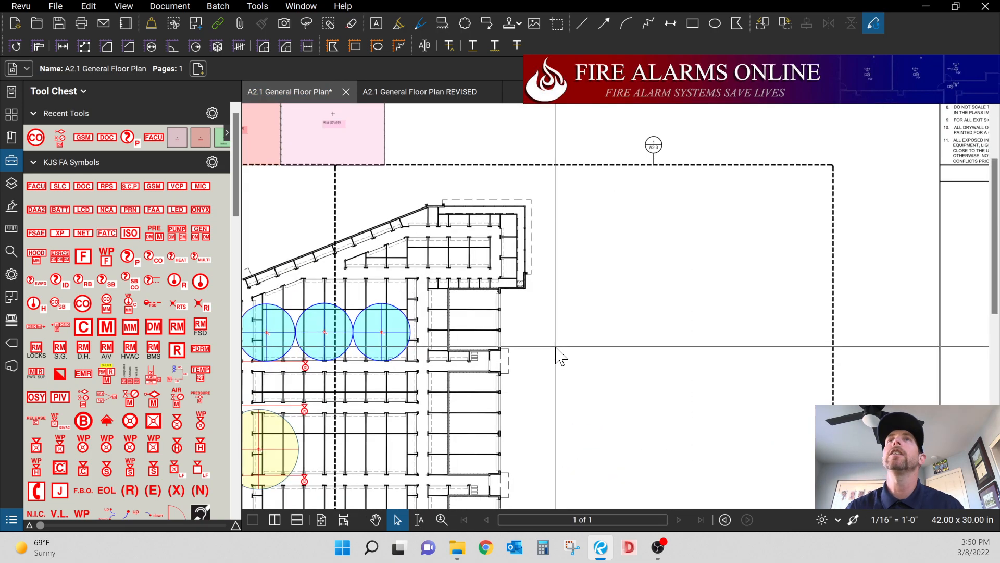
scroll(149, 276, down, 12)
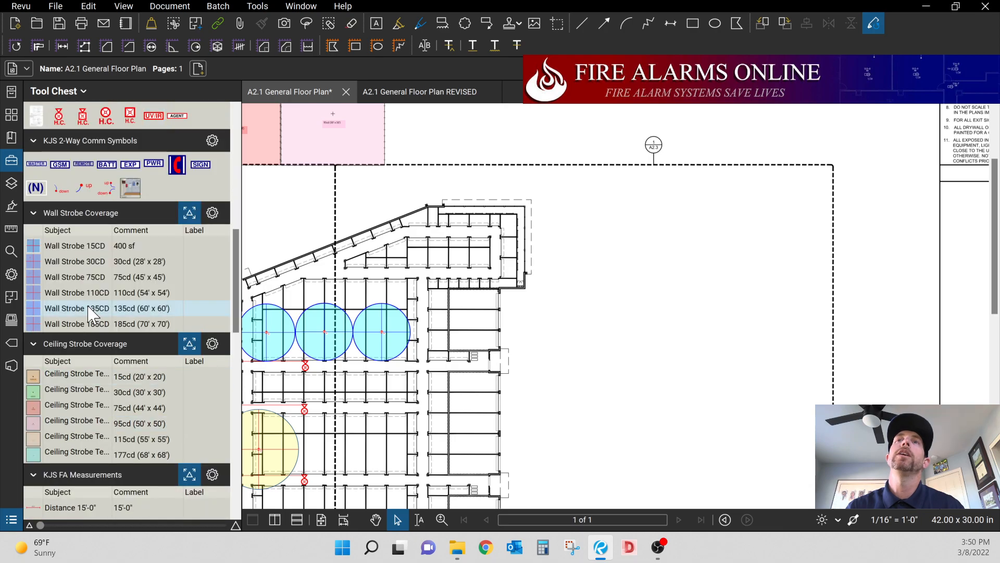
- Create a legend from the KJS FA Symbols tool set and place it in the blank area east of the building
scroll(115, 279, up, 10)
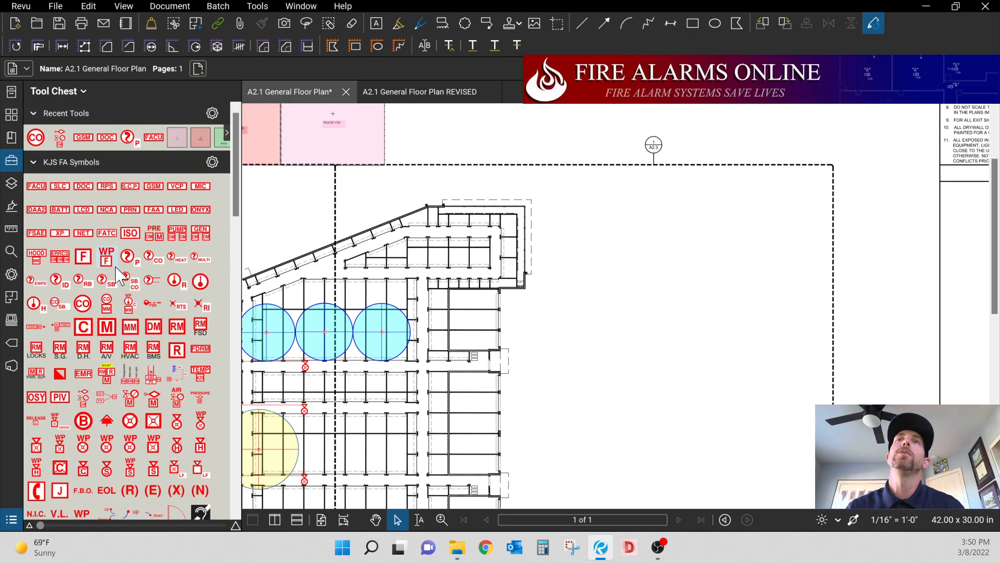
click(212, 163)
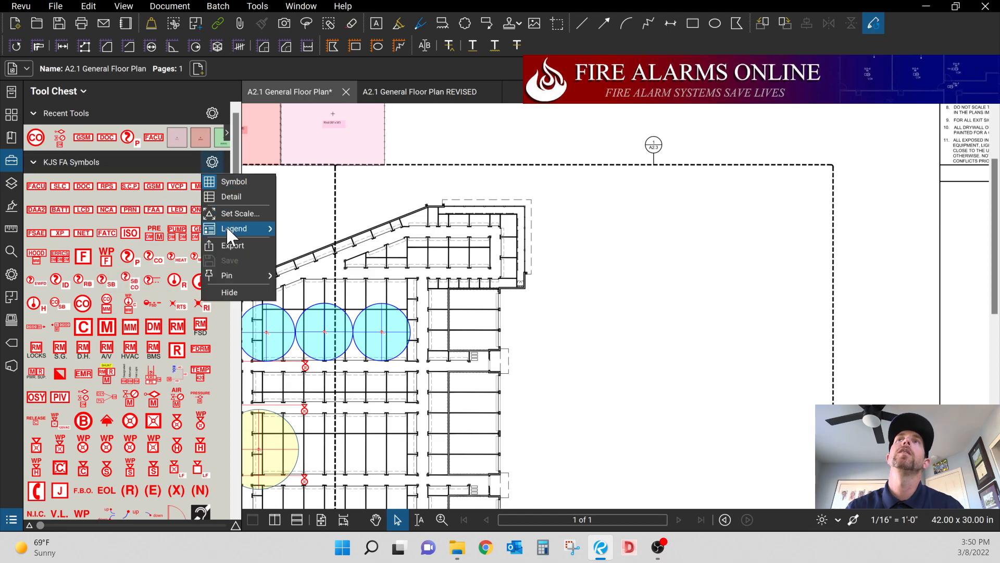
mouse_move(226, 230)
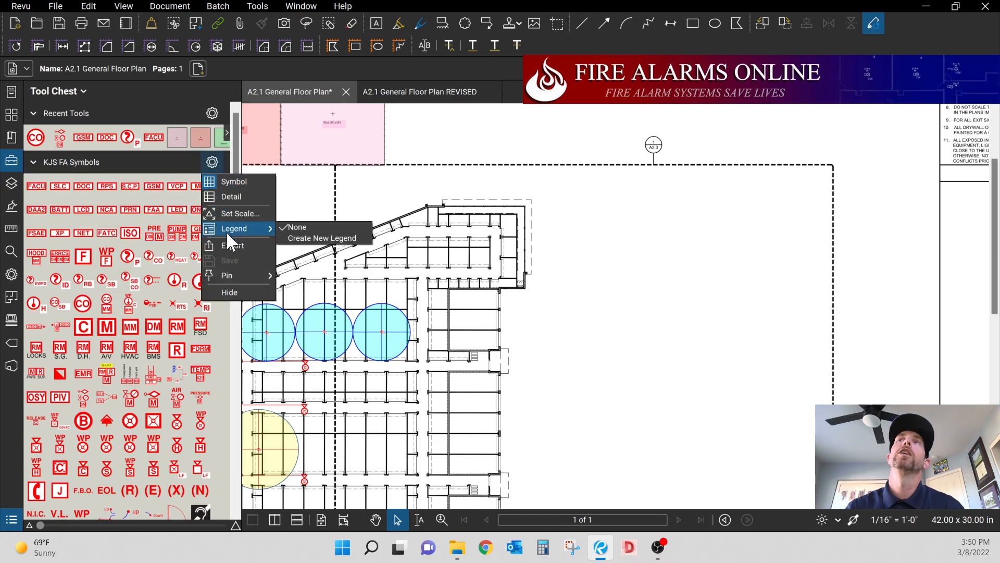
click(305, 239)
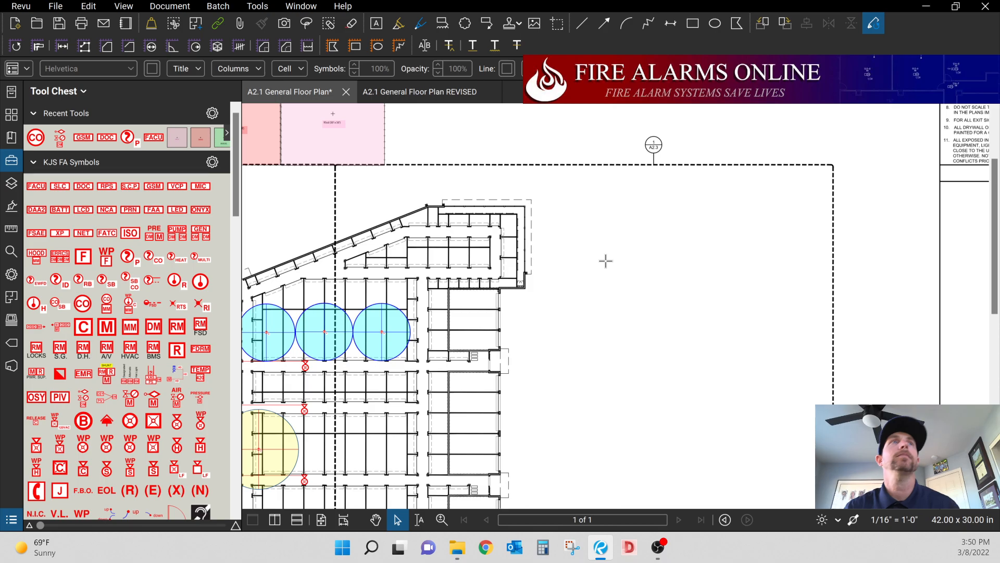
key(Escape)
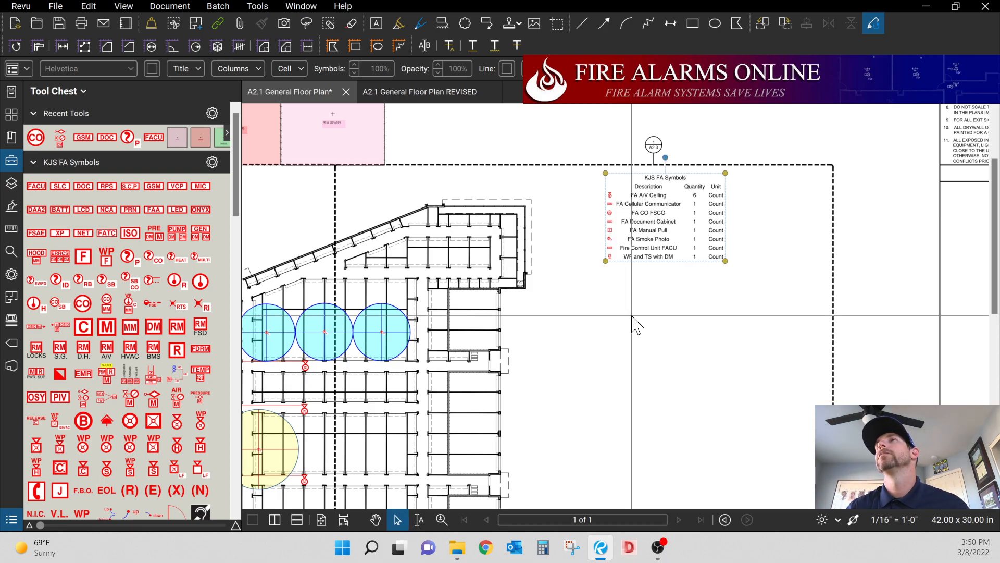
- Move the KJS FA Symbols legend slightly lower in the blank area beside the building's northeast wing
scroll(631, 316, down, 1)
key(Escape)
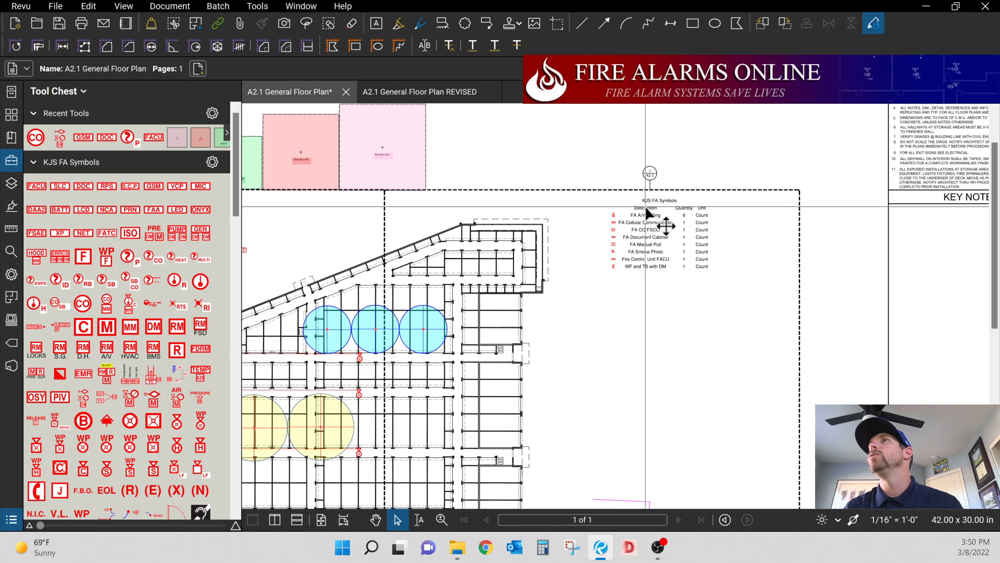
drag(621, 242, 612, 314)
key(Escape)
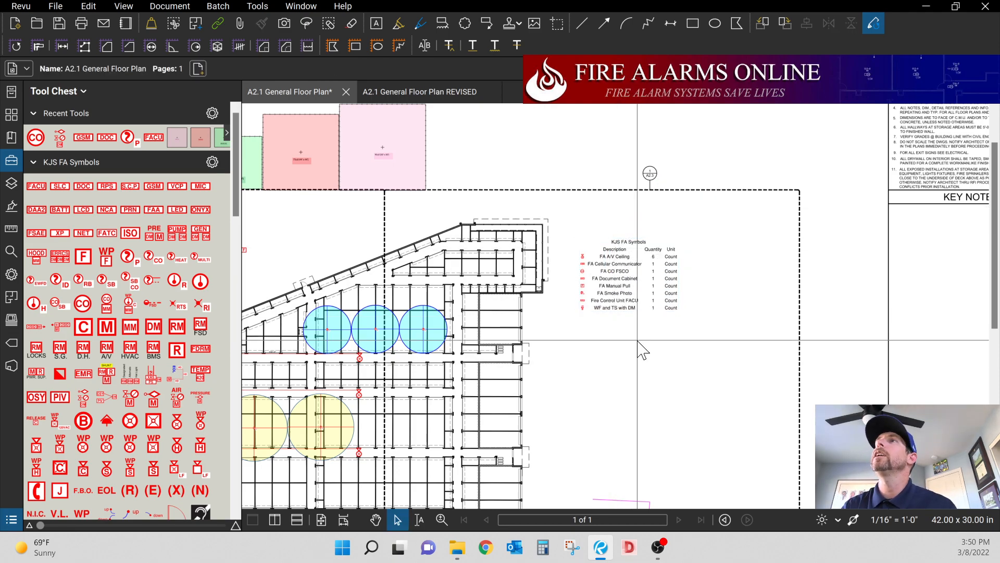
scroll(644, 324, up, 1)
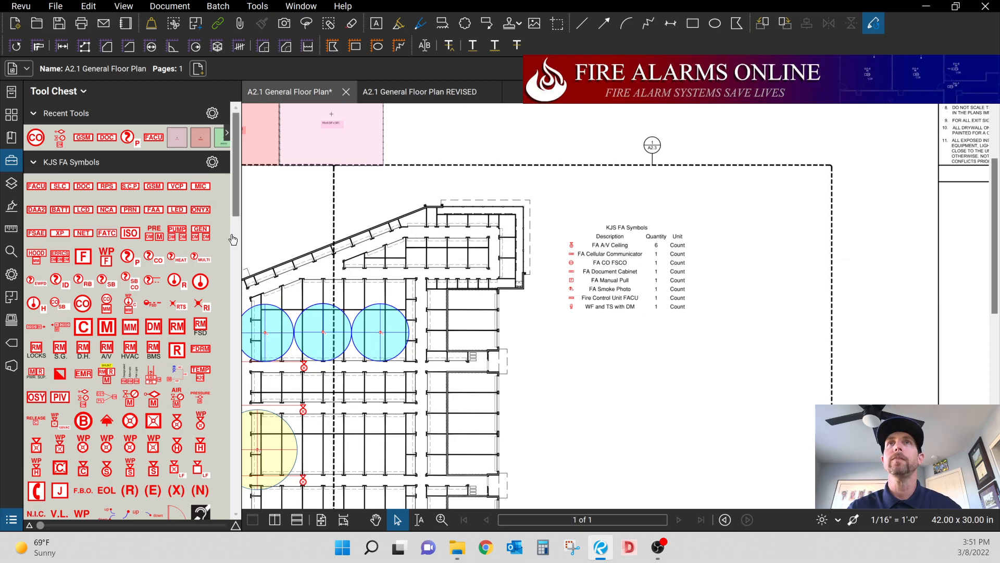
- Place four 2-Way Call Station symbols in a two-by-two cluster just outside the building's east wall
scroll(194, 274, down, 10)
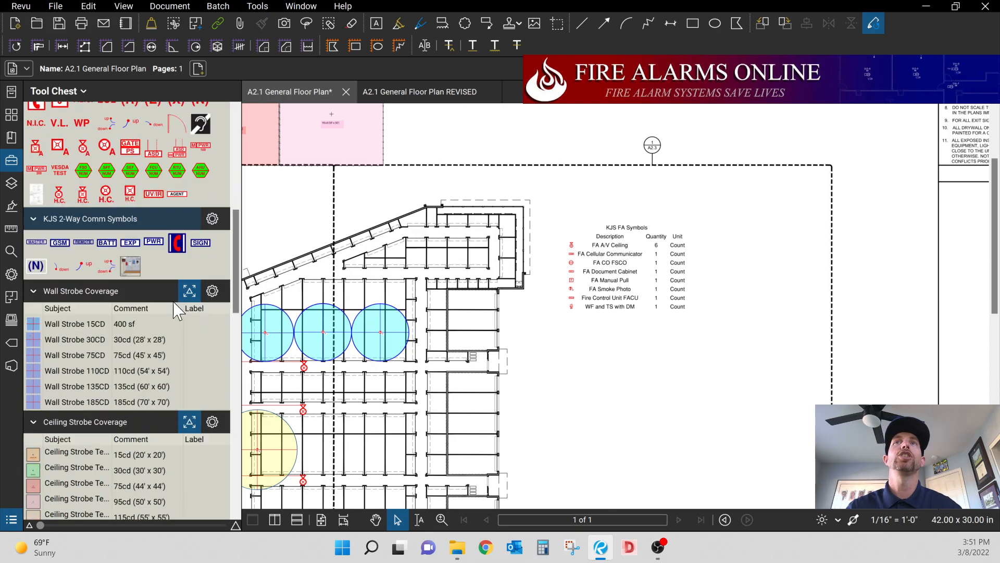
scroll(179, 311, down, 5)
scroll(180, 224, up, 5)
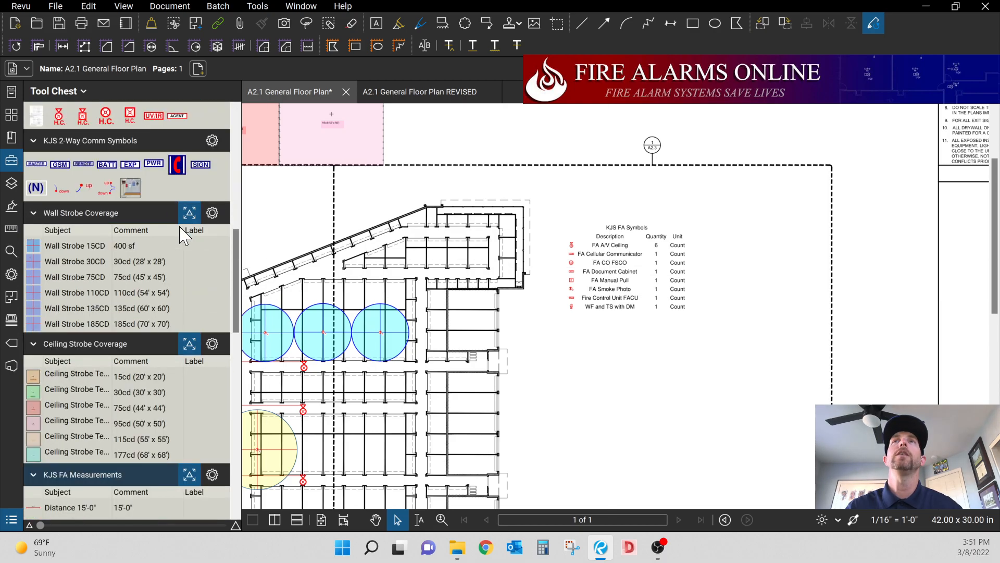
click(177, 165)
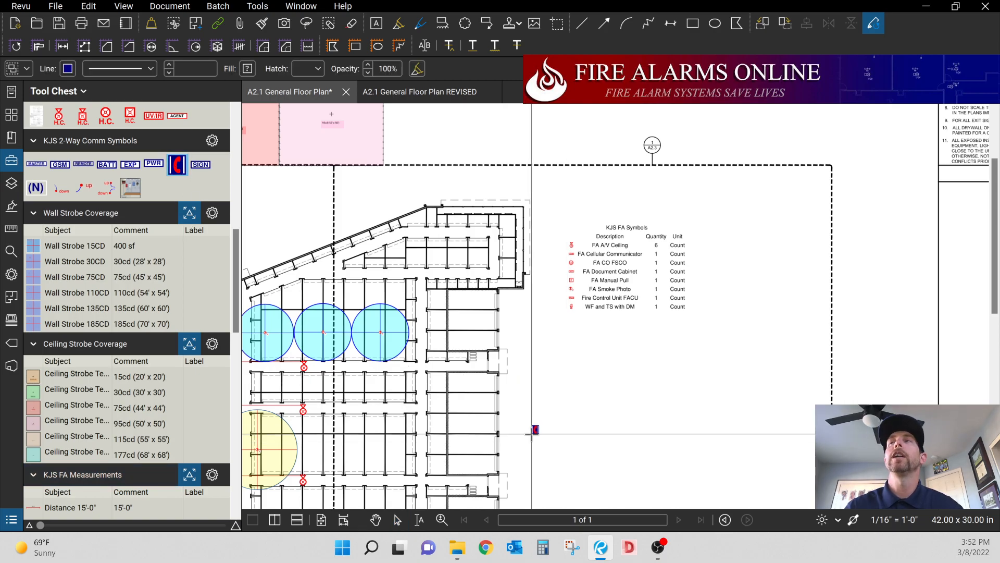
click(505, 435)
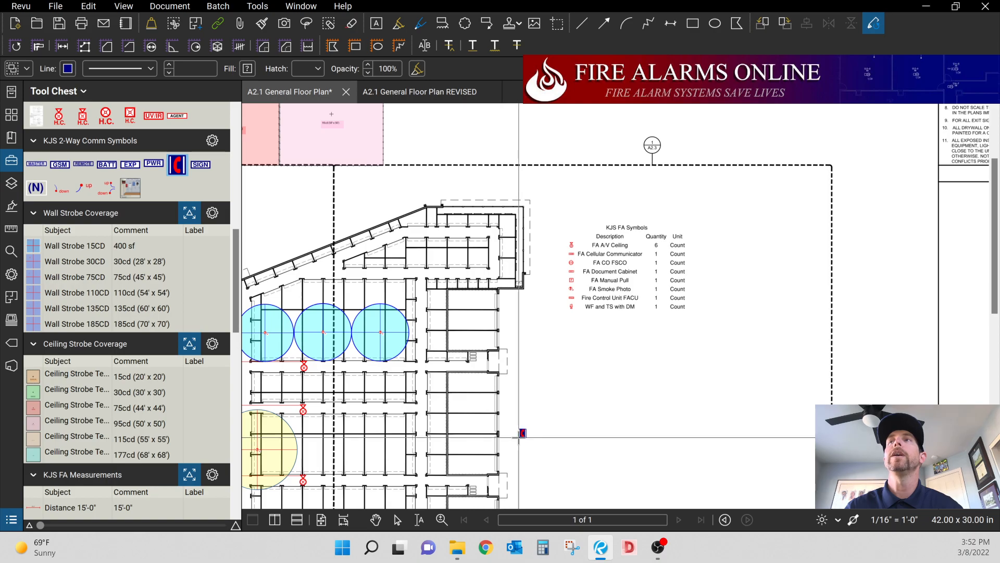
click(520, 444)
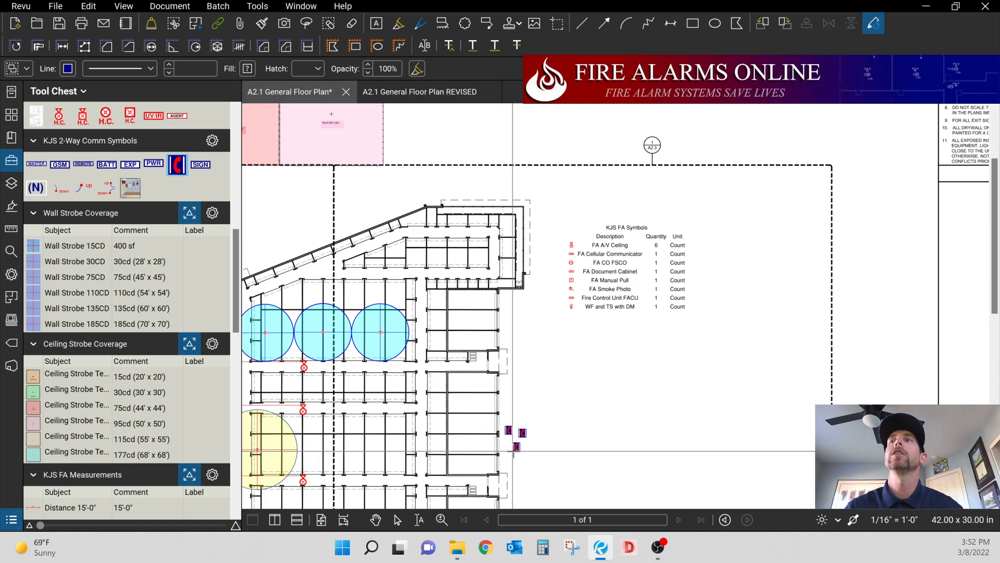
click(513, 451)
click(525, 452)
key(Escape)
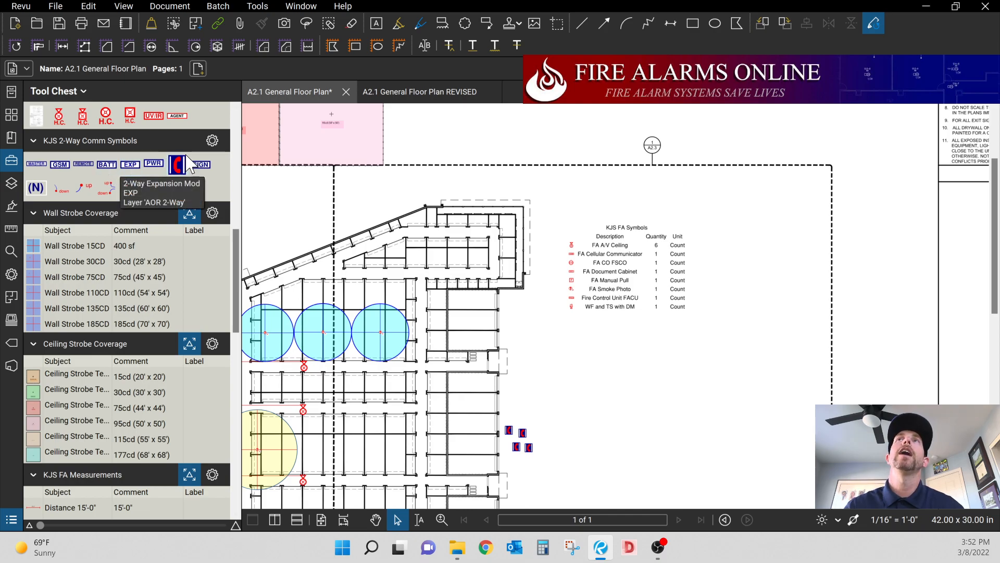
- Create a legend from the KJS 2-Way Comm Symbols tool set and place it below the KJS FA Symbols legend
click(211, 142)
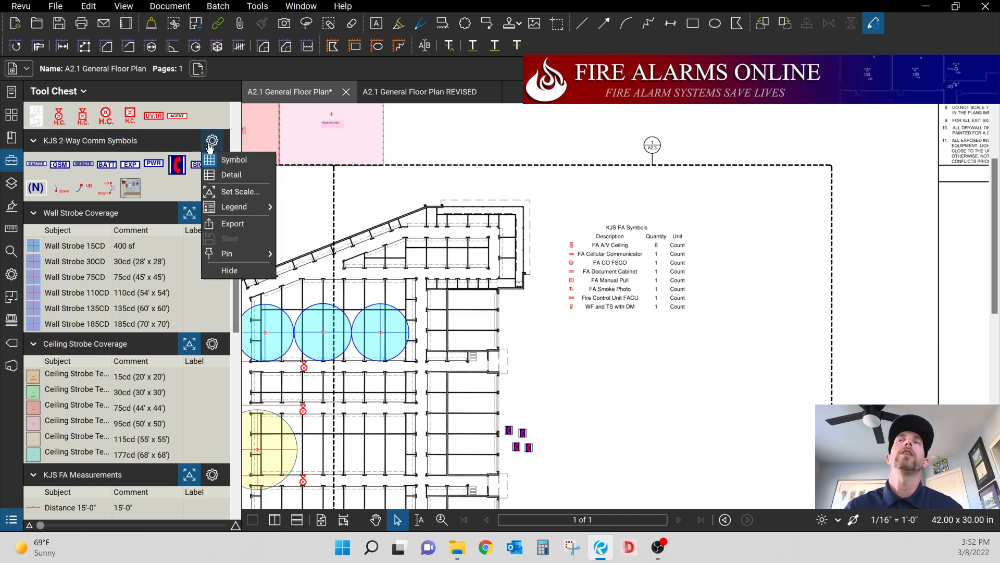
mouse_move(227, 204)
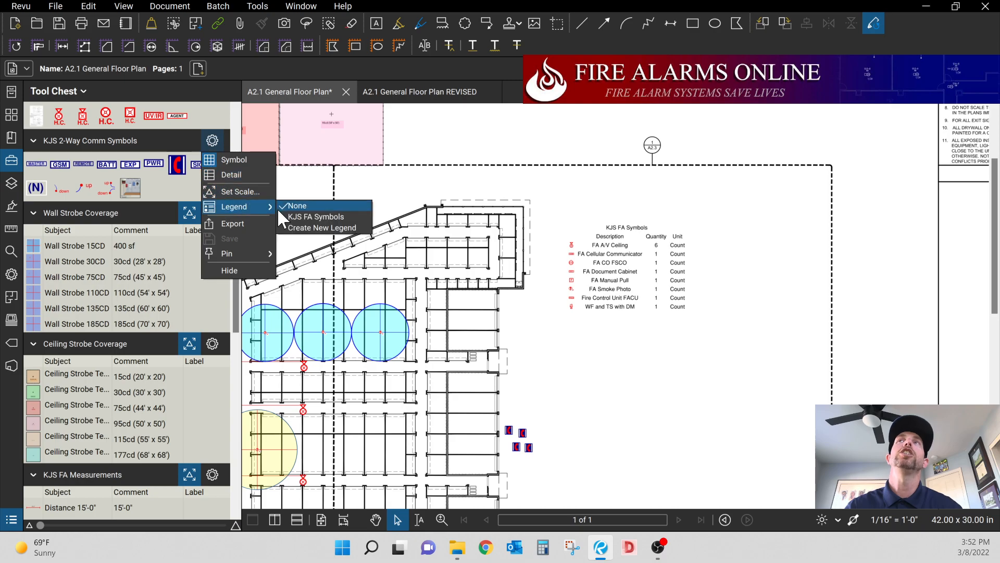
click(312, 229)
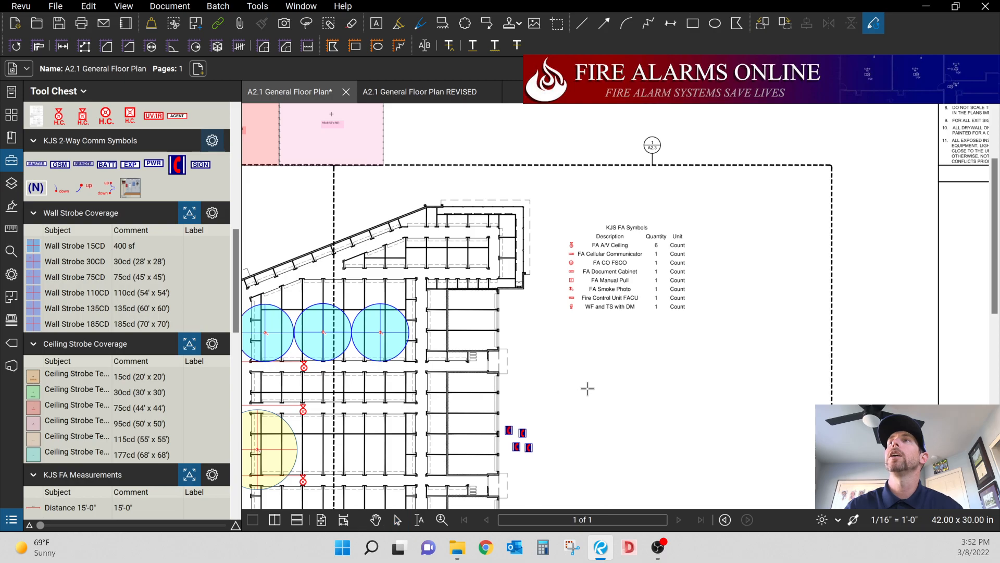
click(578, 370)
click(605, 351)
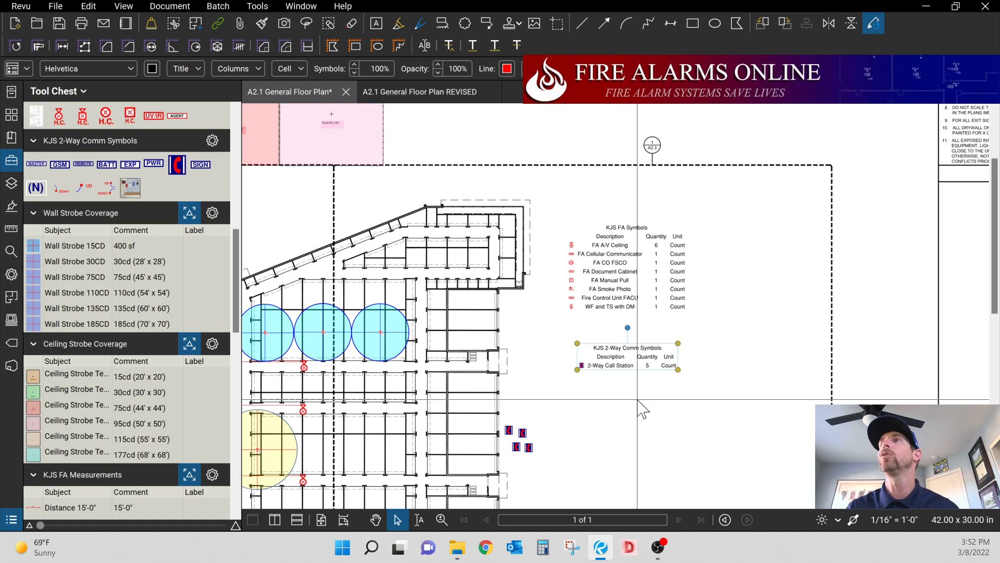
- Assign the KJS 2-Way Comm Symbols tool set to the existing KJS FA Symbols legend and deselect the 2-way legend
click(212, 140)
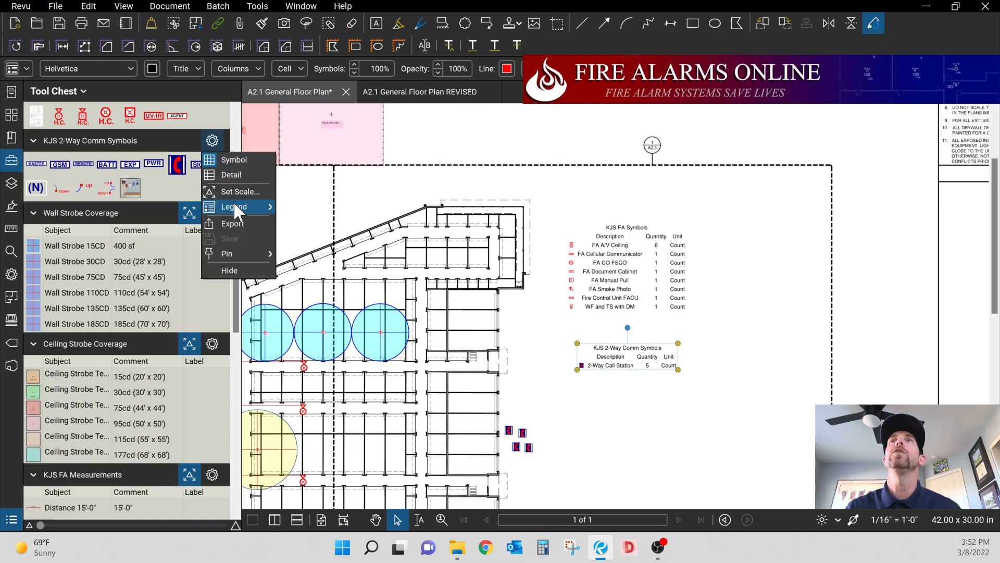
mouse_move(234, 204)
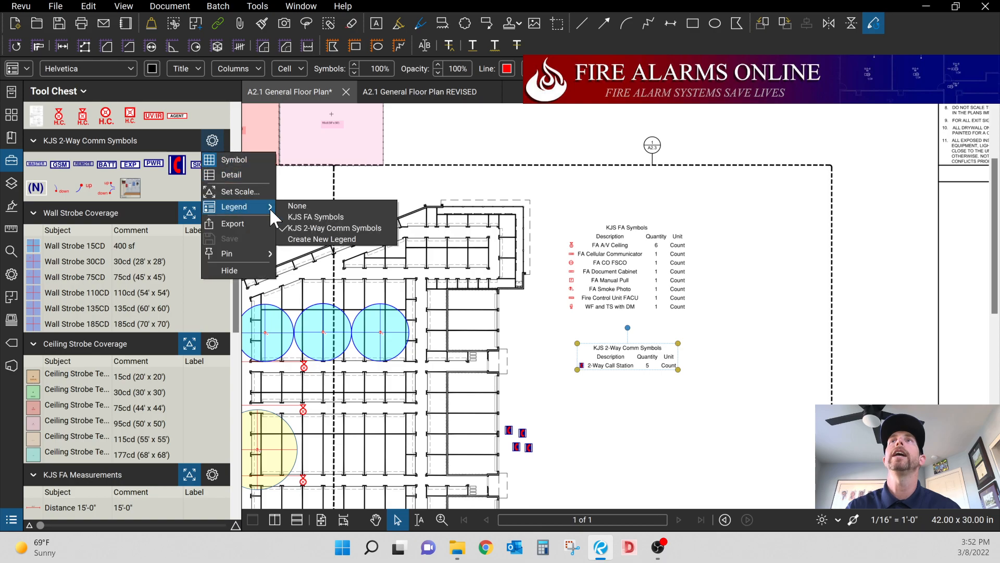
click(298, 214)
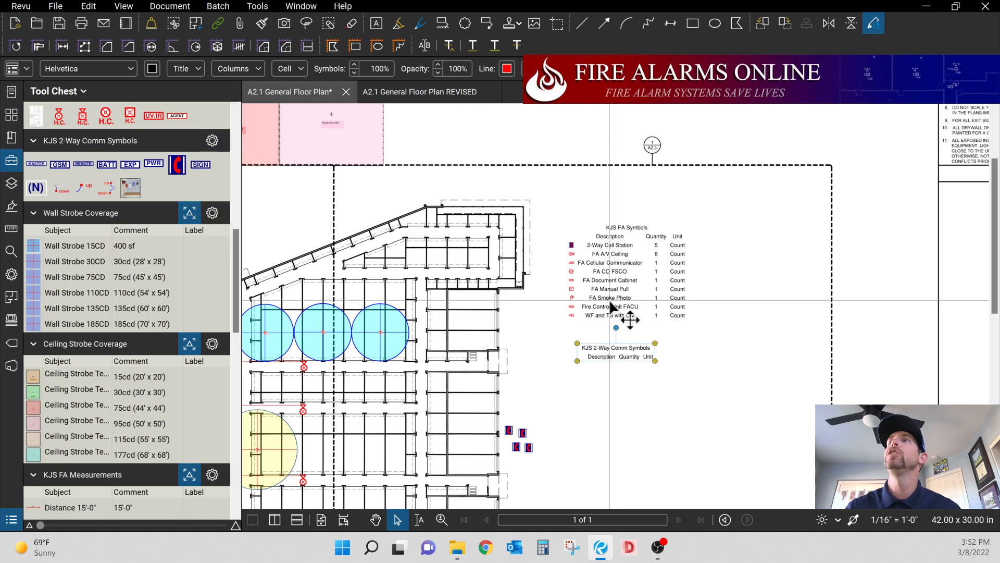
right_click(620, 360)
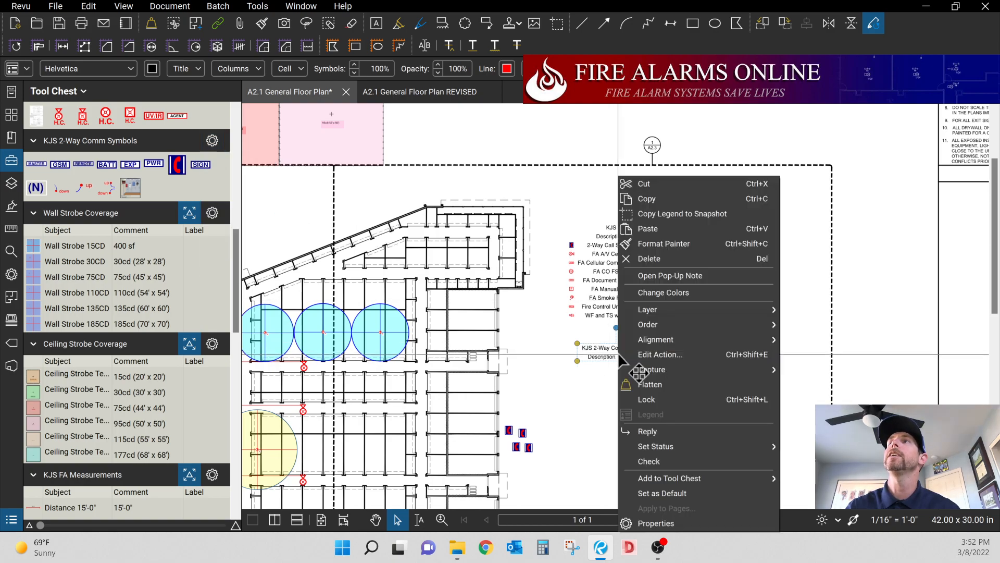
click(587, 373)
click(588, 364)
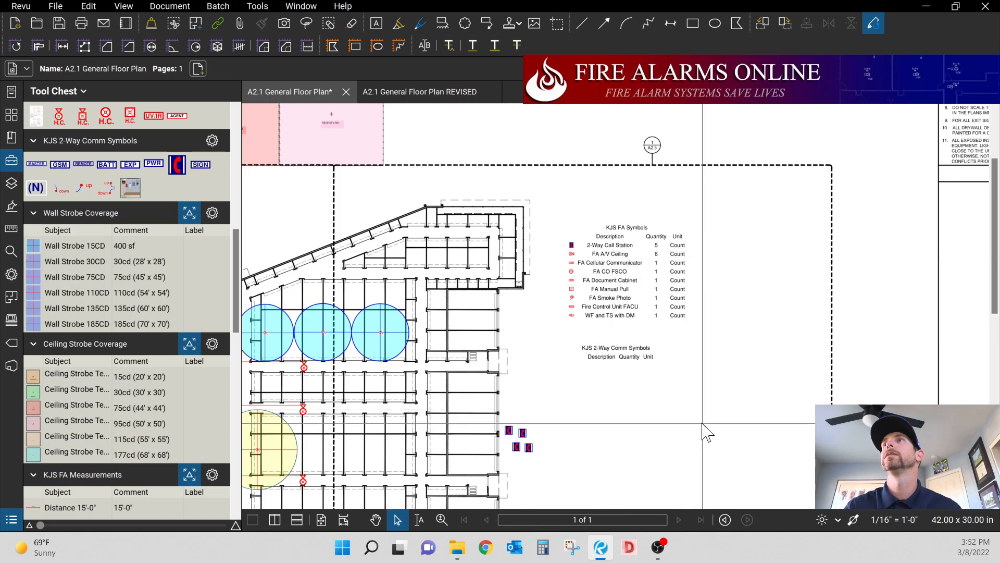
scroll(706, 431, down, 5)
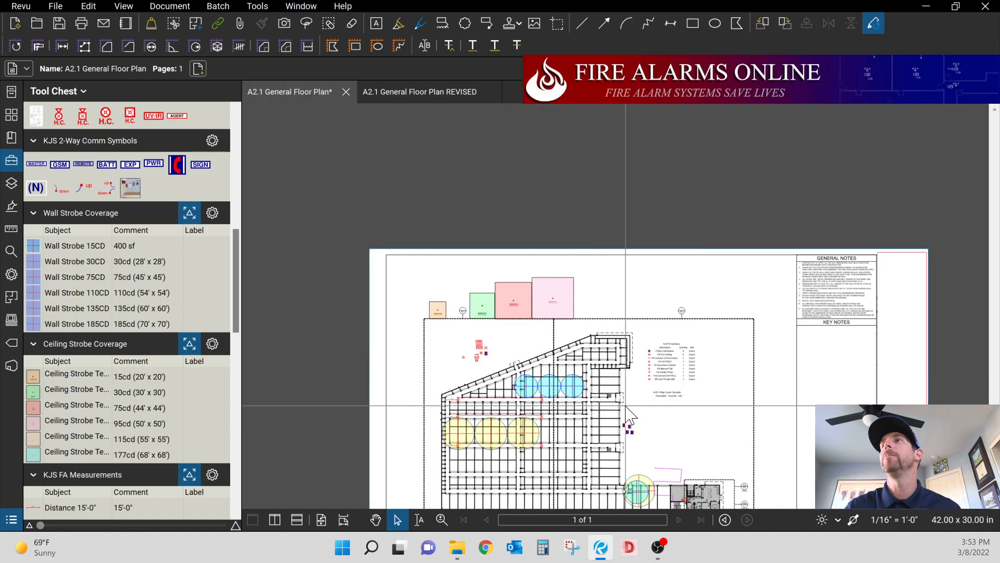
scroll(662, 397, up, 1)
scroll(661, 394, up, 2)
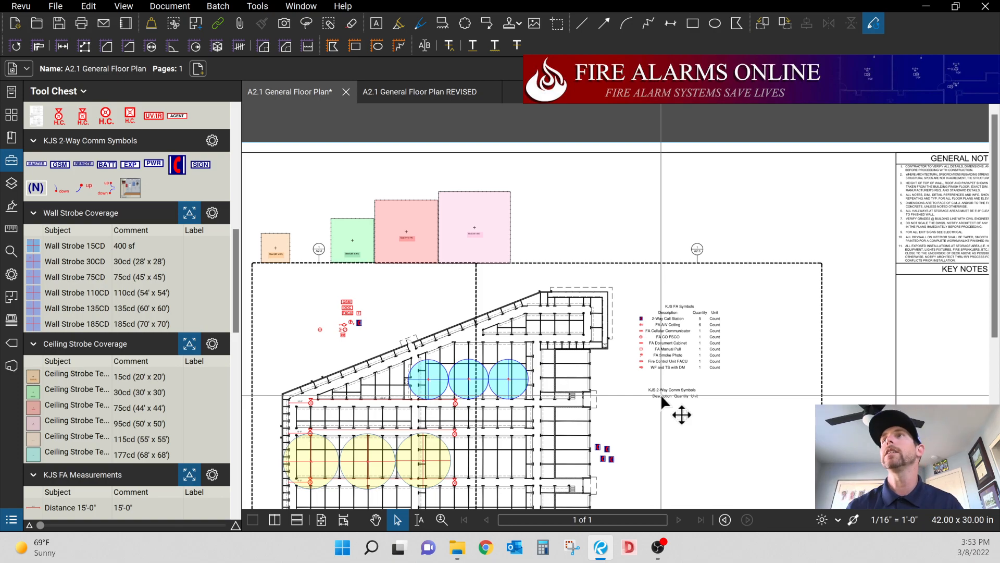
scroll(661, 394, down, 3)
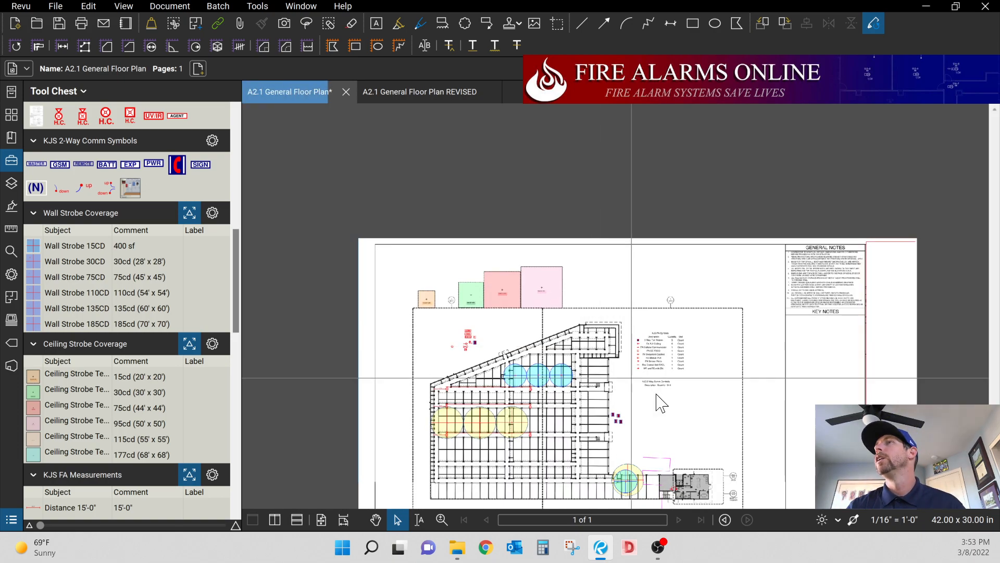
scroll(661, 403, up, 3)
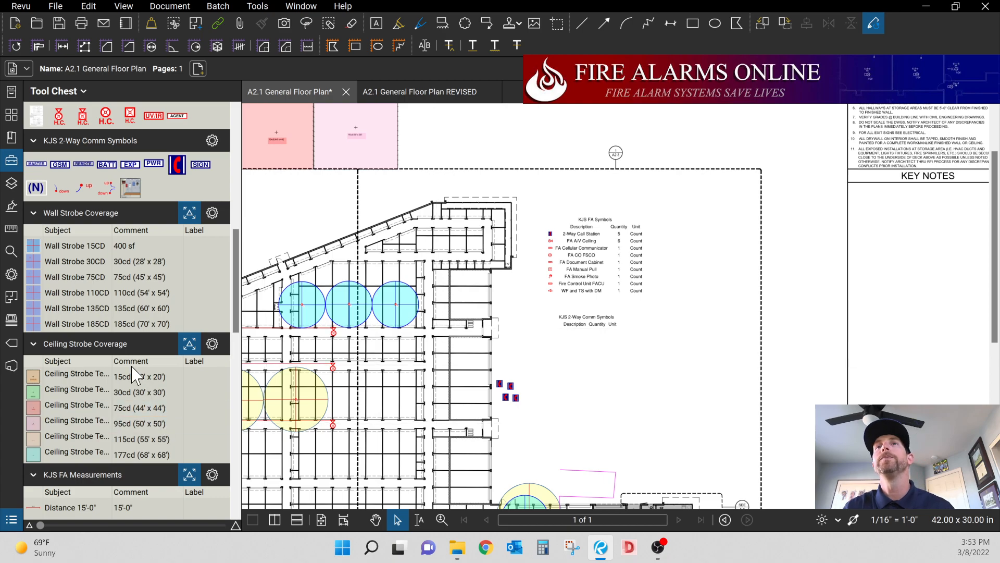
- Show the Markups List, adjust its height to fill over half of the window, and hide it again
click(12, 520)
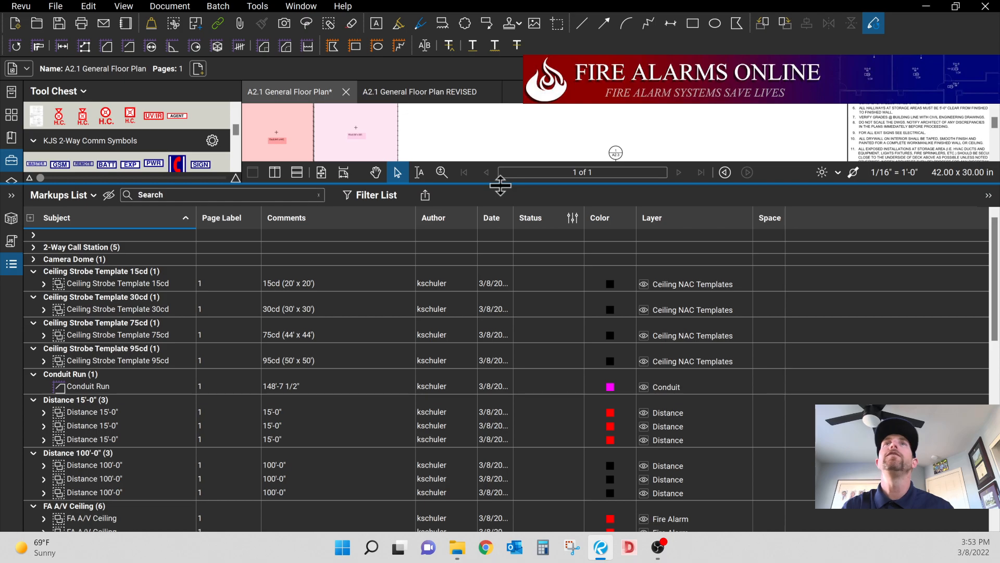
drag(500, 185, 484, 490)
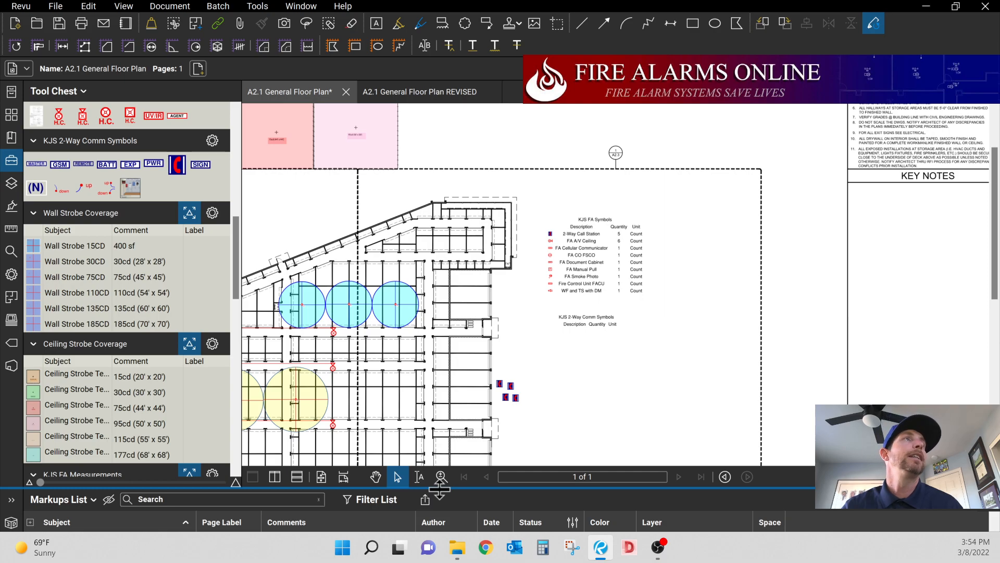
drag(440, 489, 450, 225)
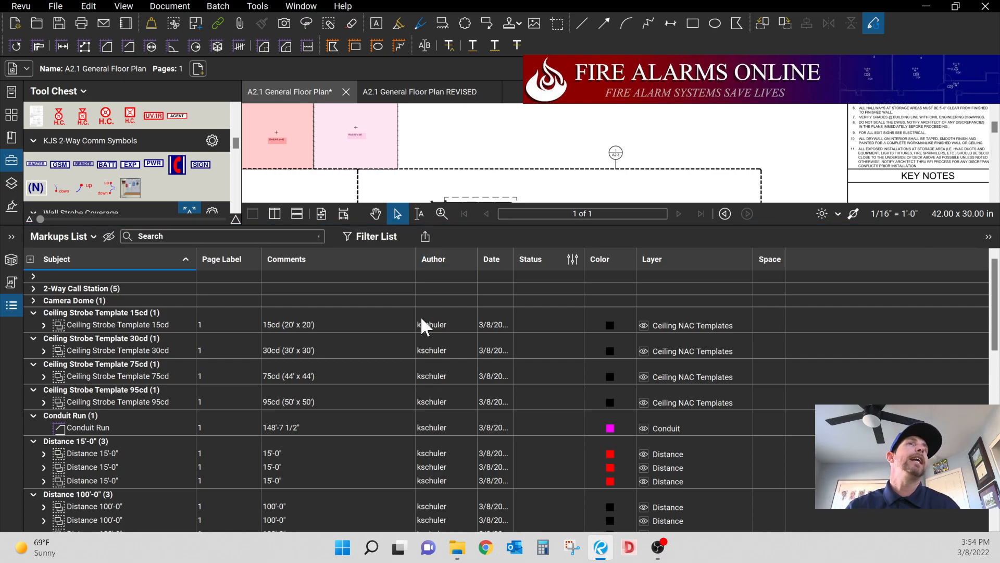
click(16, 300)
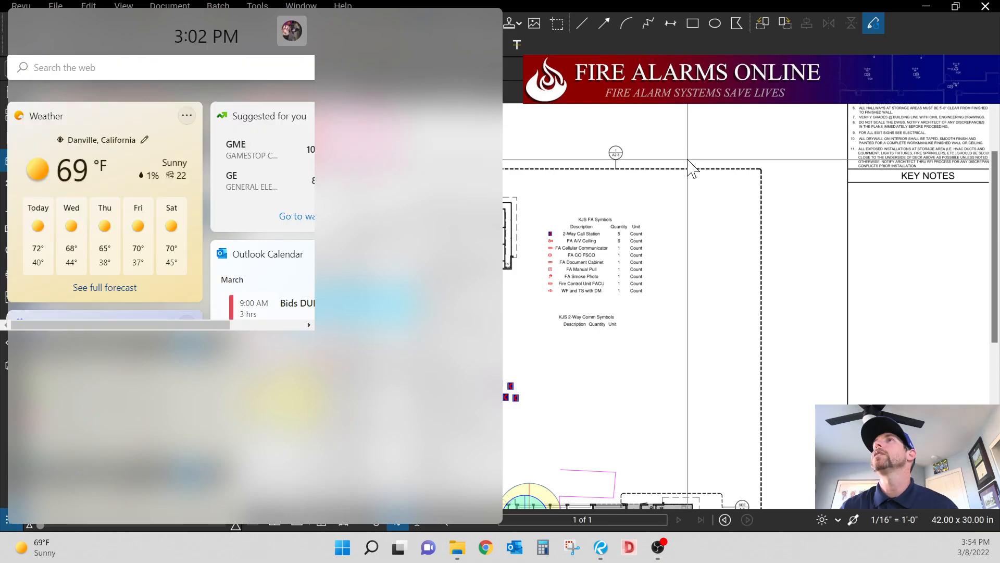
click(699, 153)
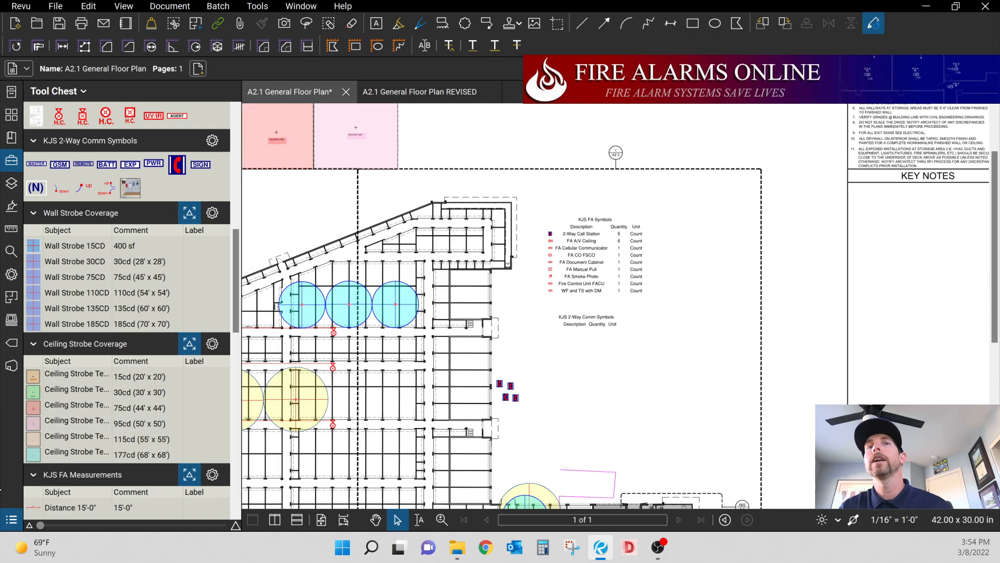
- Reopen the Markups List, collapse all subject groups, and expand only the 2-Way Call Station group
click(12, 520)
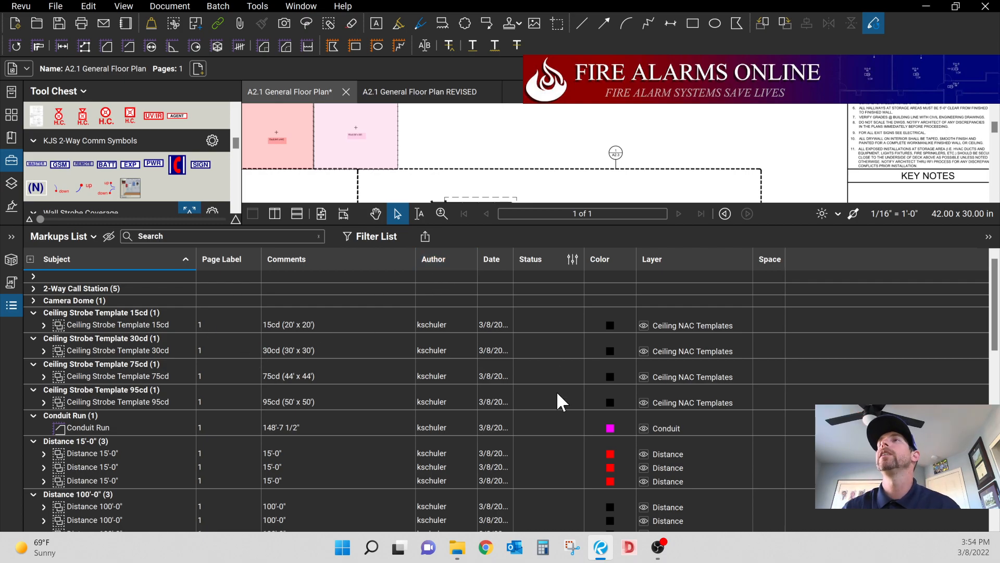
click(30, 259)
click(31, 259)
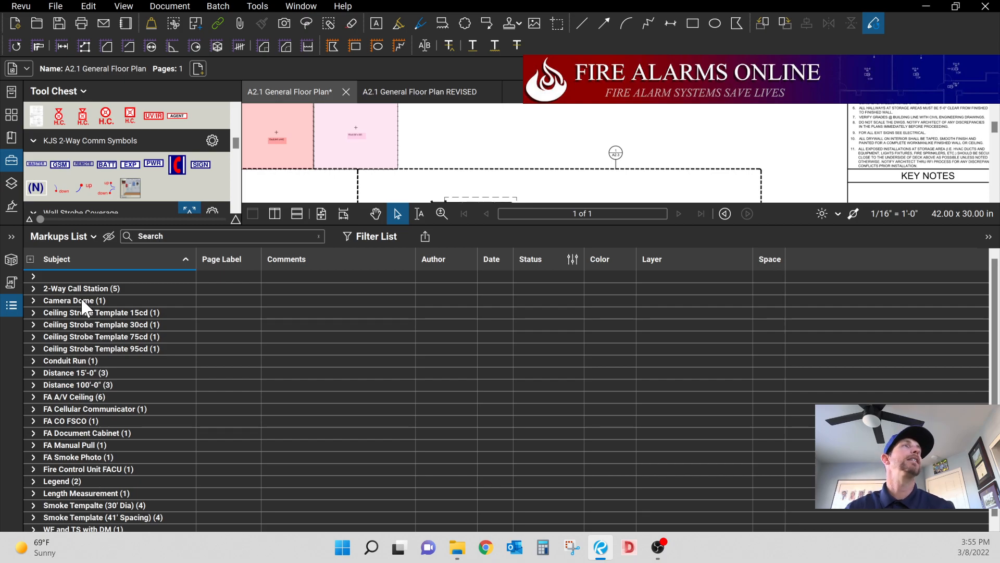
click(34, 288)
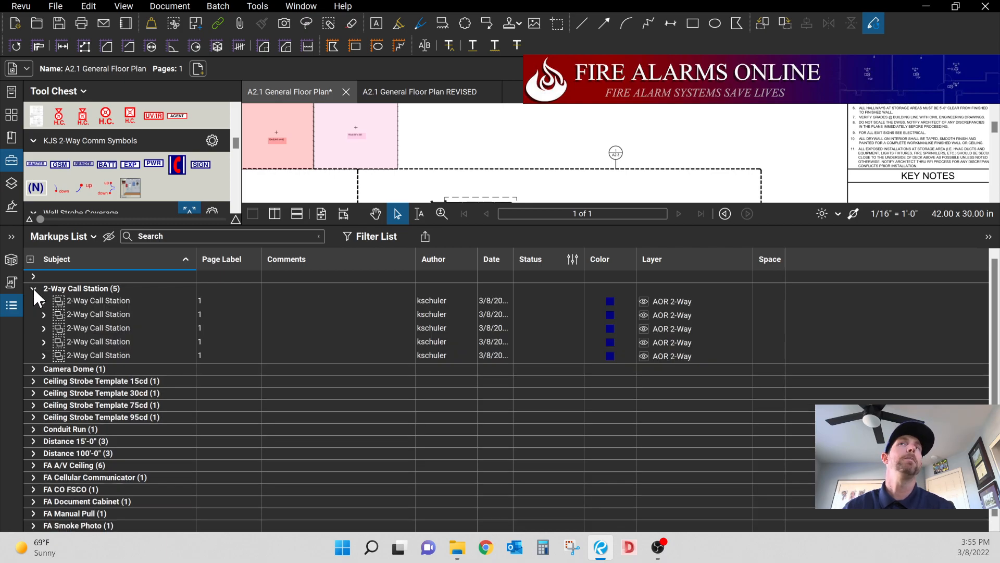
- Collapse the 2-Way Call Station group and enlarge the Markups List to fit all subject groups
click(33, 288)
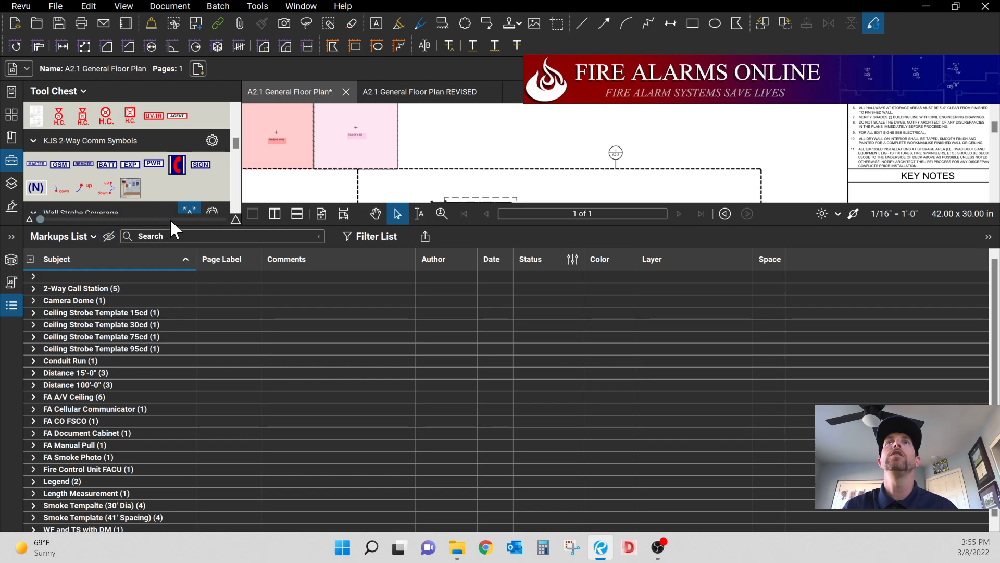
drag(170, 223, 174, 146)
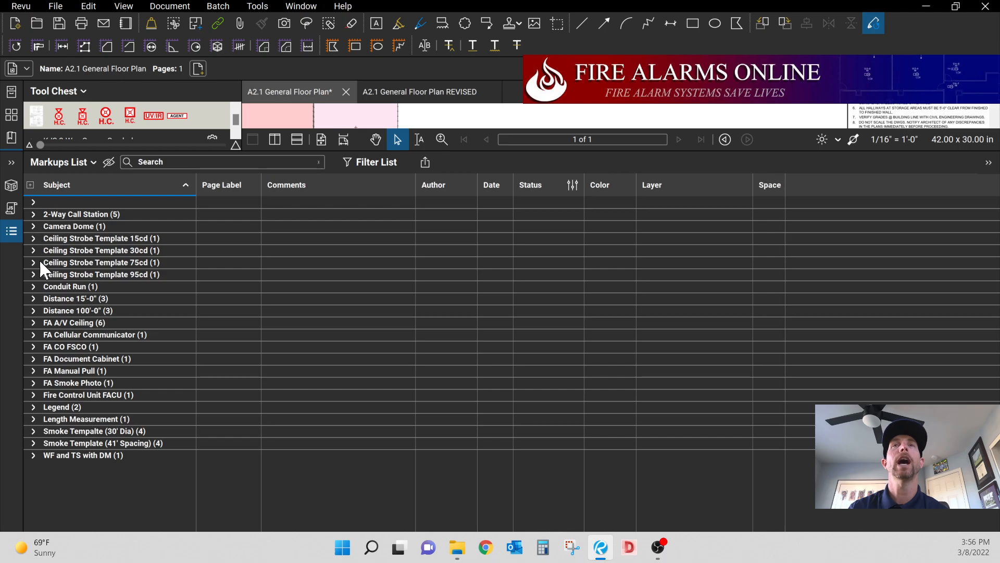
- Expand the Conduit Run group, select its markup to locate it on the plan, and shrink the Markups List to expose more drawing
click(32, 286)
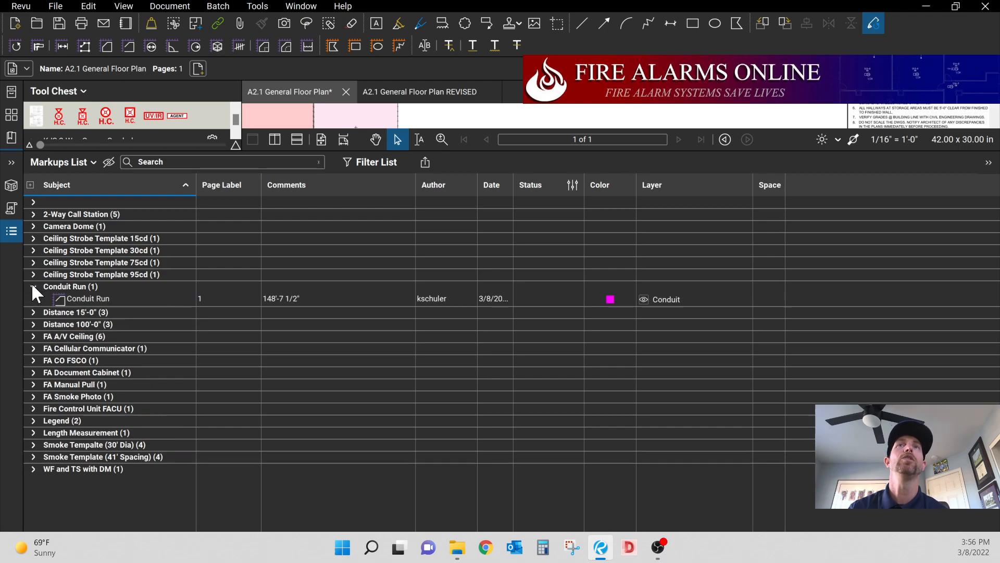
click(95, 299)
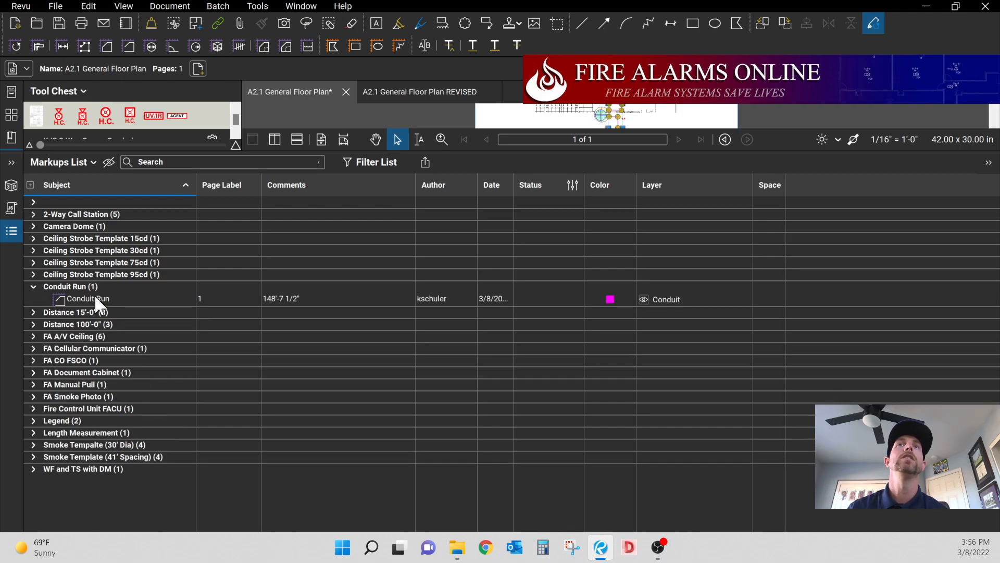
click(94, 295)
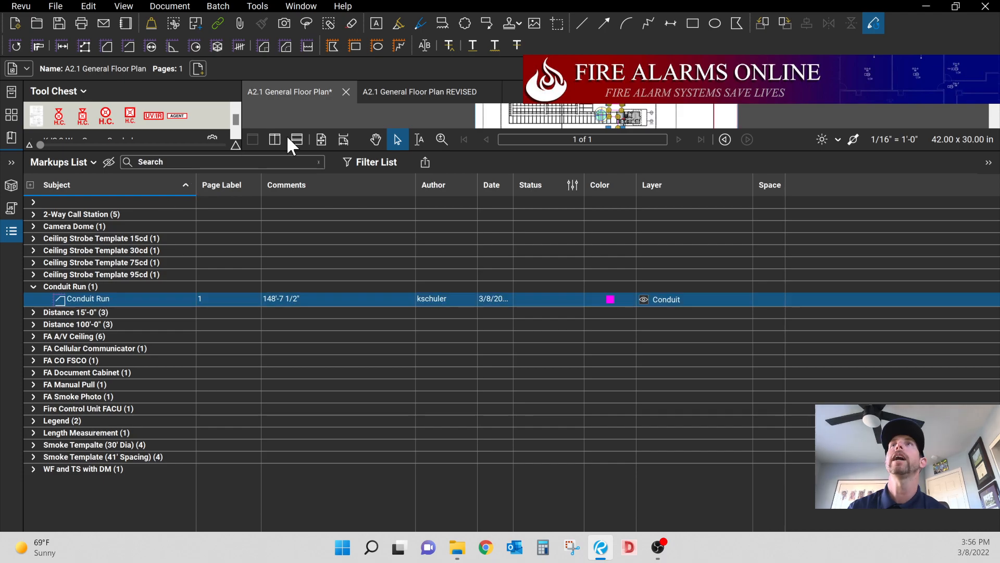
drag(294, 150, 291, 284)
scroll(584, 174, down, 3)
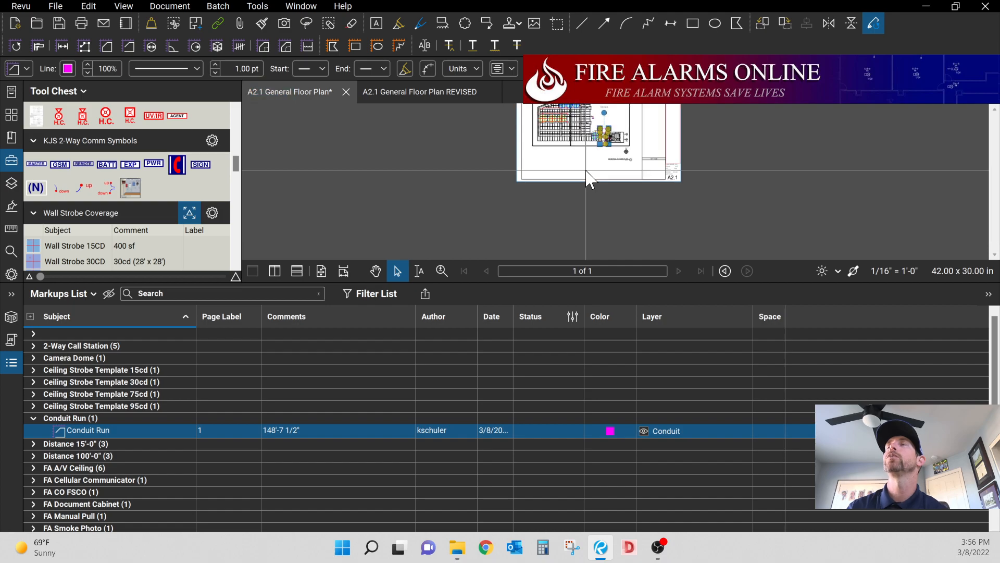
scroll(576, 144, up, 2)
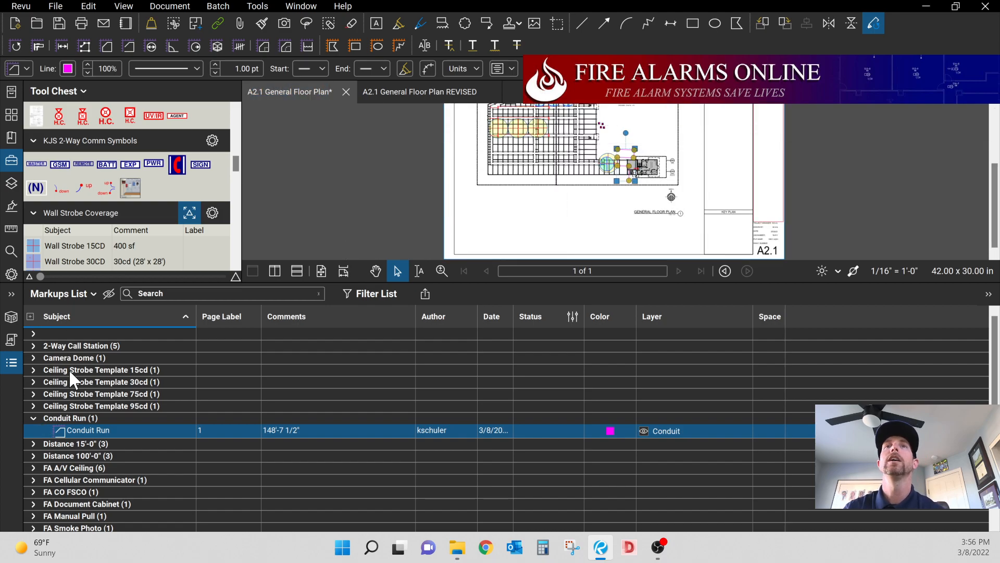
- Expand the Camera Dome group, select its markup to locate it on the plan, and hide the Markups List
click(33, 357)
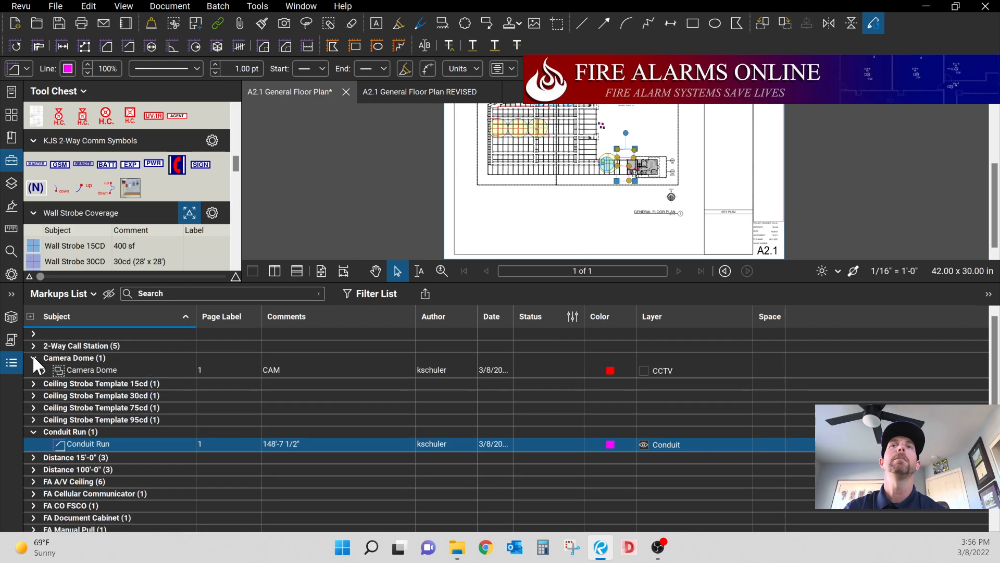
click(77, 369)
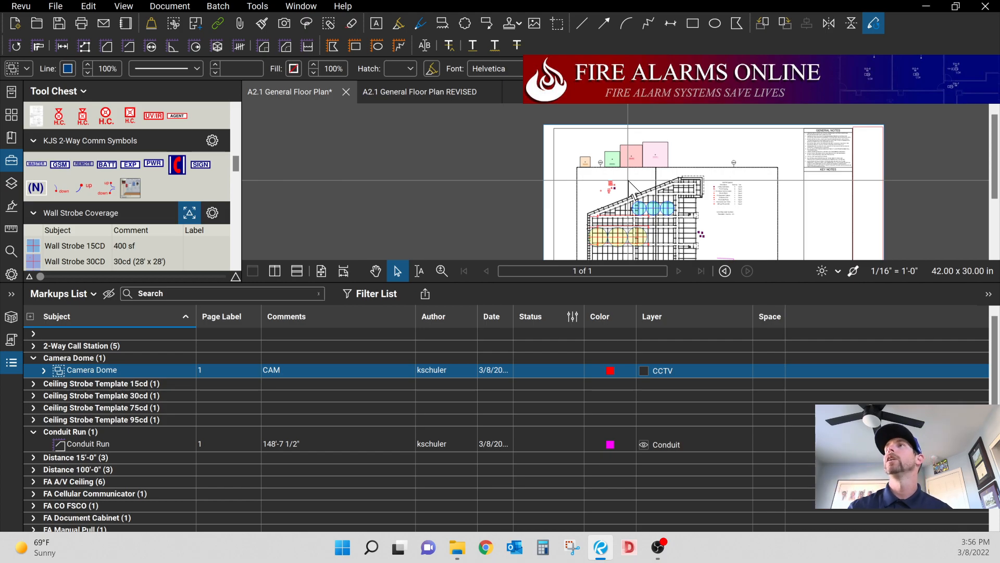
click(9, 365)
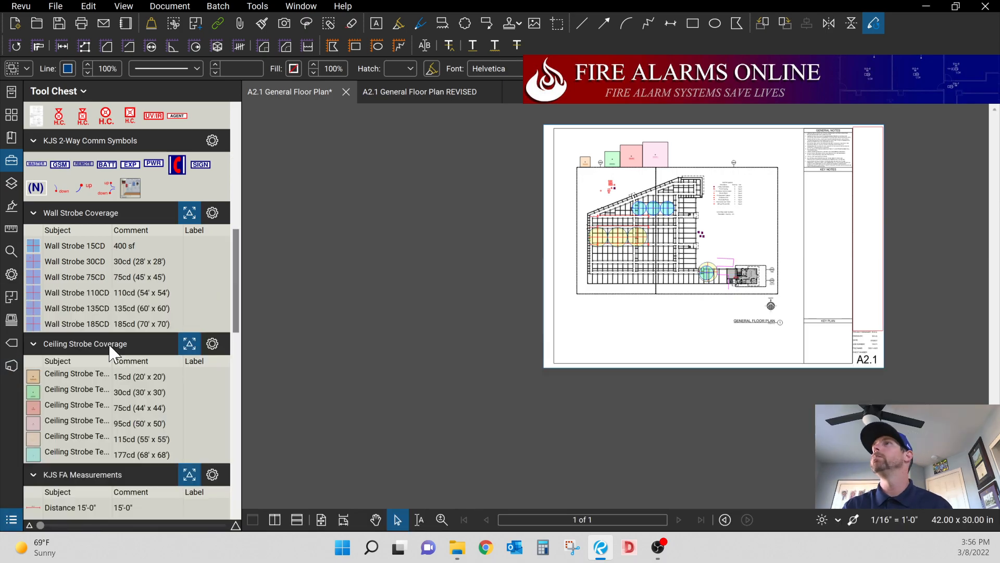
scroll(896, 130, up, 3)
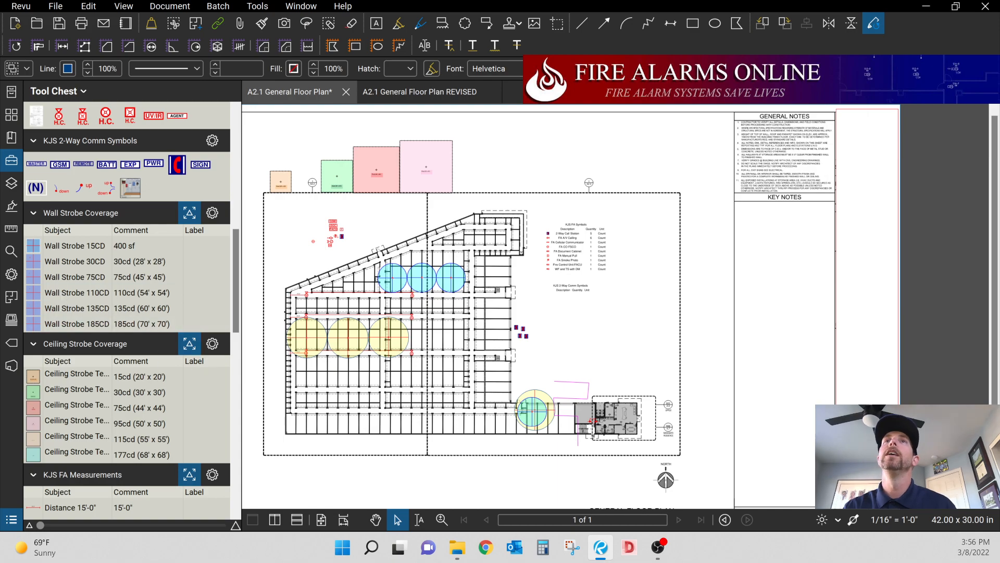
scroll(64, 284, up, 10)
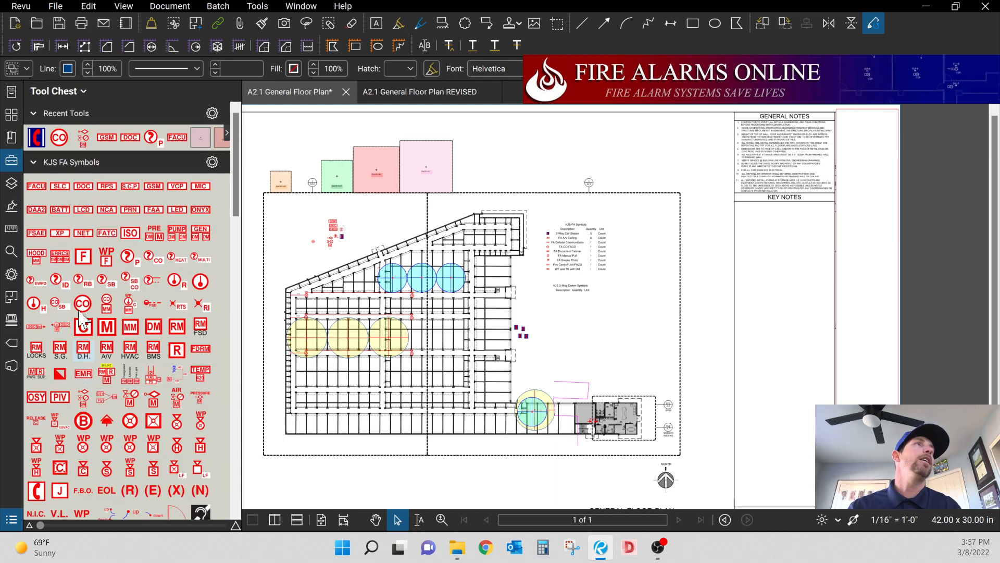
click(106, 420)
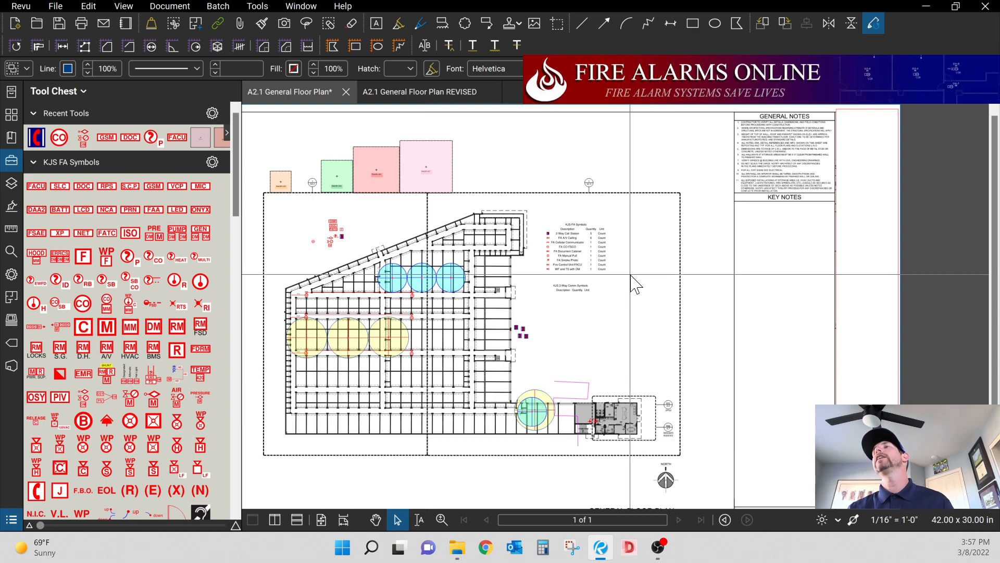
- Place the Markup Only Stamp HCI.pdf stamp on the plan and position it below the KJS 2-Way Comm Symbols legend
scroll(636, 285, up, 3)
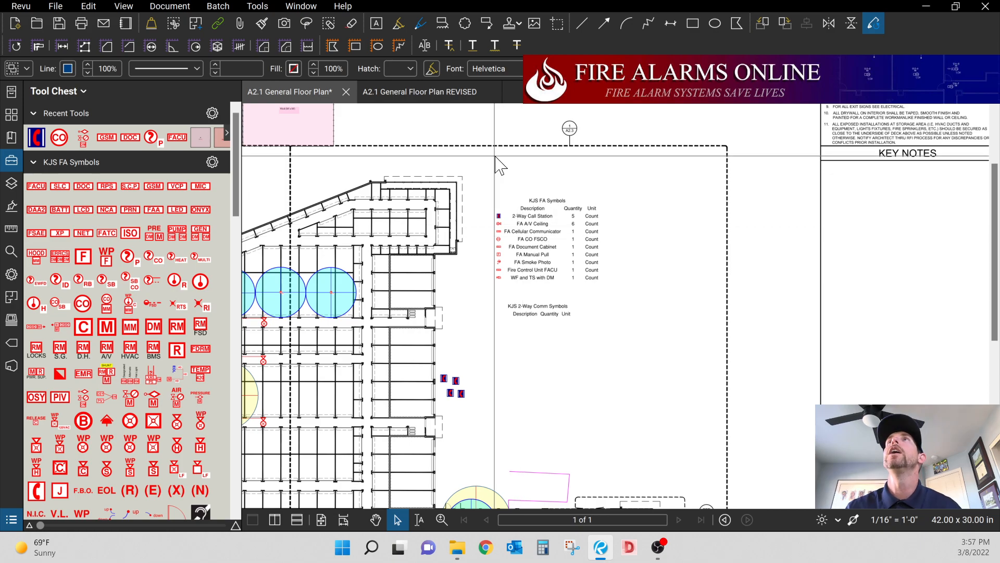
click(258, 7)
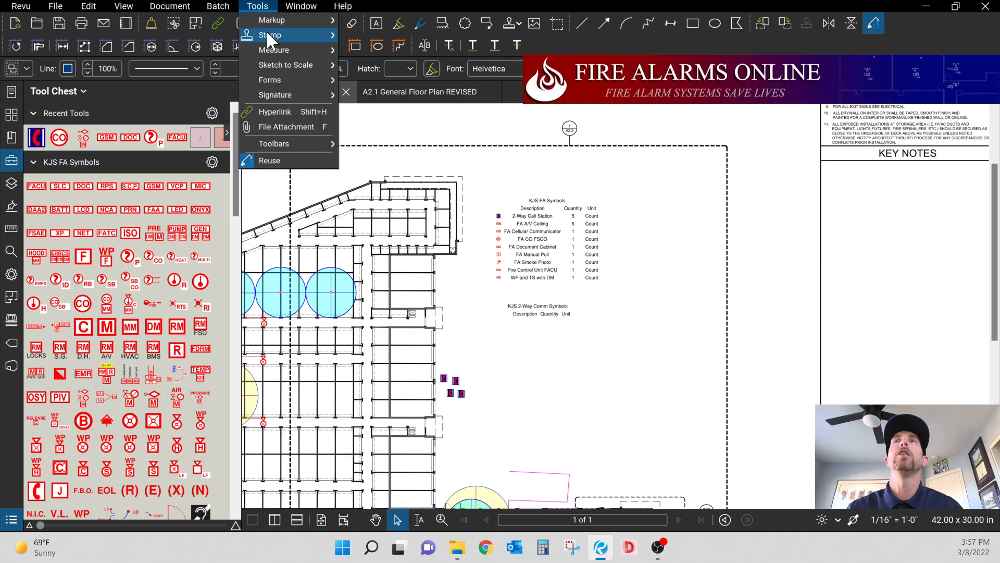
mouse_move(267, 35)
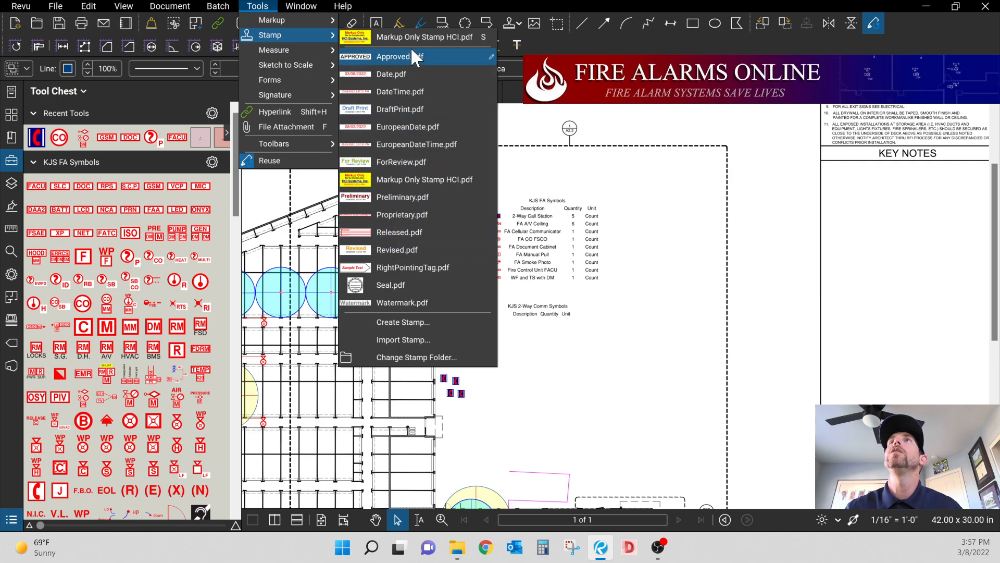
click(396, 30)
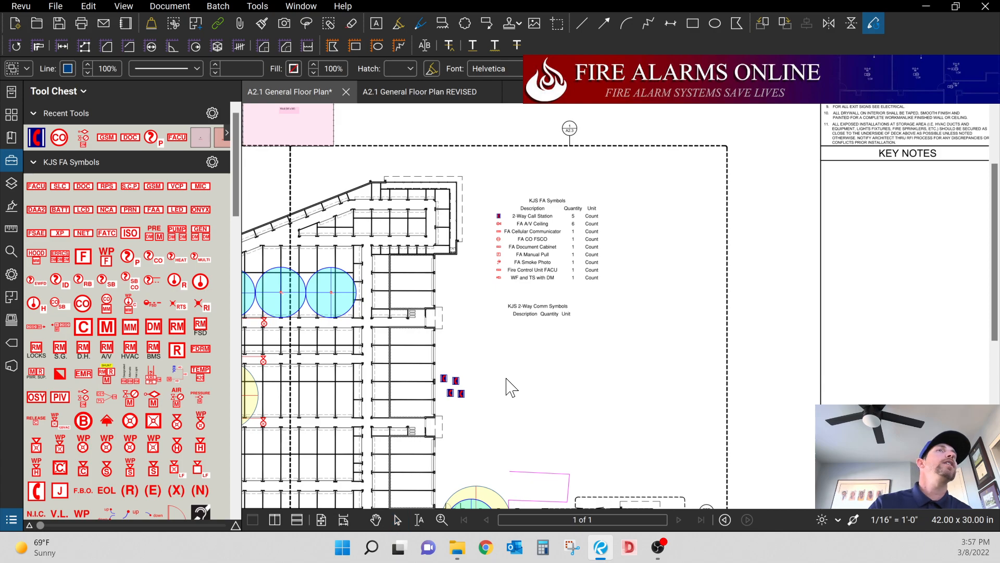
click(265, 10)
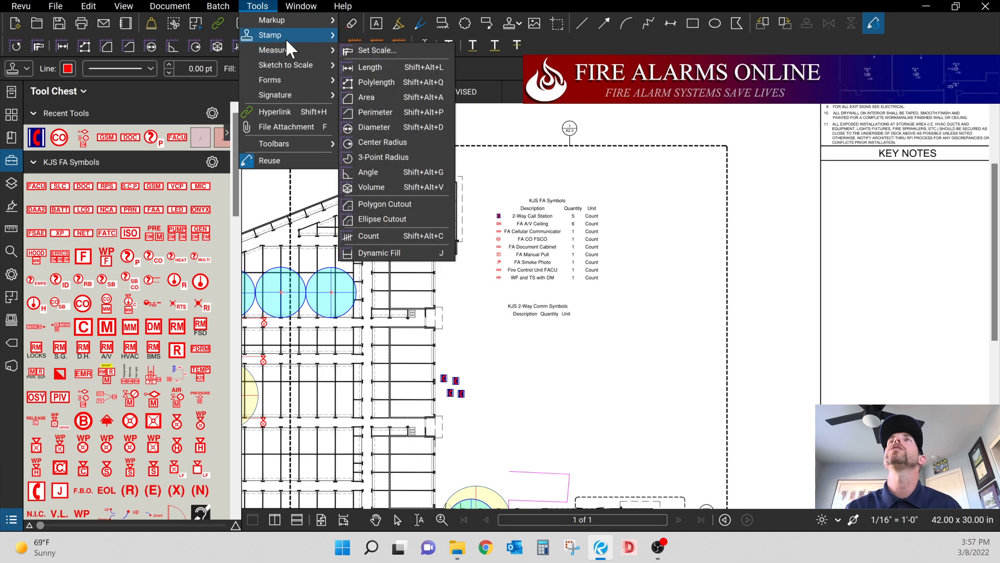
mouse_move(326, 37)
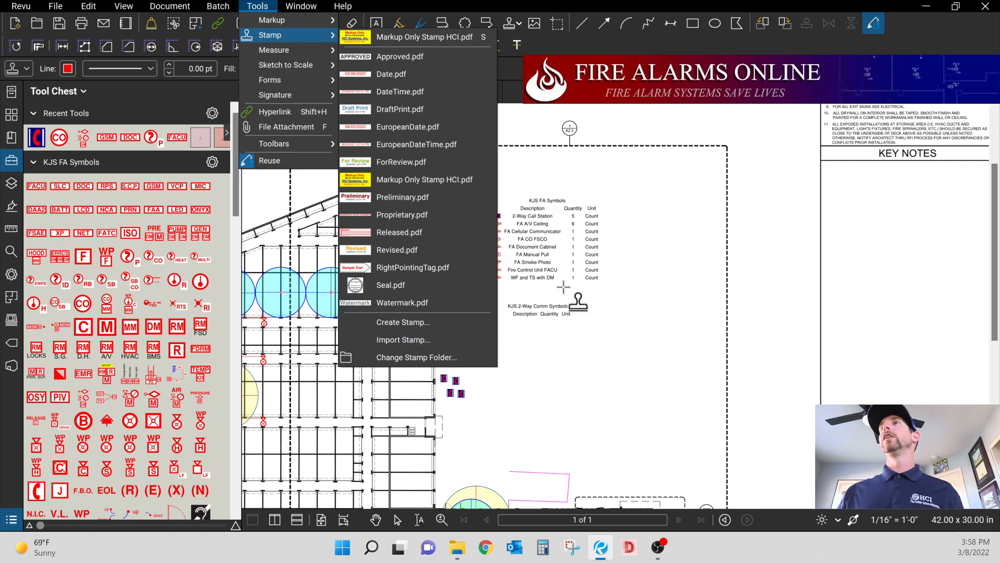
click(586, 337)
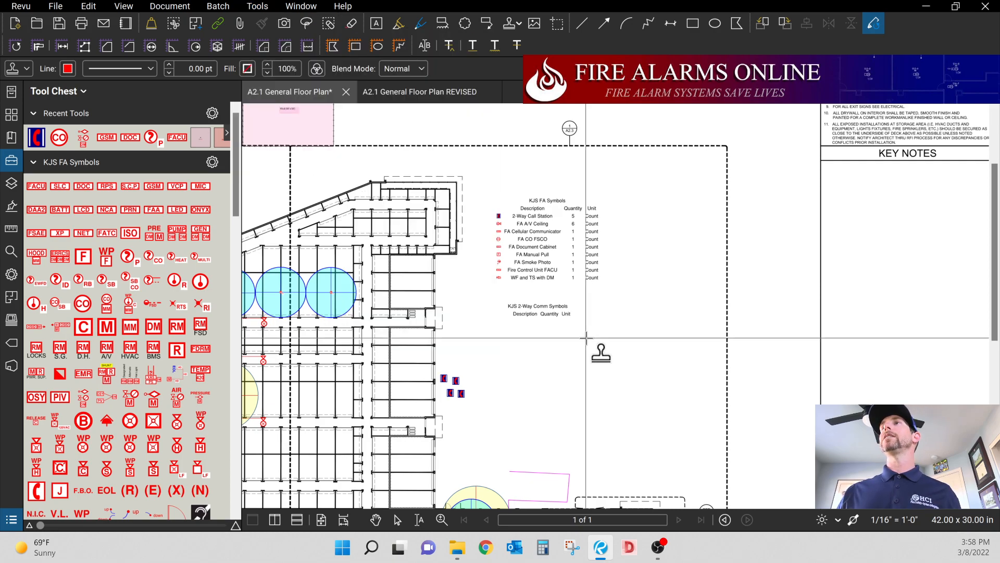
click(586, 337)
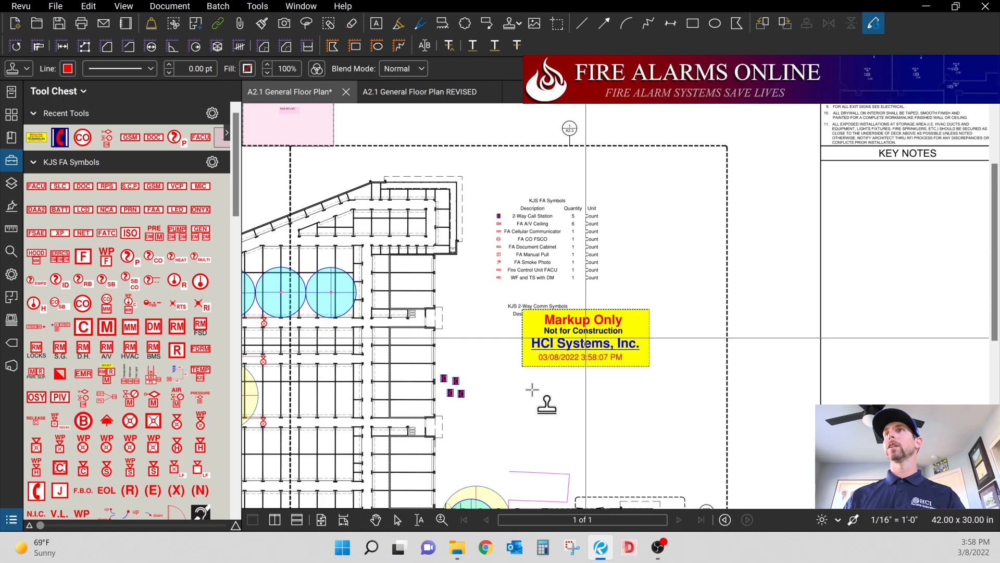
mouse_move(568, 330)
mouse_down()
mouse_move(530, 353)
mouse_move(556, 345)
mouse_up()
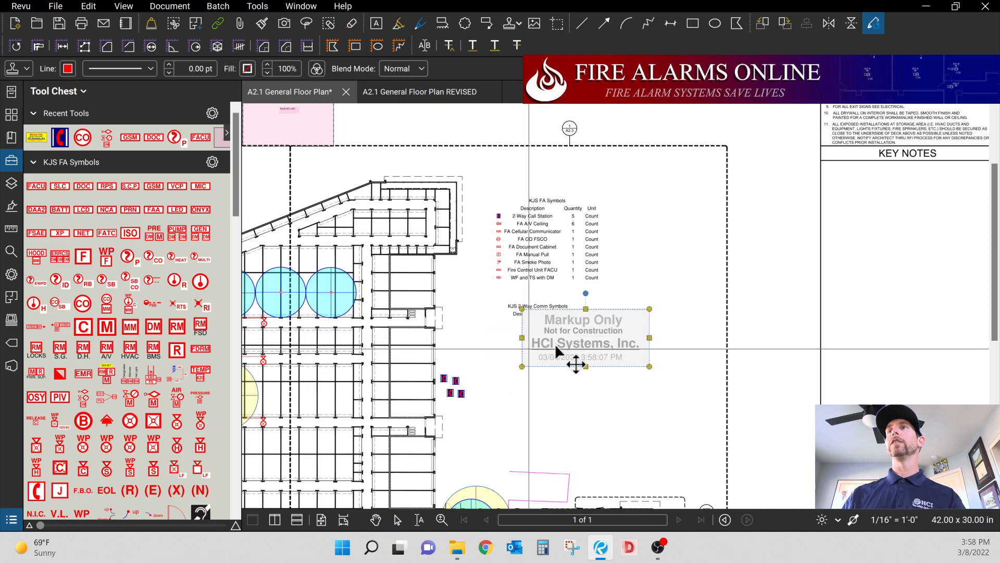
click(676, 277)
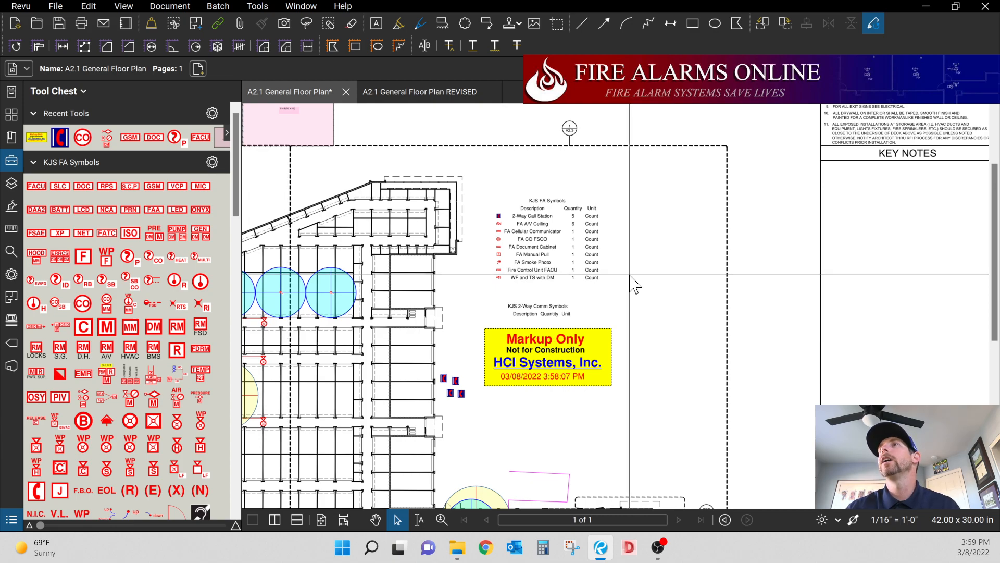
- Move the rightmost of the three blue smoke template circles up toward the building's upper-right wing
scroll(632, 284, down, 2)
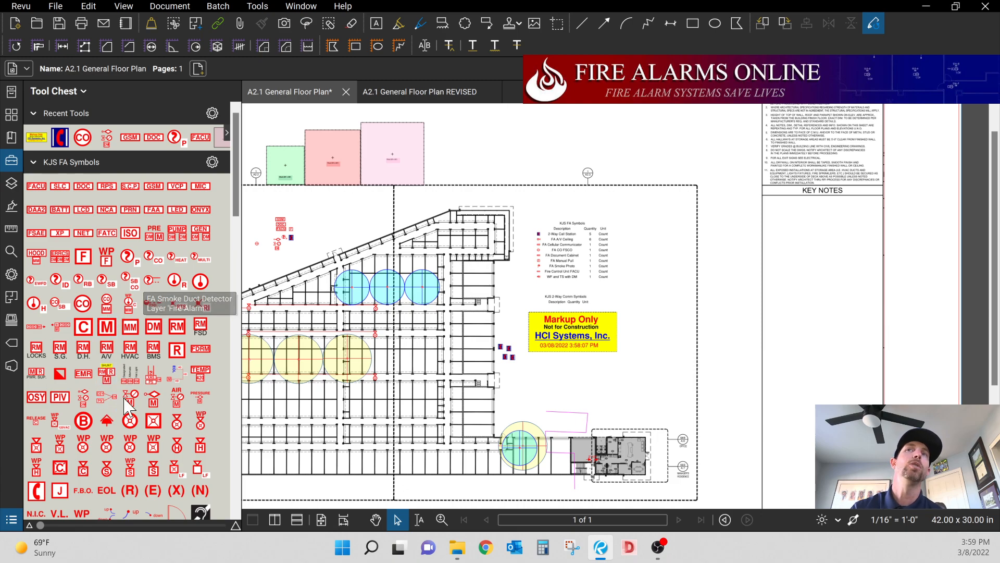
click(108, 372)
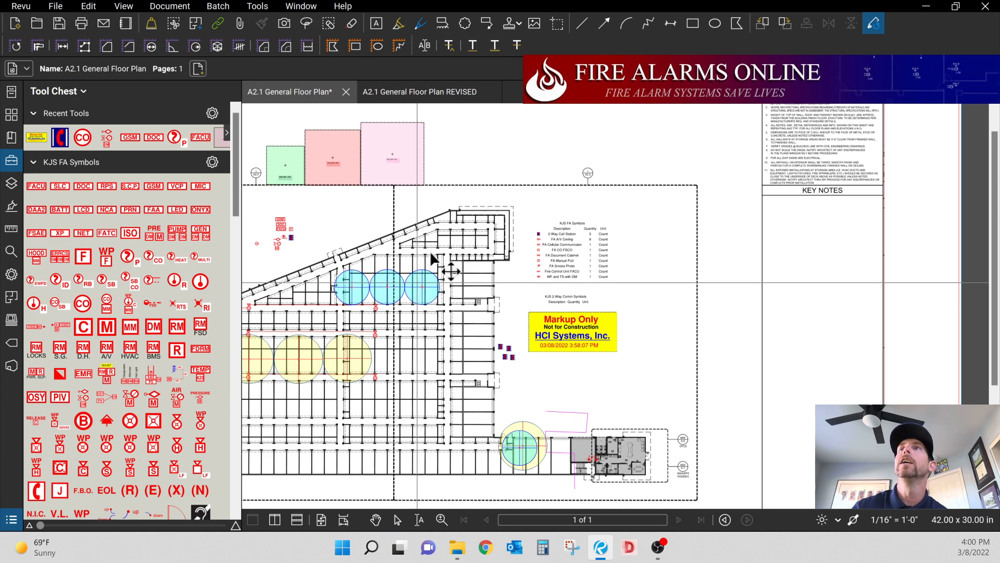
drag(432, 259, 444, 234)
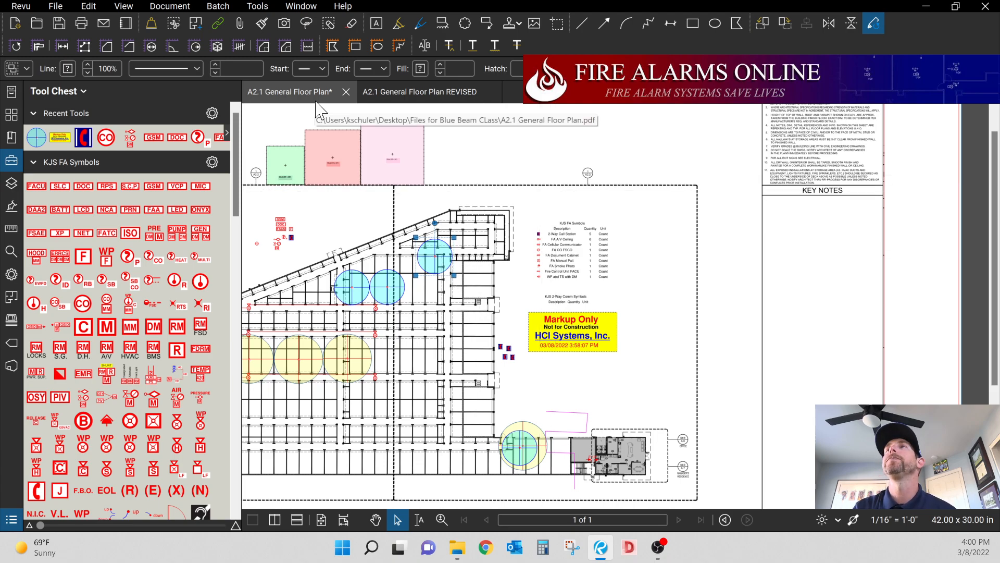
- Examine the Flatten Markups options for the floor plan and close them without flattening
click(152, 25)
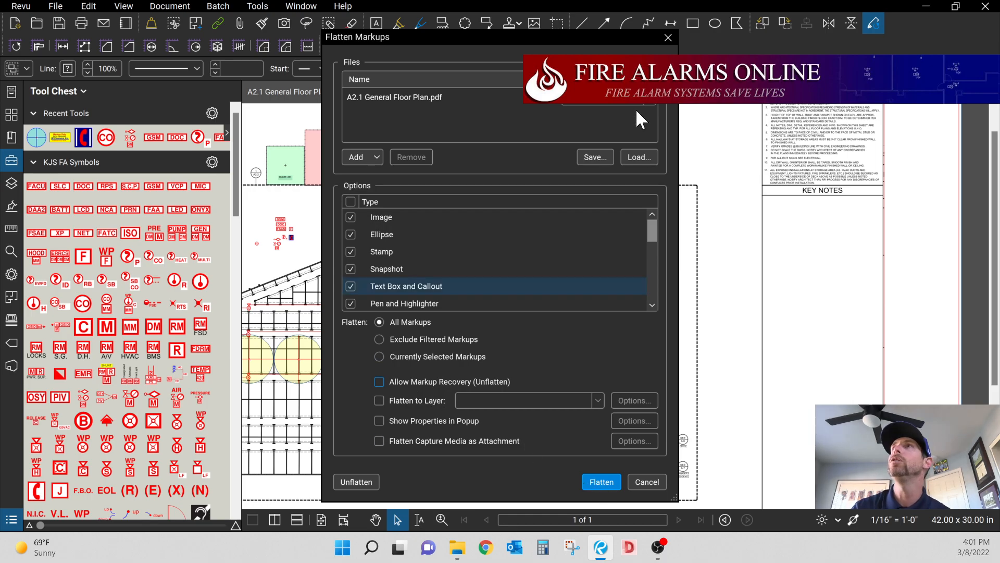
click(667, 36)
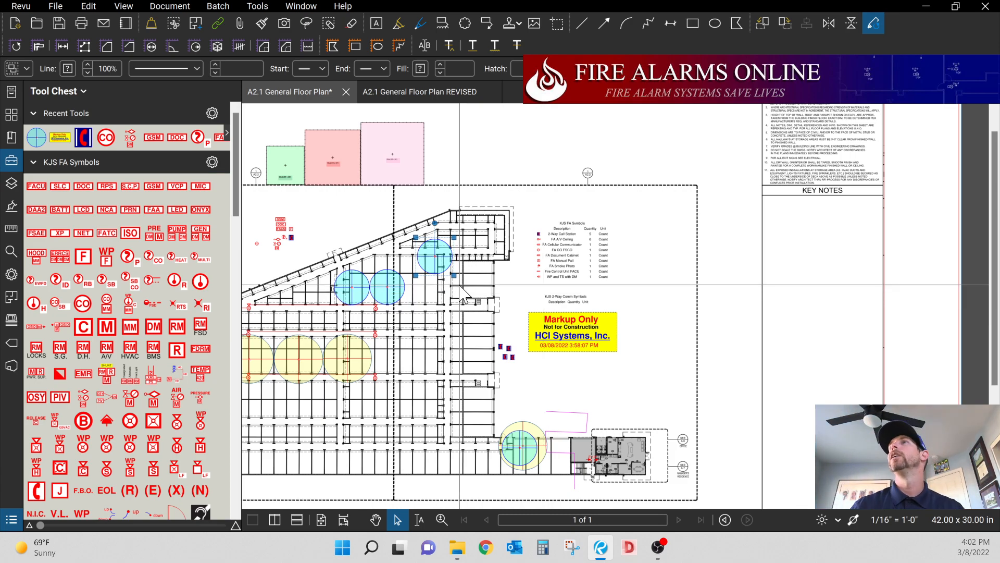
scroll(513, 205, down, 2)
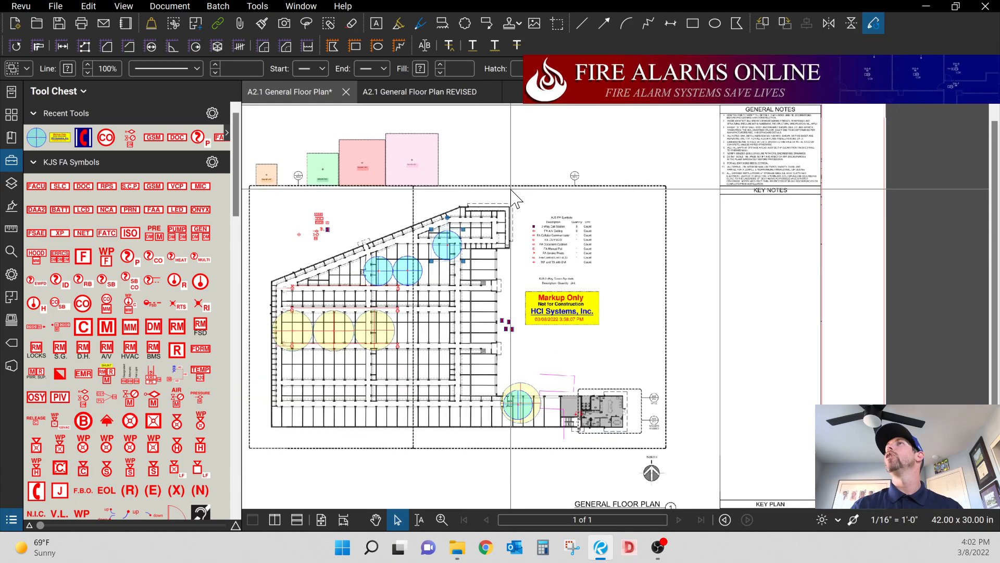
scroll(513, 194, down, 1)
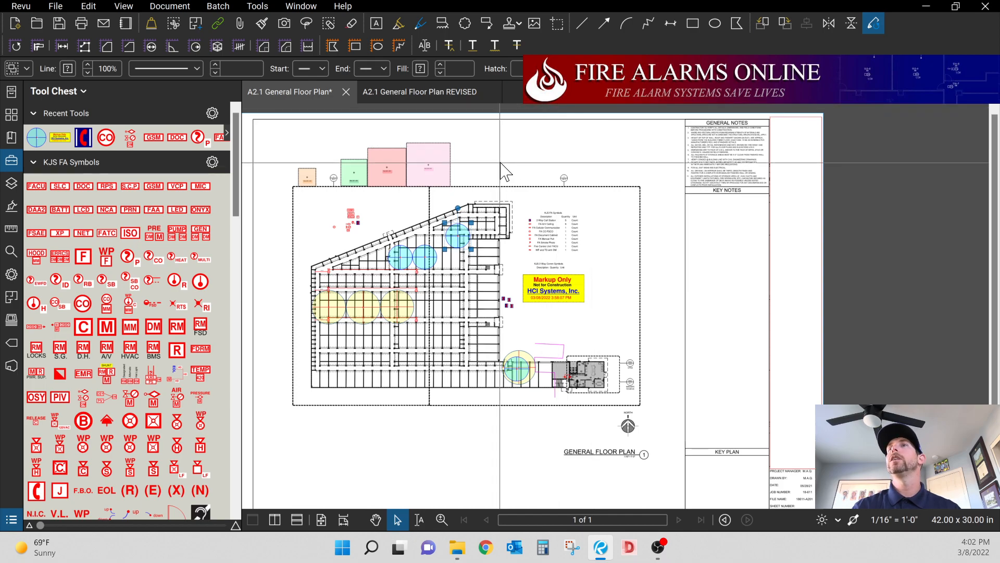
scroll(502, 159, down, 1)
scroll(497, 151, up, 1)
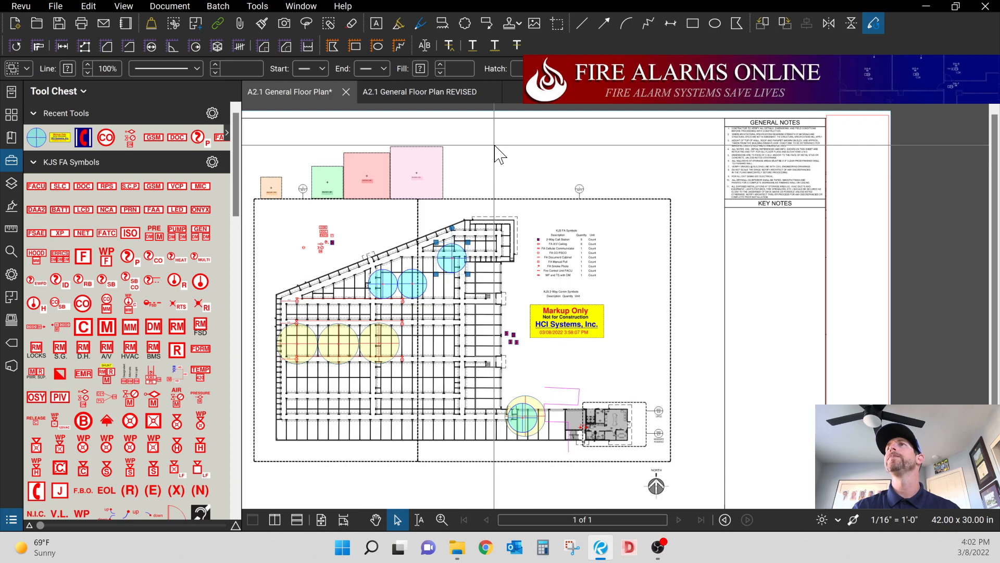
scroll(497, 176, down, 1)
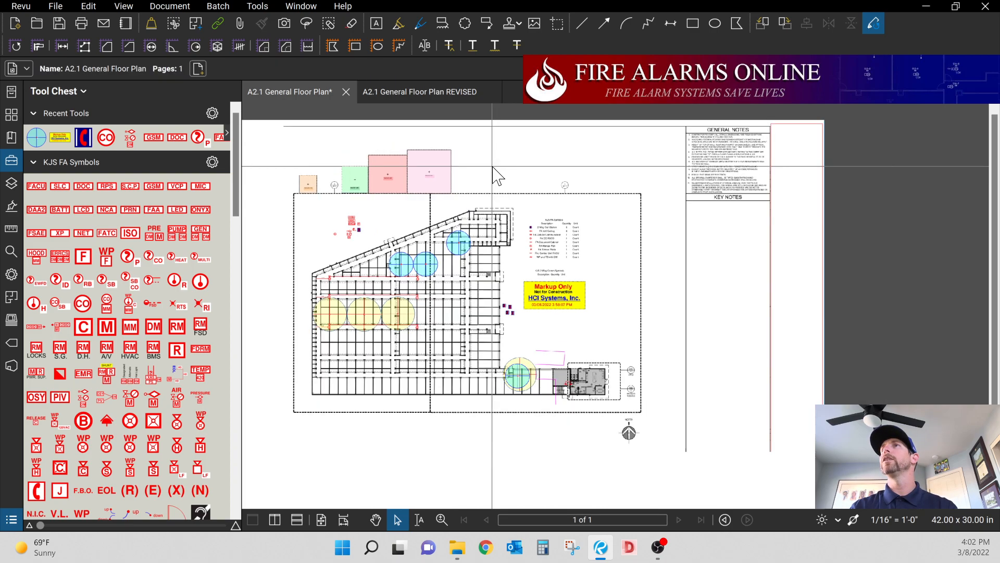
scroll(497, 176, up, 4)
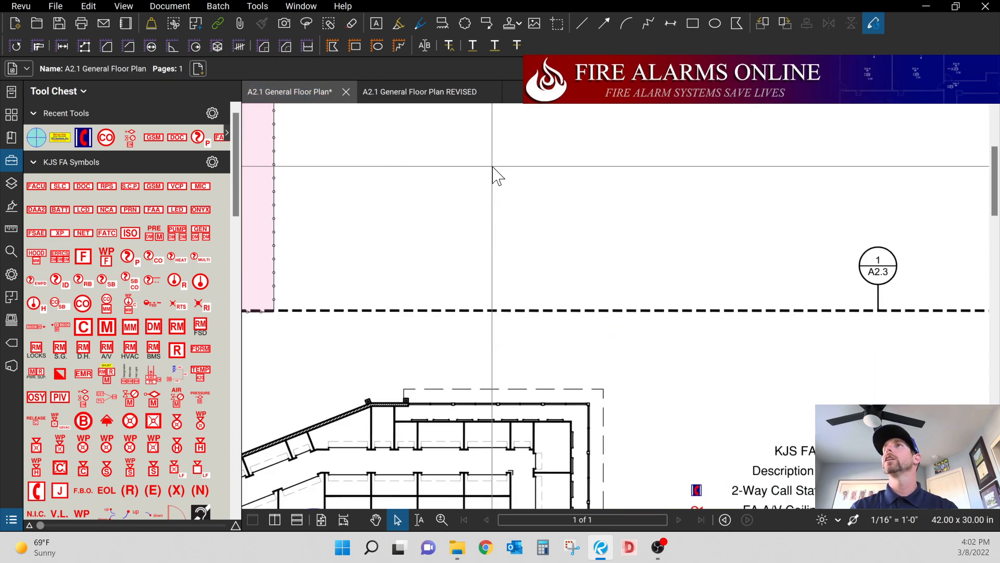
scroll(492, 167, up, 1)
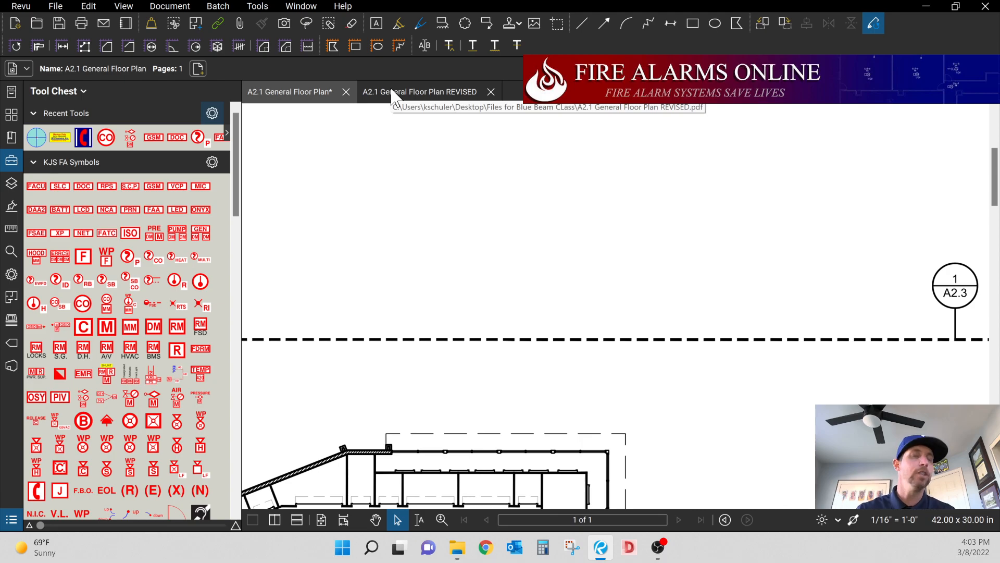
mouse_move(391, 90)
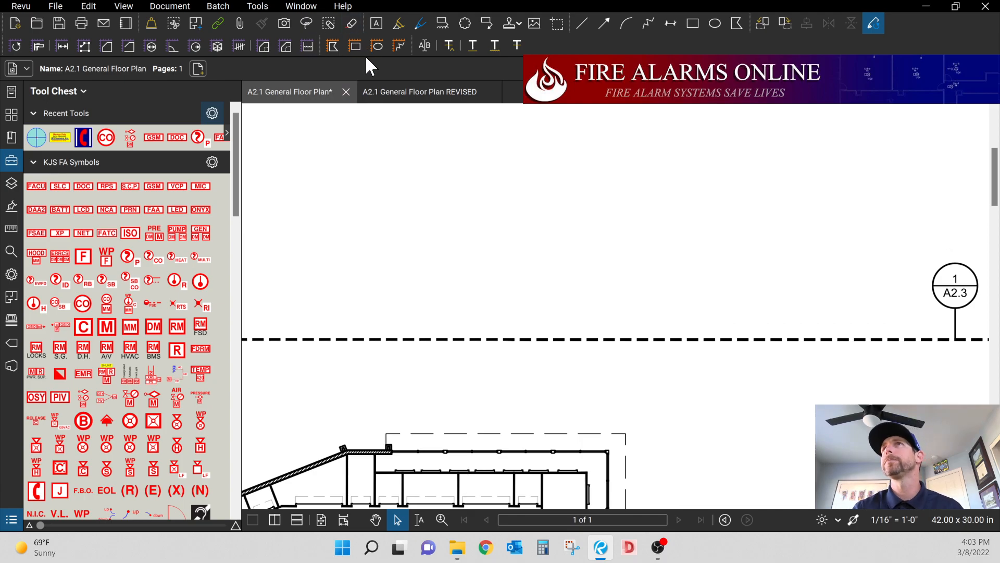
- Add the typewriter text "sdgsadgsadgsdjkgdskj" in the blank area above the building's upper wing
click(361, 178)
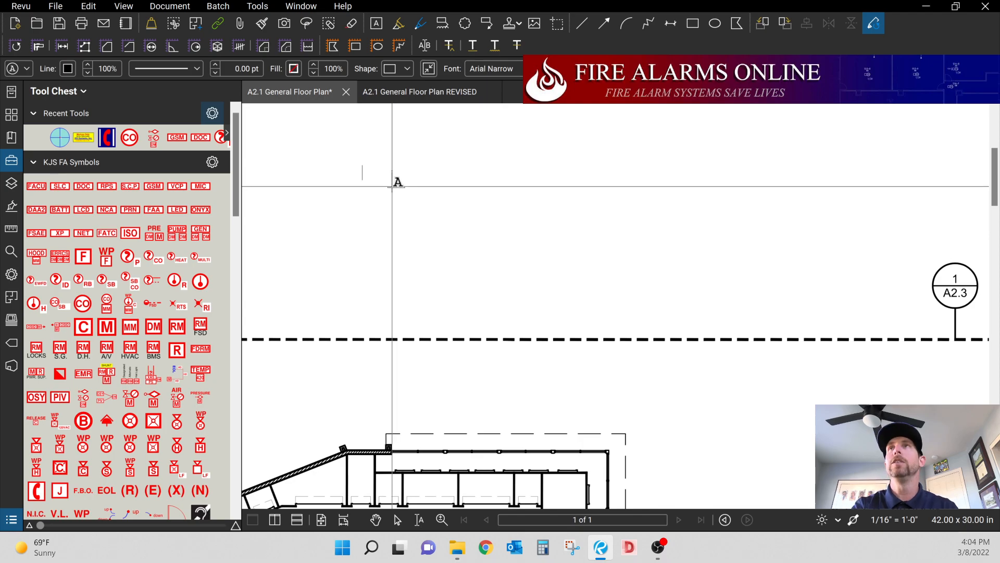
text(sdgsadgsadgsdjkgdskj)
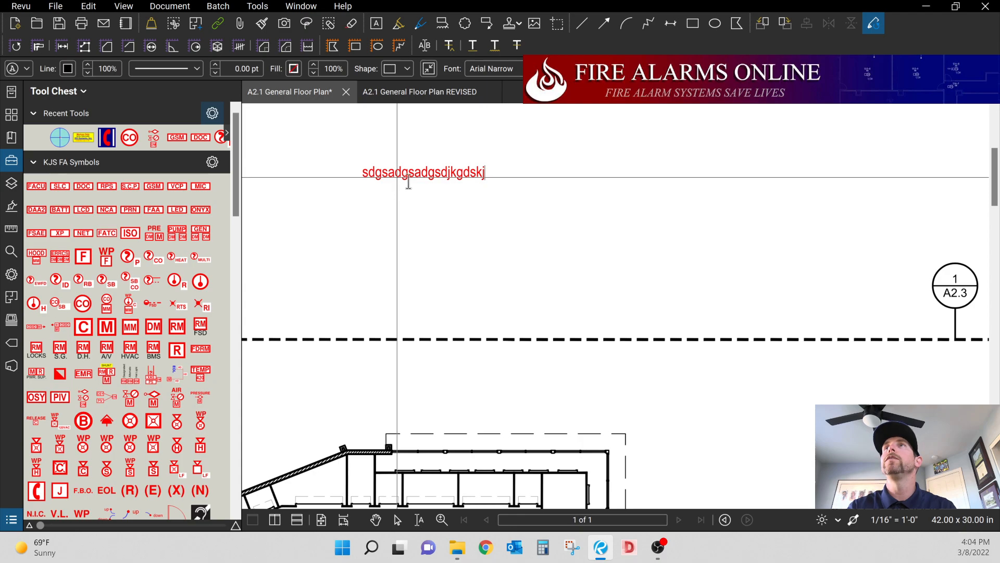
key(Escape)
key(Escape)
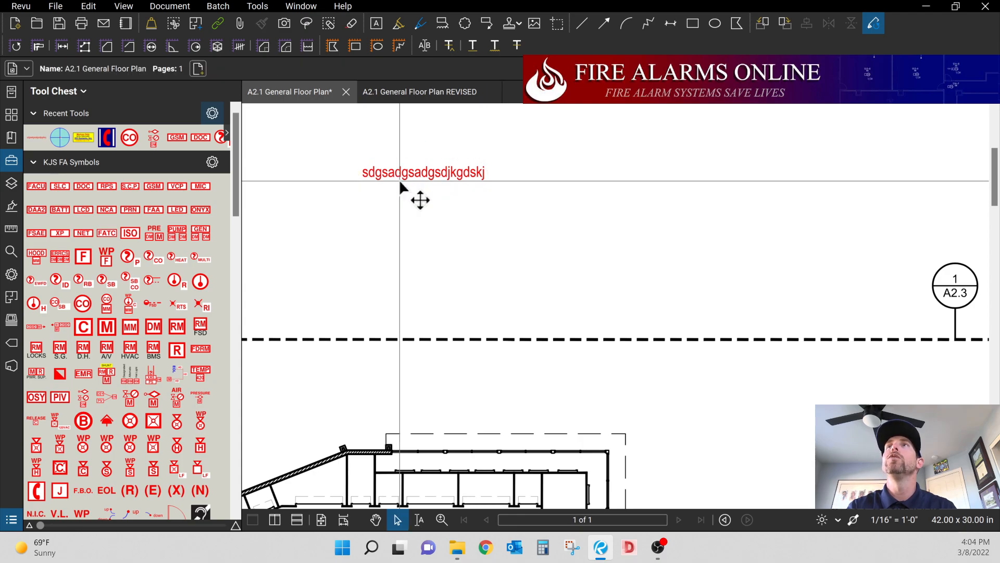
- Open the typewriter text's properties and set its fill color to yellow
click(402, 175)
right_click(402, 178)
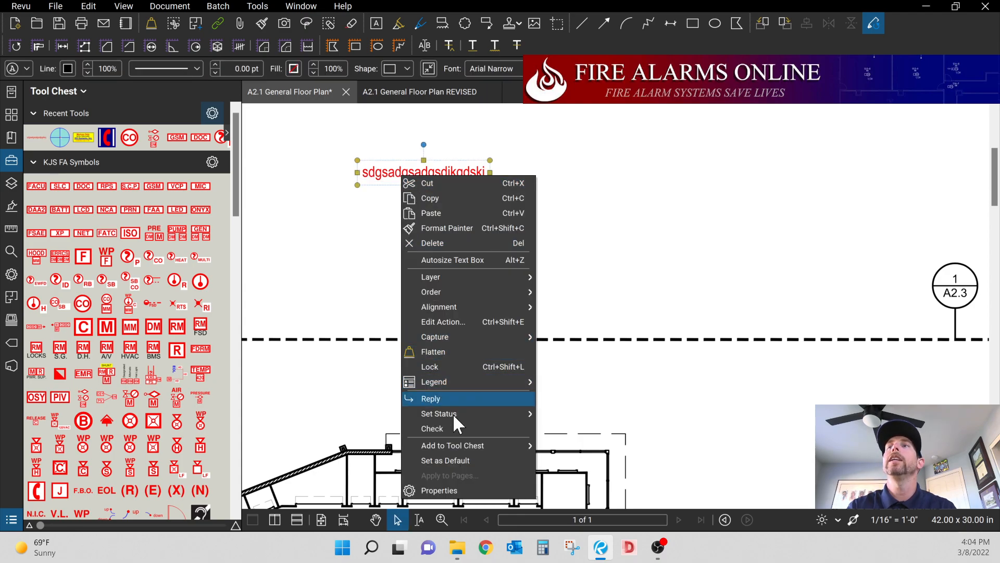
click(440, 490)
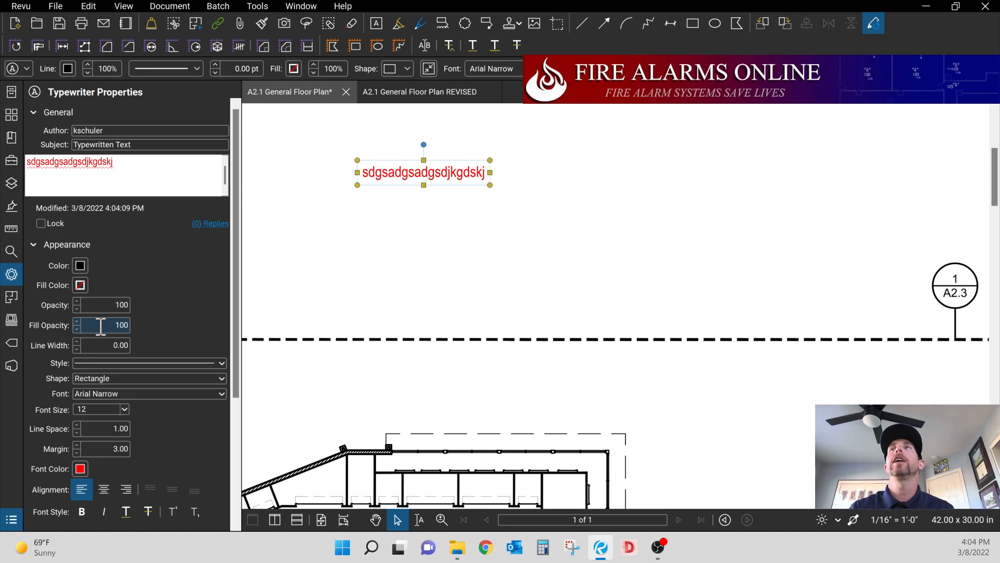
click(81, 284)
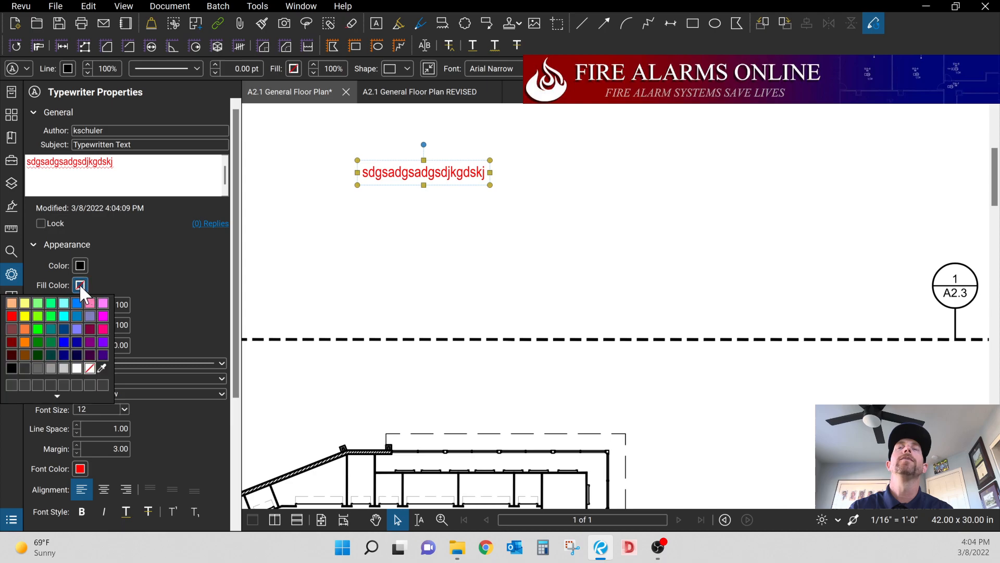
click(29, 313)
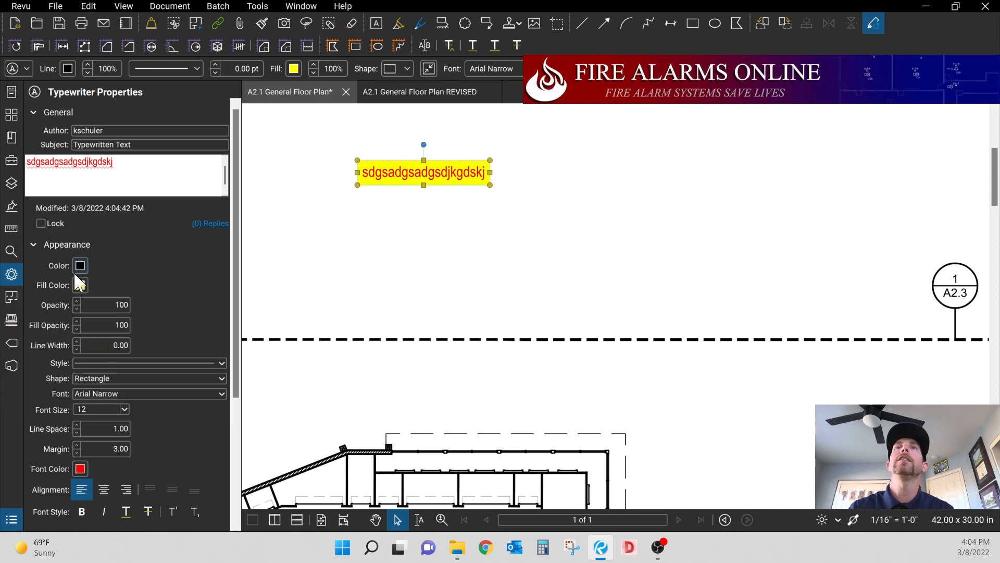
- Set the typewriter text's line style to dotted and its font to AcadEref
scroll(89, 364, down, 1)
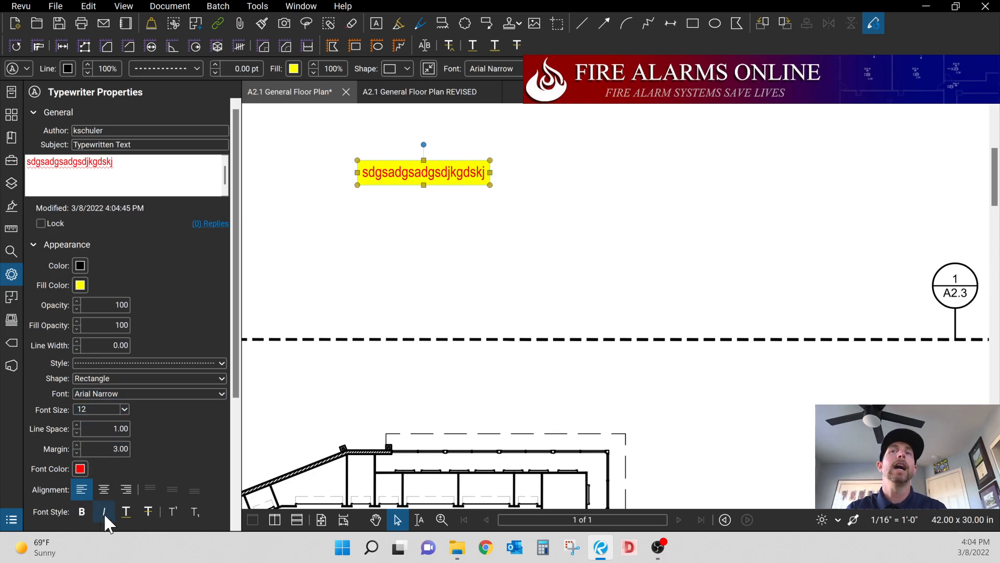
scroll(148, 411, down, 2)
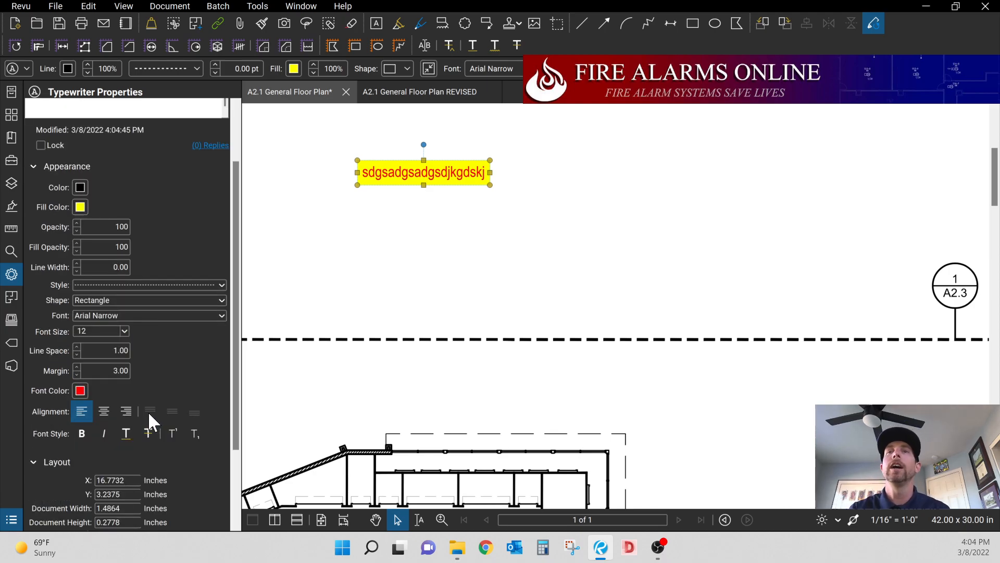
scroll(113, 394, down, 1)
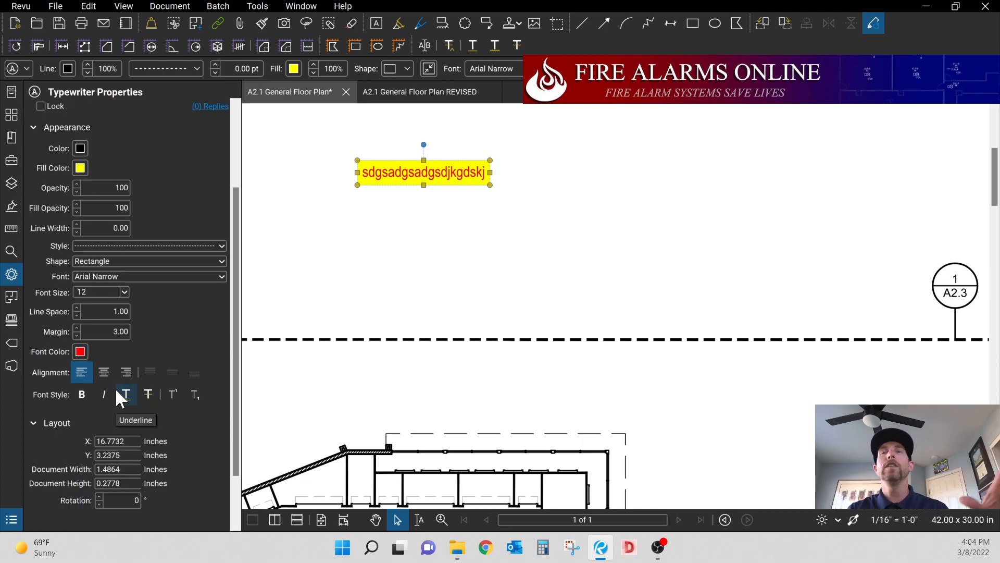
scroll(125, 370, down, 2)
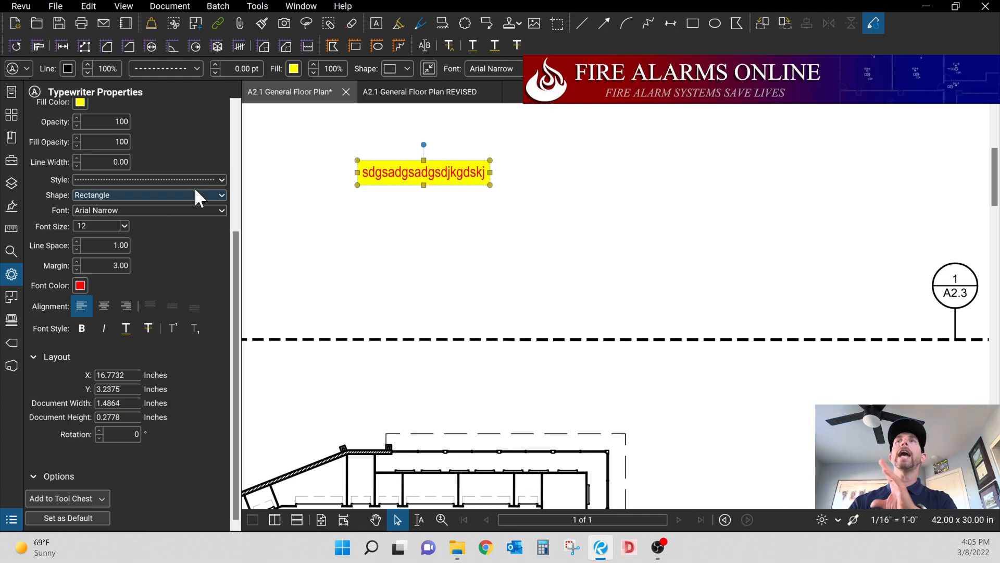
click(117, 210)
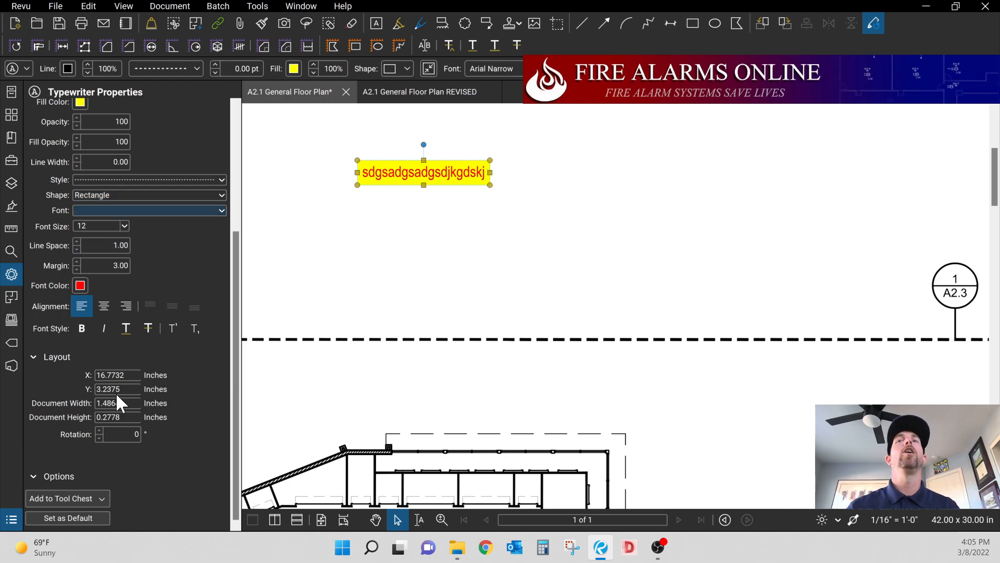
click(116, 394)
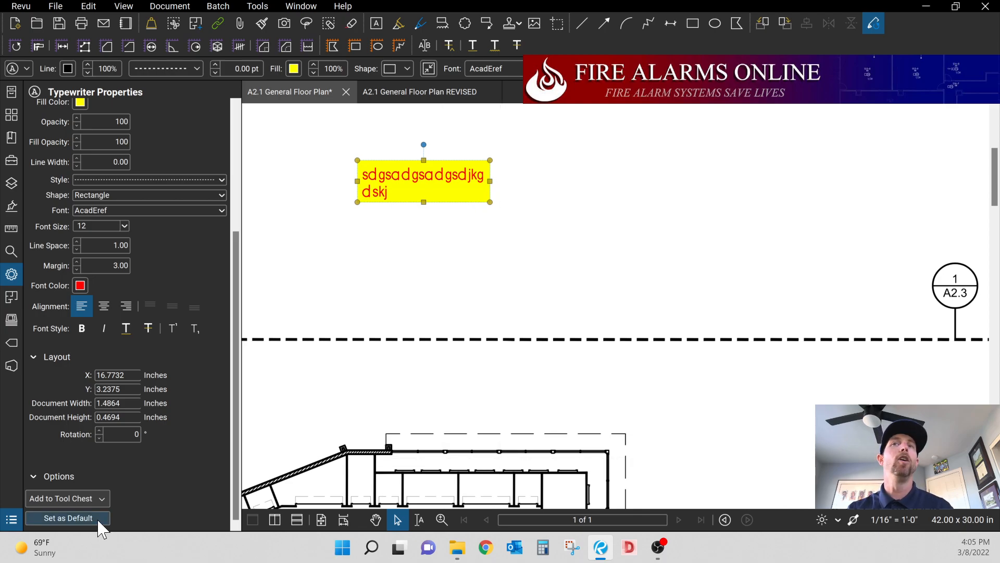
click(380, 282)
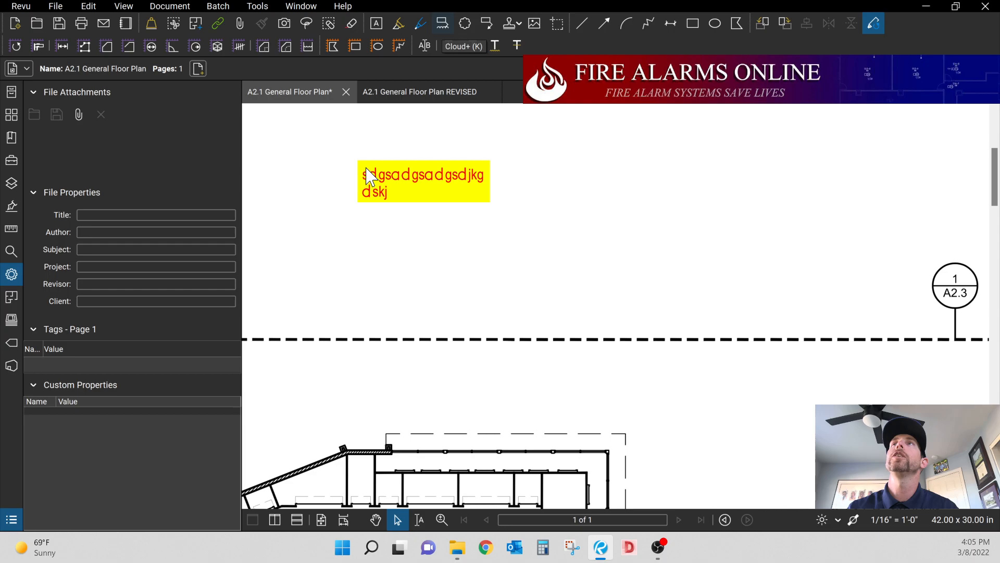
- Draw a Cloud+ markup around the yellow text and place its callout below and to the right, reading "test"
key(k)
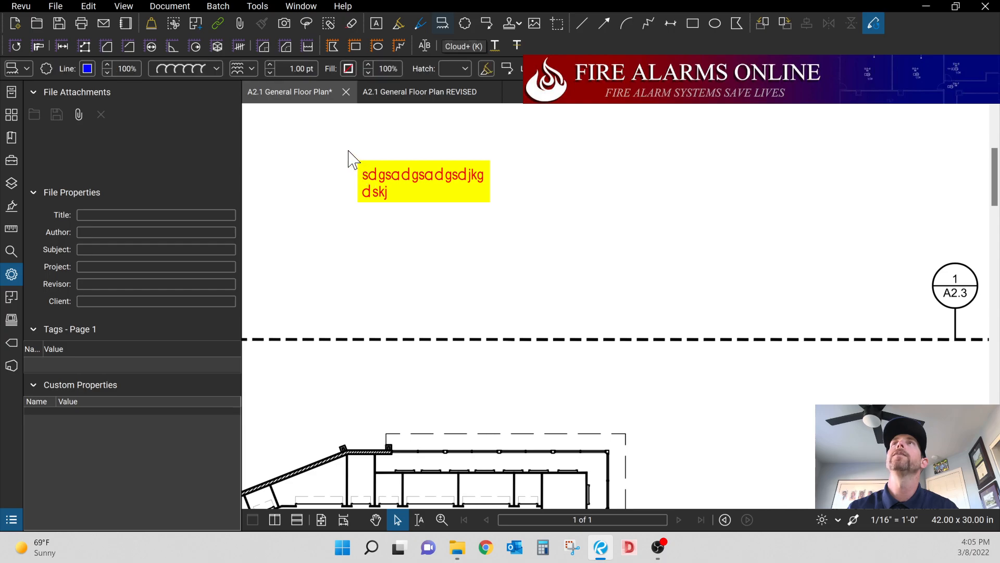
click(445, 20)
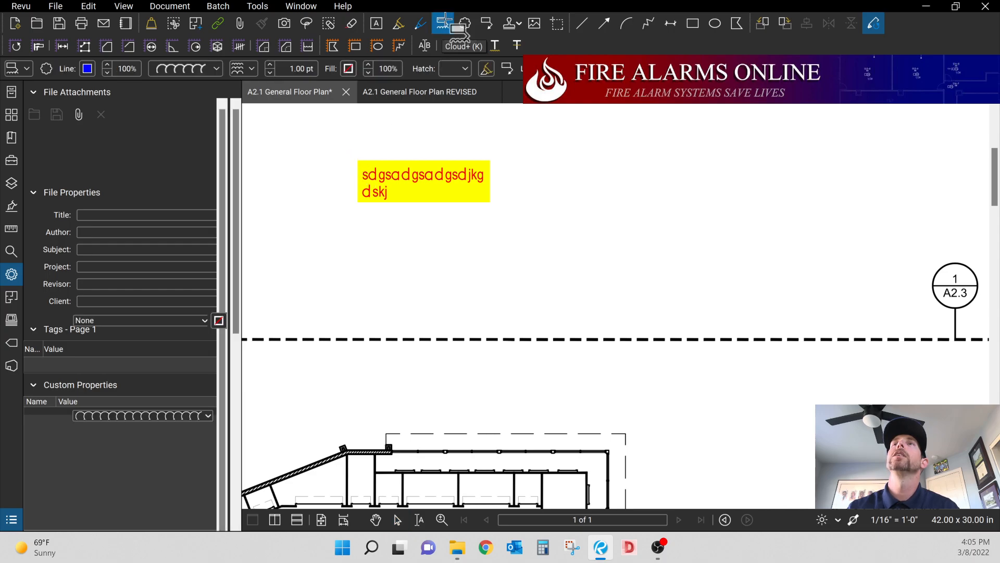
drag(491, 203, 513, 228)
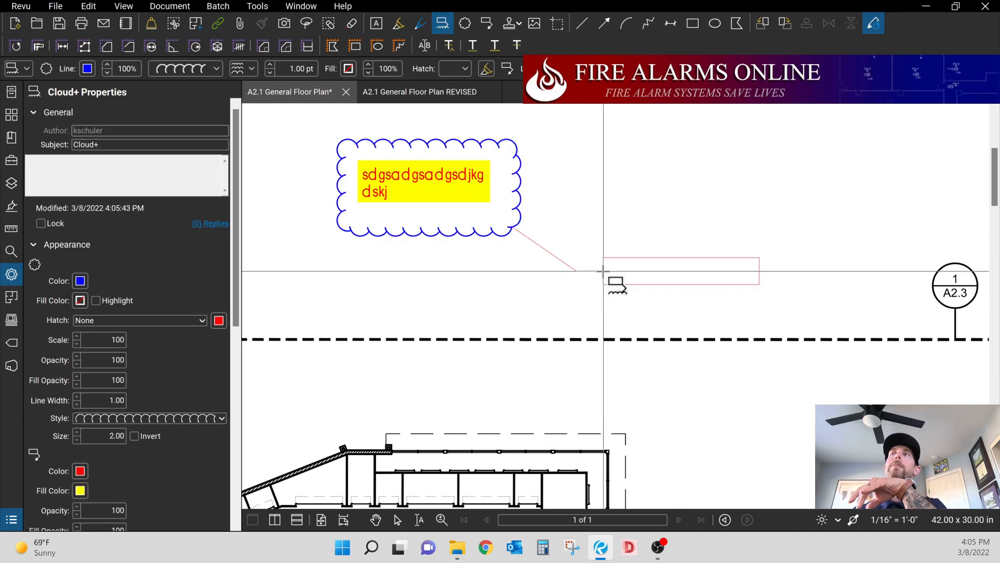
click(603, 271)
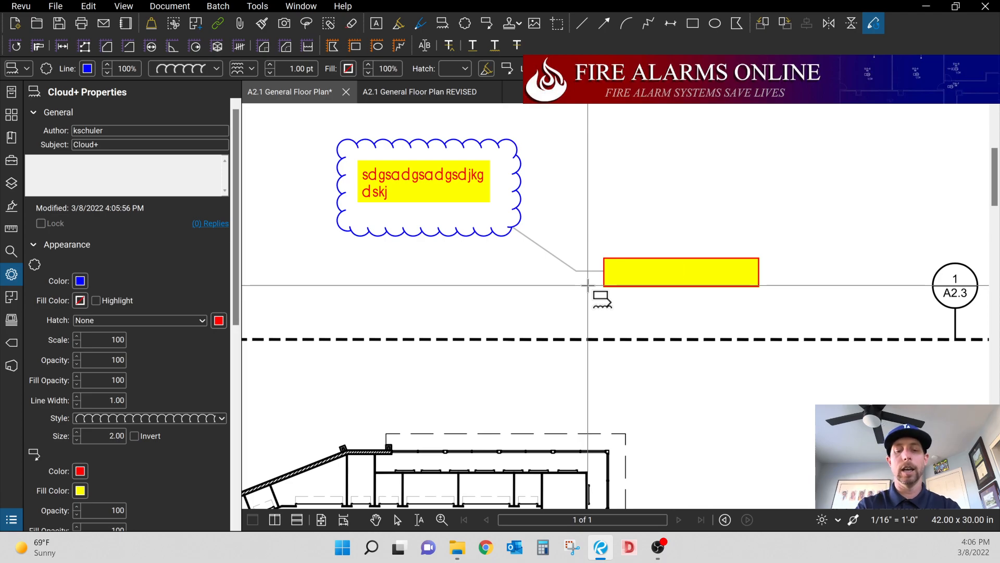
text(test)
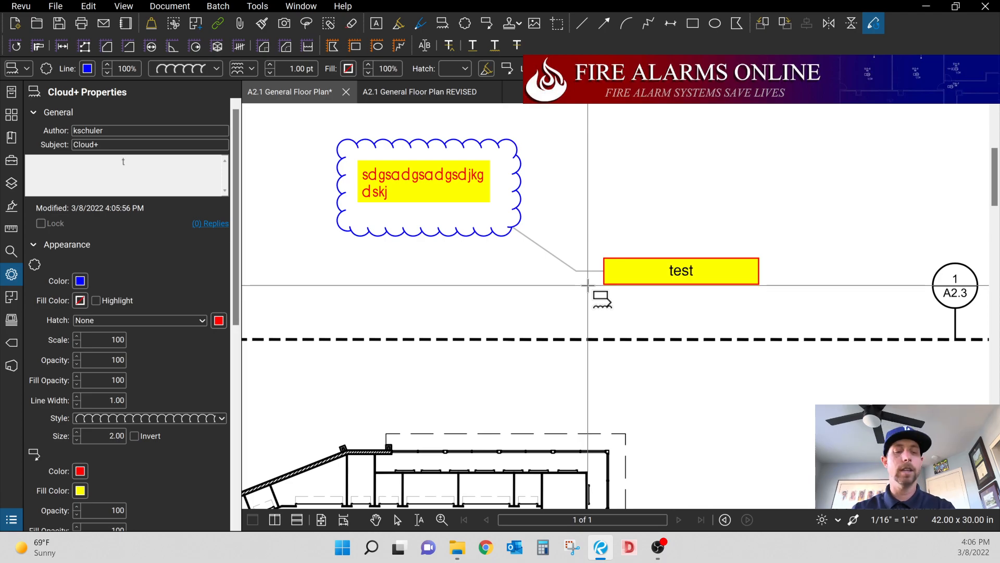
key(Escape)
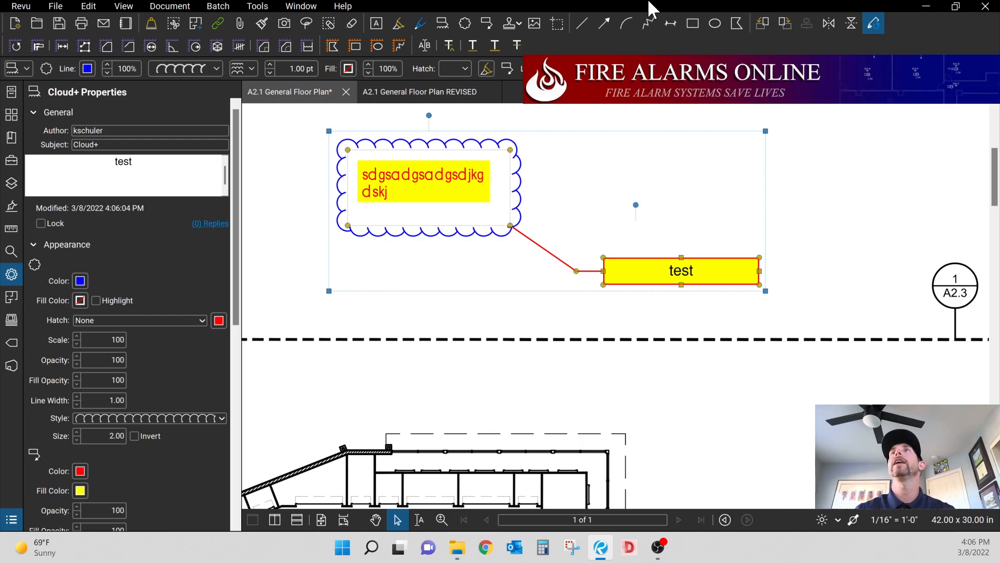
- Draw a plain red Cloud markup directly below the blue cloud, overlapping the dashed line
click(464, 22)
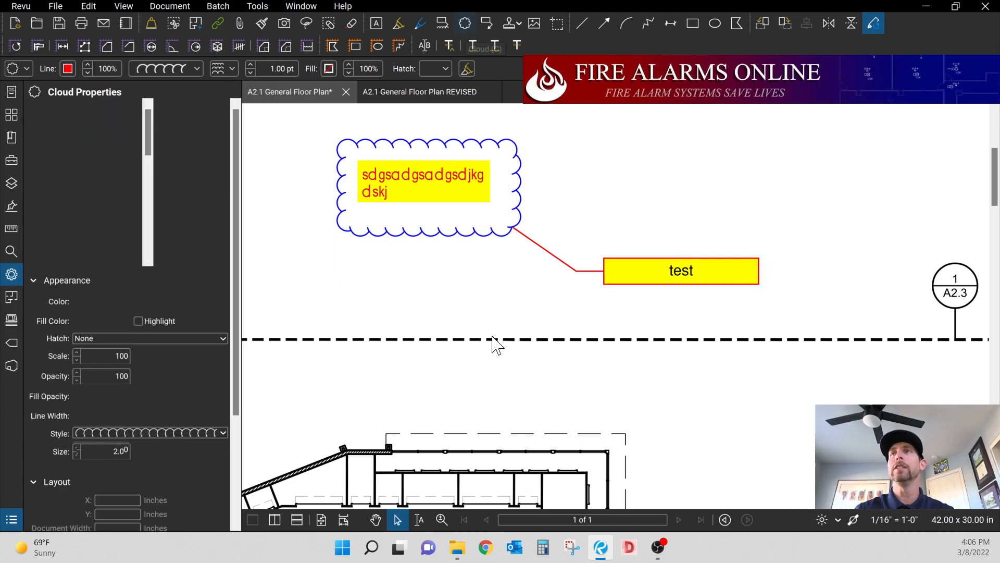
drag(491, 336, 334, 261)
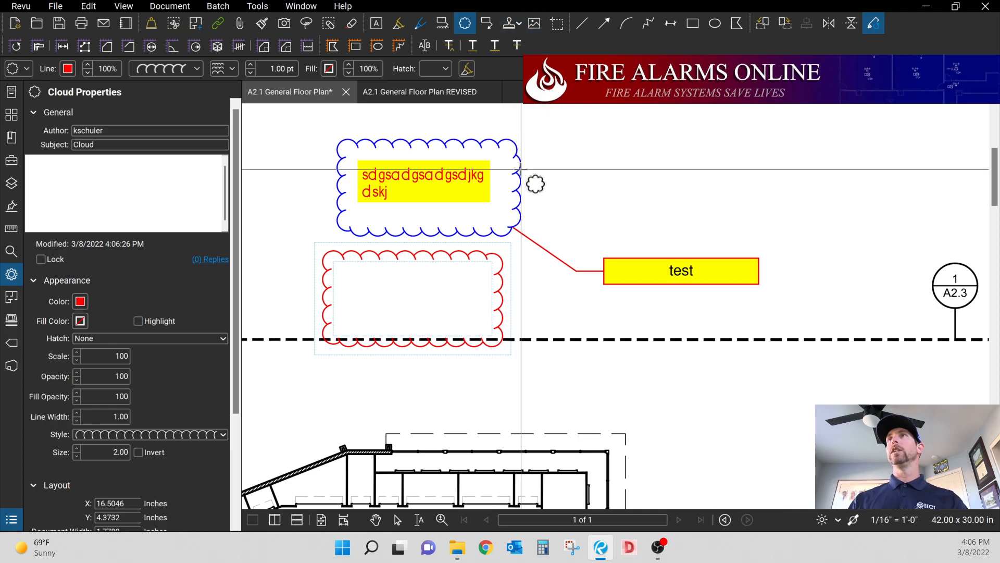
key(Escape)
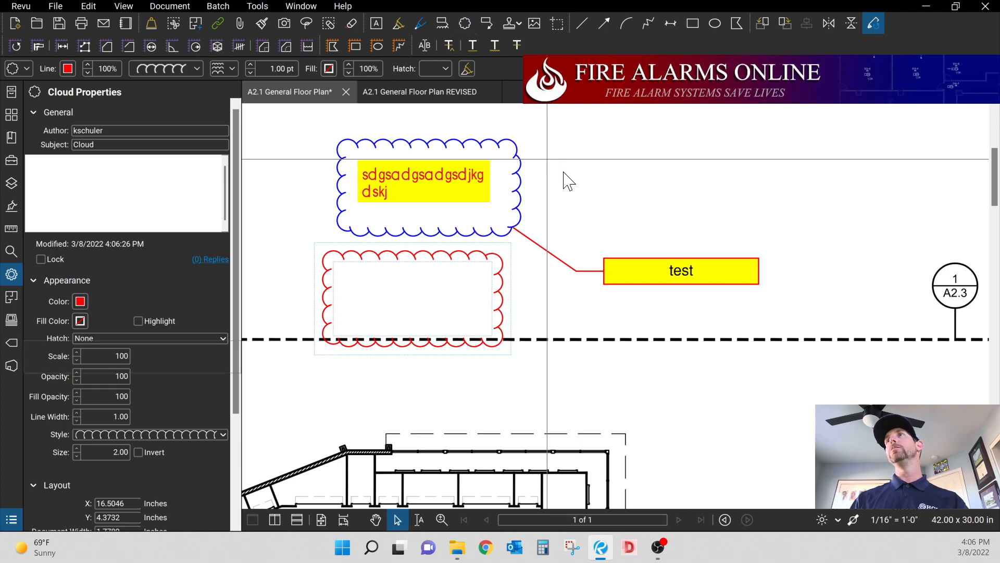
- Capture a camera photo and attach it to the FA A/V Ceiling symbol just below the two adjacent blue smoke circles
scroll(564, 172, down, 3)
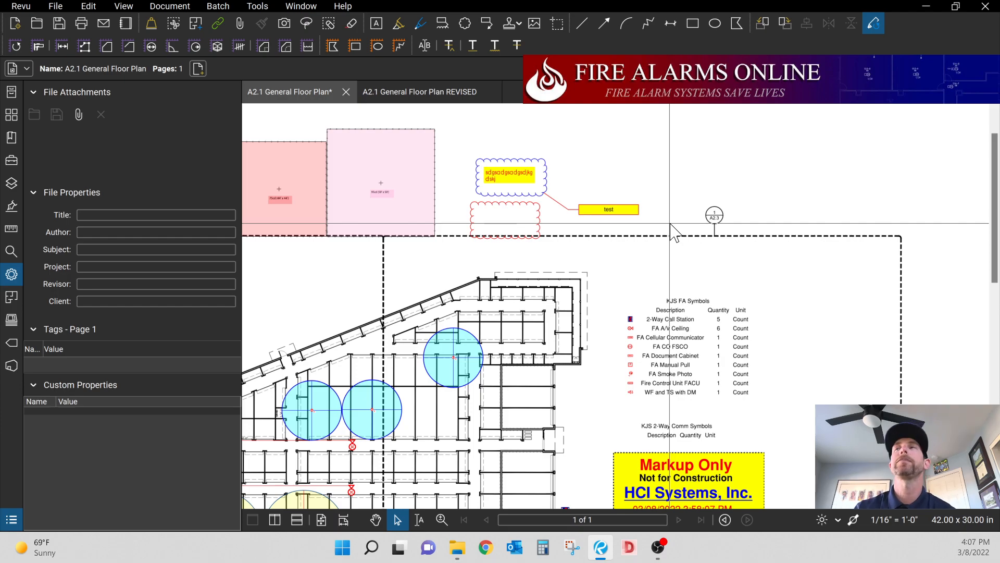
scroll(442, 328, down, 3)
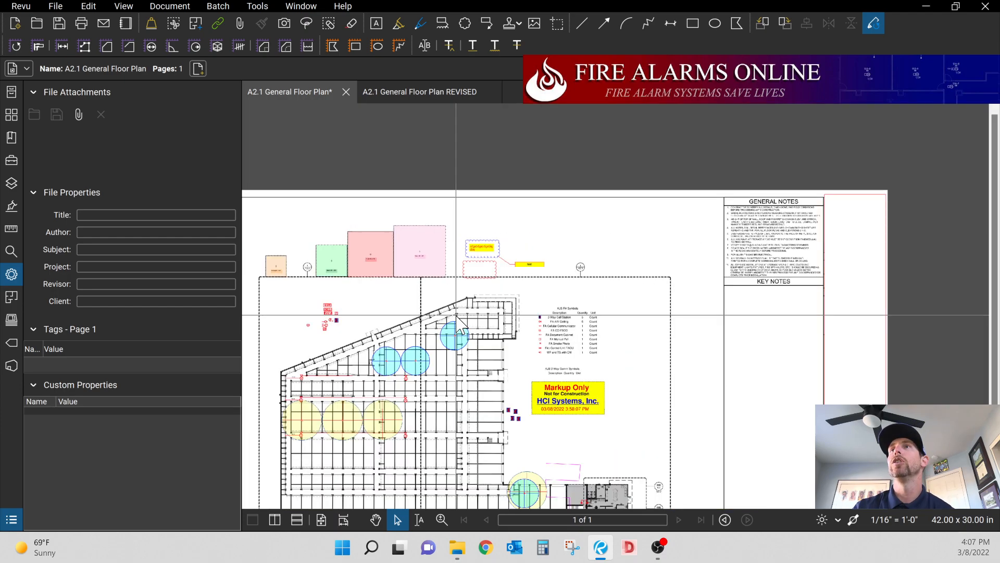
scroll(406, 391, up, 4)
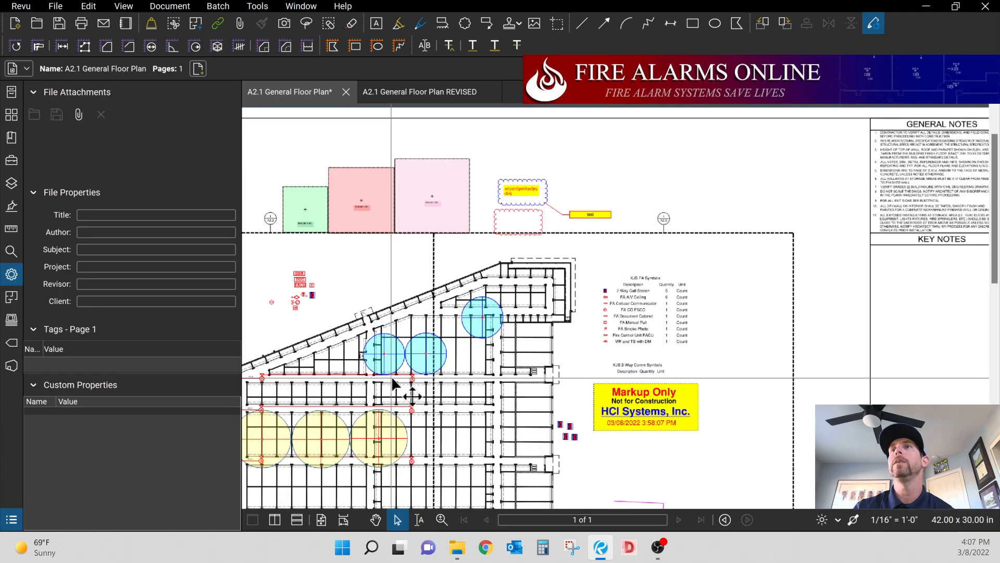
scroll(405, 392, up, 2)
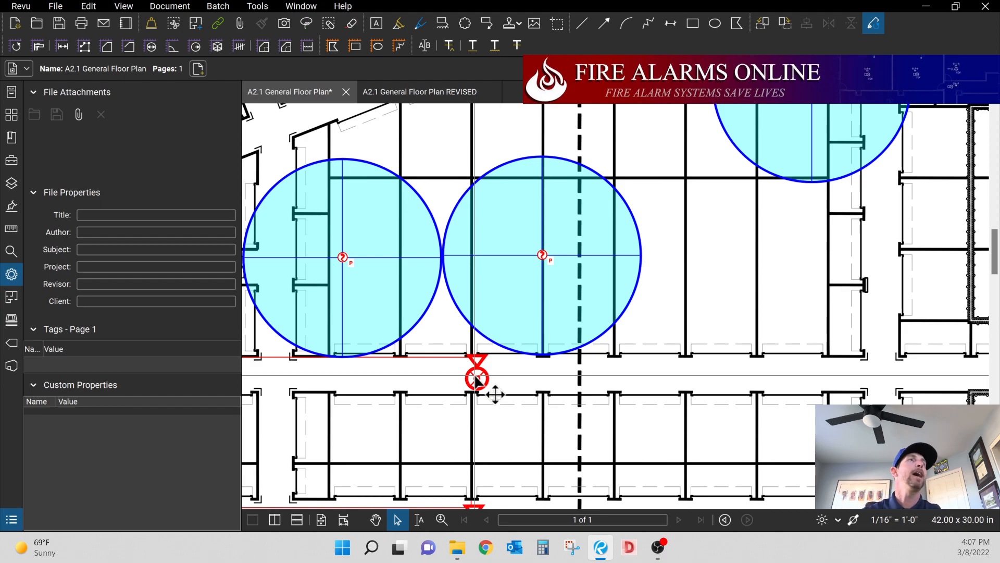
click(477, 380)
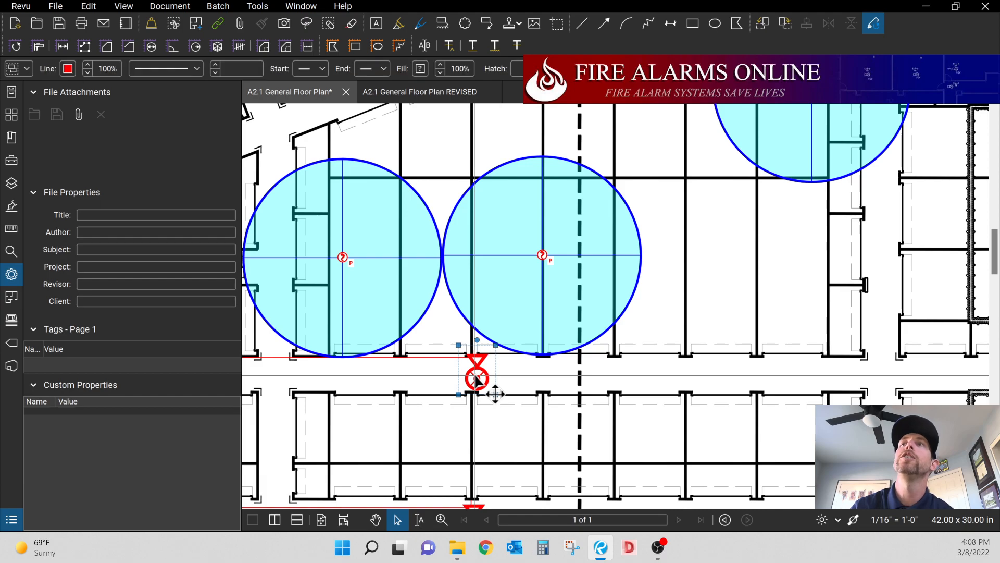
right_click(476, 380)
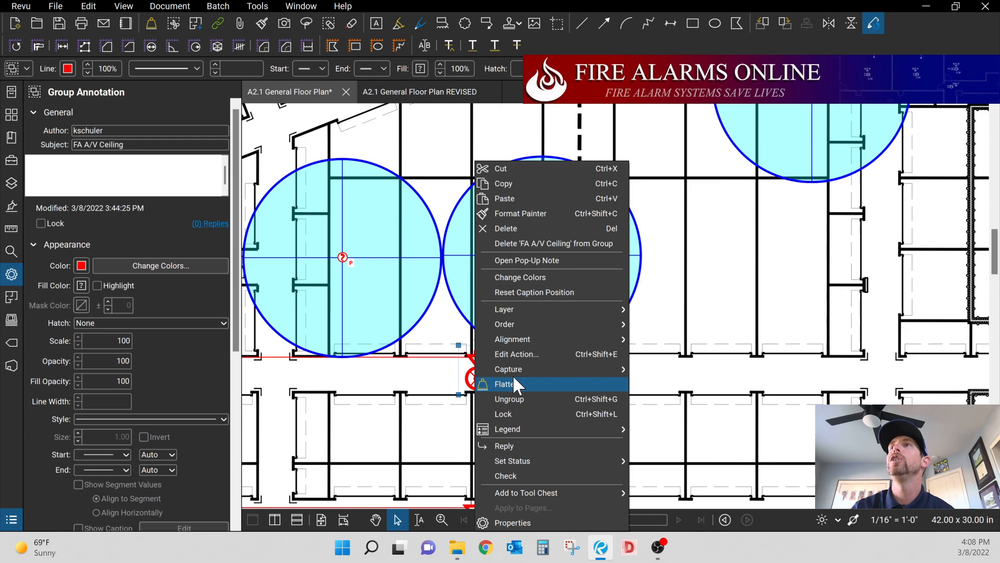
mouse_move(521, 372)
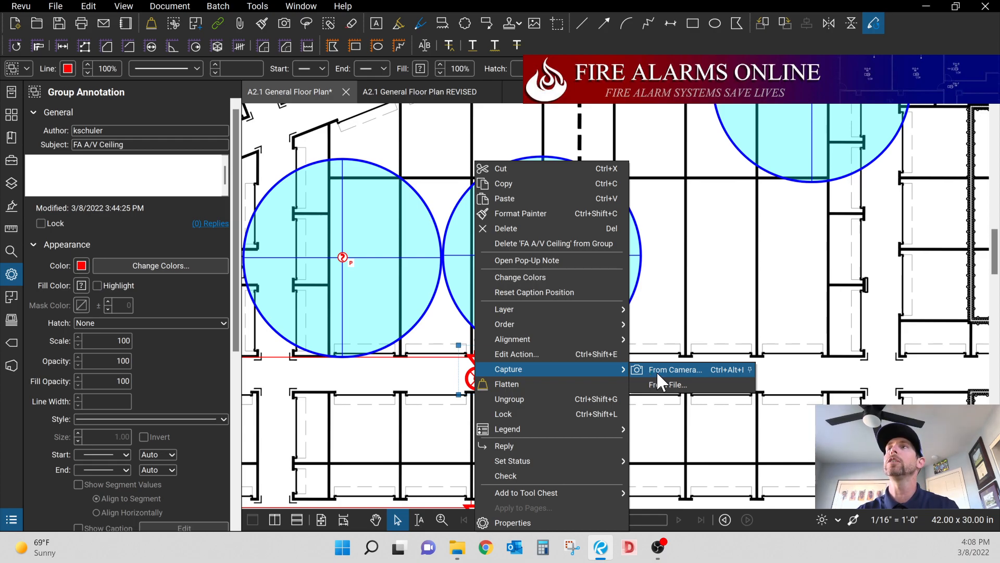
click(658, 373)
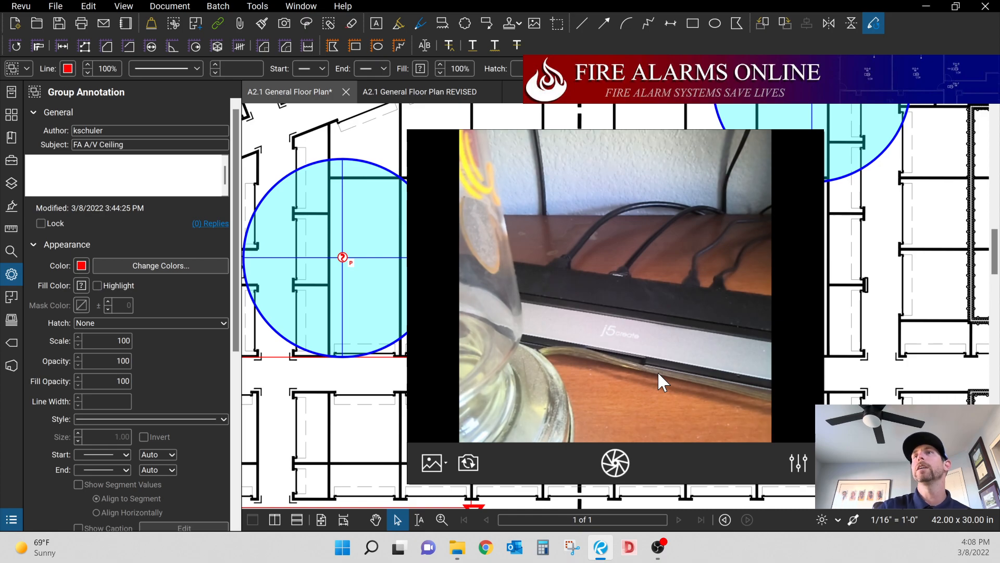
click(615, 462)
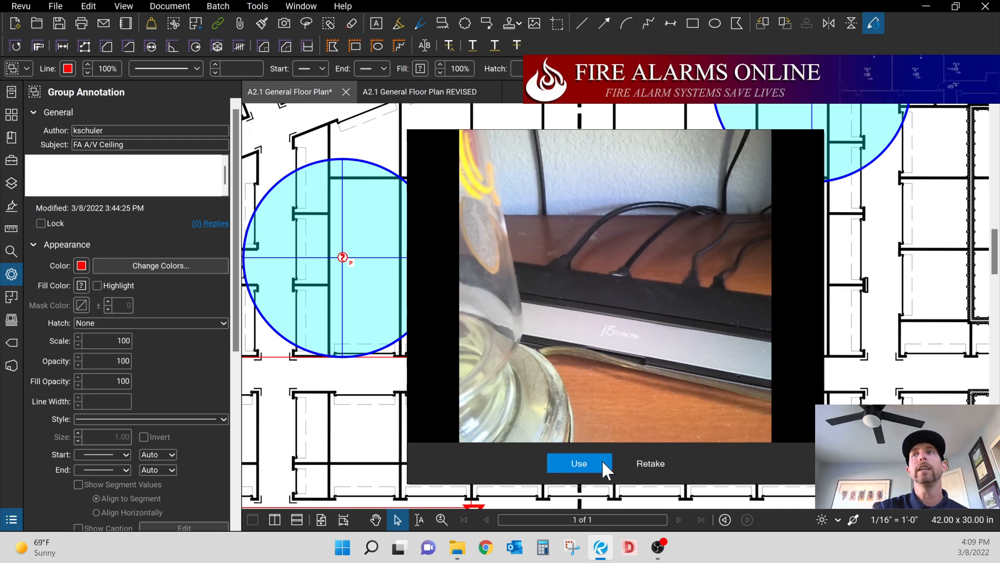
click(568, 463)
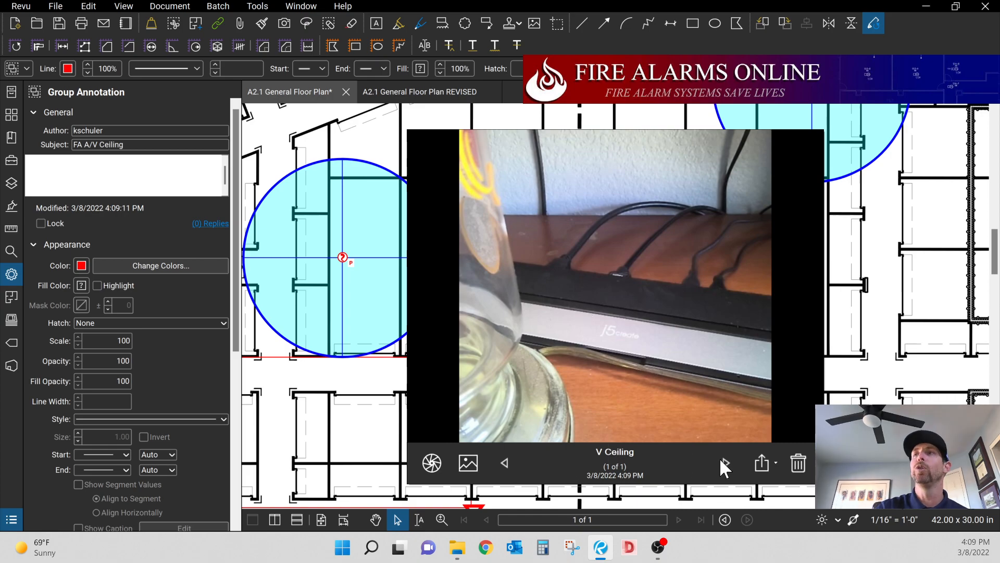
click(849, 317)
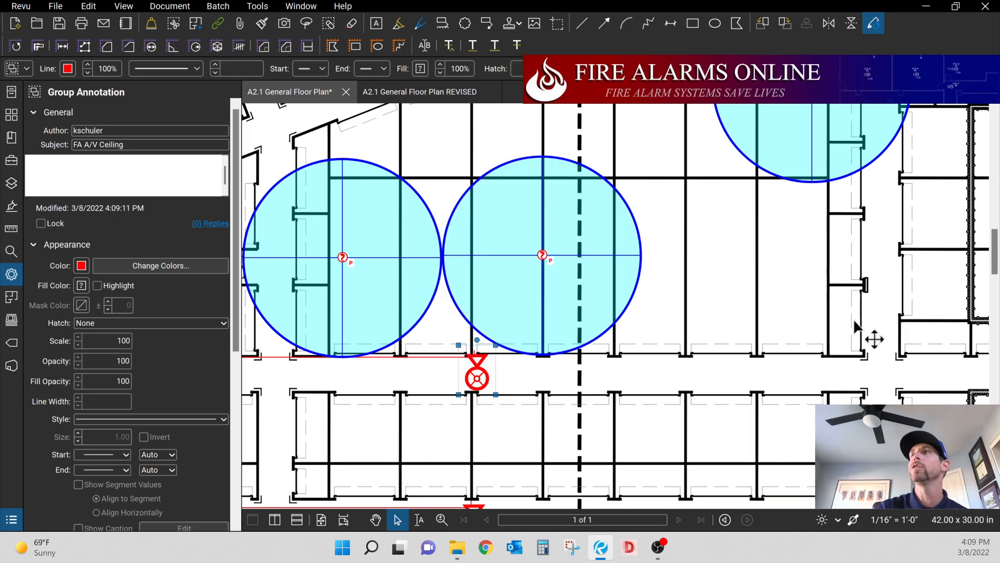
click(468, 437)
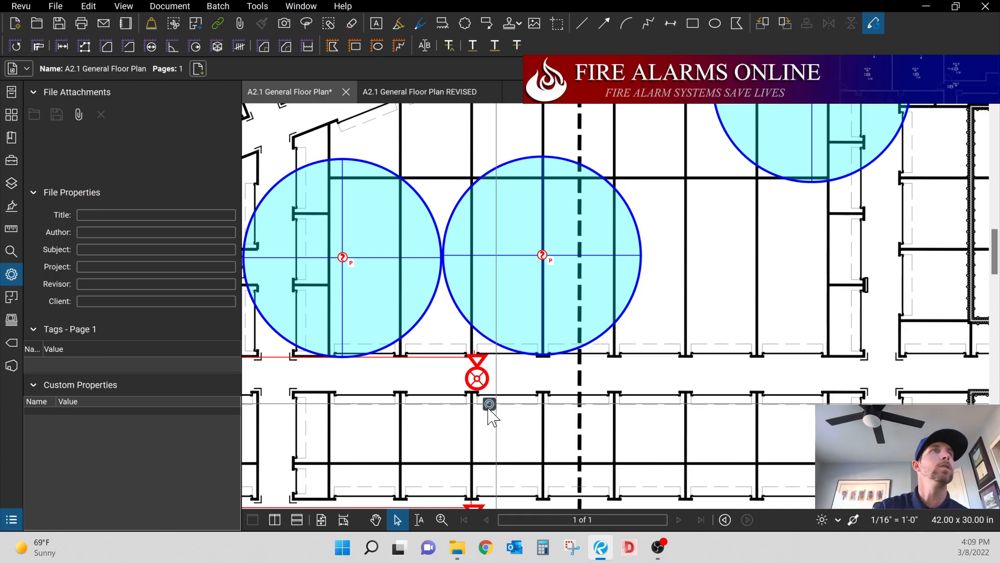
- View the photo attached to the FA A/V Ceiling symbol below the two adjacent blue smoke circles, and close it
scroll(489, 411, down, 3)
scroll(489, 417, down, 5)
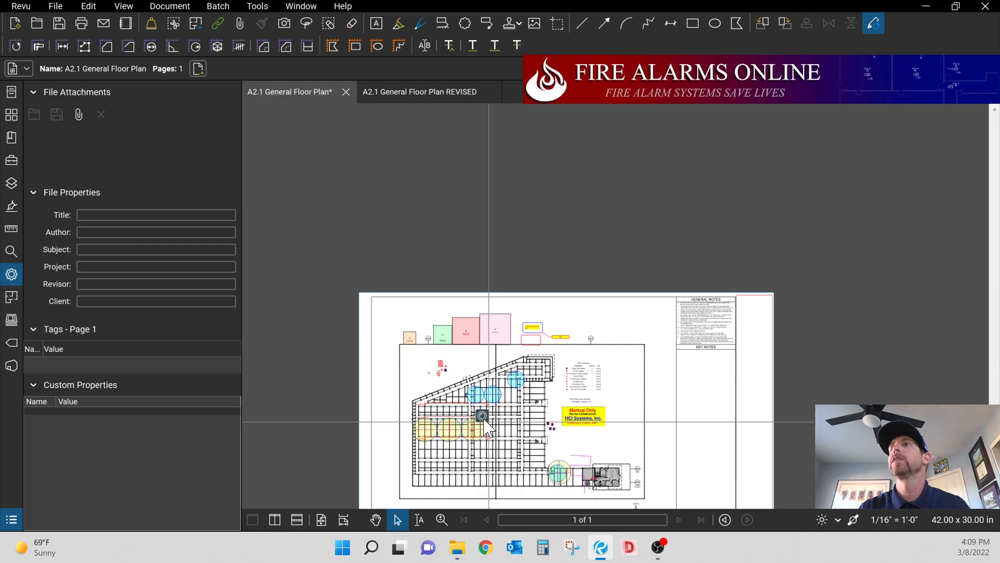
scroll(482, 420, up, 4)
scroll(482, 418, up, 7)
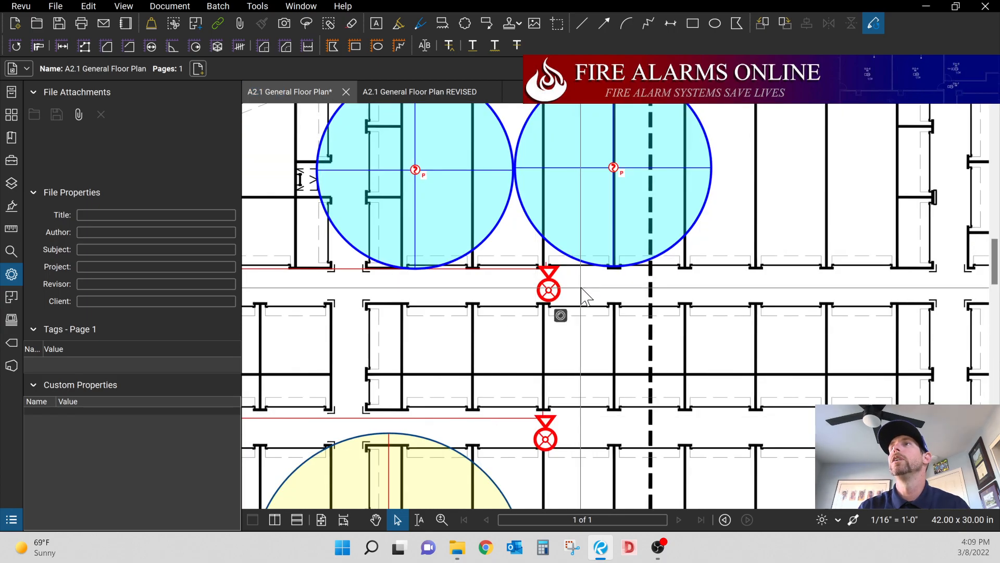
click(561, 315)
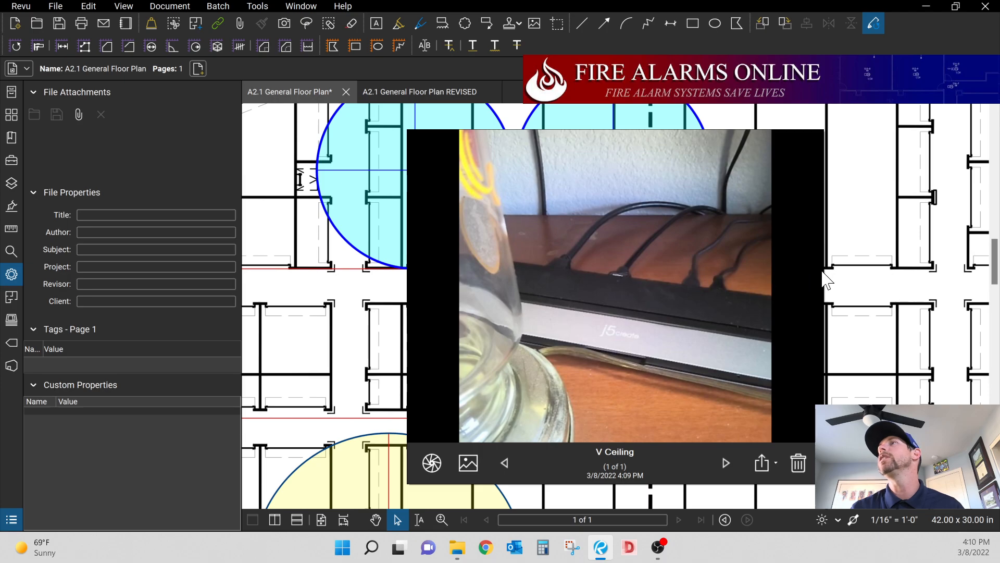
click(857, 281)
- Outline a hyperlink area around the blue 2-Way Call Station symbol near FACU, examine the available link actions, and cancel
scroll(490, 341, down, 2)
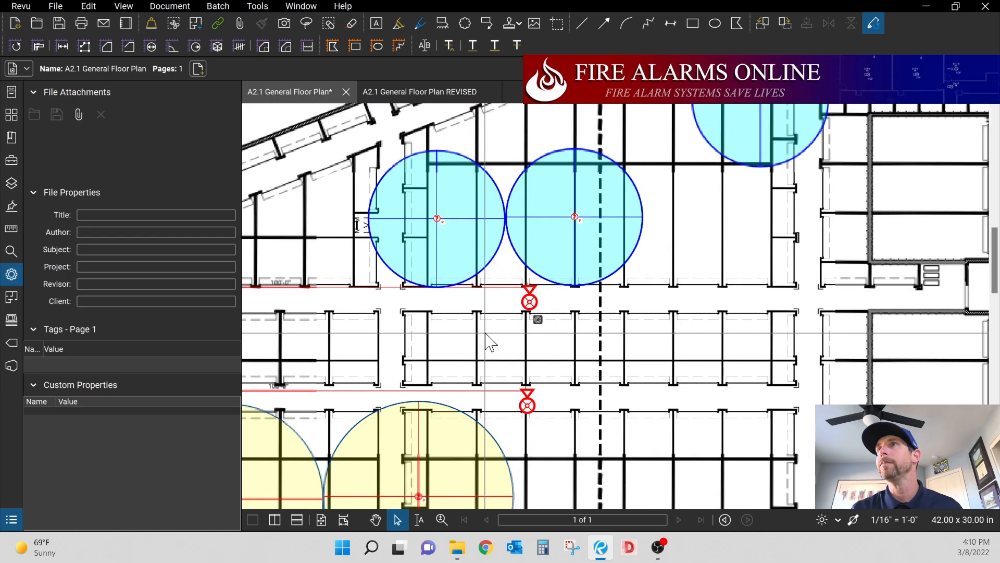
scroll(490, 341, down, 3)
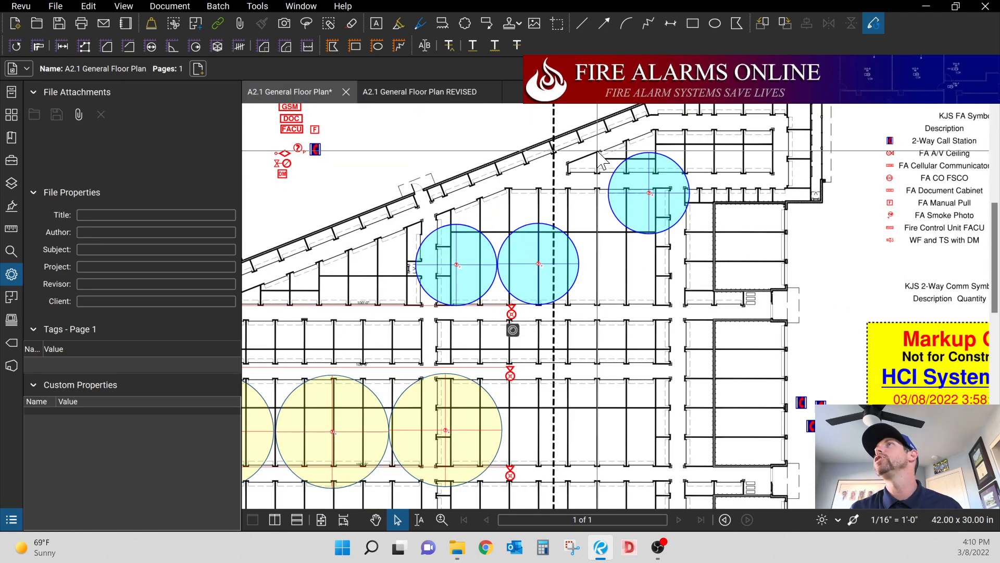
click(217, 22)
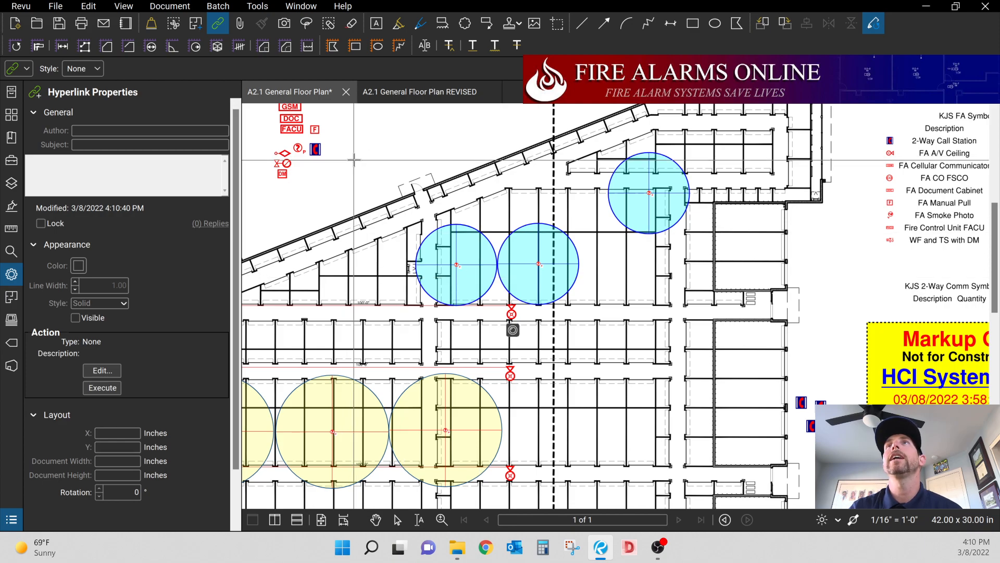
drag(335, 158, 312, 138)
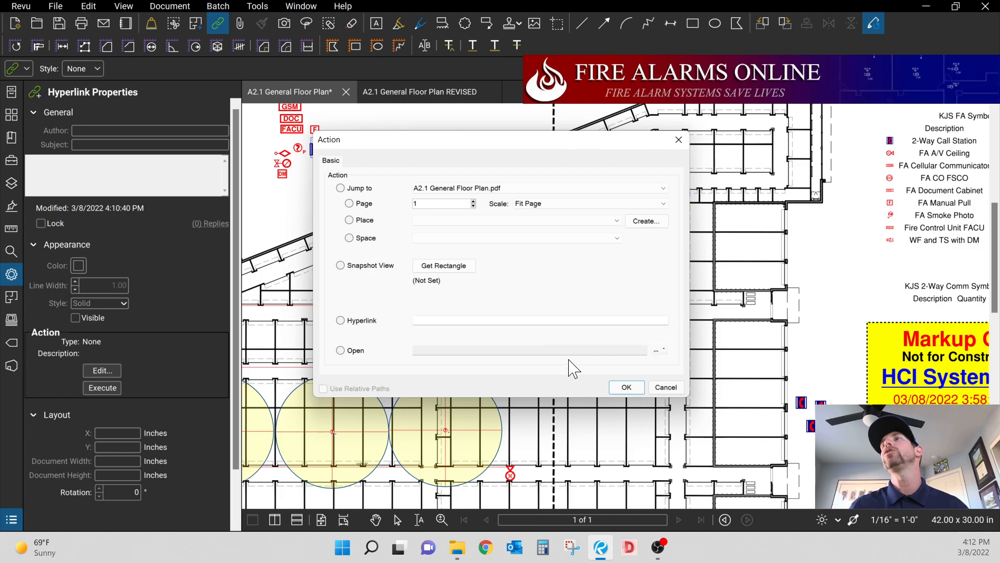
click(666, 388)
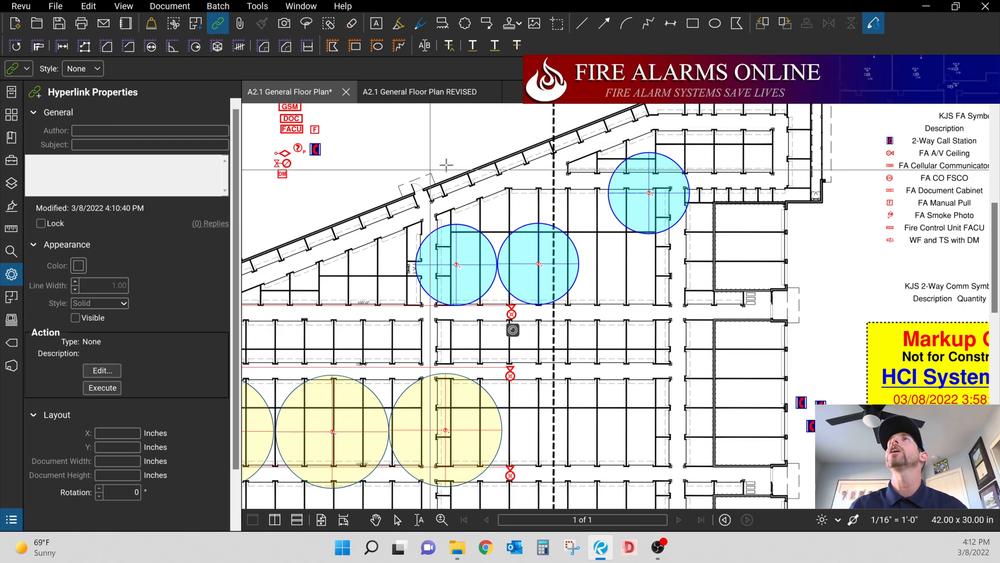
scroll(469, 156, down, 1)
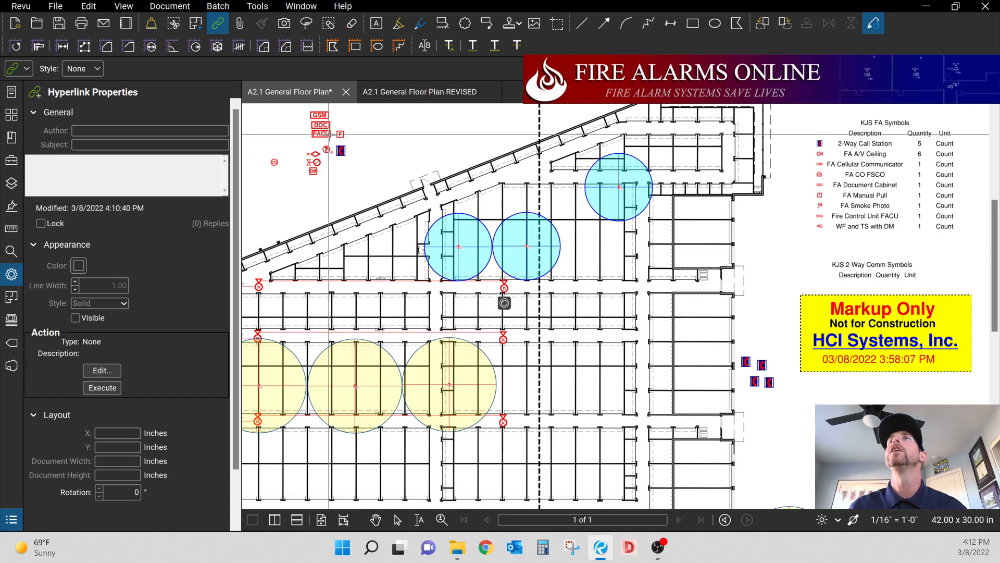
scroll(347, 183, down, 1)
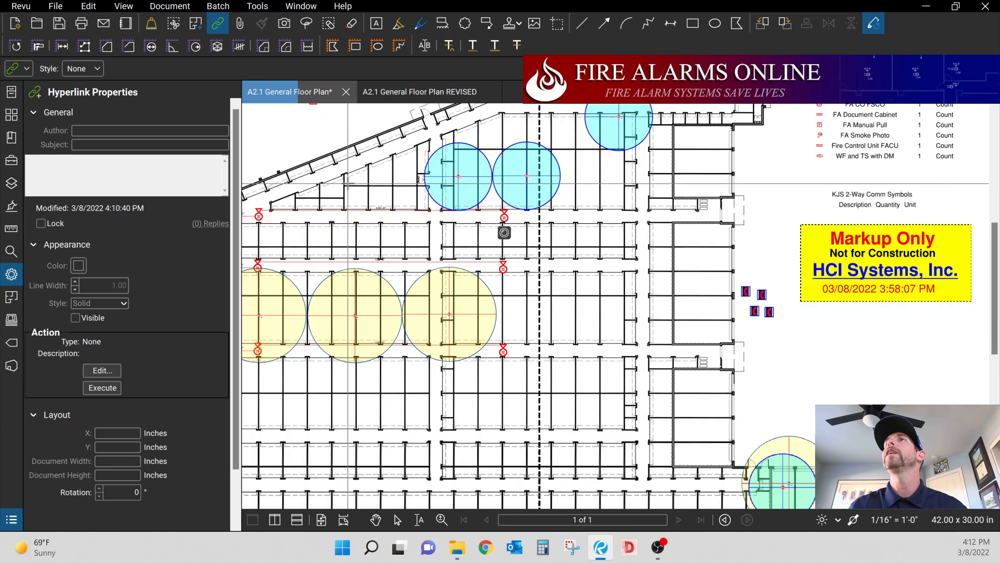
scroll(347, 183, down, 1)
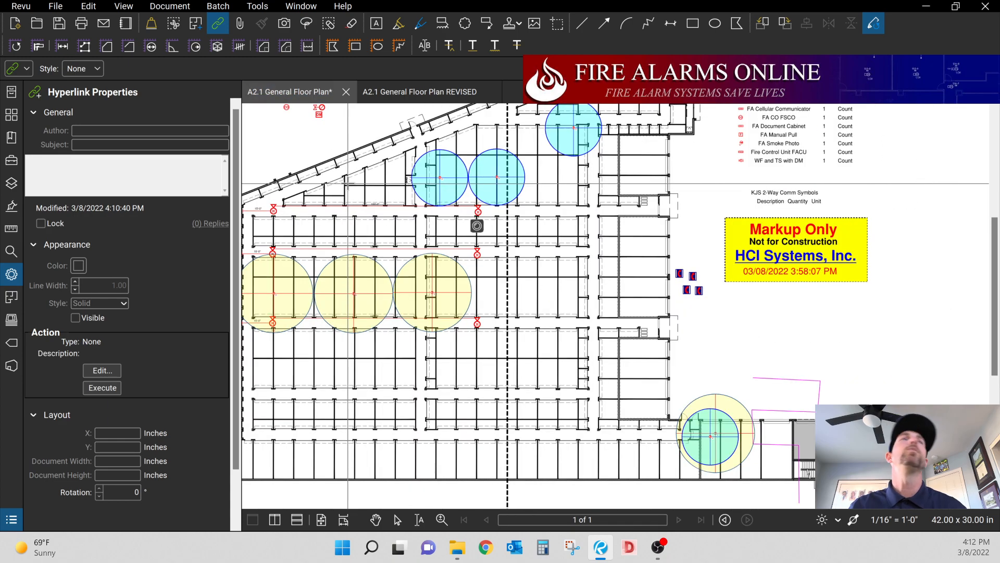